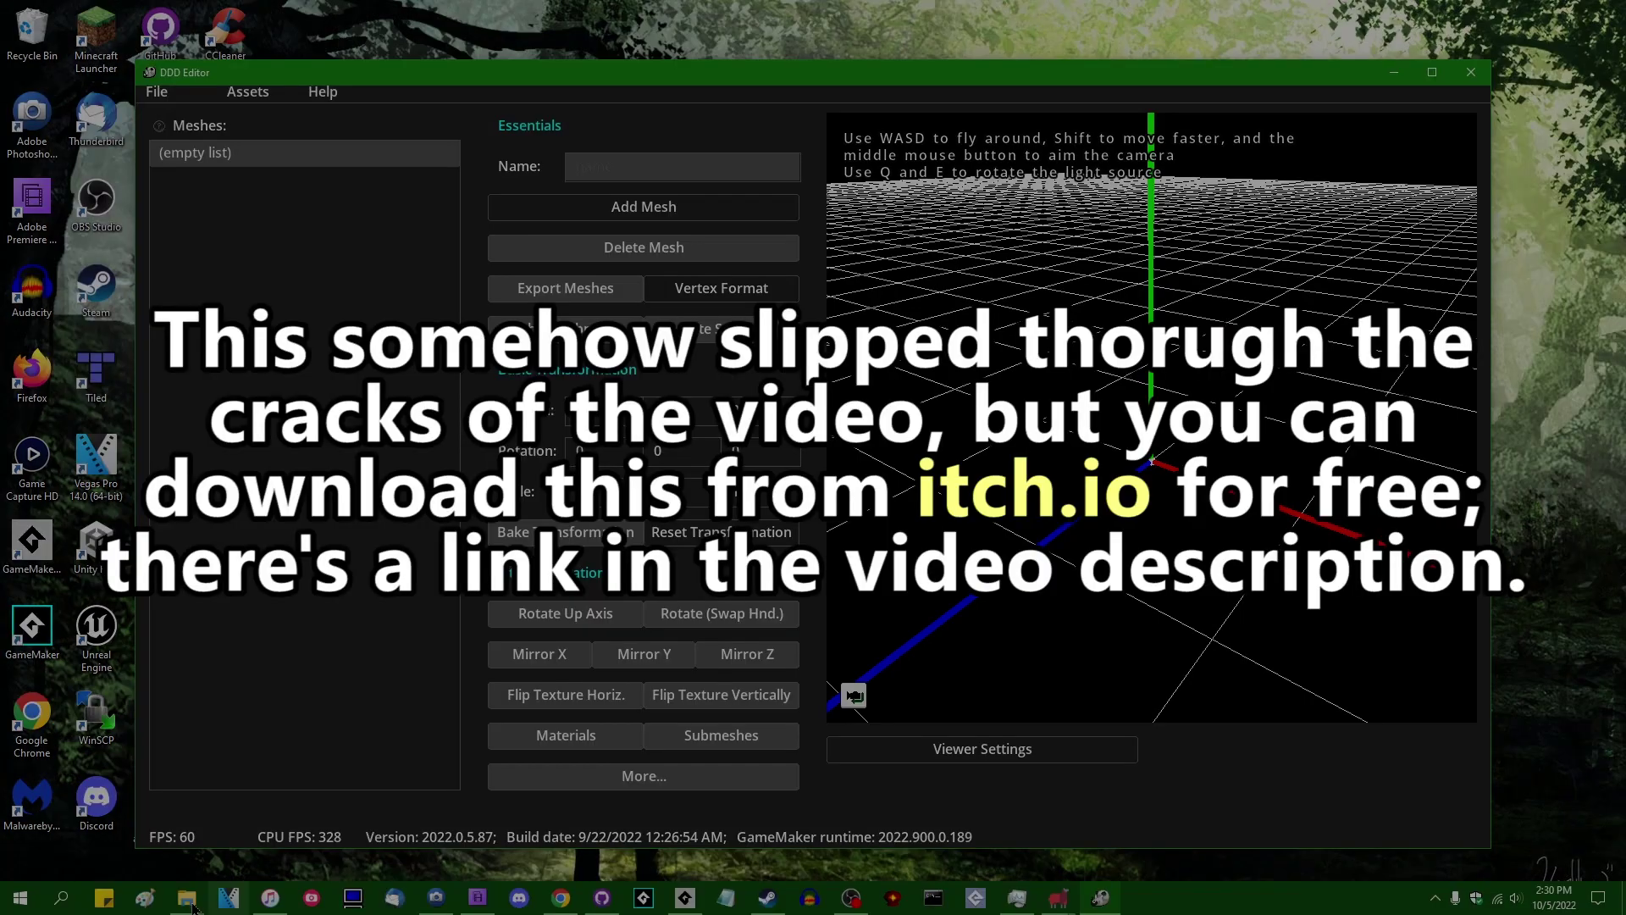
Switch to the model tests folder in File Explorer and look through its model files
{"action": "left_click", "coordinate": [192, 904]}
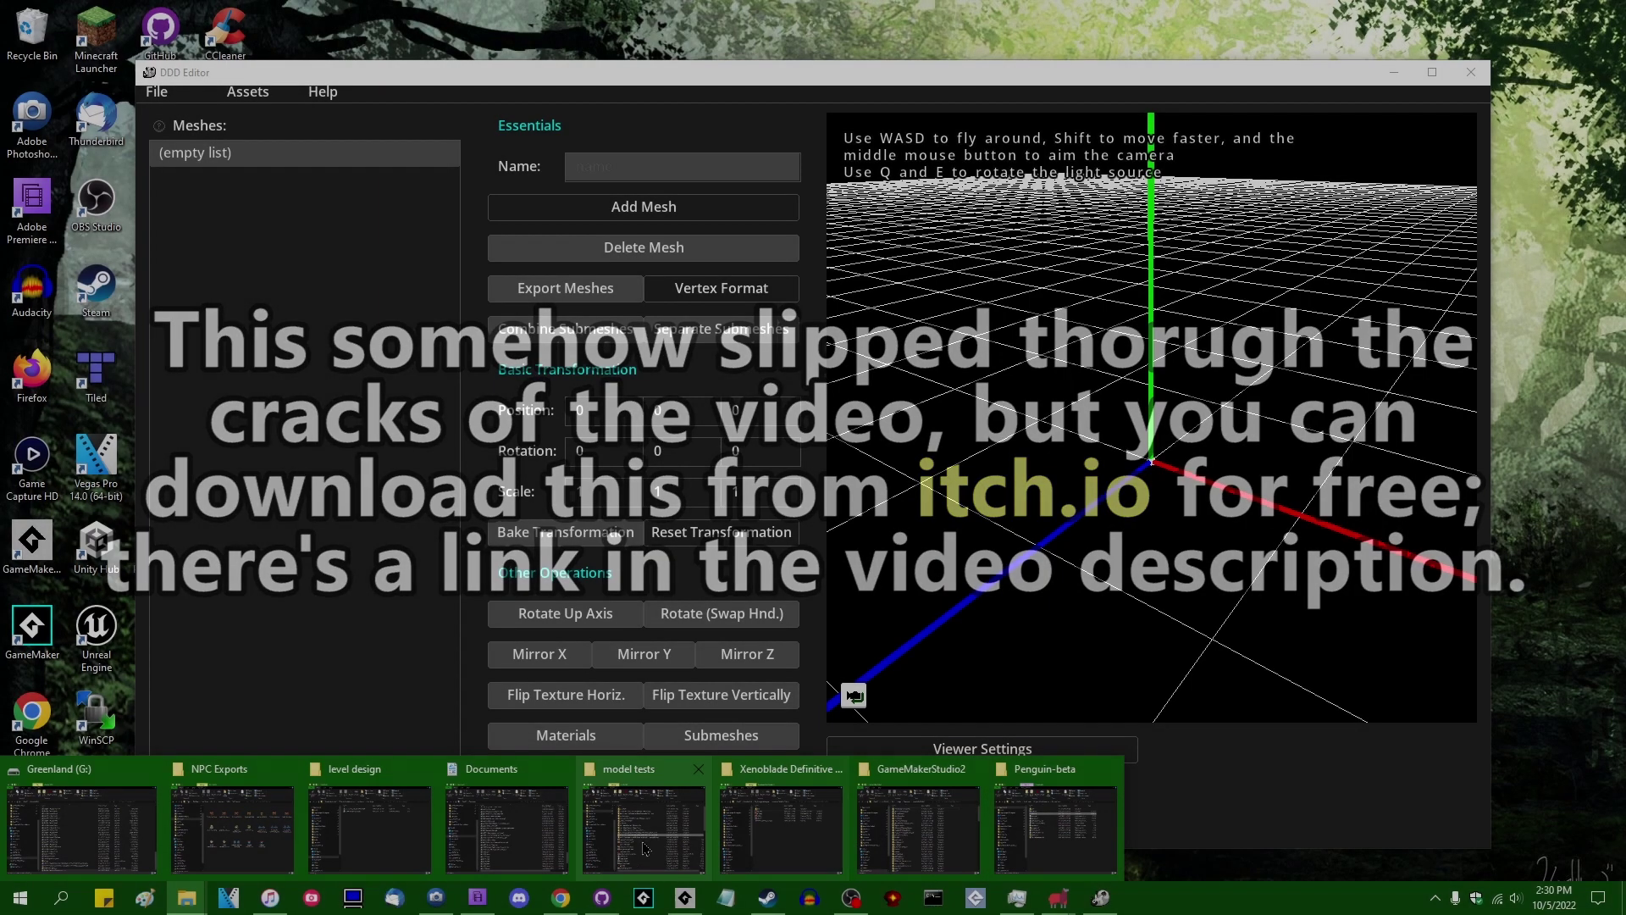
{"action": "left_click", "coordinate": [644, 826]}
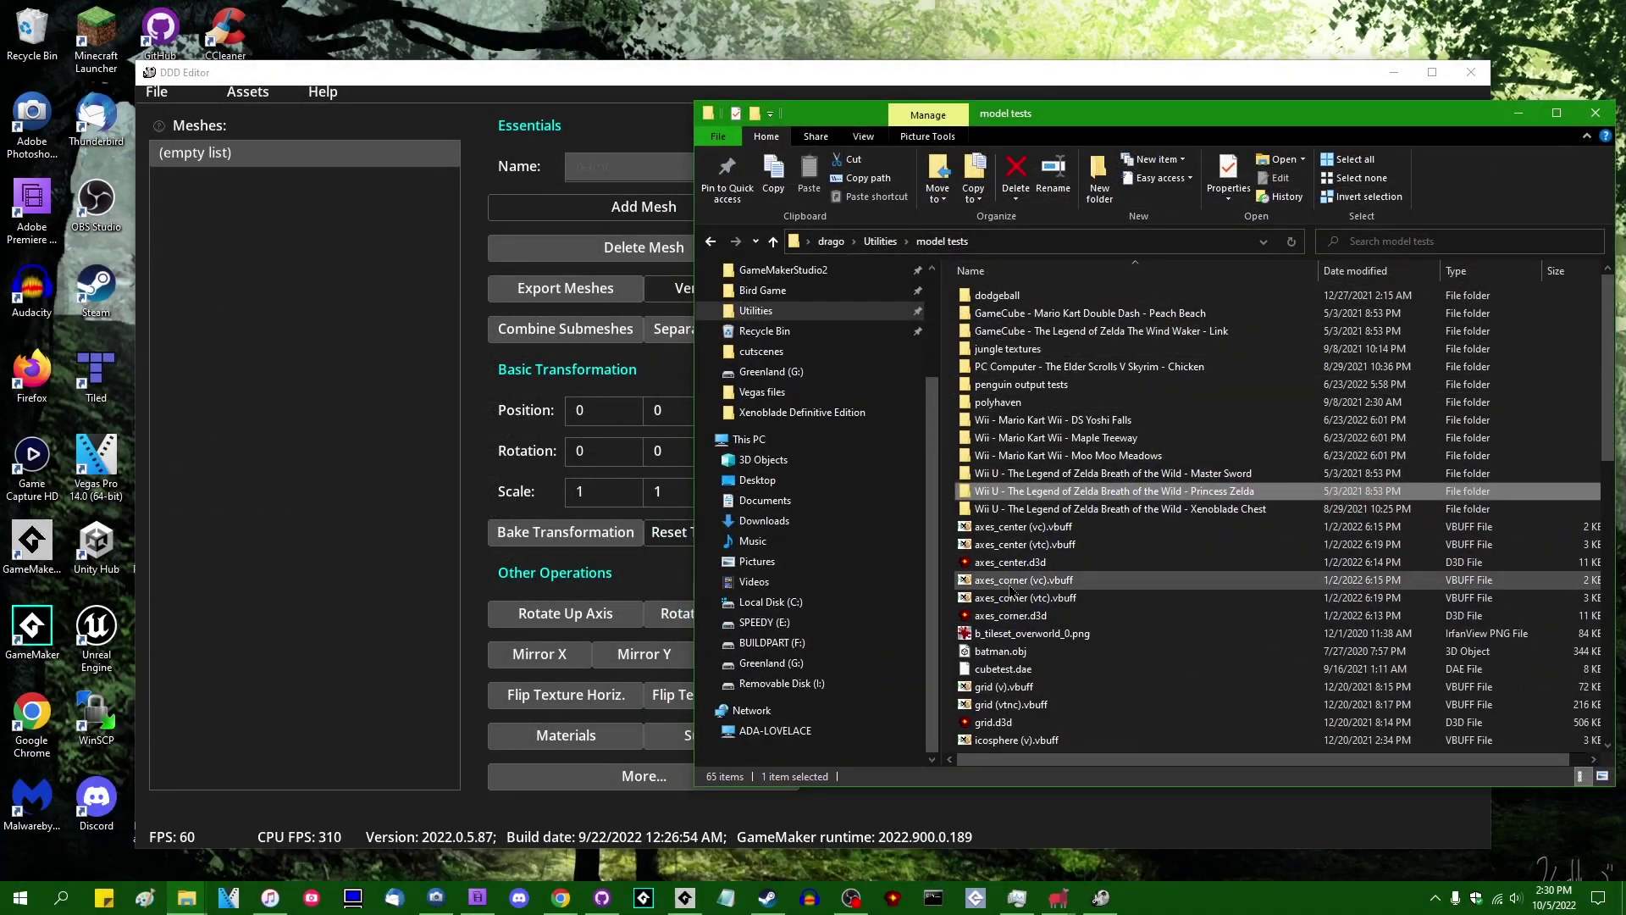
{"action": "scroll", "coordinate": [1010, 590], "scroll_direction": "down", "scroll_amount": 2}
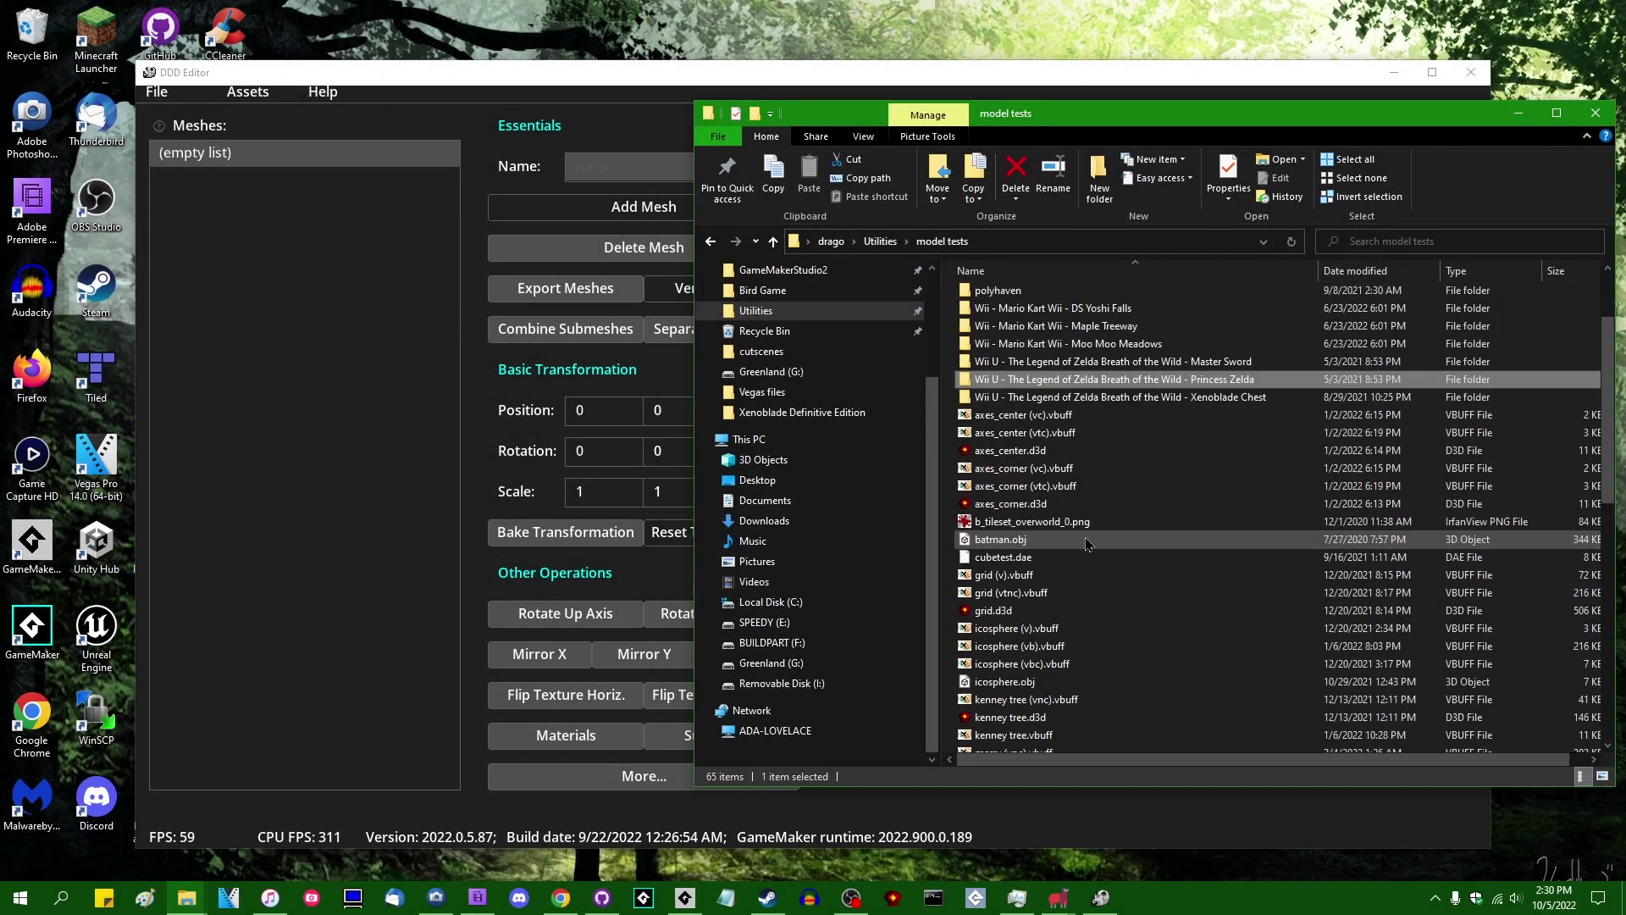
{"action": "scroll", "coordinate": [1088, 543], "scroll_direction": "up", "scroll_amount": 2}
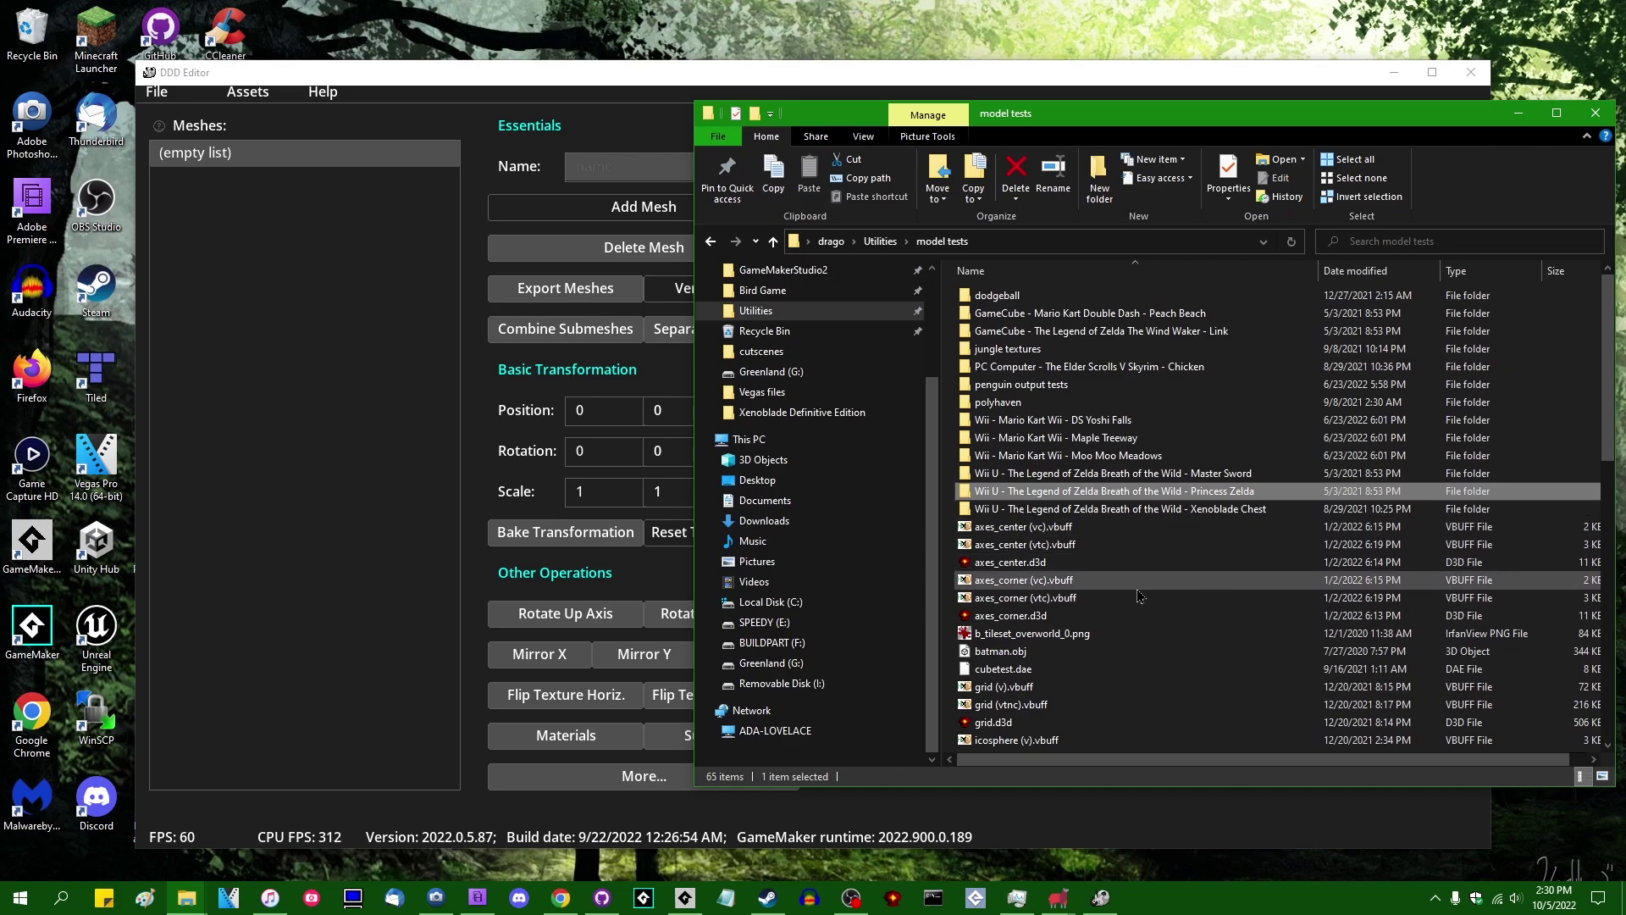
{"action": "left_click", "coordinate": [1129, 564]}
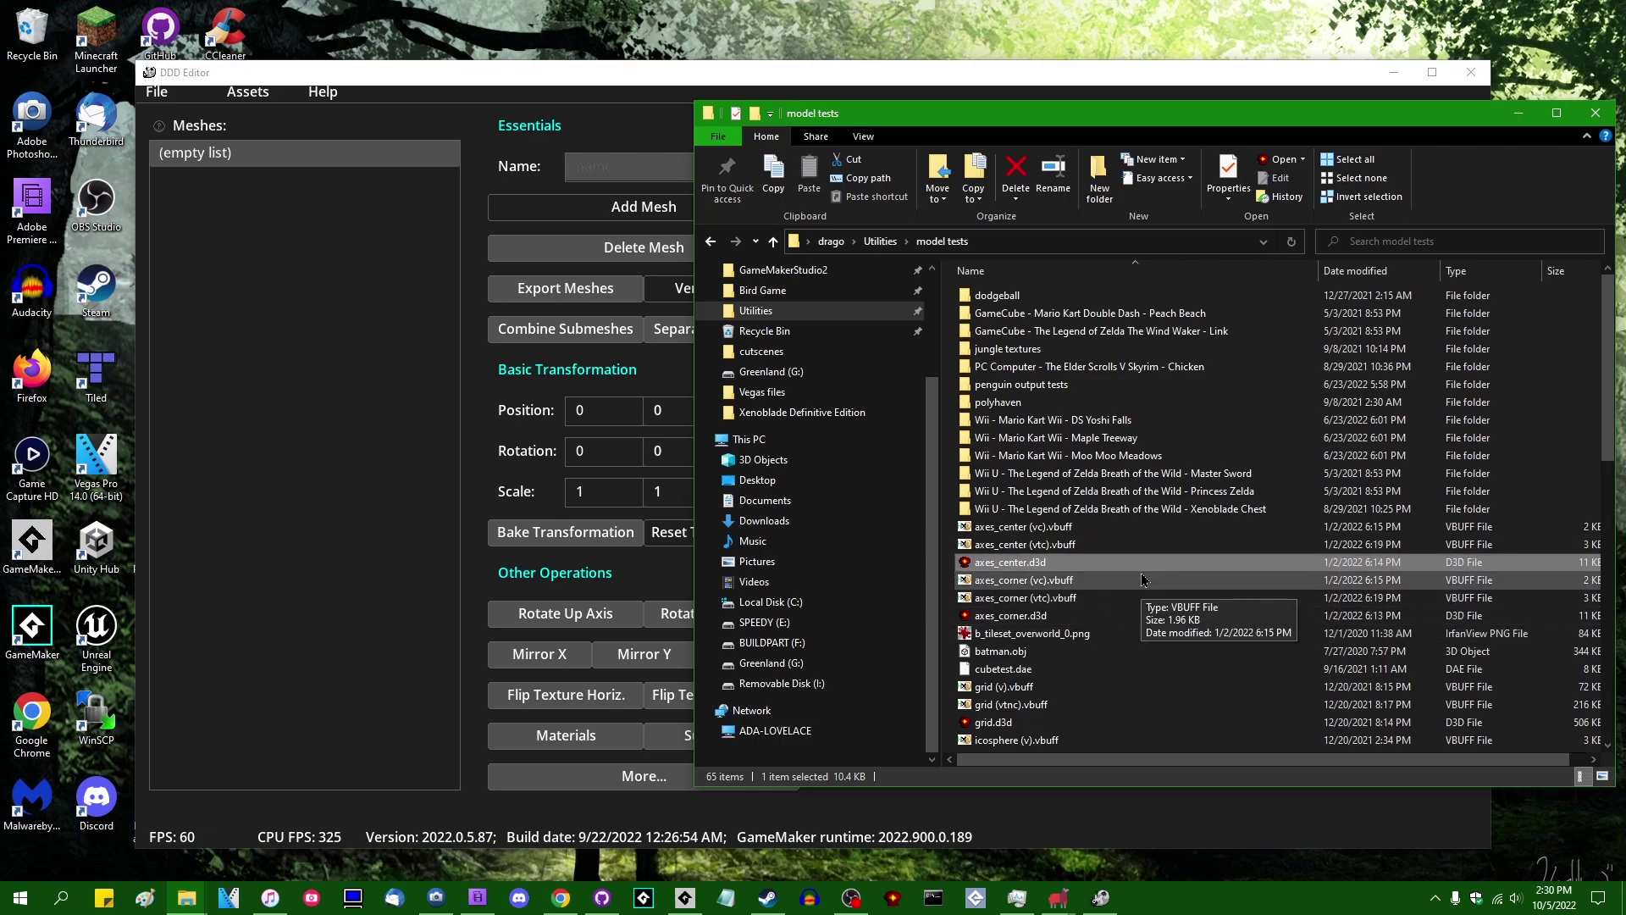
Import kenney tree.d3d from the model tests folder into the DDD Editor mesh list
{"action": "scroll", "coordinate": [1143, 589], "scroll_direction": "down", "scroll_amount": 5}
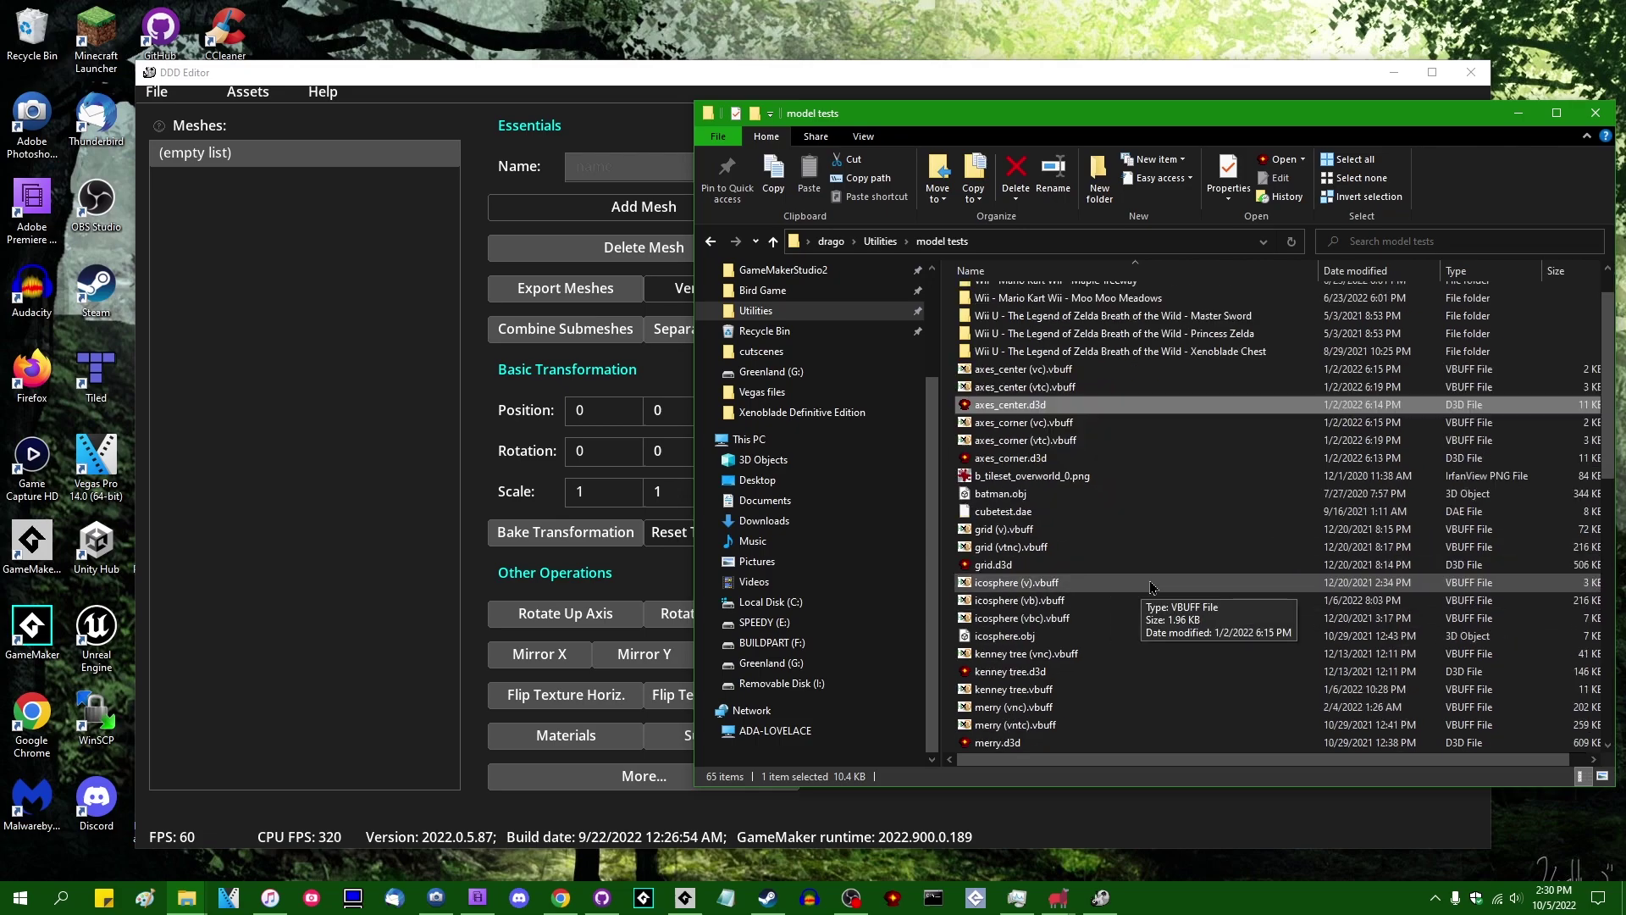
{"action": "scroll", "coordinate": [1109, 610], "scroll_direction": "up", "scroll_amount": 5}
{"action": "scroll", "coordinate": [1086, 629], "scroll_direction": "down", "scroll_amount": 4}
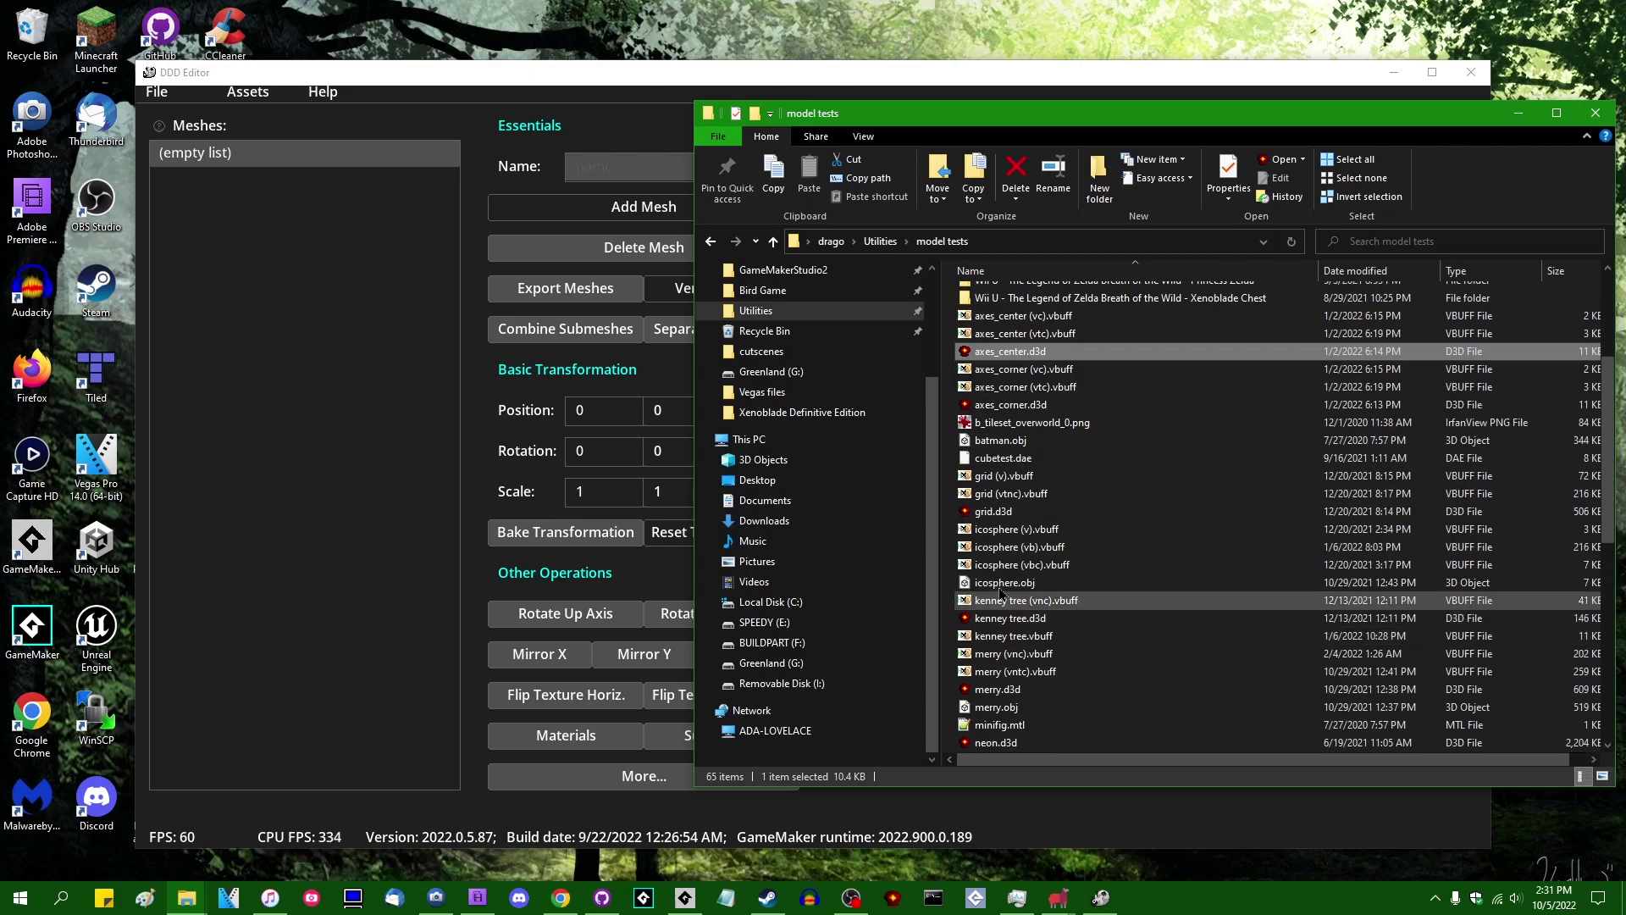
{"action": "scroll", "coordinate": [1105, 589], "scroll_direction": "down", "scroll_amount": 4}
{"action": "scroll", "coordinate": [1109, 597], "scroll_direction": "up", "scroll_amount": 3}
{"action": "scroll", "coordinate": [1109, 597], "scroll_direction": "up", "scroll_amount": 5}
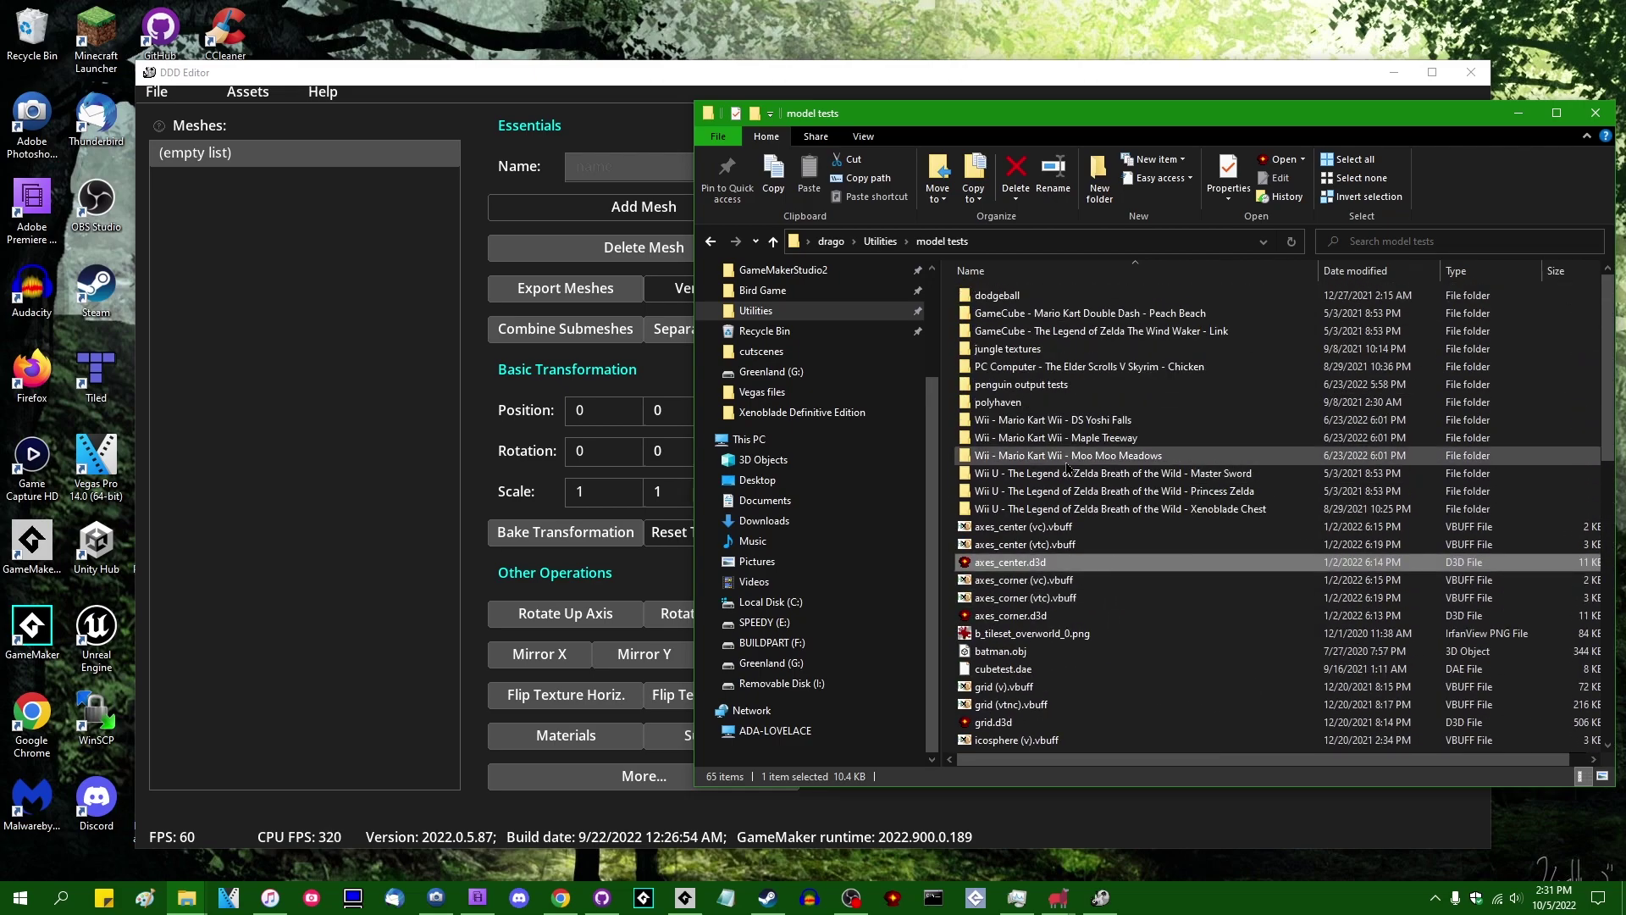
{"action": "scroll", "coordinate": [1101, 576], "scroll_direction": "down", "scroll_amount": 4}
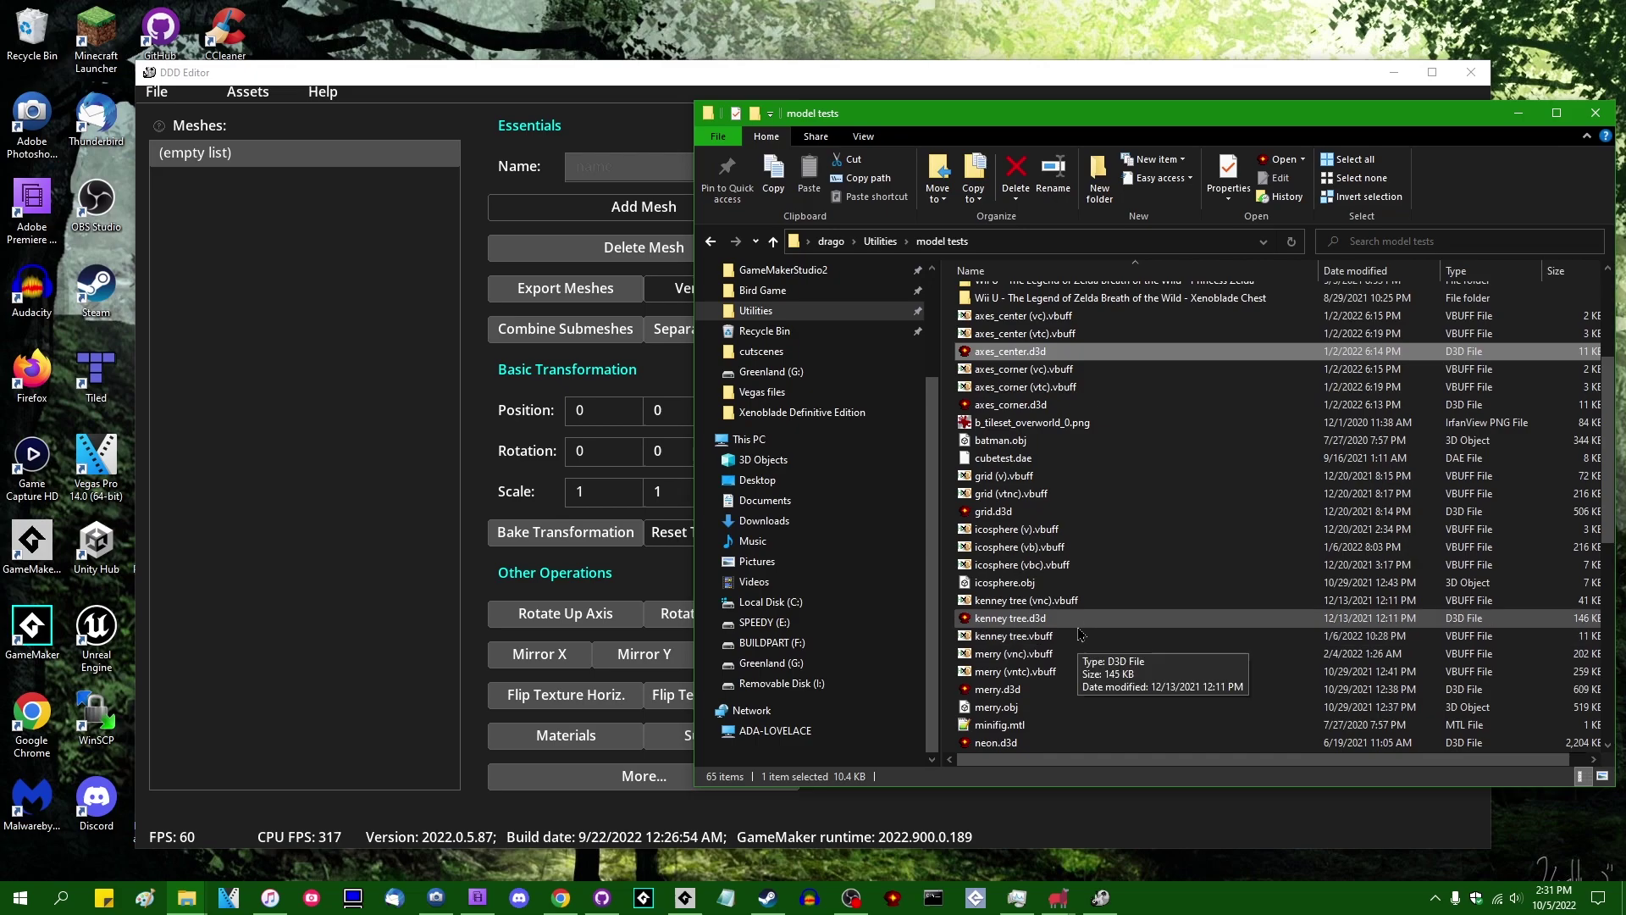
{"action": "left_click_drag", "start_coordinate": [1138, 622], "coordinate": [241, 462]}
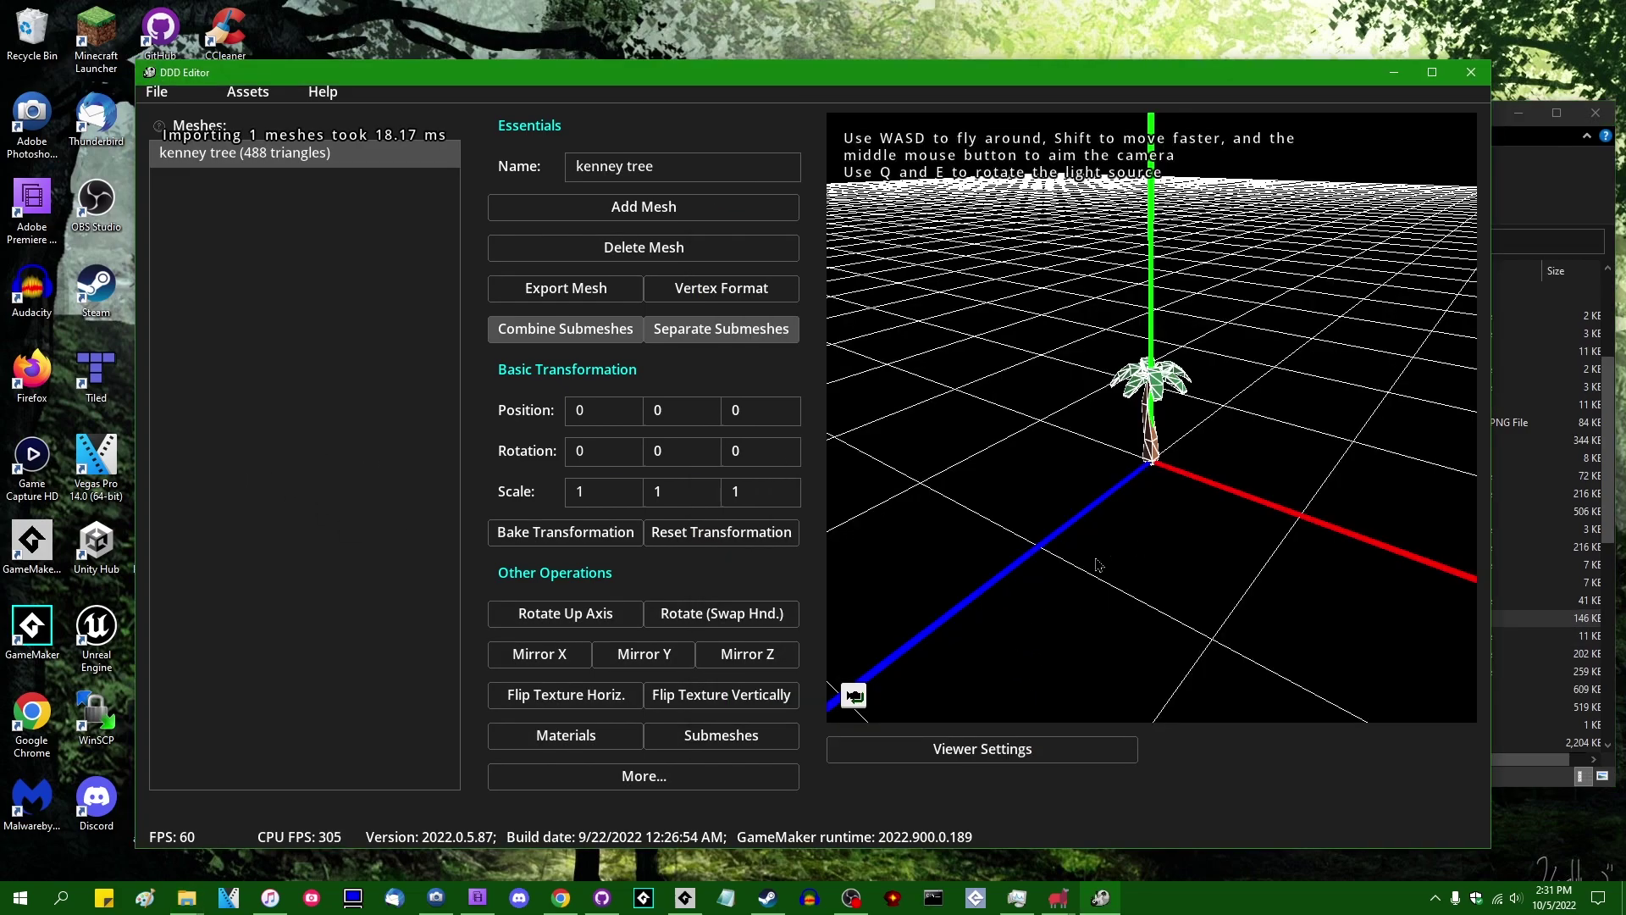
{"action": "key", "text": "w"}
{"action": "middle_click_drag", "start_coordinate": [1097, 559], "coordinate": [1154, 409]}
{"action": "key", "text": "s"}
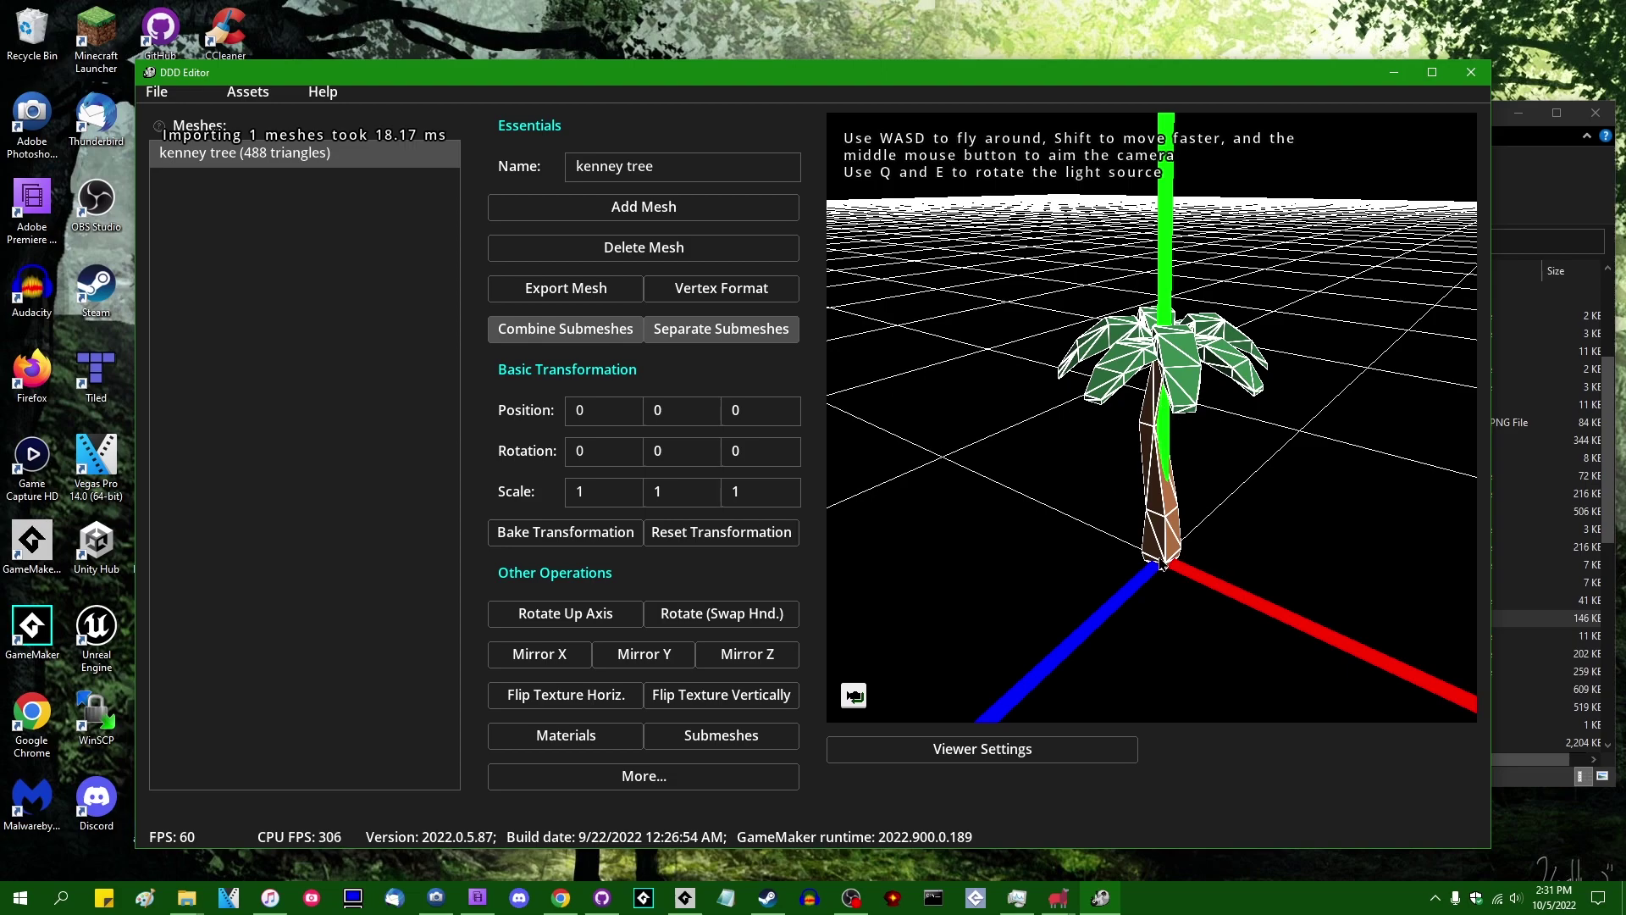
Import Chicken.obj from the PC Computer - The Elder Scrolls V Skyrim - Chicken folder into the DDD Editor mesh list
{"action": "left_click", "coordinate": [1535, 170]}
{"action": "scroll", "coordinate": [1118, 508], "scroll_direction": "up", "scroll_amount": 4}
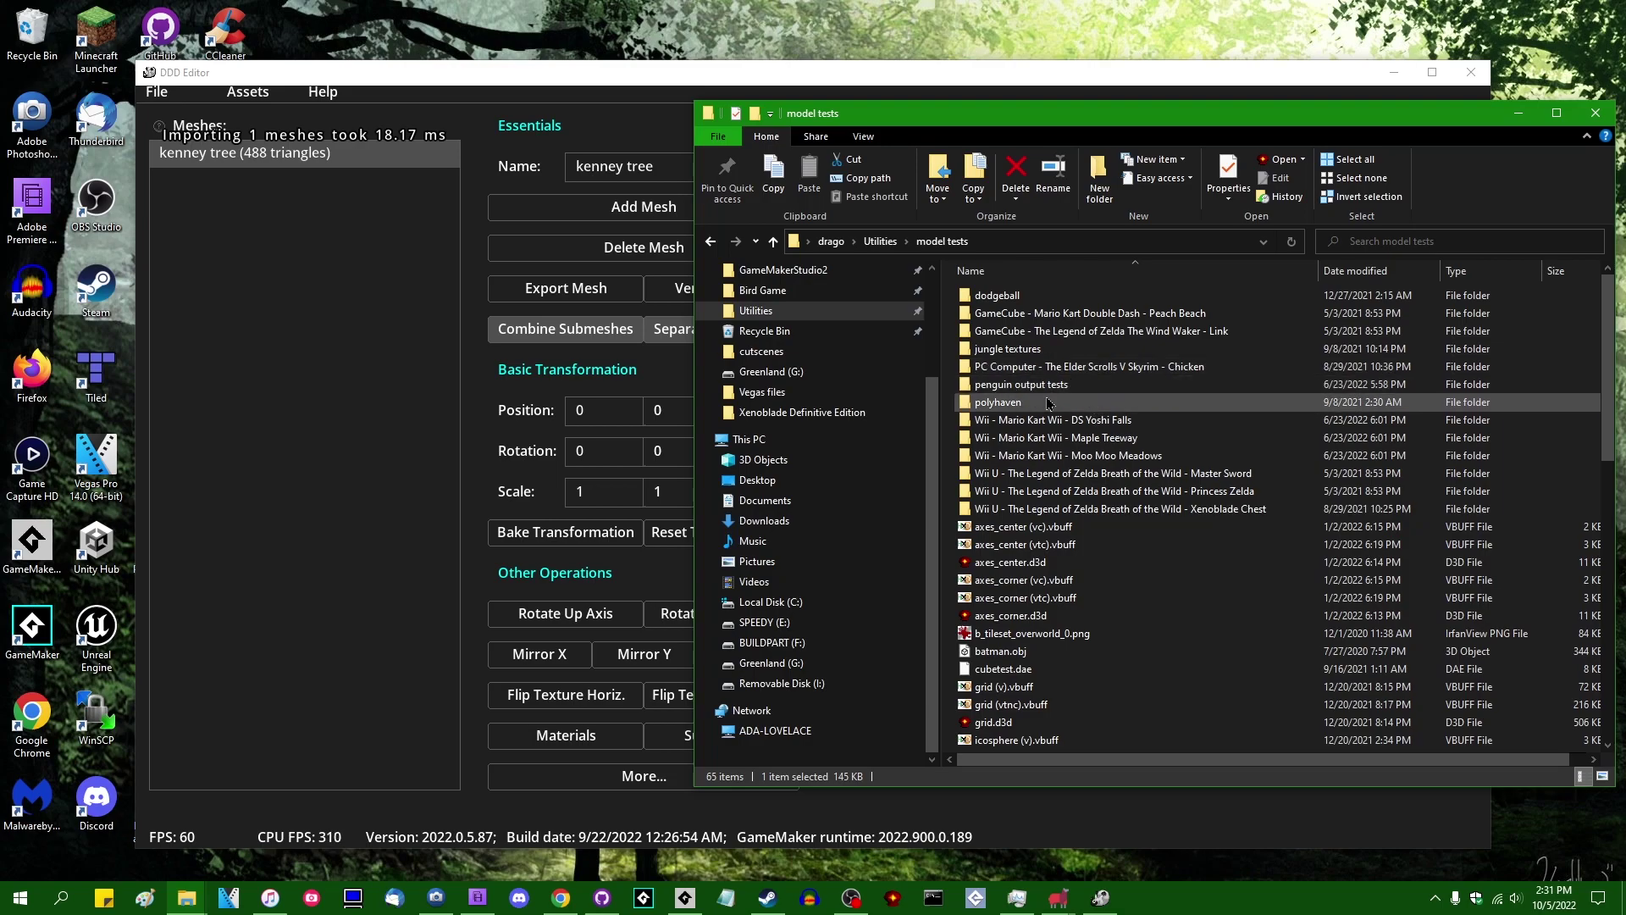
{"action": "double_click", "coordinate": [1088, 366]}
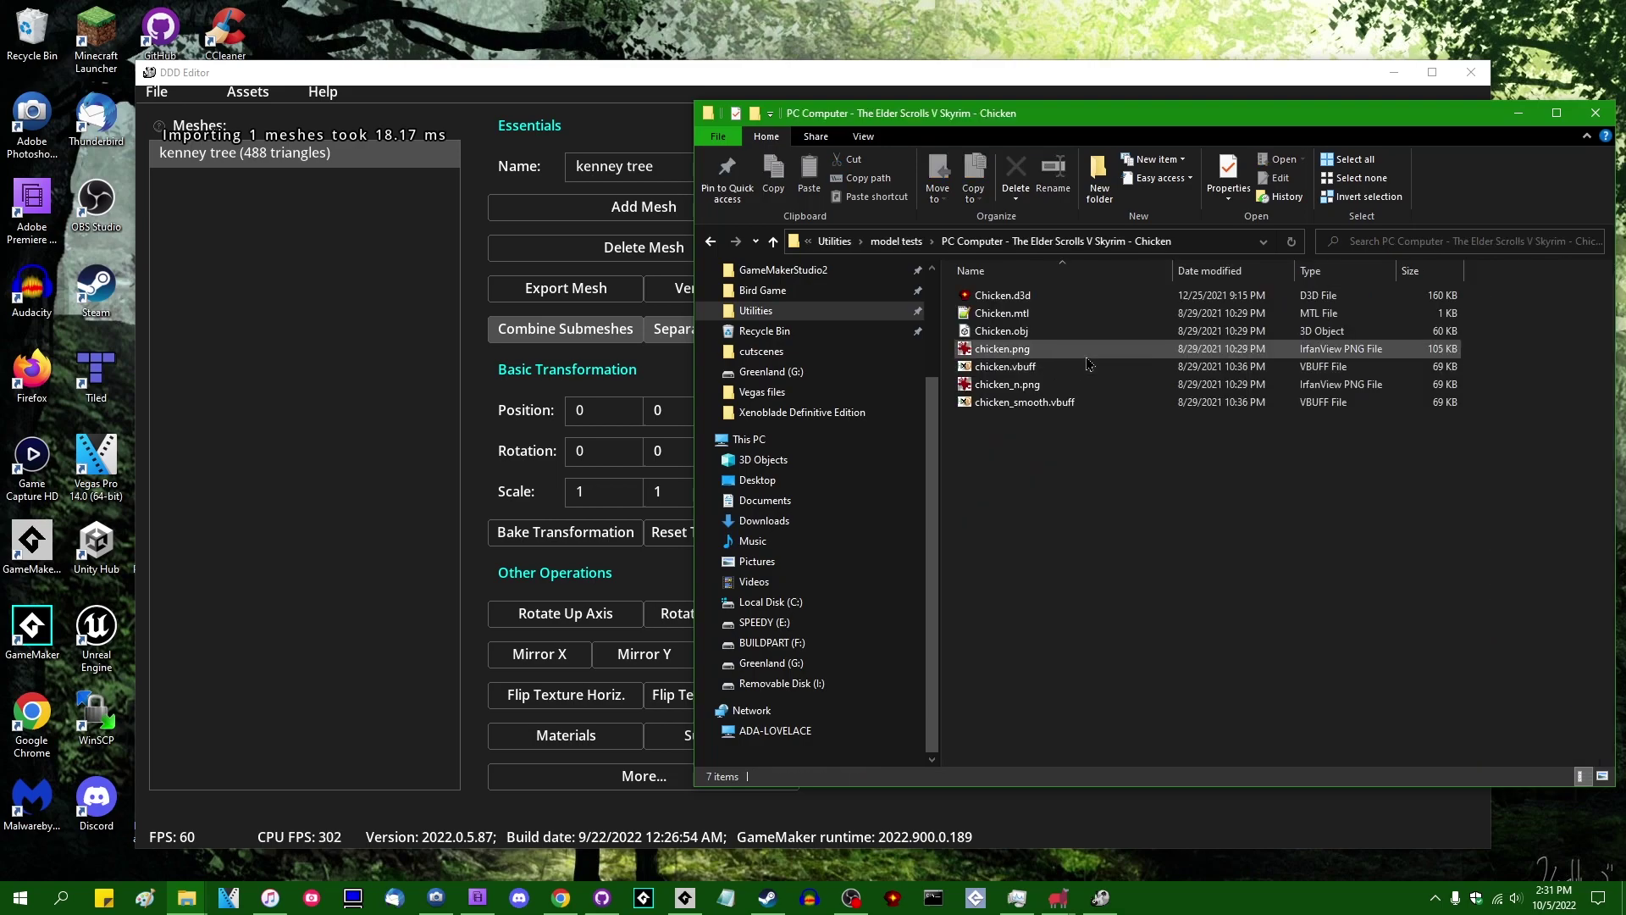
{"action": "left_click", "coordinate": [1118, 332]}
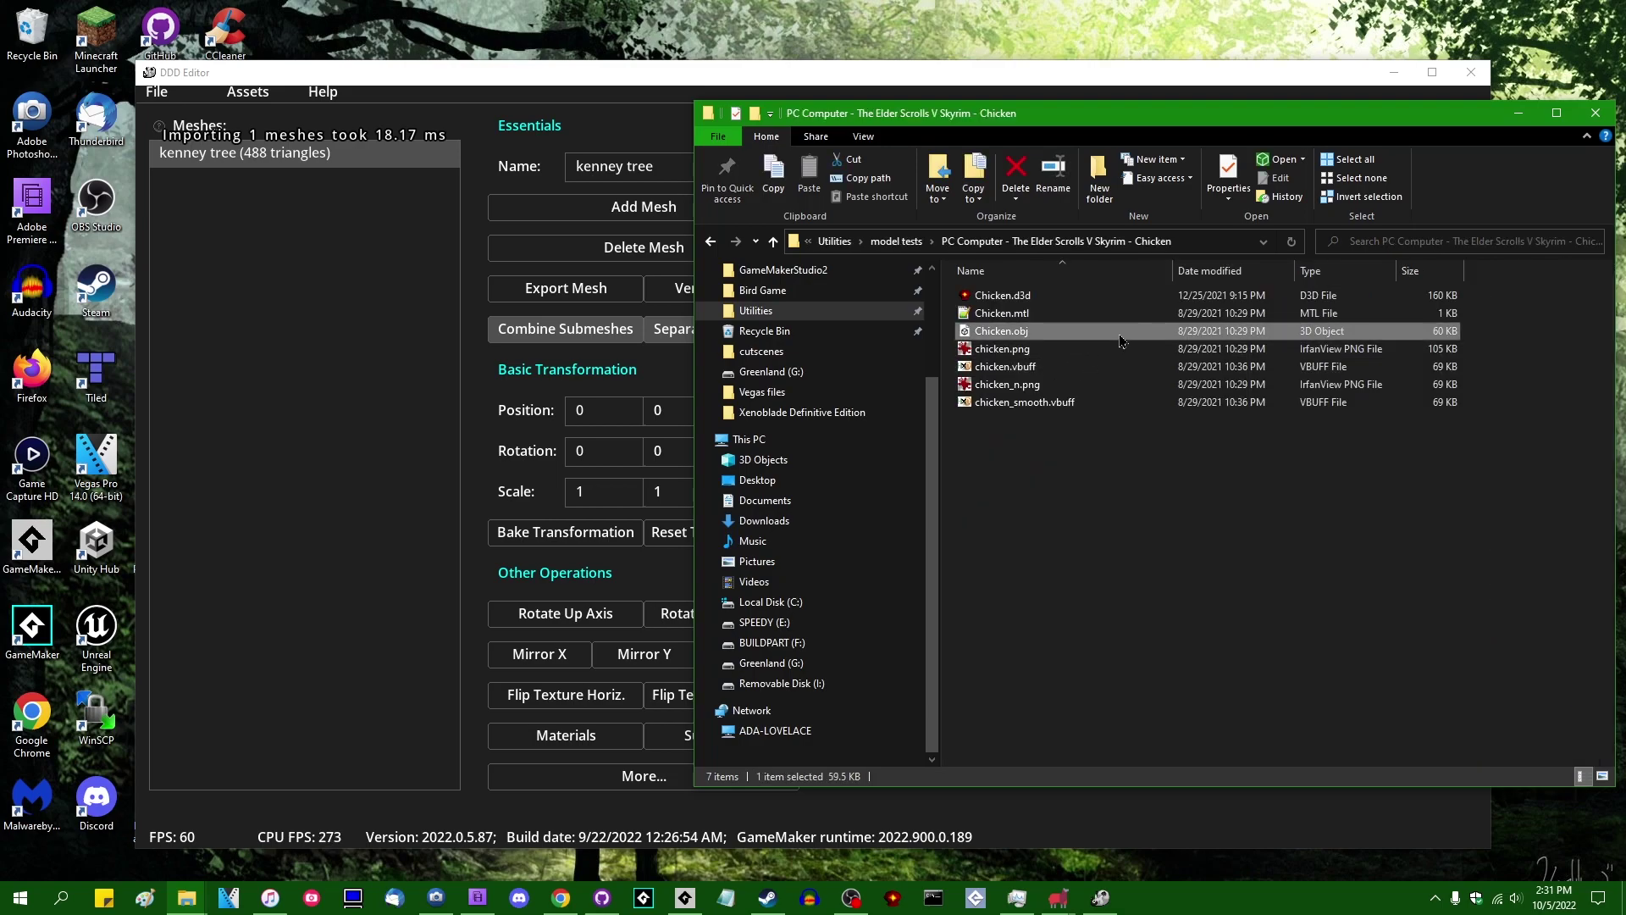
{"action": "left_click_drag", "start_coordinate": [303, 470], "coordinate": [303, 471]}
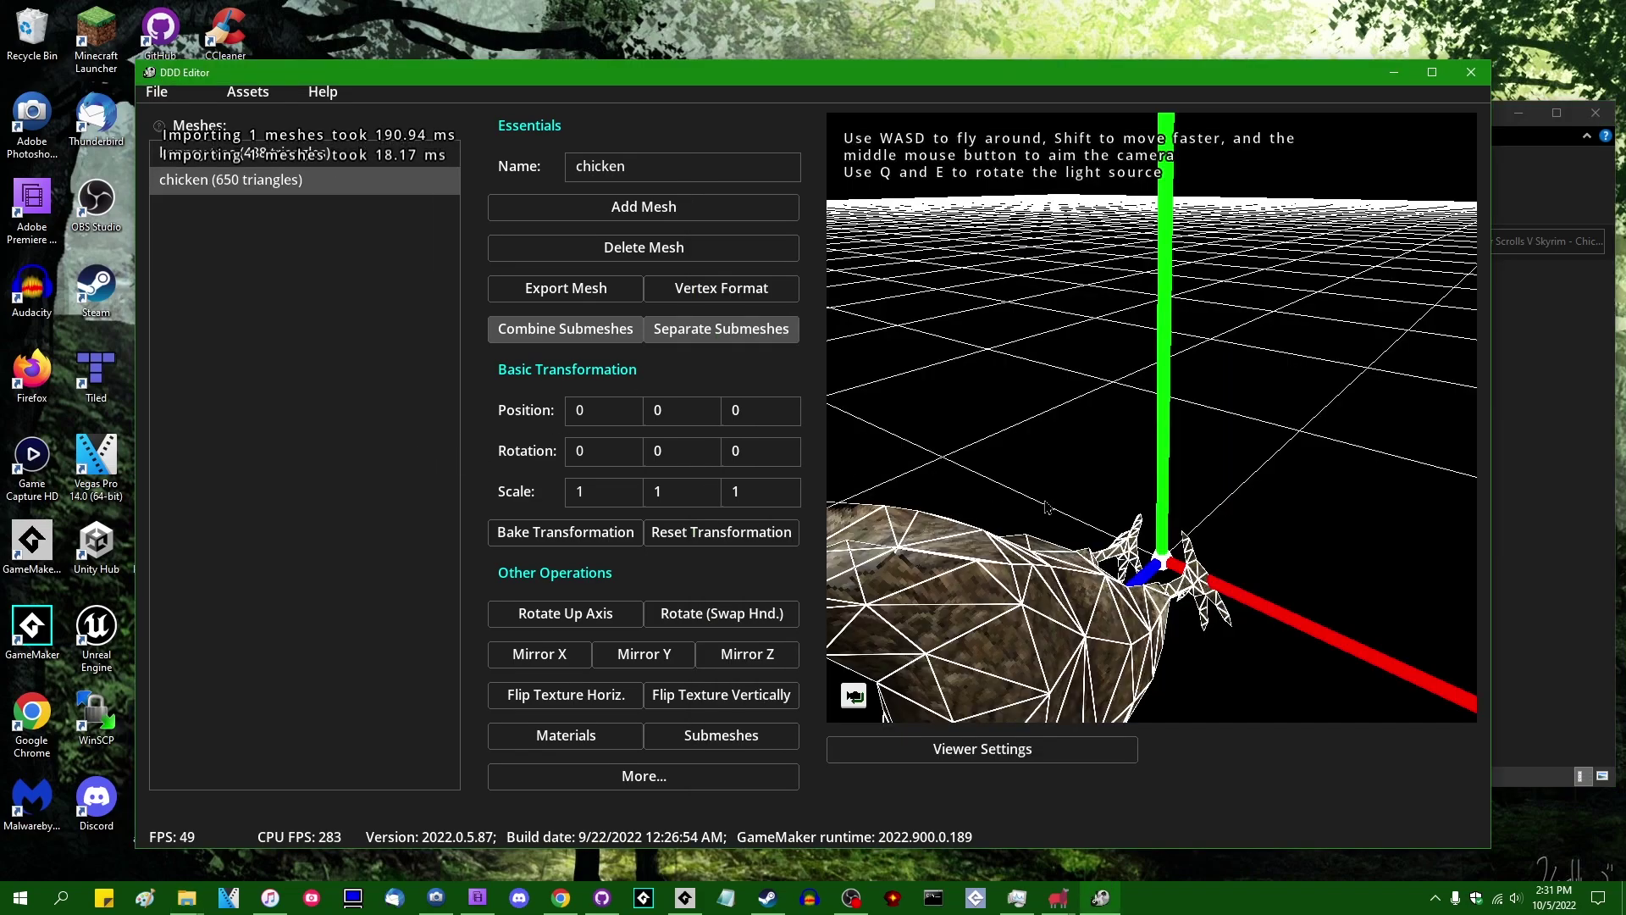
Try Rotate Up Axis on the chicken mesh and apply it a second time to reverse it
{"action": "key", "text": "a"}
{"action": "key", "text": "s"}
{"action": "middle_click_drag", "start_coordinate": [1154, 493], "coordinate": [1152, 406]}
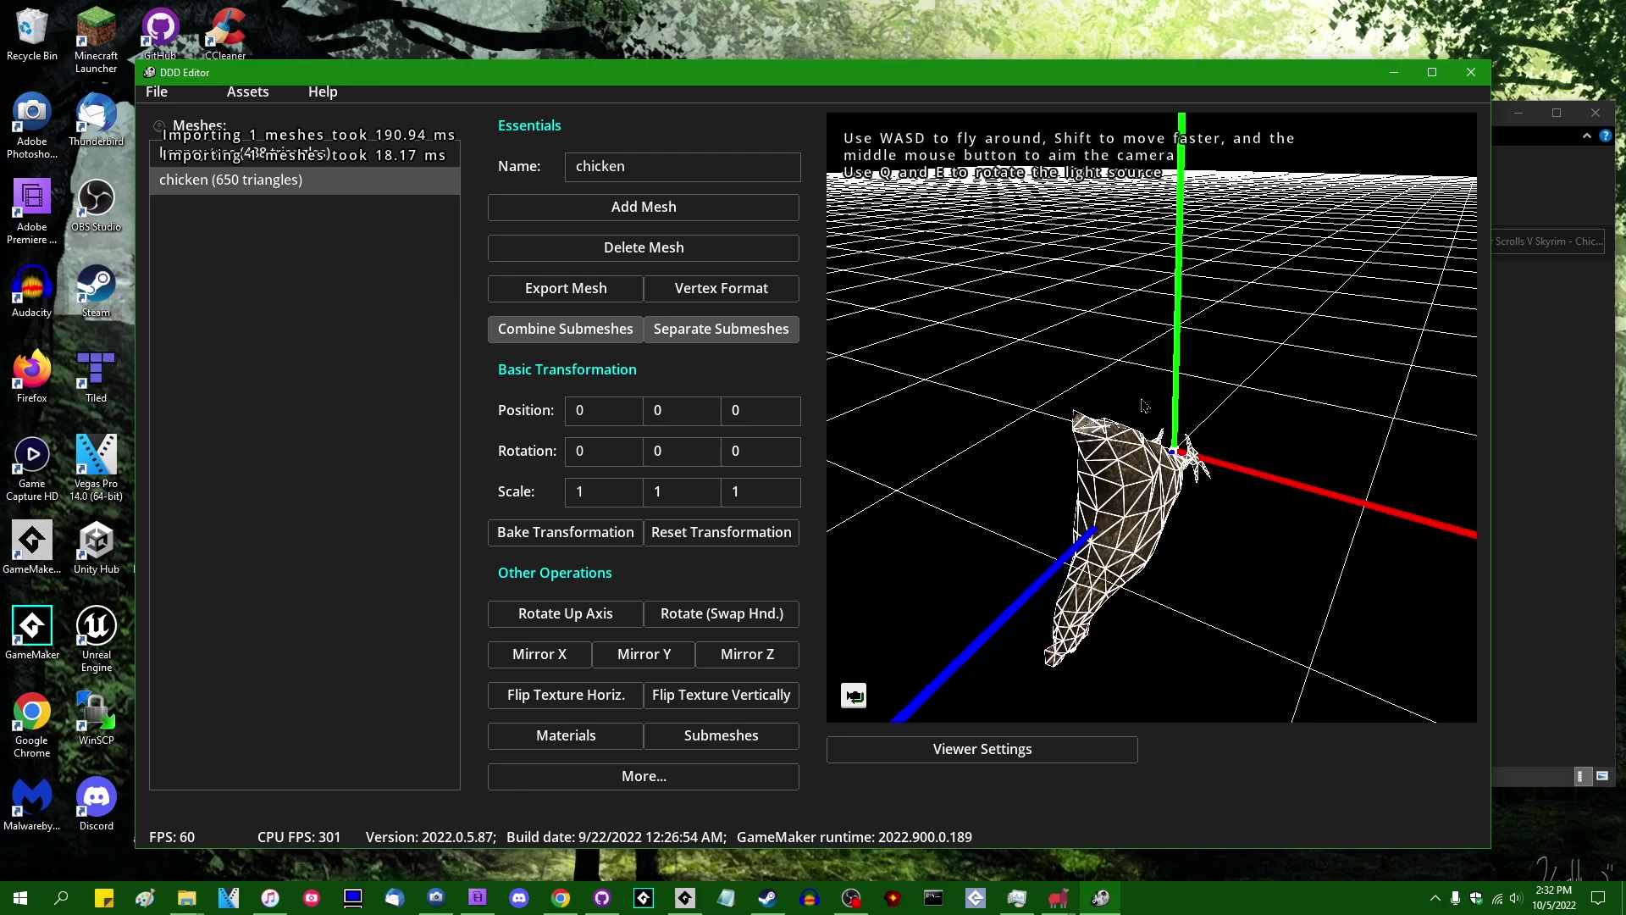
{"action": "middle_click_drag", "start_coordinate": [1126, 420], "coordinate": [1152, 407]}
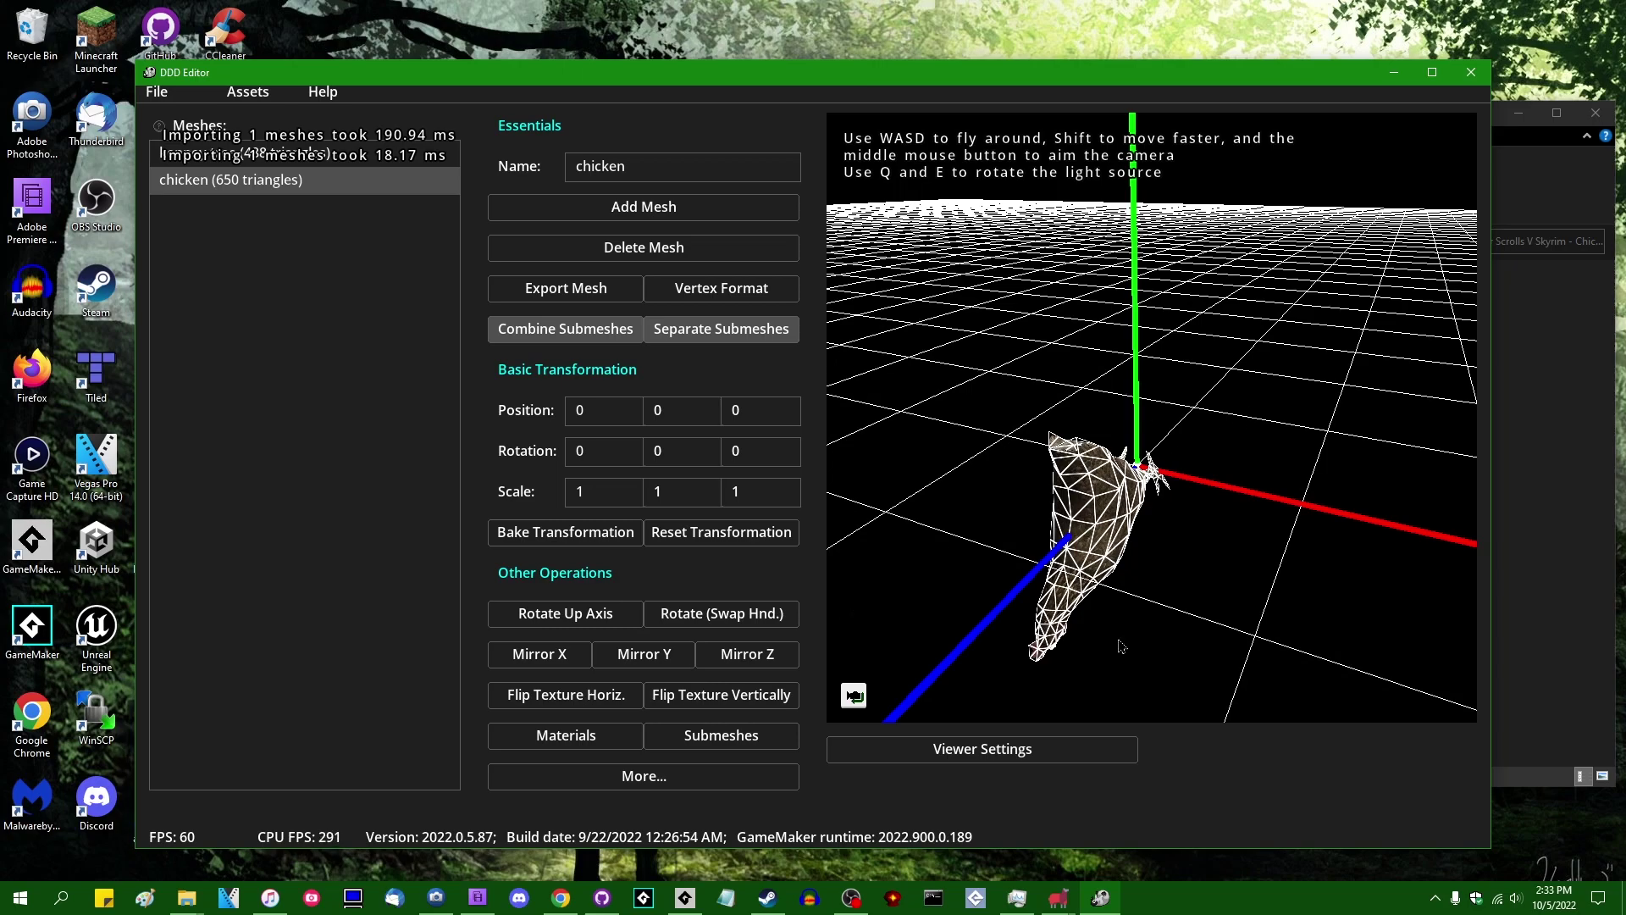
{"action": "left_click", "coordinate": [582, 621]}
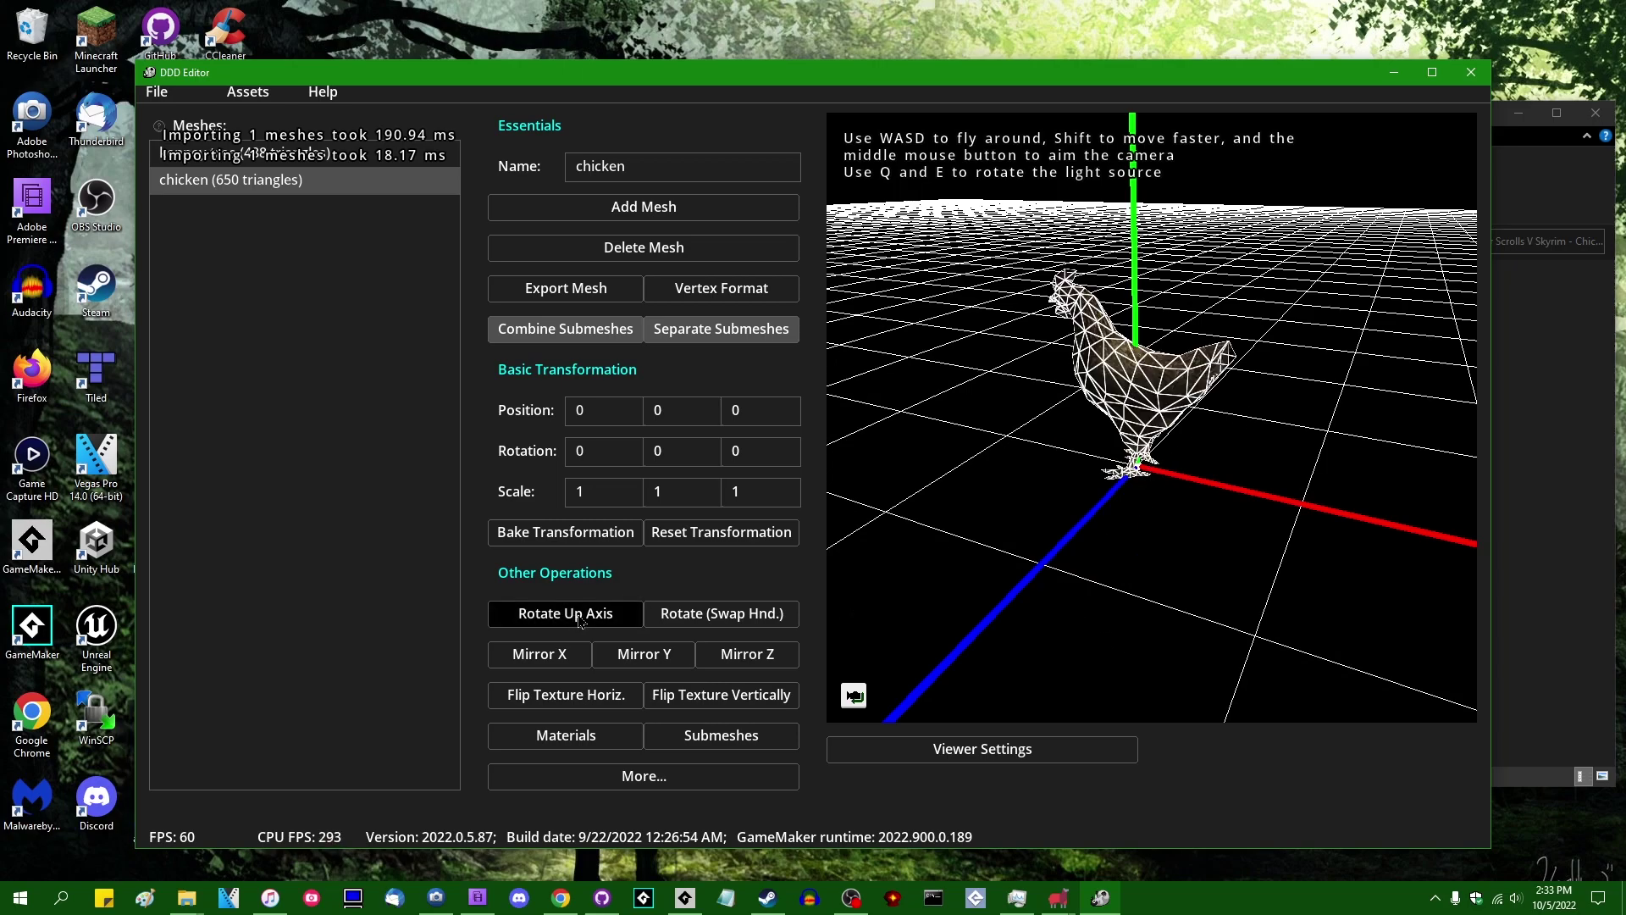
{"action": "left_click", "coordinate": [582, 620]}
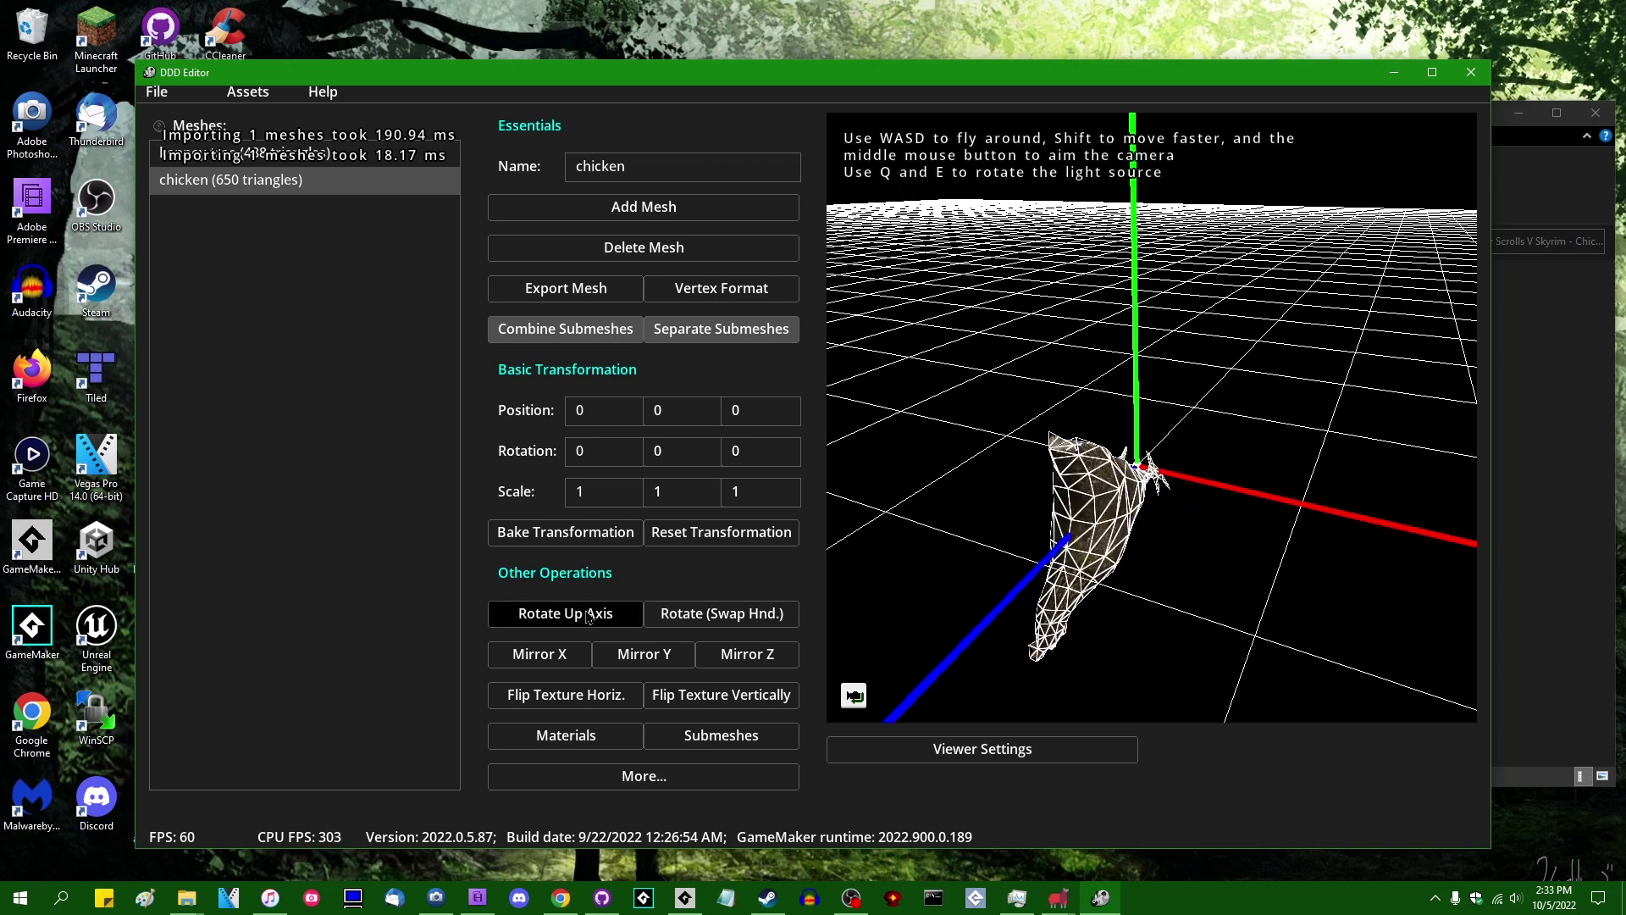
Stand the chicken mesh upright using the up-axis rotation that swaps handedness
{"action": "left_click", "coordinate": [723, 615]}
{"action": "middle_click_drag", "start_coordinate": [1211, 406], "coordinate": [1162, 413]}
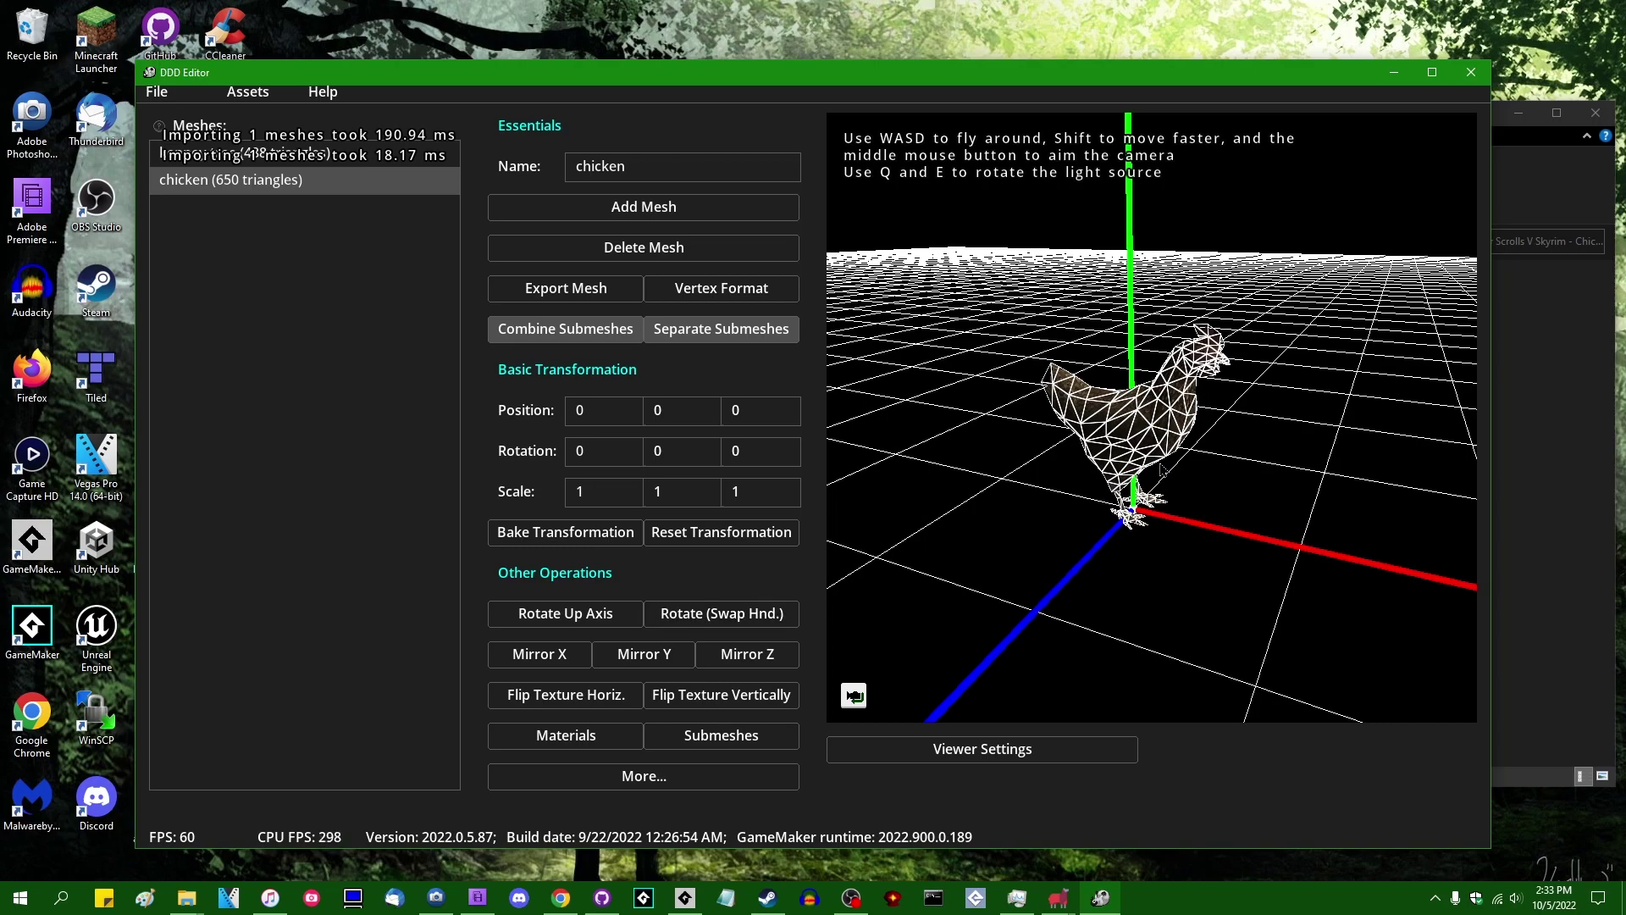
{"action": "middle_click_drag", "start_coordinate": [1159, 462], "coordinate": [1153, 407]}
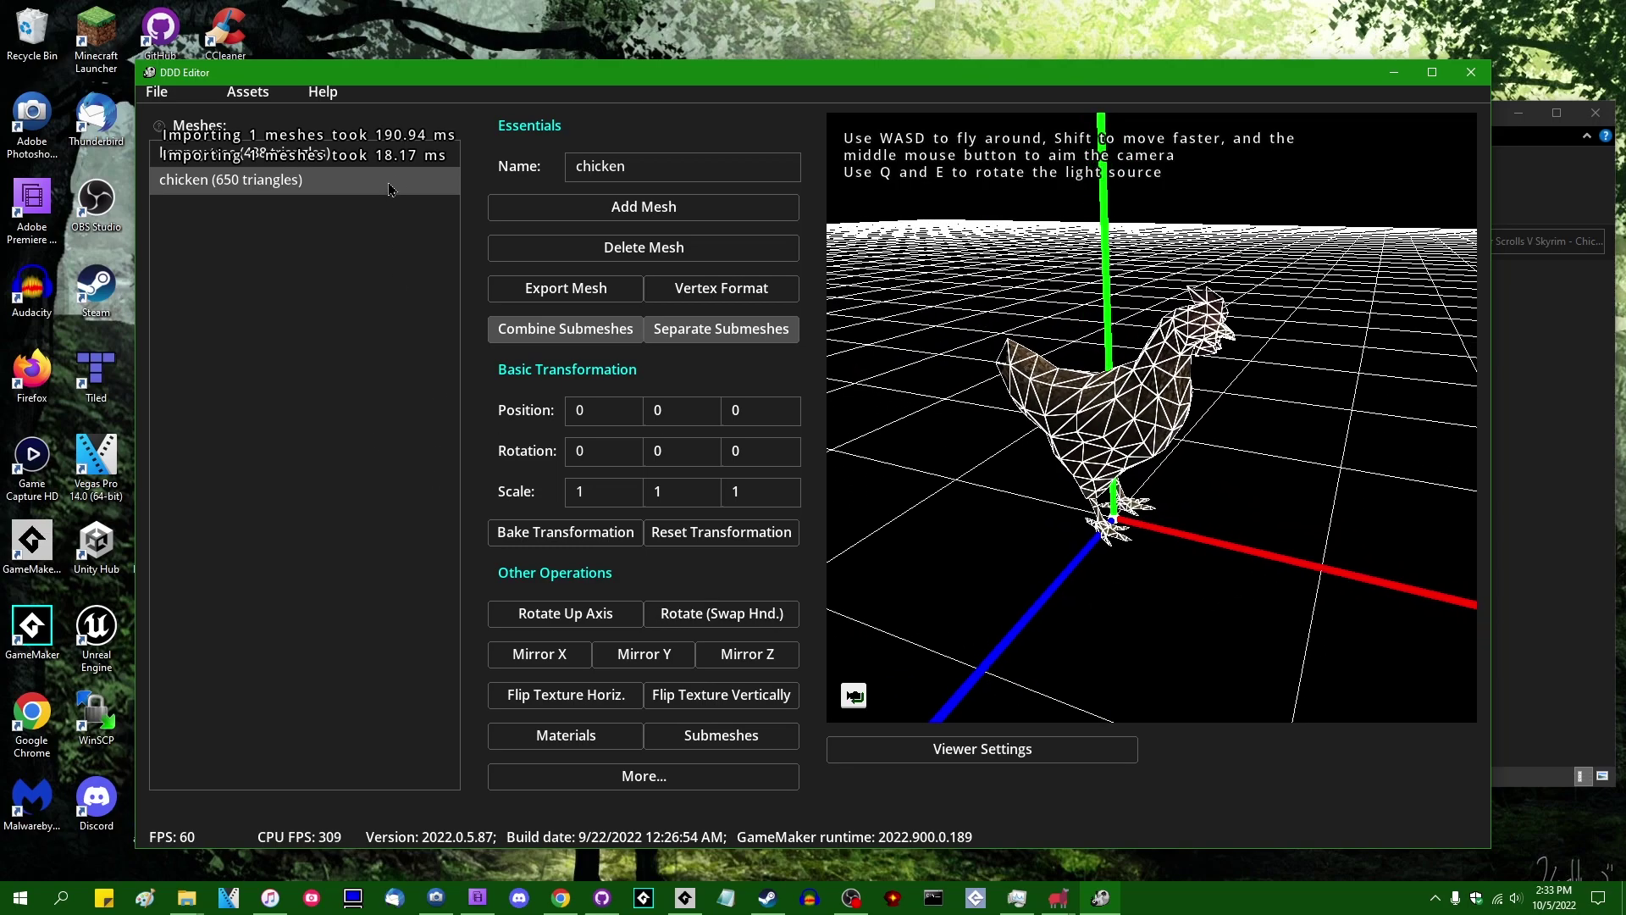
Set the kenney tree mesh's scale to 4 on all three axes
{"action": "left_click", "coordinate": [431, 157]}
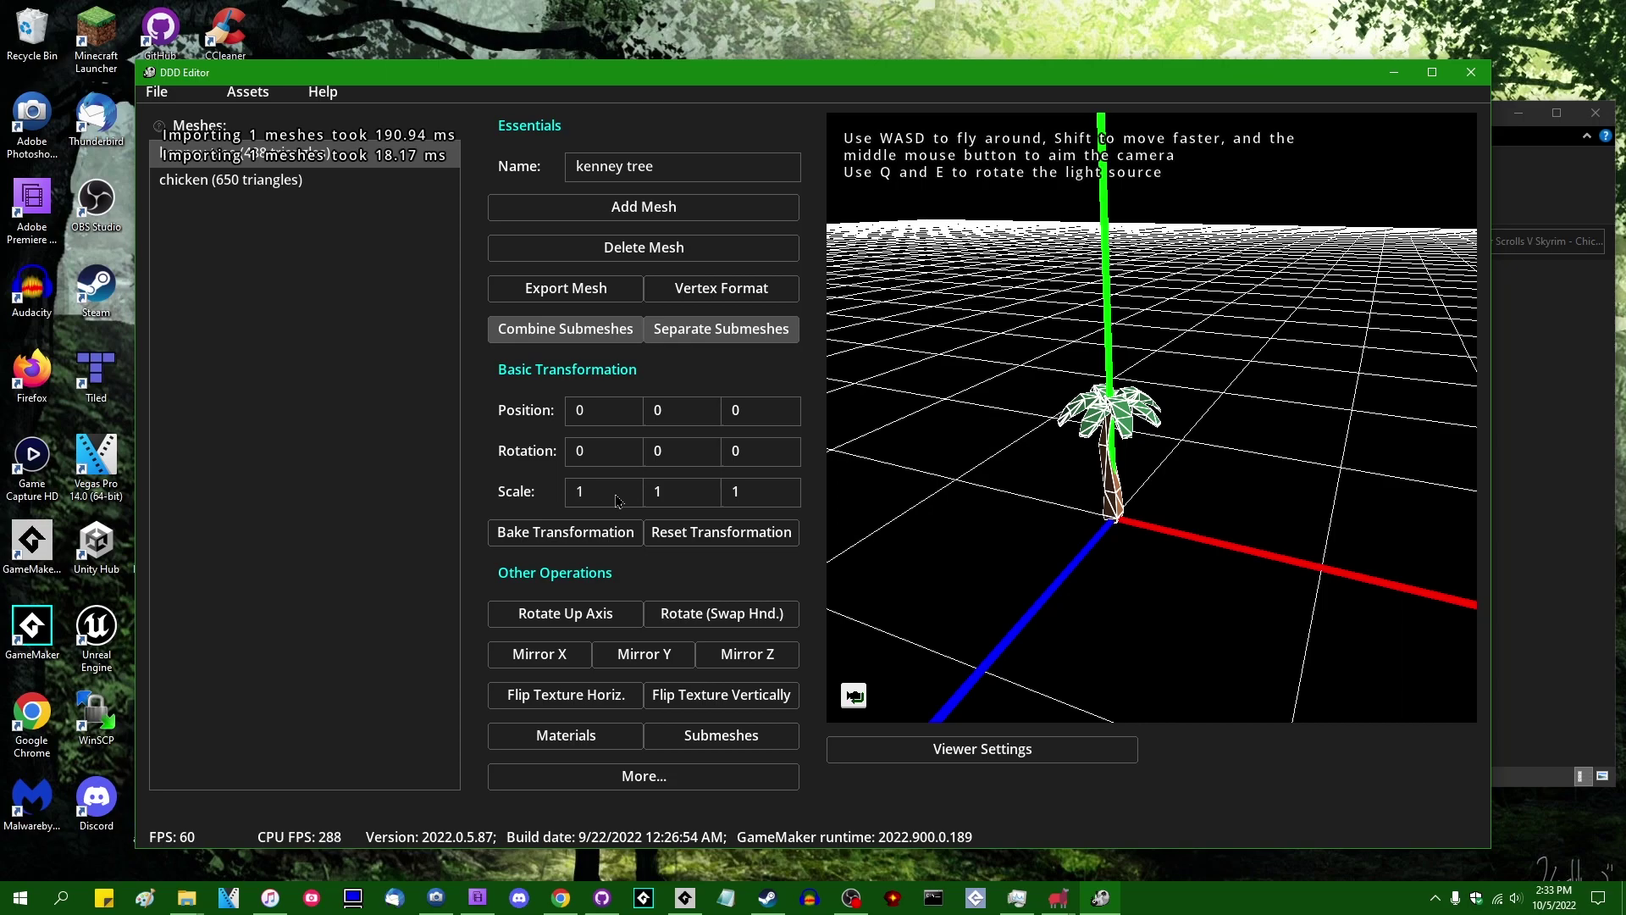
{"action": "type", "text": "4"}
{"action": "left_click", "coordinate": [702, 503]}
{"action": "type", "text": "4"}
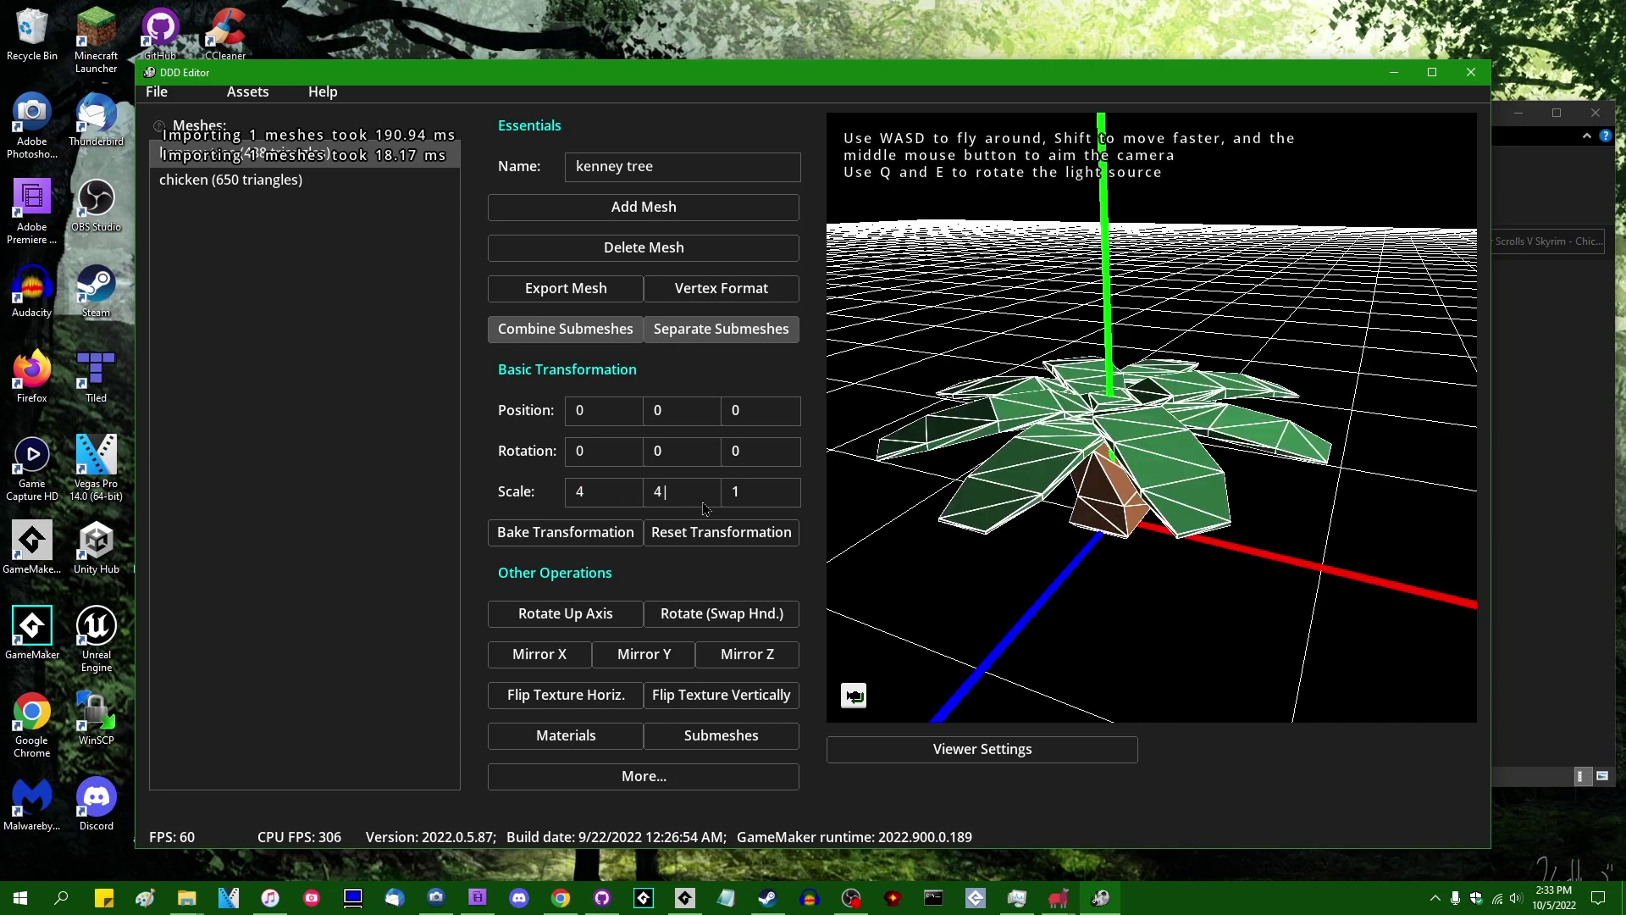
{"action": "type", "text": "4s"}
{"action": "middle_click_drag", "start_coordinate": [919, 458], "coordinate": [932, 453]}
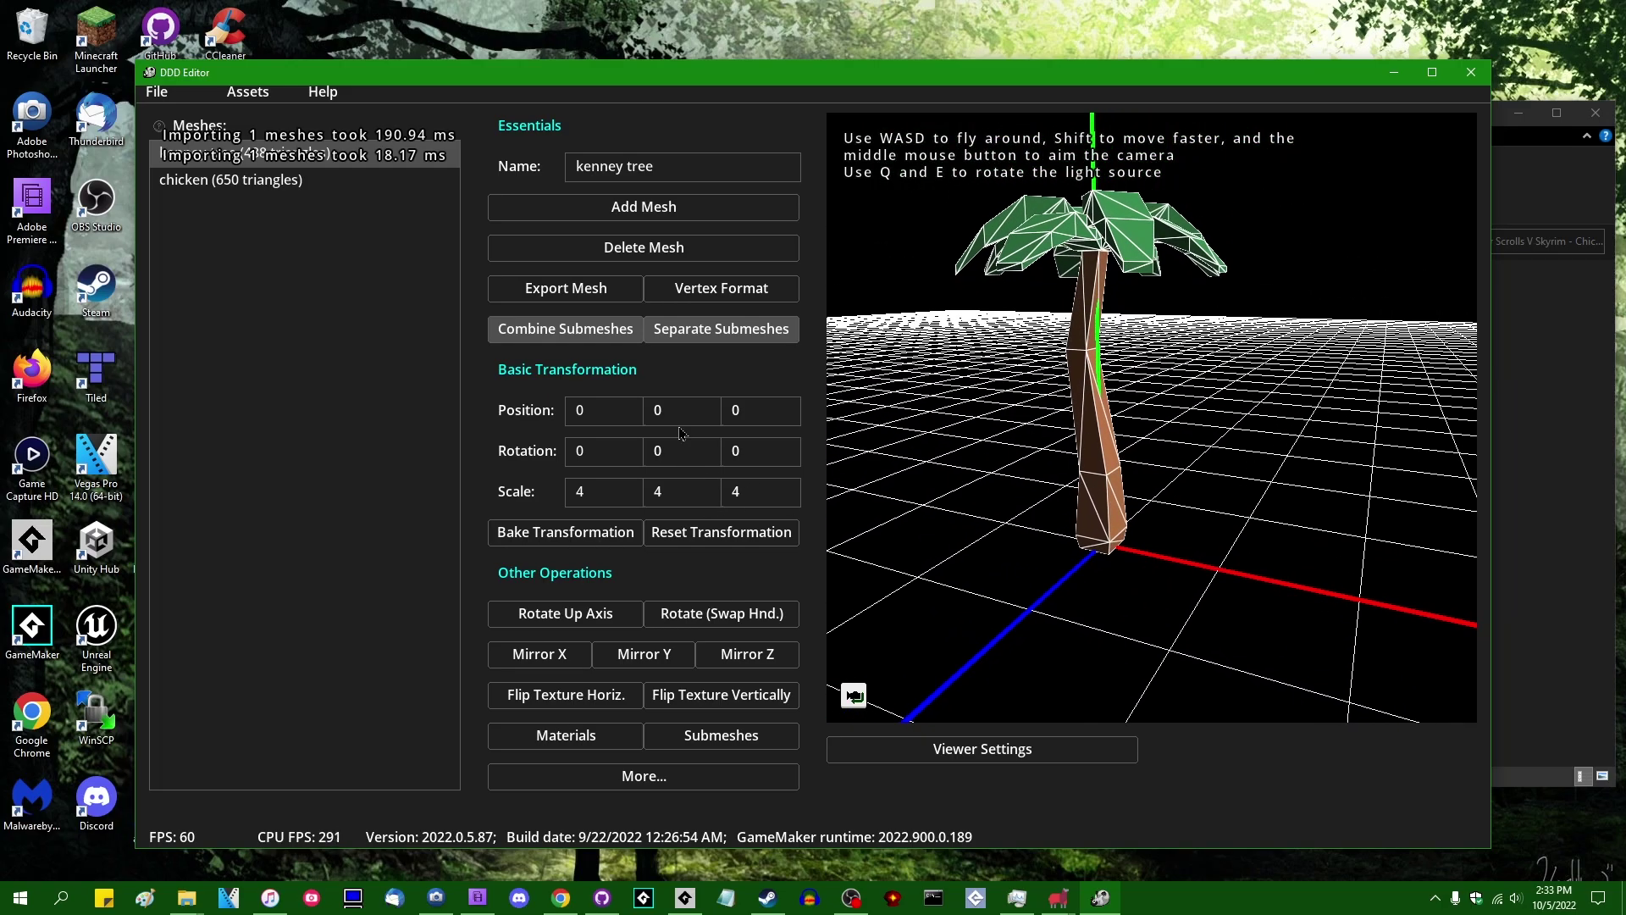
Bake the current scale transformation into the kenney tree mesh
{"action": "left_click", "coordinate": [385, 327]}
{"action": "left_click", "coordinate": [293, 152]}
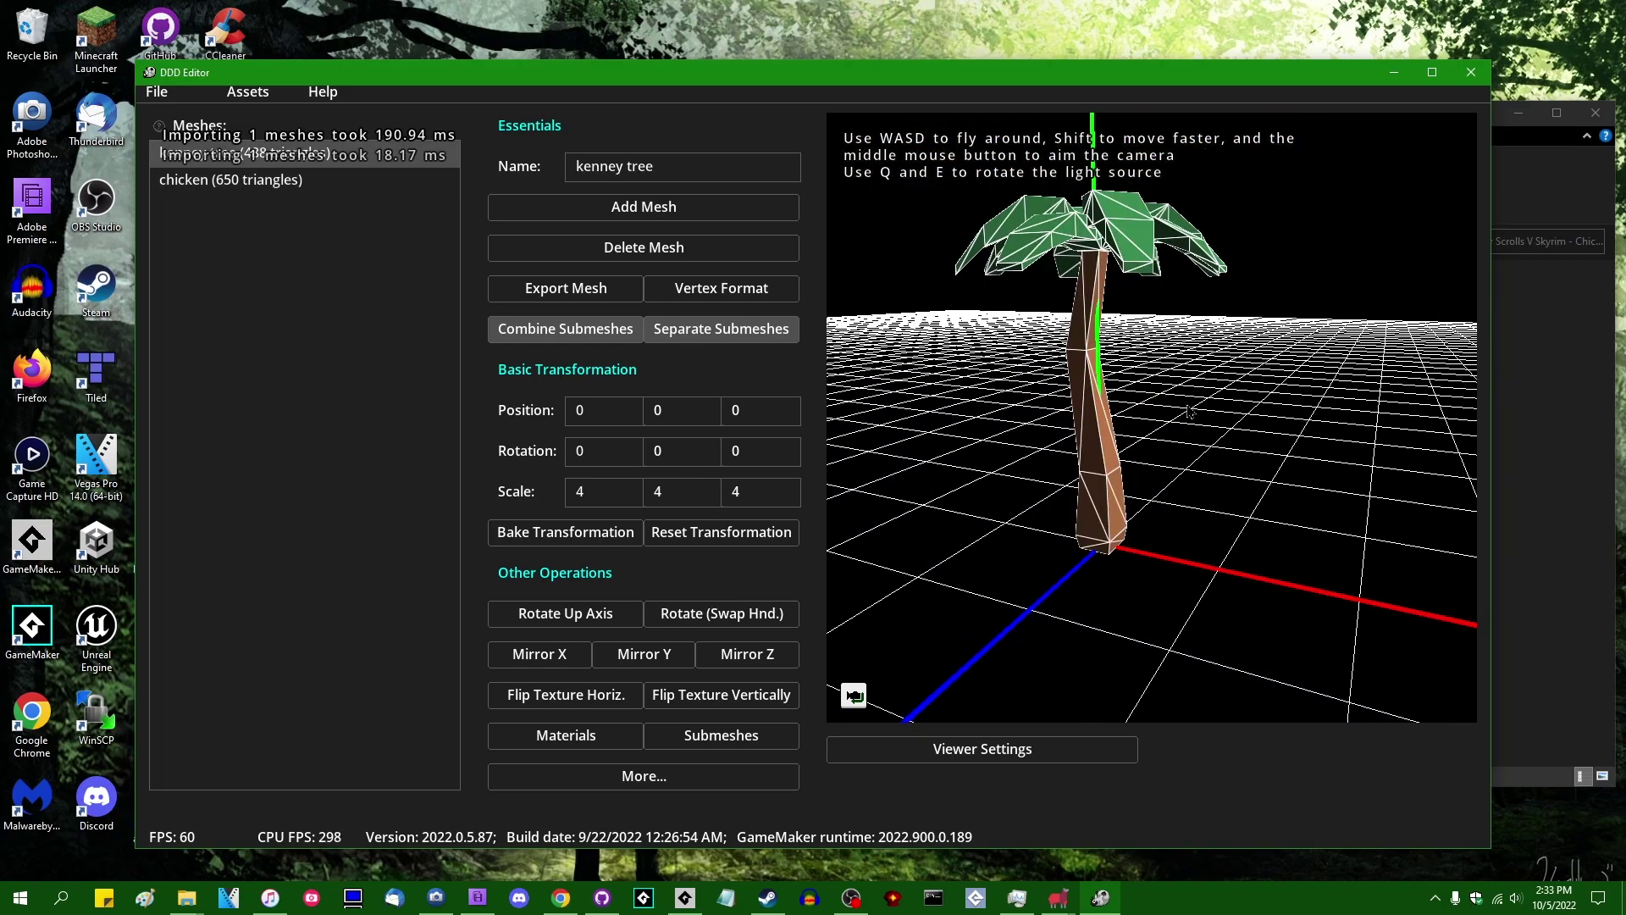
{"action": "left_click", "coordinate": [569, 536]}
Select both the kenney tree and chicken meshes to display them together in the viewer
{"action": "left_click", "coordinate": [331, 342]}
{"action": "left_click", "coordinate": [371, 345]}
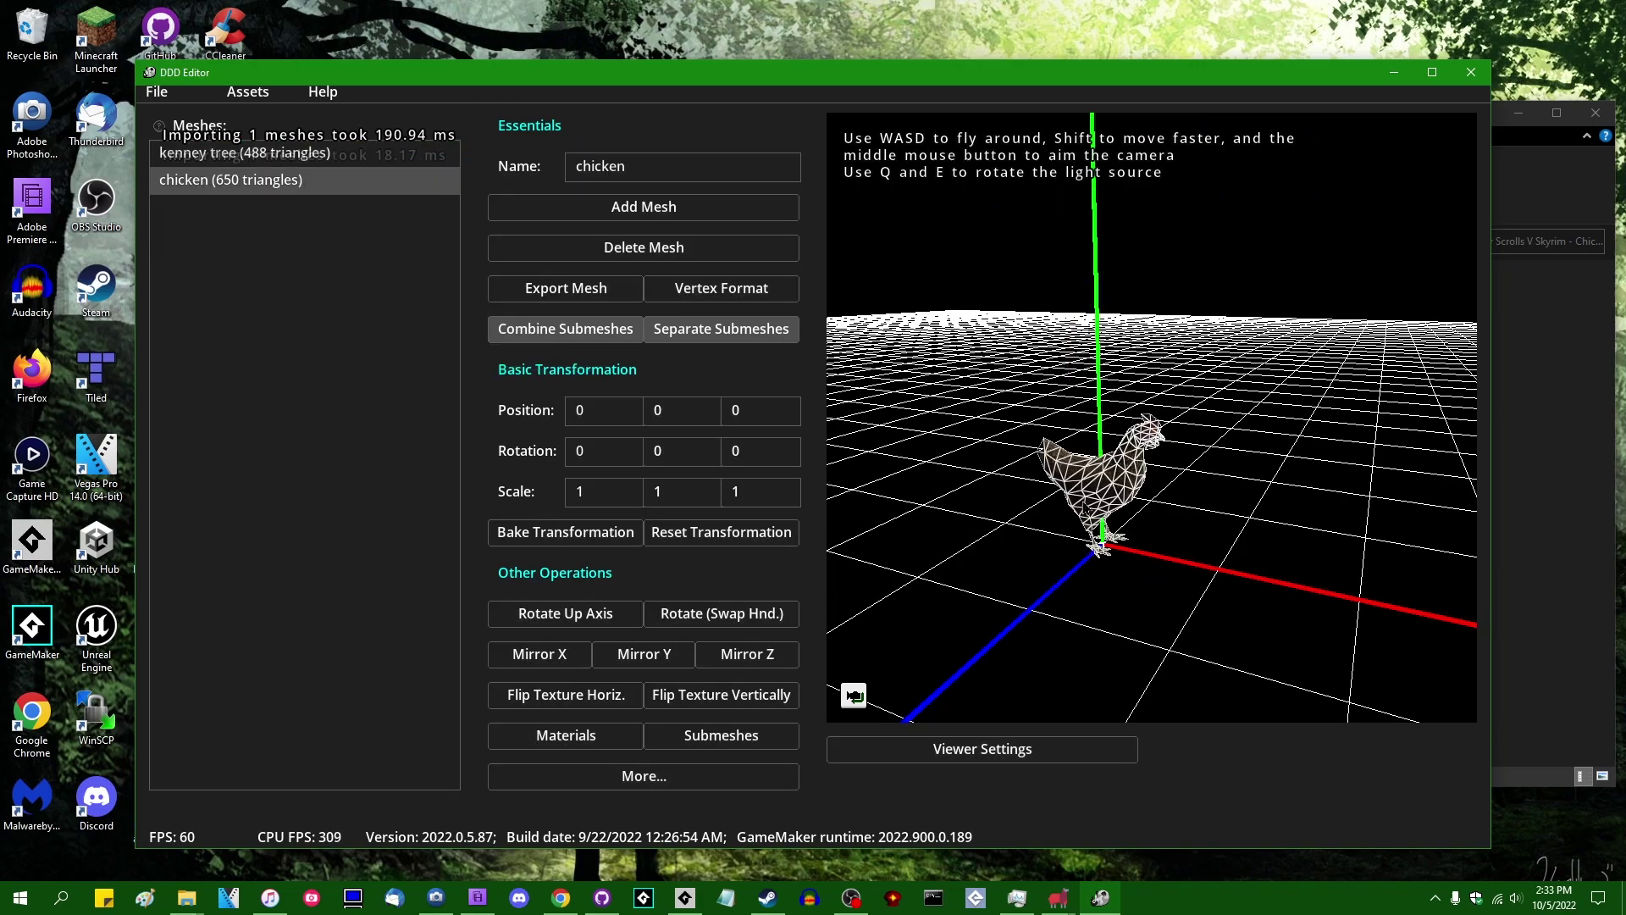
{"action": "key", "text": "ctrl+a"}
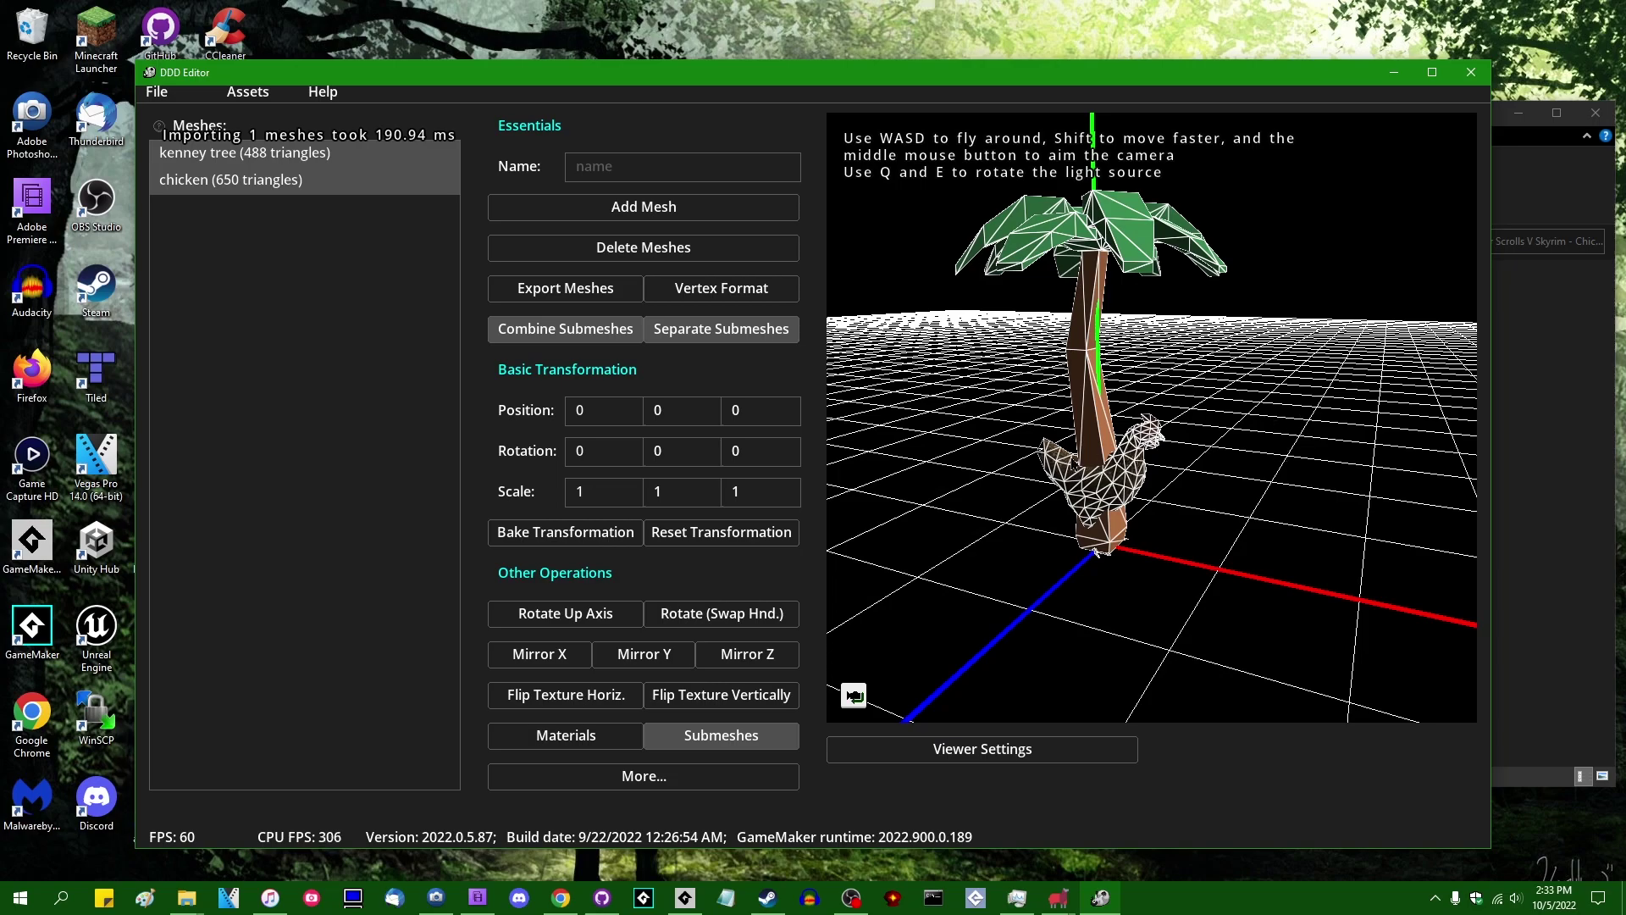
{"action": "left_click", "coordinate": [696, 413]}
Reduce the viewer's wireframe alpha to about a quarter and close the mesh viewer settings
{"action": "left_click", "coordinate": [1026, 744]}
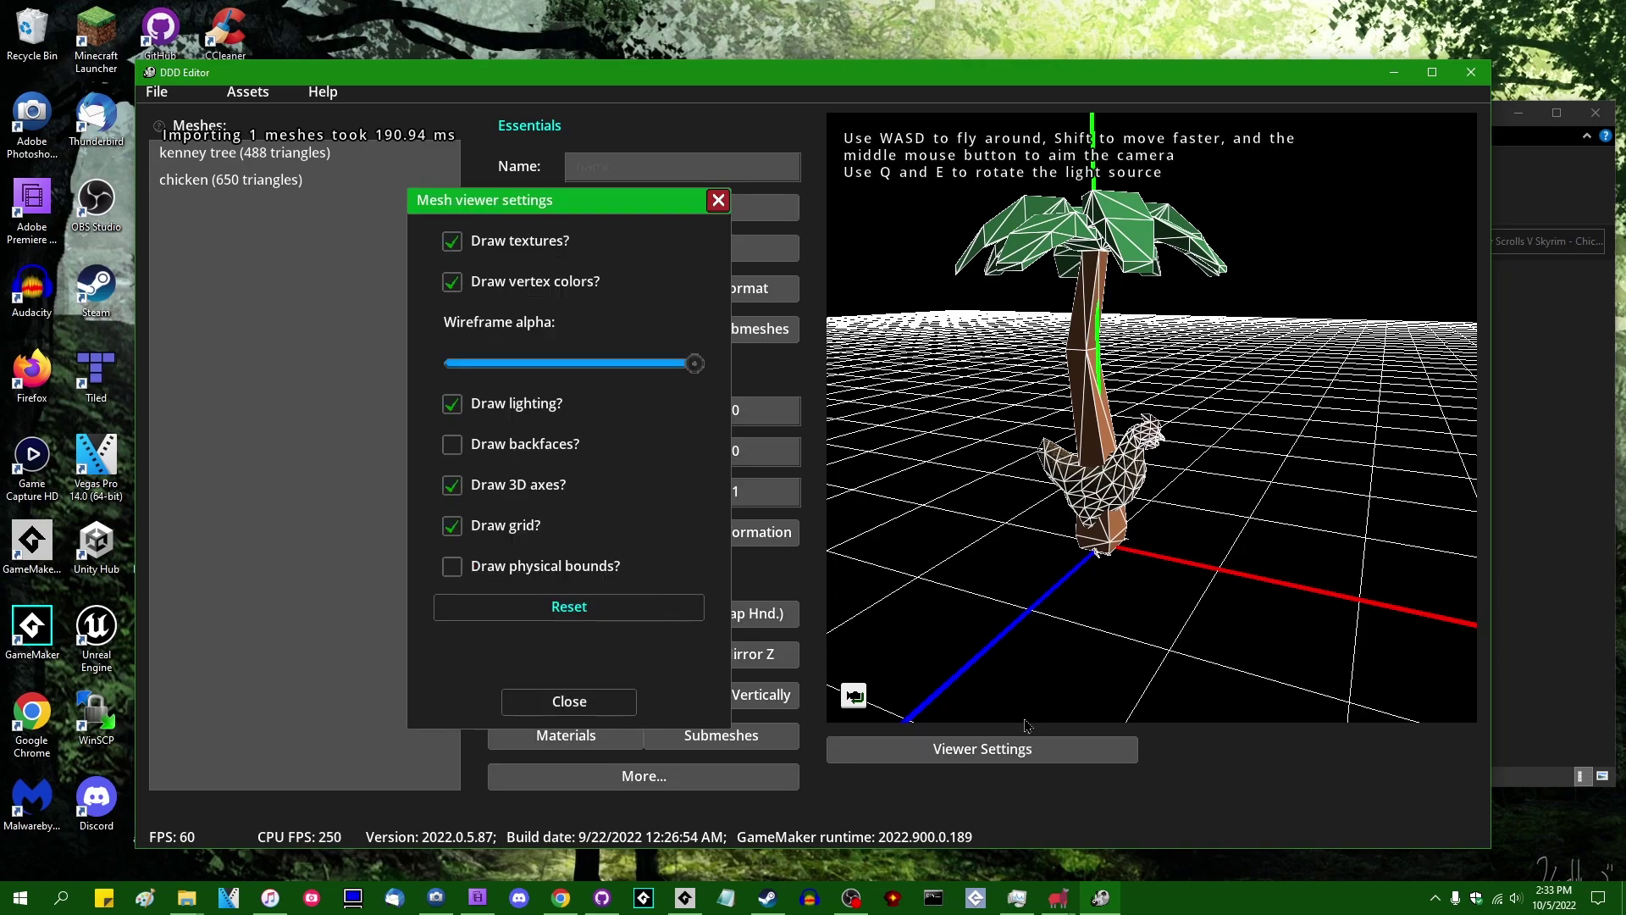
{"action": "left_click_drag", "start_coordinate": [694, 363], "coordinate": [251, 383]}
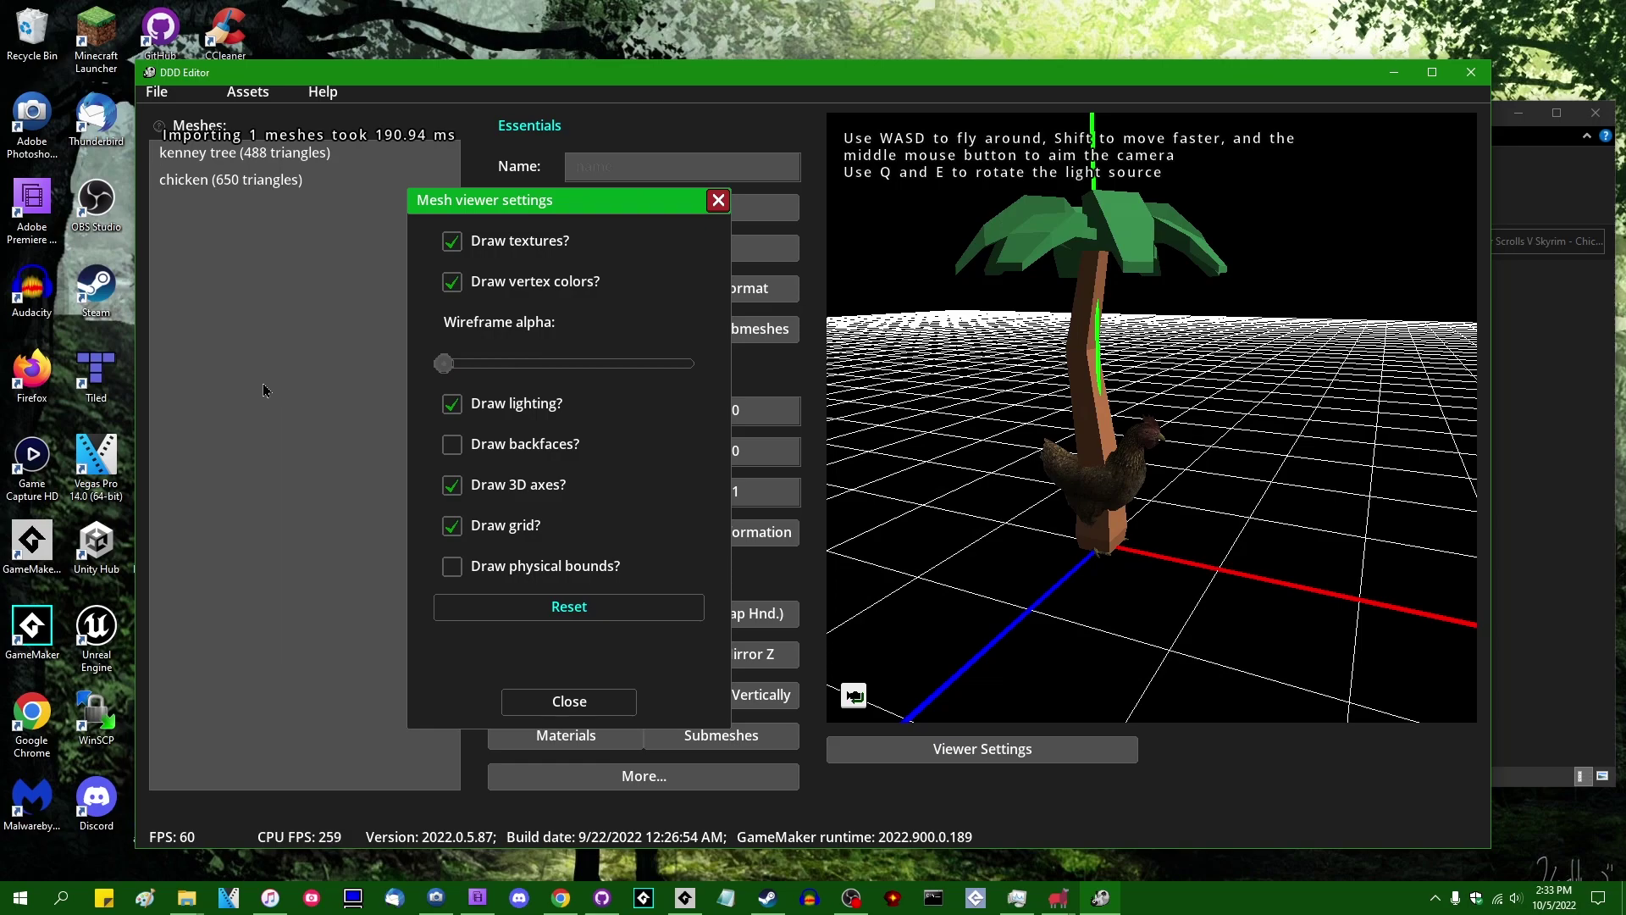
{"action": "left_click_drag", "start_coordinate": [444, 364], "coordinate": [510, 364]}
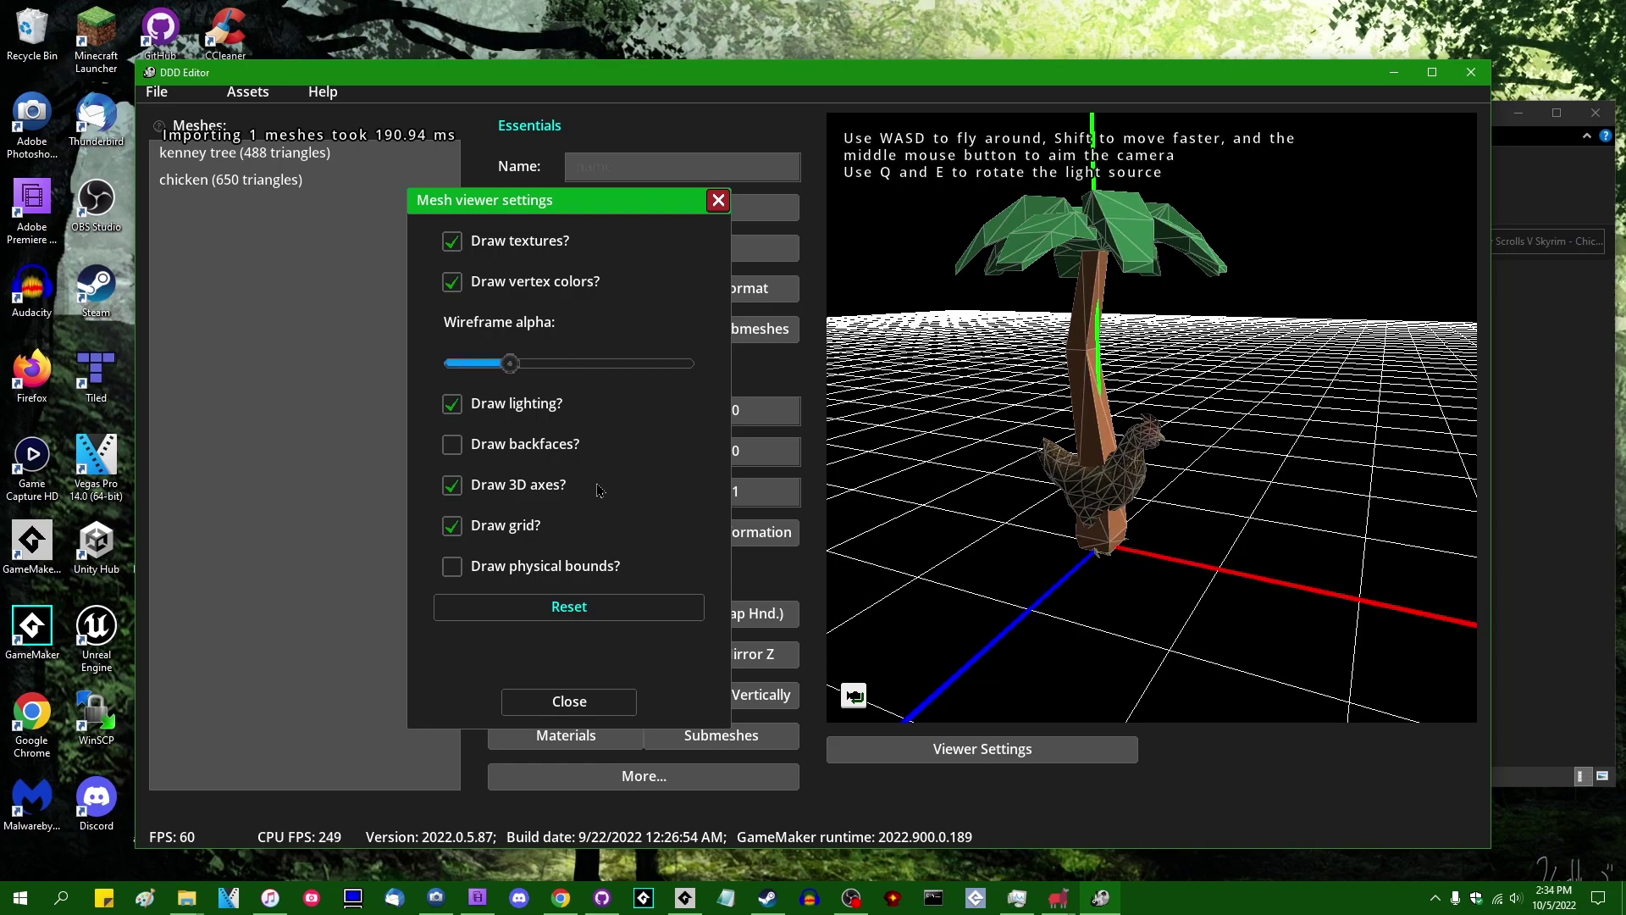
{"action": "left_click", "coordinate": [559, 701]}
{"action": "middle_click_drag", "start_coordinate": [1114, 503], "coordinate": [1158, 413]}
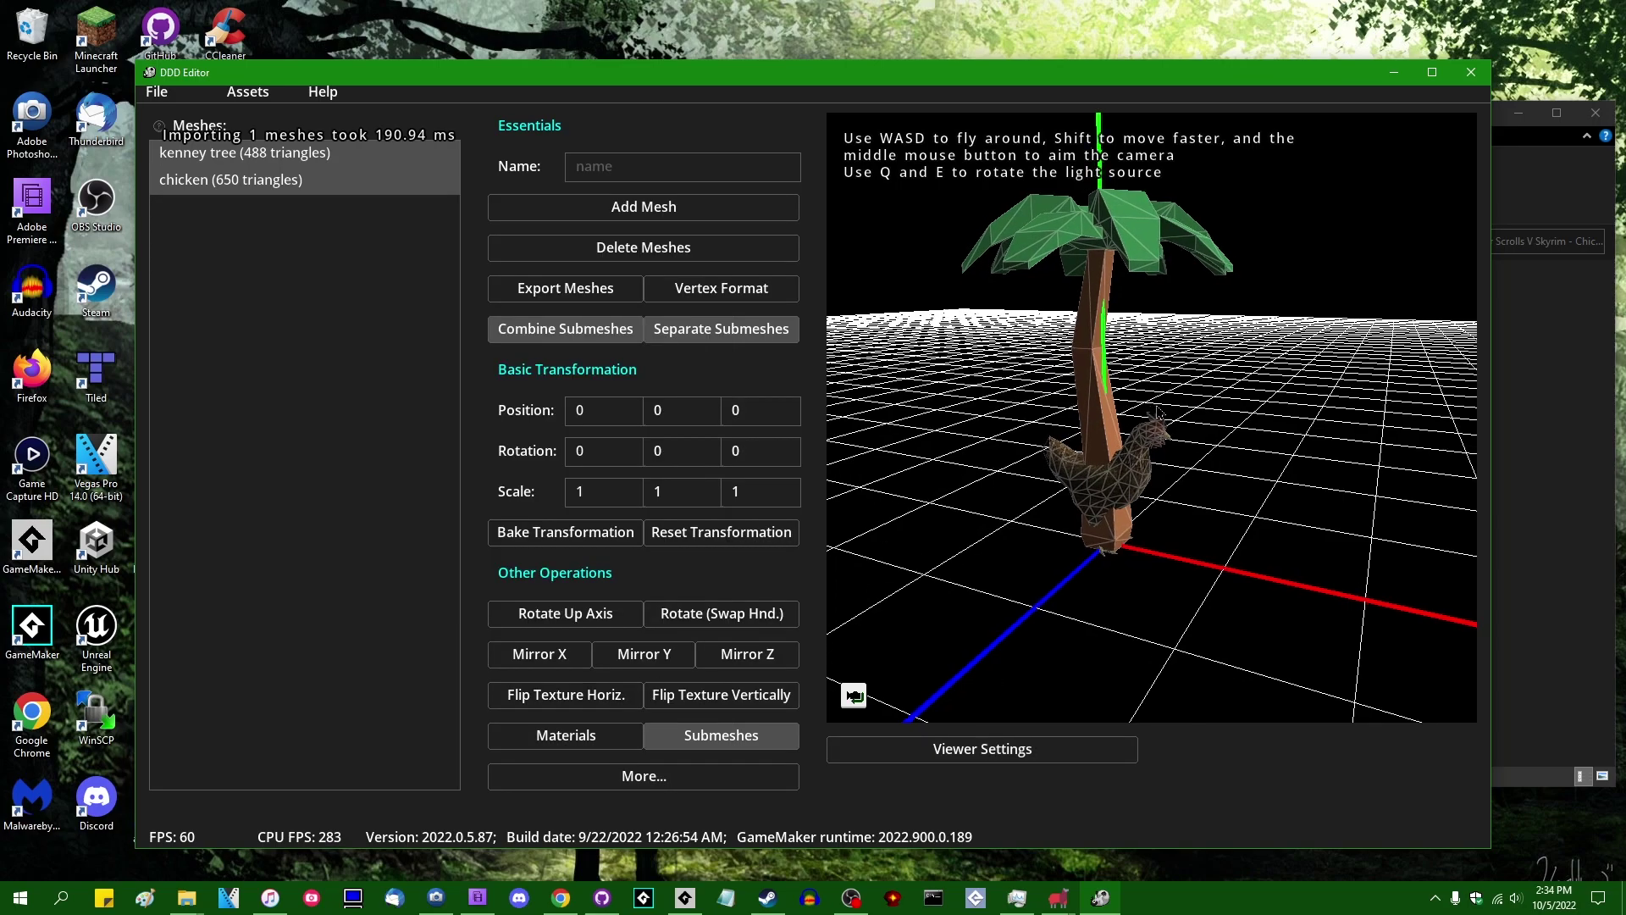
In the mesh viewer settings, turn drawing of textures off and on, and do the same for vertex colors
{"action": "left_click", "coordinate": [982, 748]}
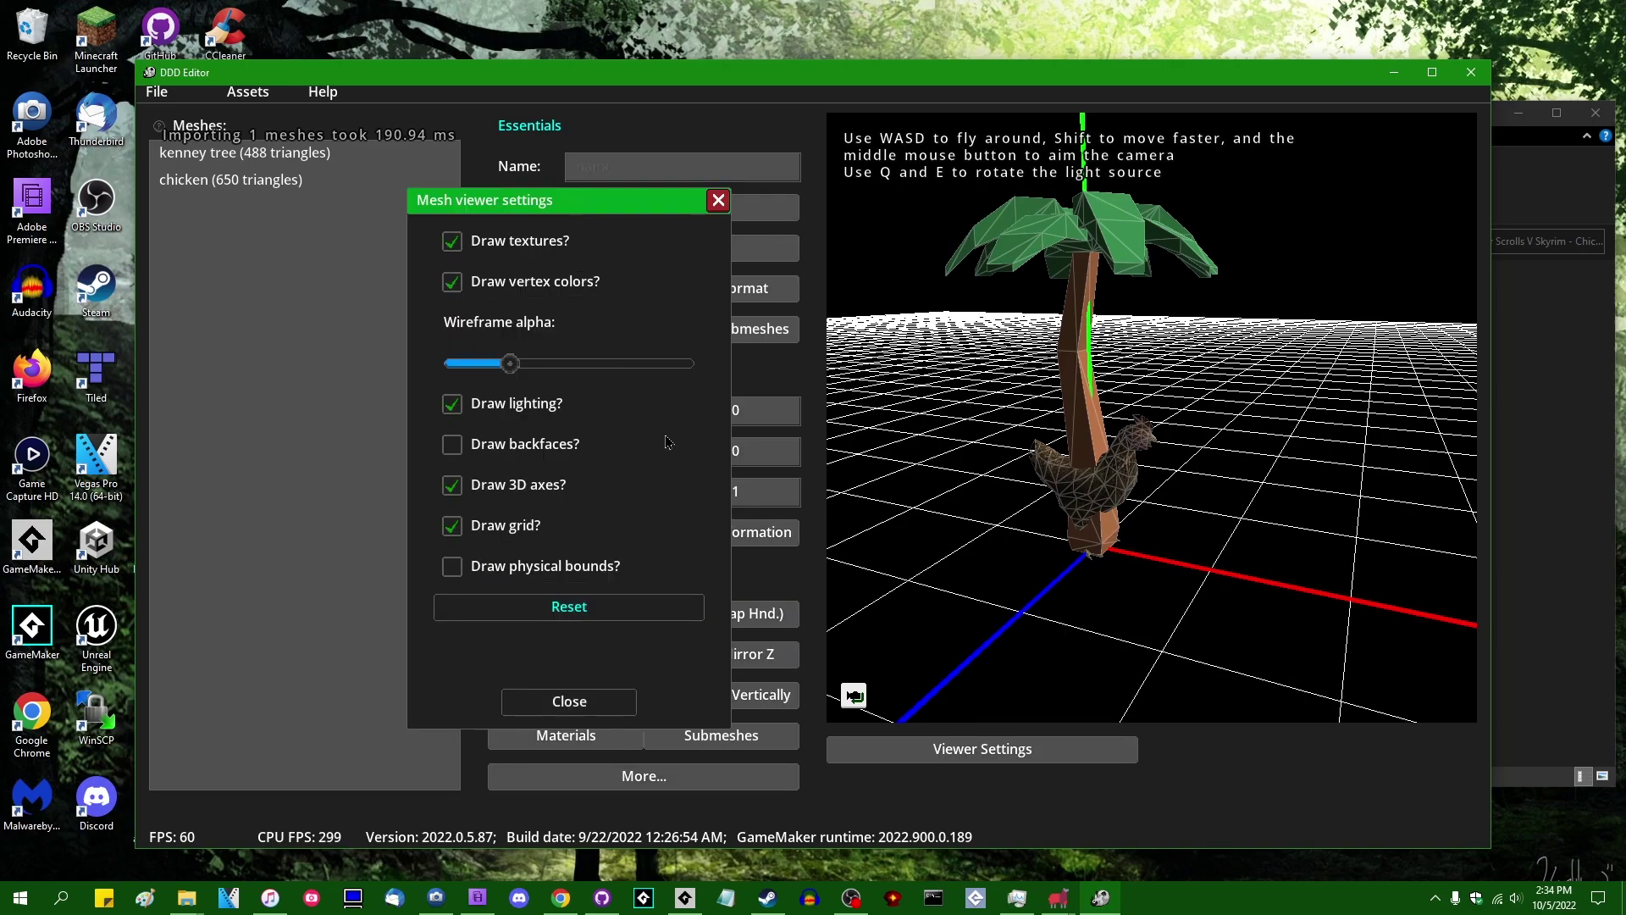
{"action": "left_click", "coordinate": [542, 246]}
{"action": "left_click", "coordinate": [542, 245]}
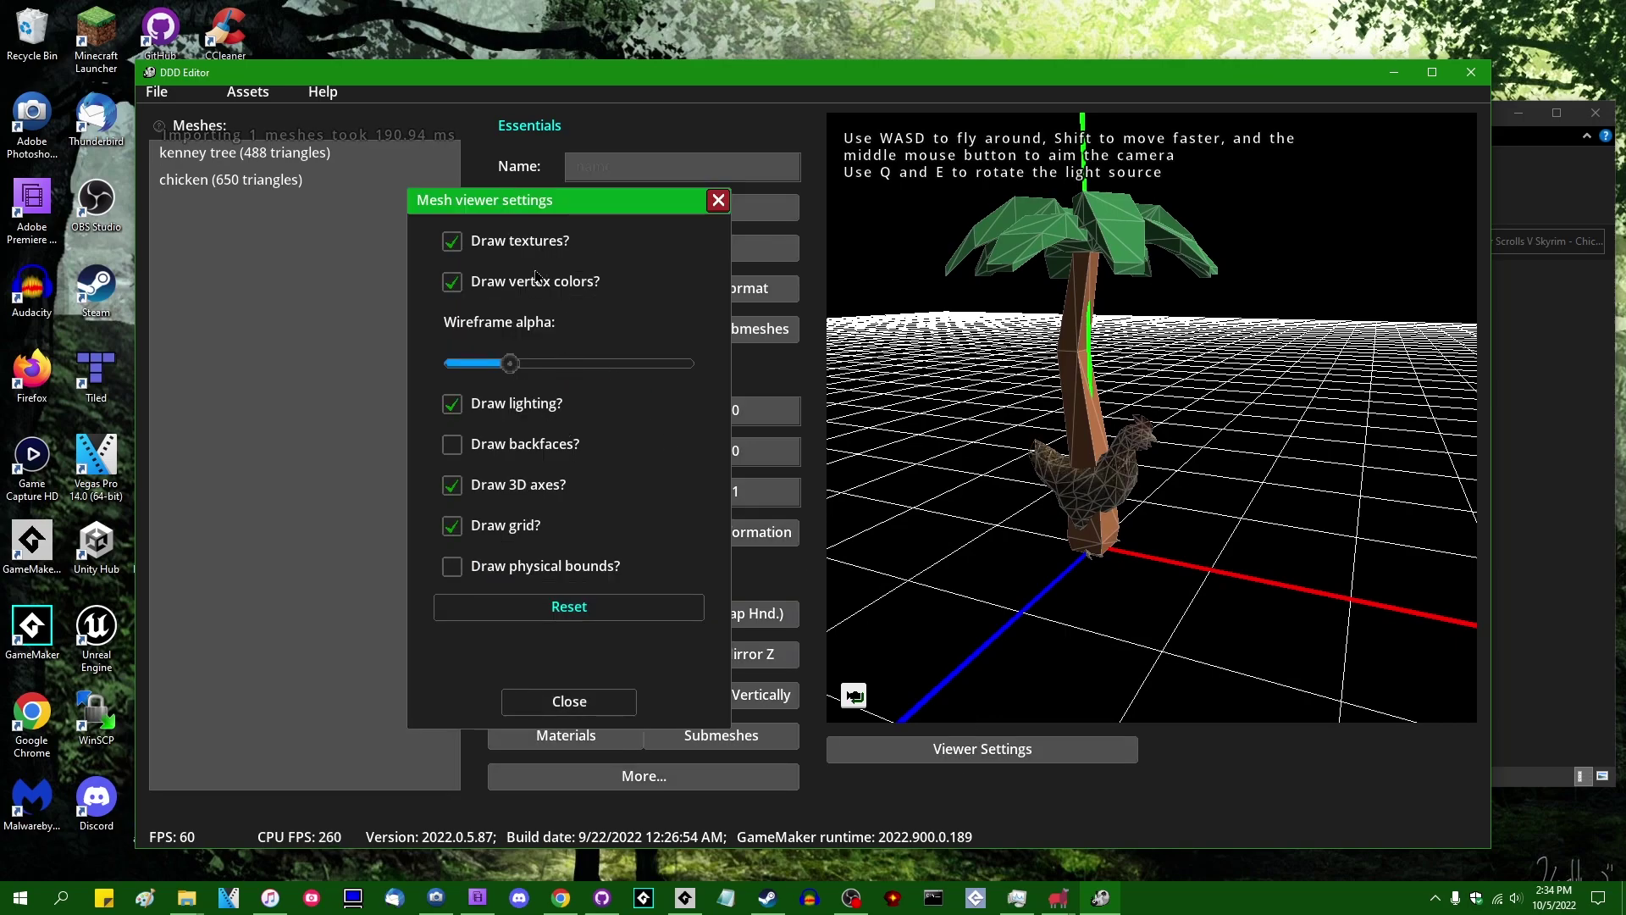
{"action": "left_click", "coordinate": [538, 285]}
{"action": "left_click", "coordinate": [538, 288]}
Disable textures, vertex colors and lighting together in the mesh viewer settings, and re-enable all three
{"action": "left_click", "coordinate": [545, 248]}
{"action": "left_click", "coordinate": [531, 286]}
{"action": "left_click", "coordinate": [511, 406]}
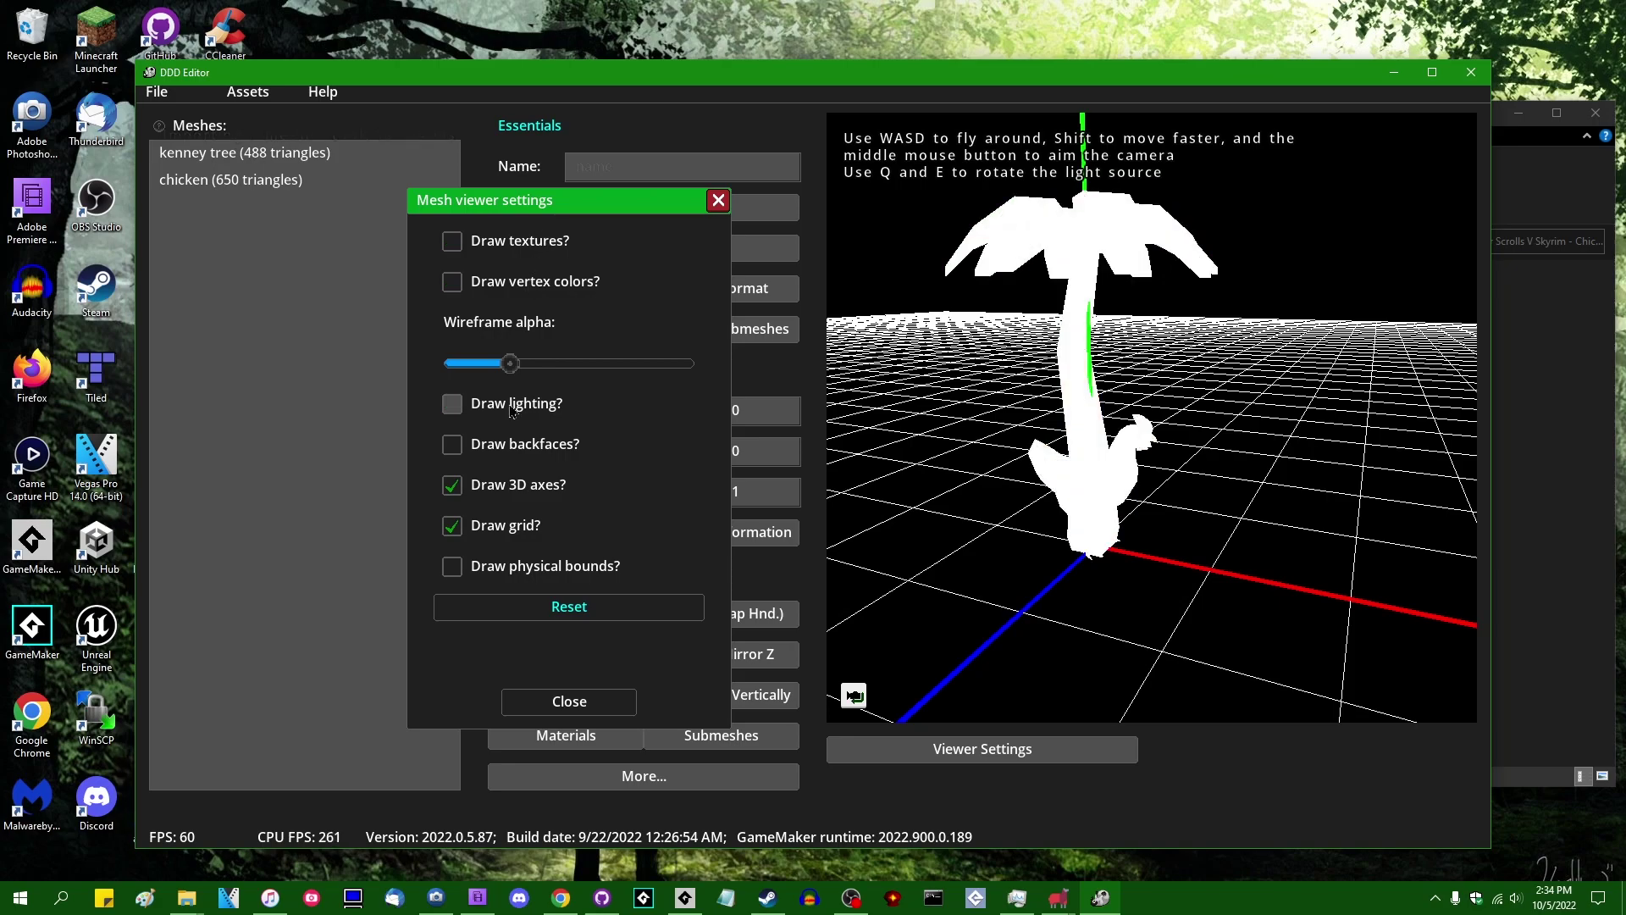
{"action": "left_click", "coordinate": [512, 404]}
{"action": "left_click", "coordinate": [546, 282]}
{"action": "left_click", "coordinate": [548, 242]}
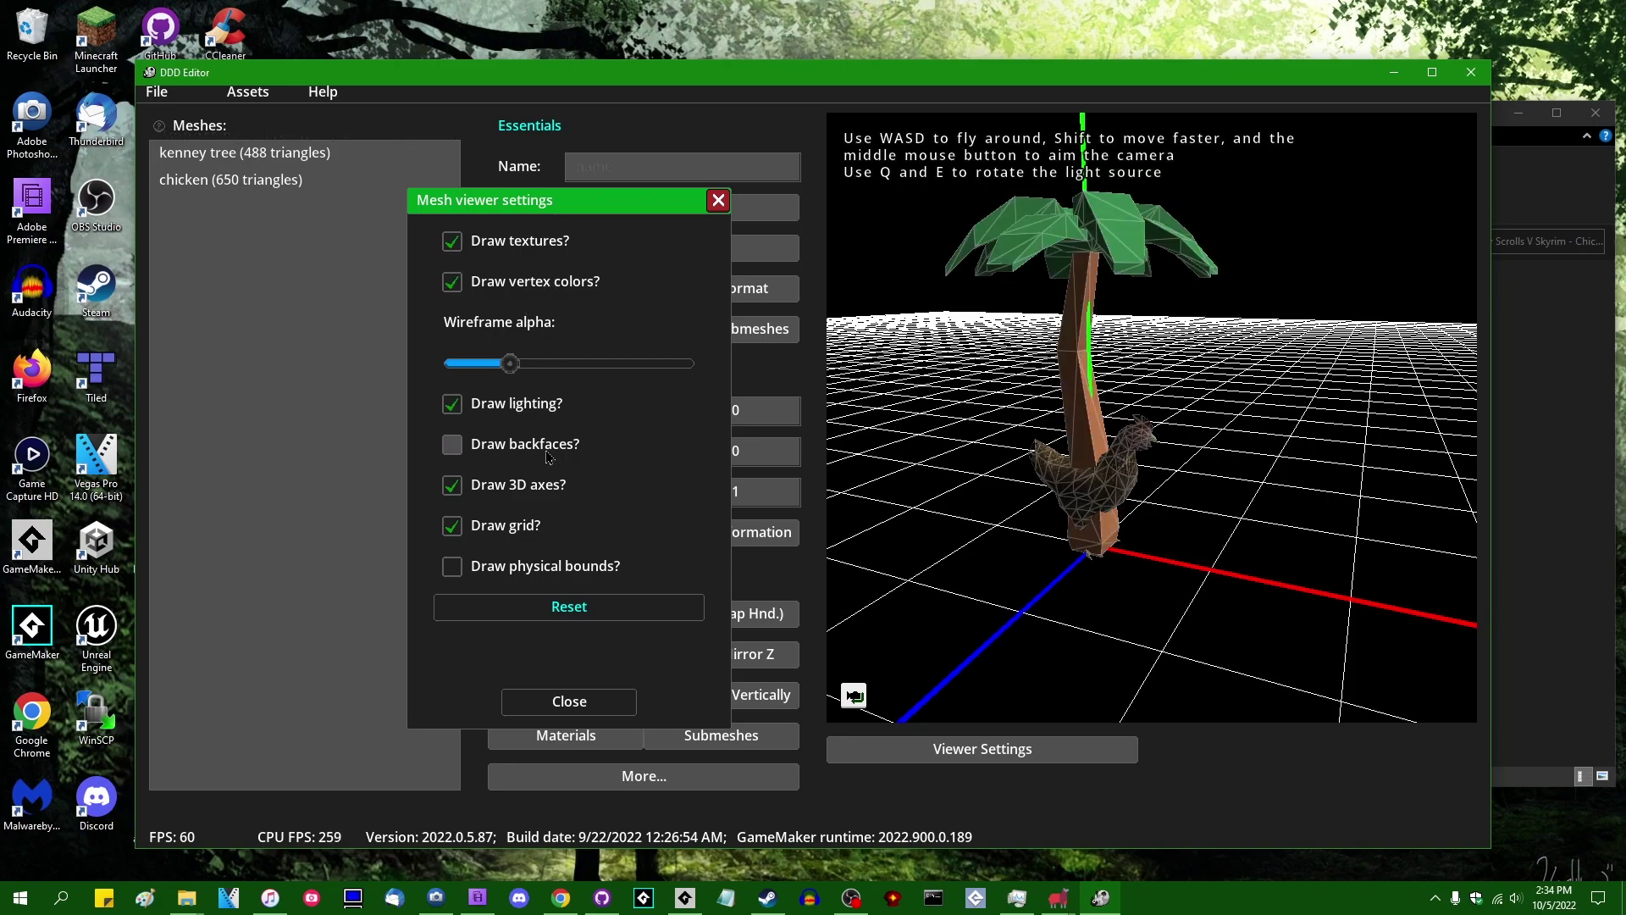
Turn on drawing of physical bounds in the mesh viewer settings, close them, and view the chicken mesh on its own
{"action": "left_click", "coordinate": [576, 706]}
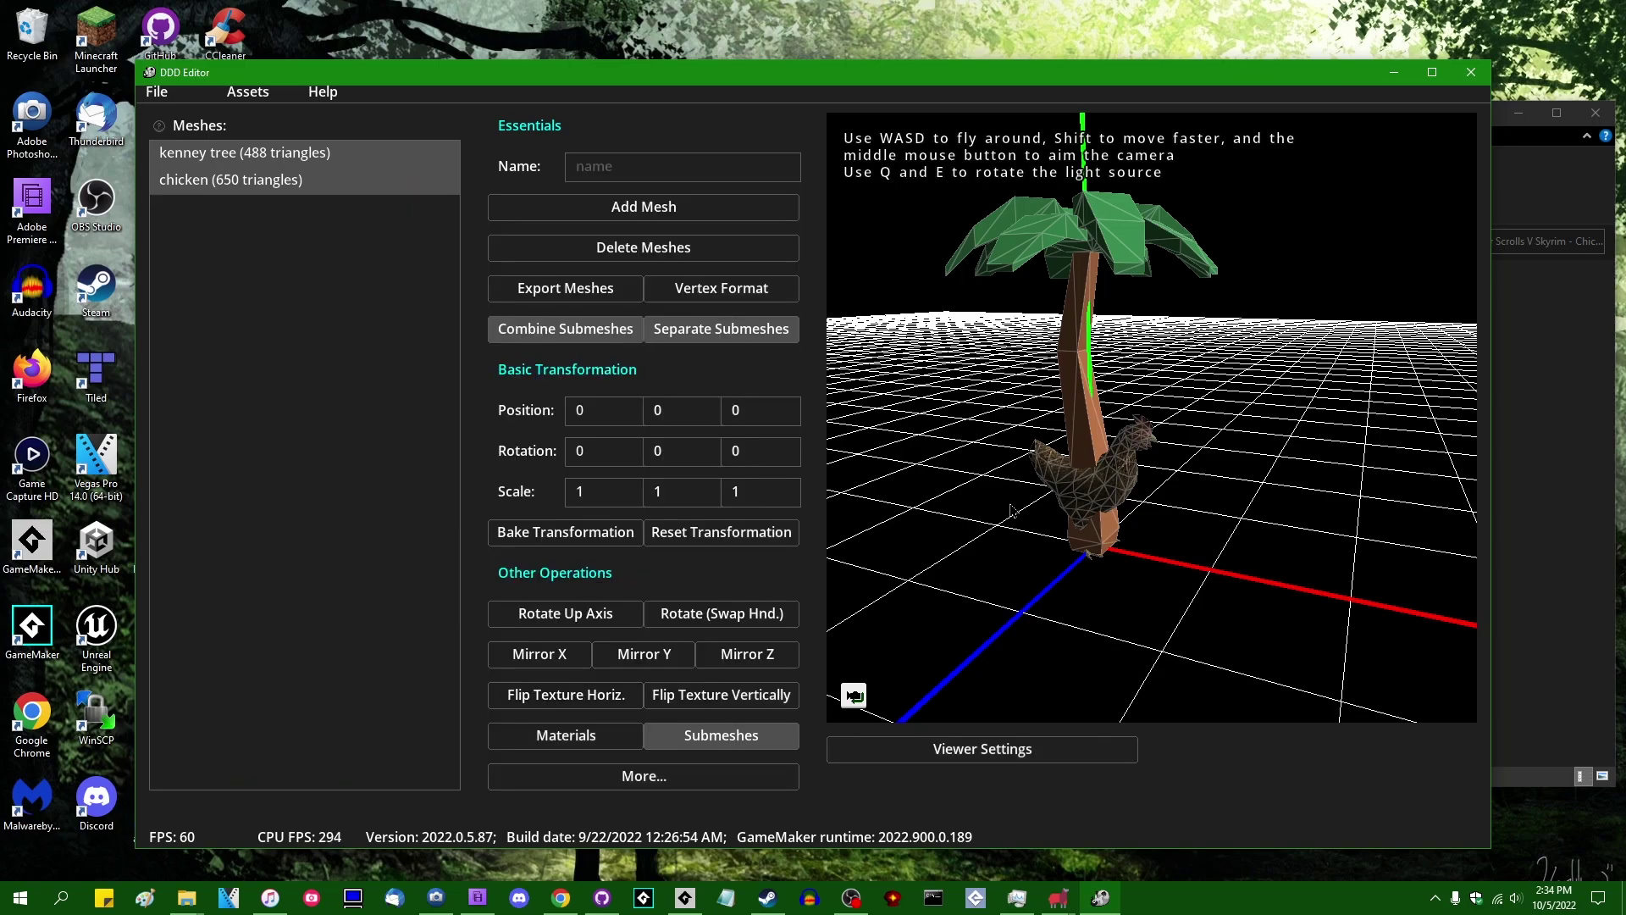
{"action": "left_click", "coordinate": [982, 749]}
{"action": "left_click", "coordinate": [537, 569]}
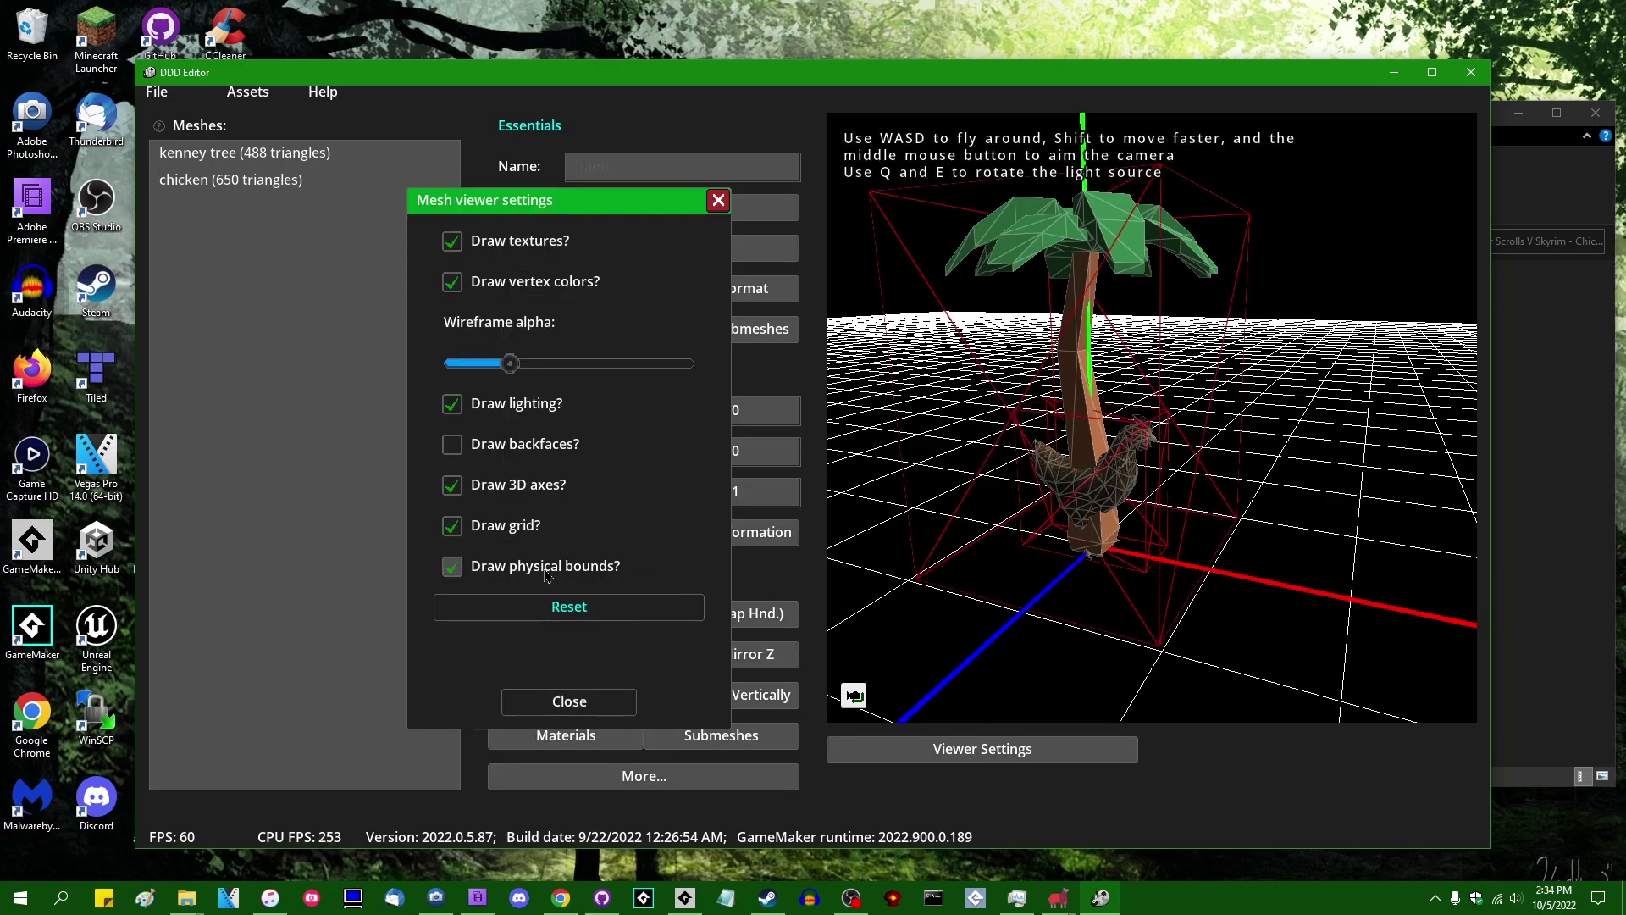
{"action": "left_click", "coordinate": [584, 709]}
{"action": "left_click", "coordinate": [303, 180]}
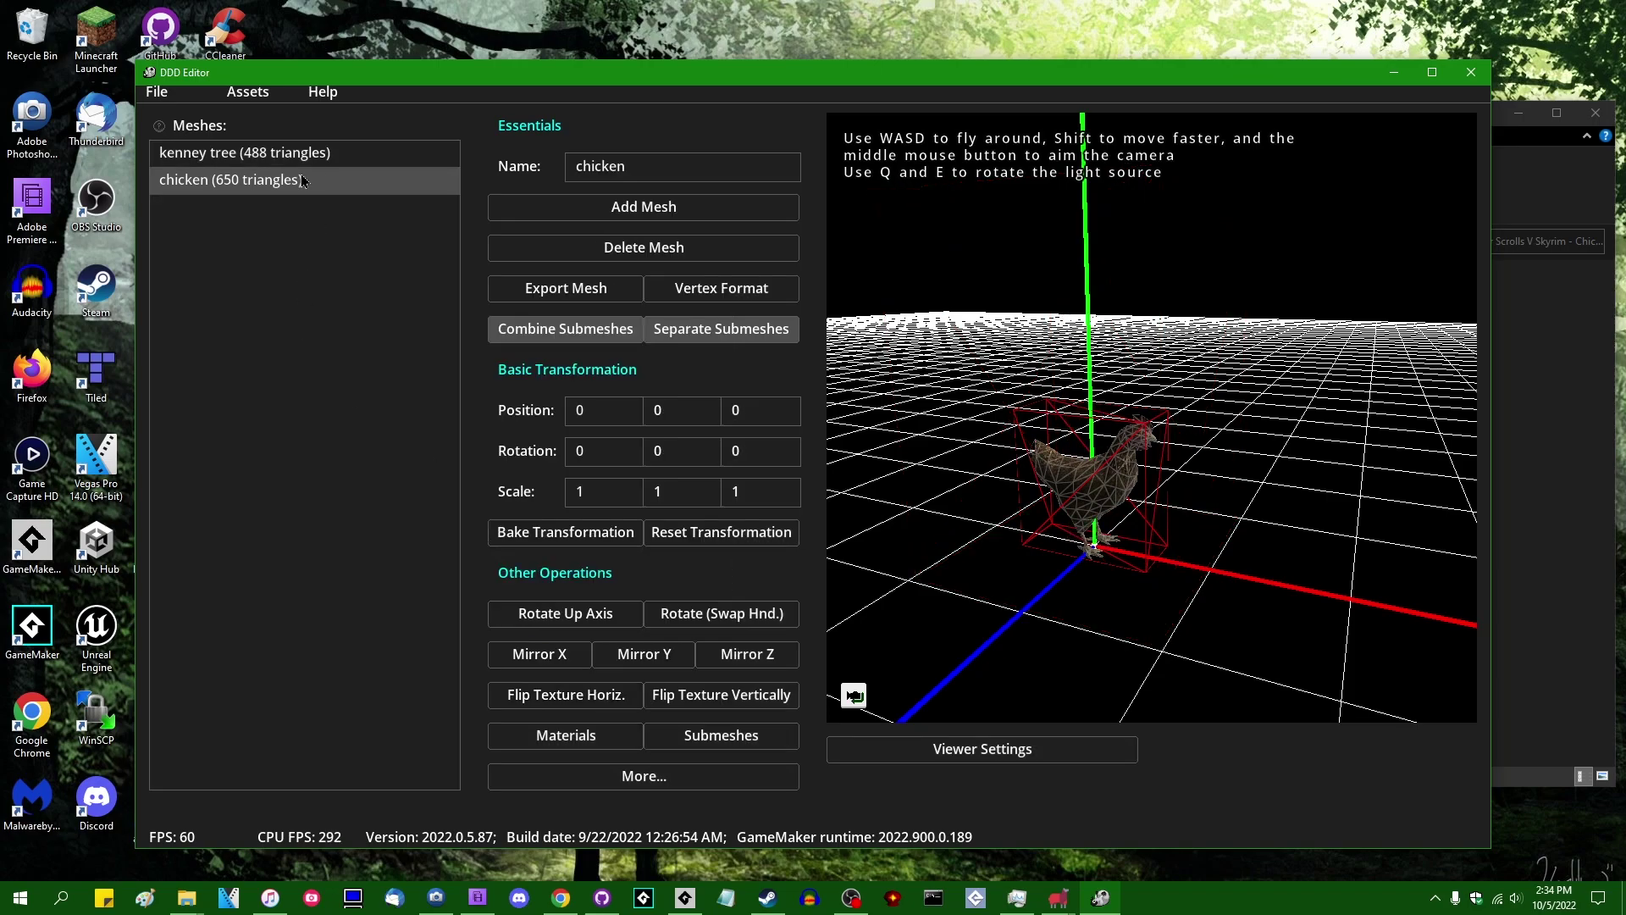
Select only the kenney tree mesh and mirror it twice along each of the X, Y and Z axes
{"action": "left_click", "coordinate": [345, 155]}
{"action": "left_click", "coordinate": [354, 212]}
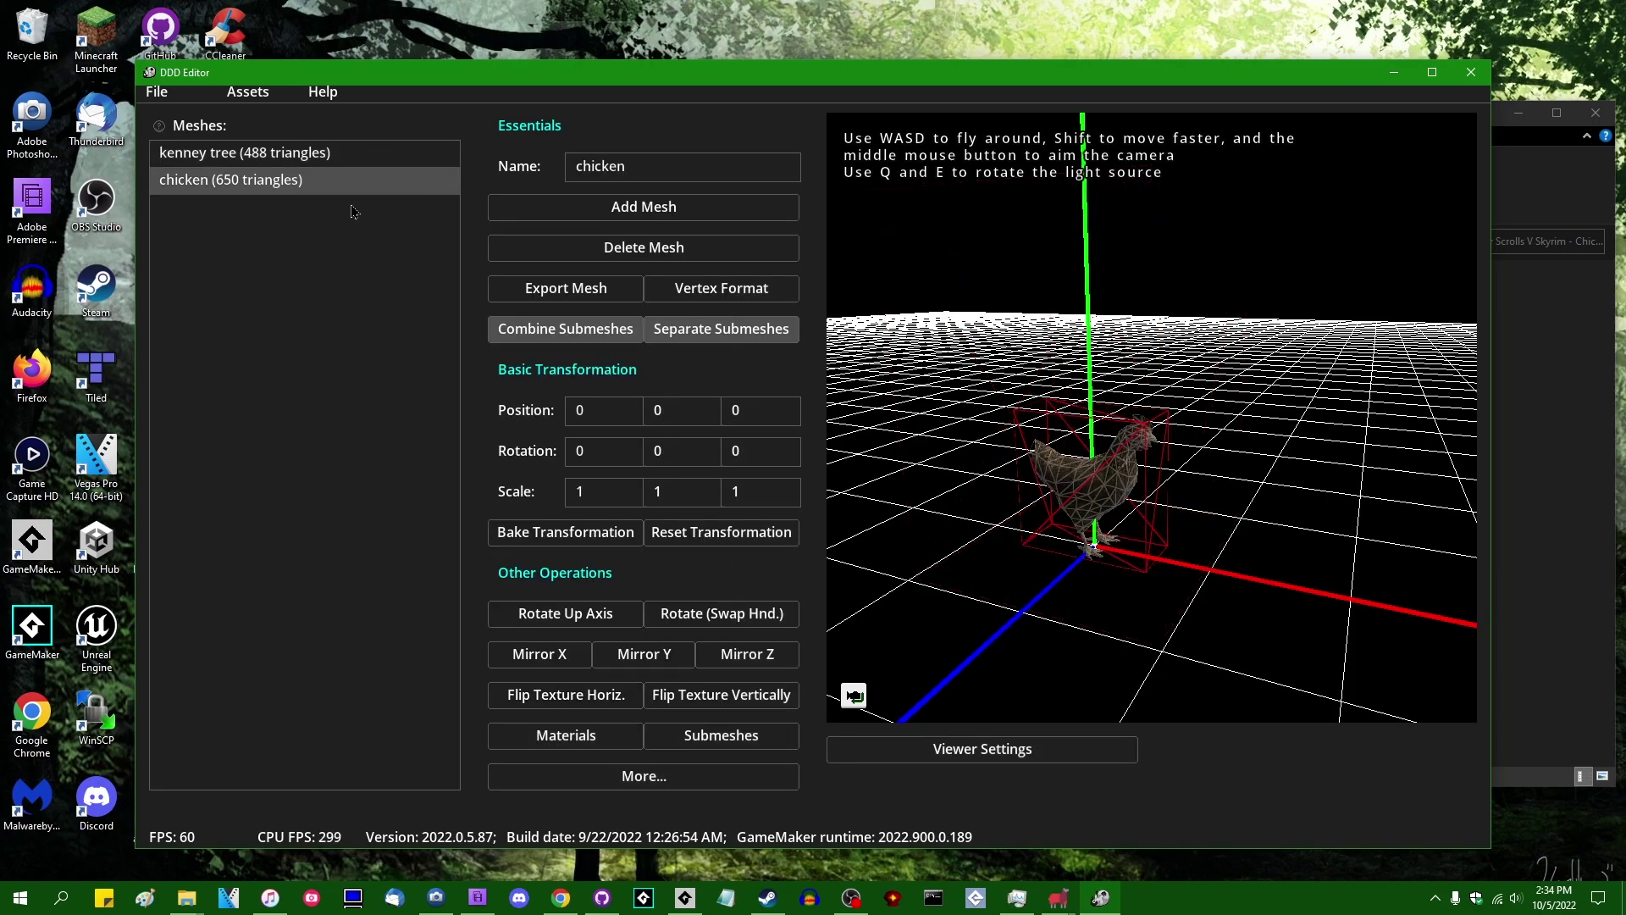
{"action": "left_click", "coordinate": [365, 161]}
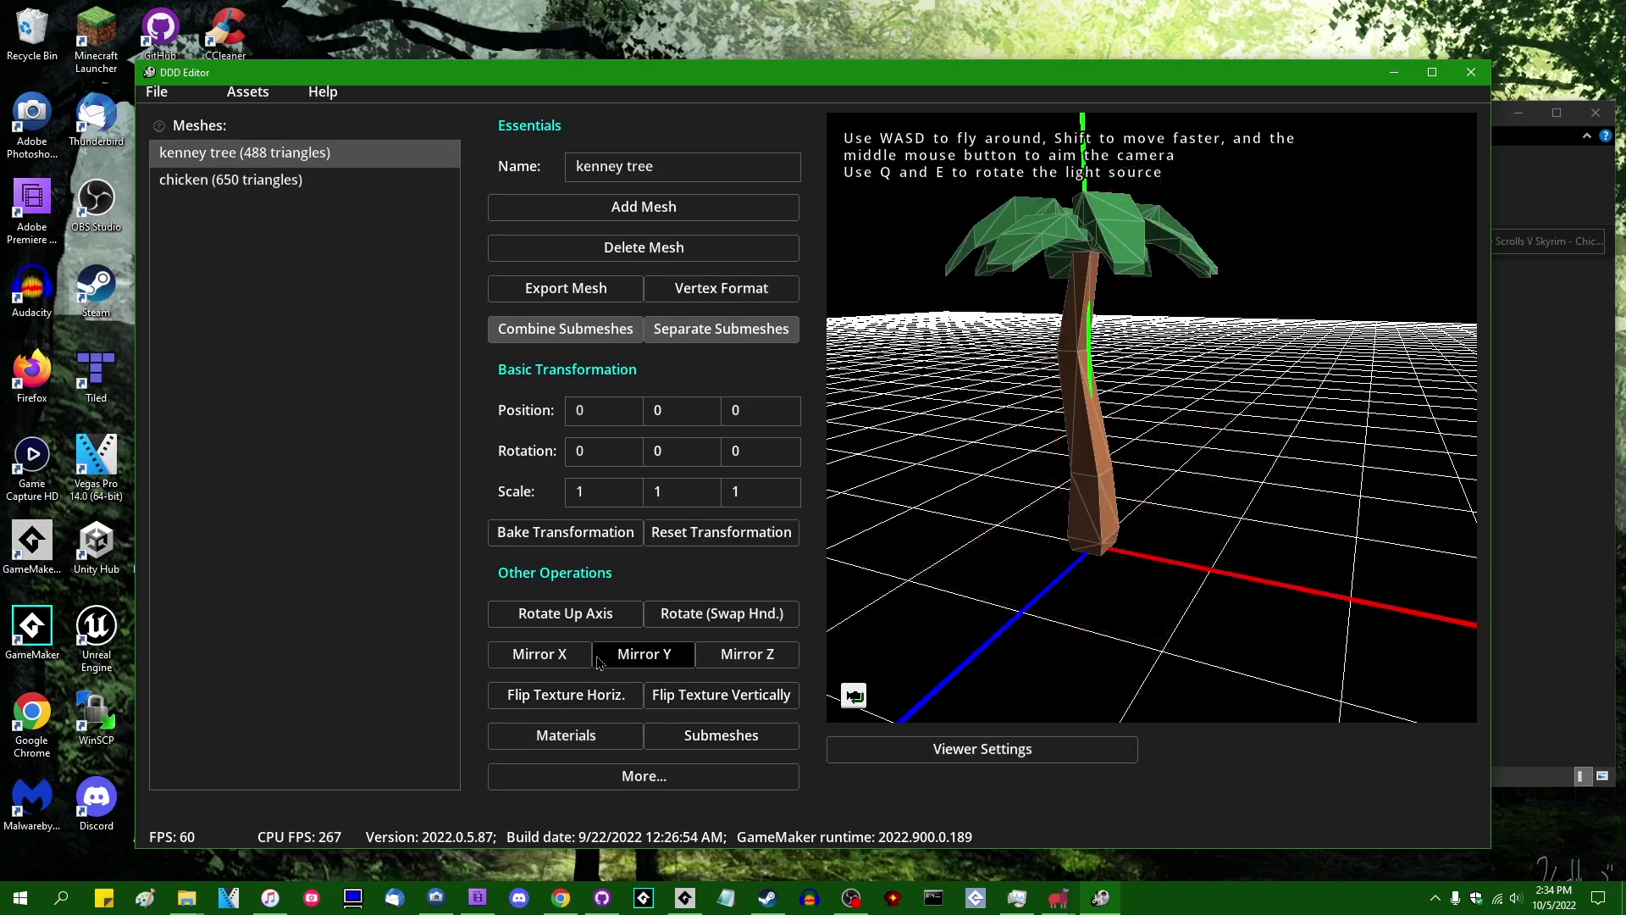
{"action": "middle_click_drag", "start_coordinate": [1185, 510], "coordinate": [1111, 434]}
{"action": "left_click", "coordinate": [558, 656]}
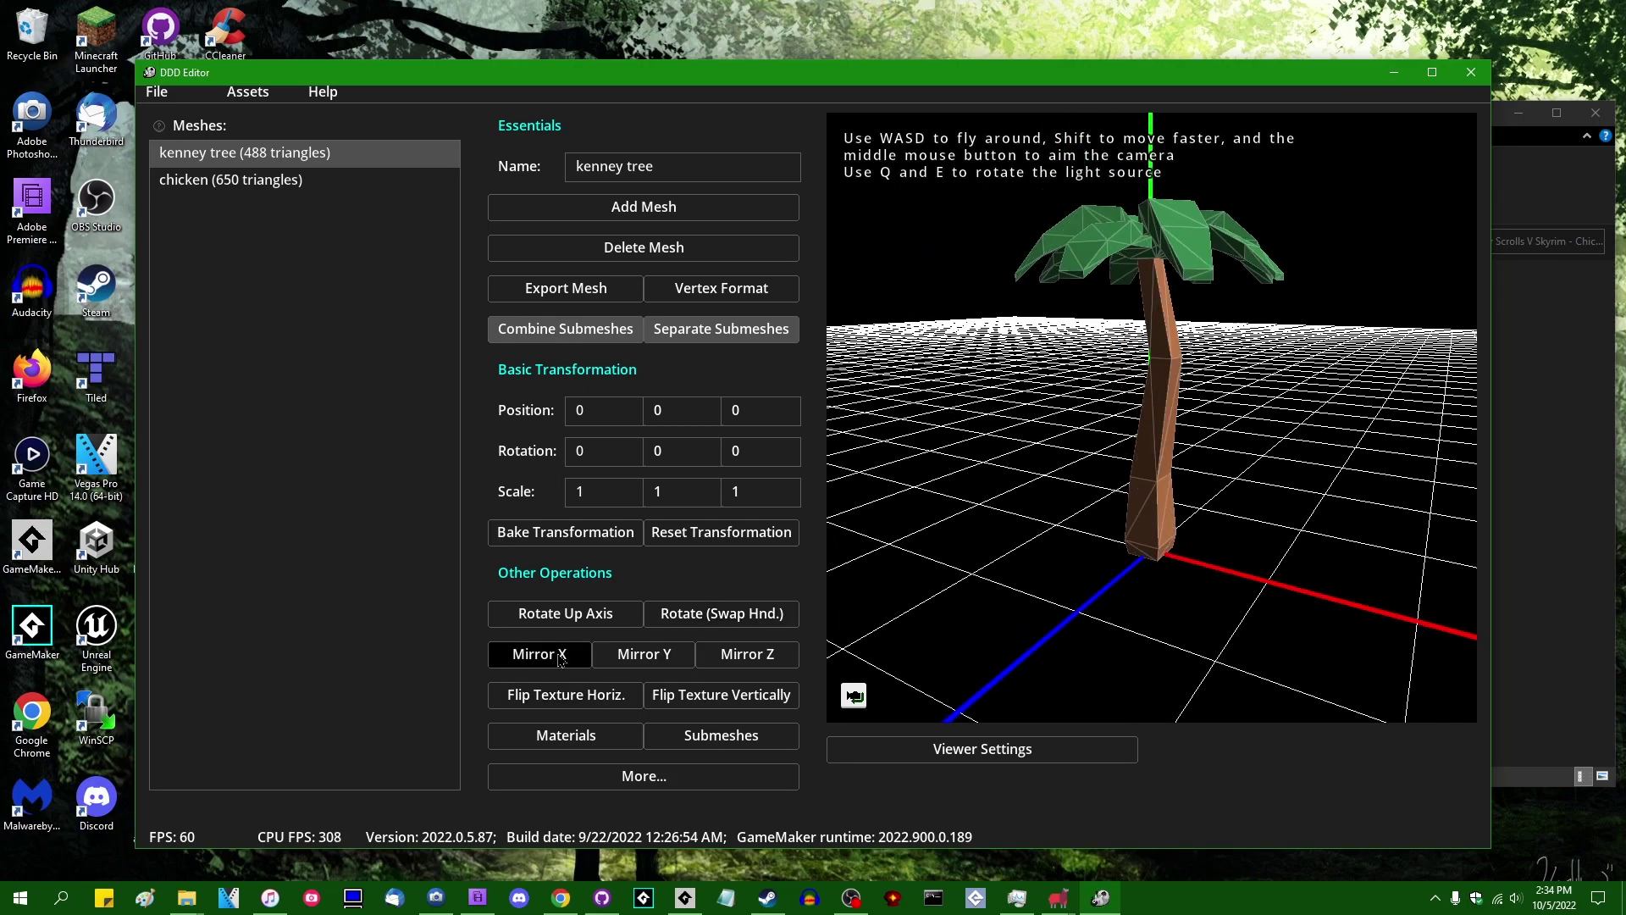
{"action": "left_click", "coordinate": [559, 657]}
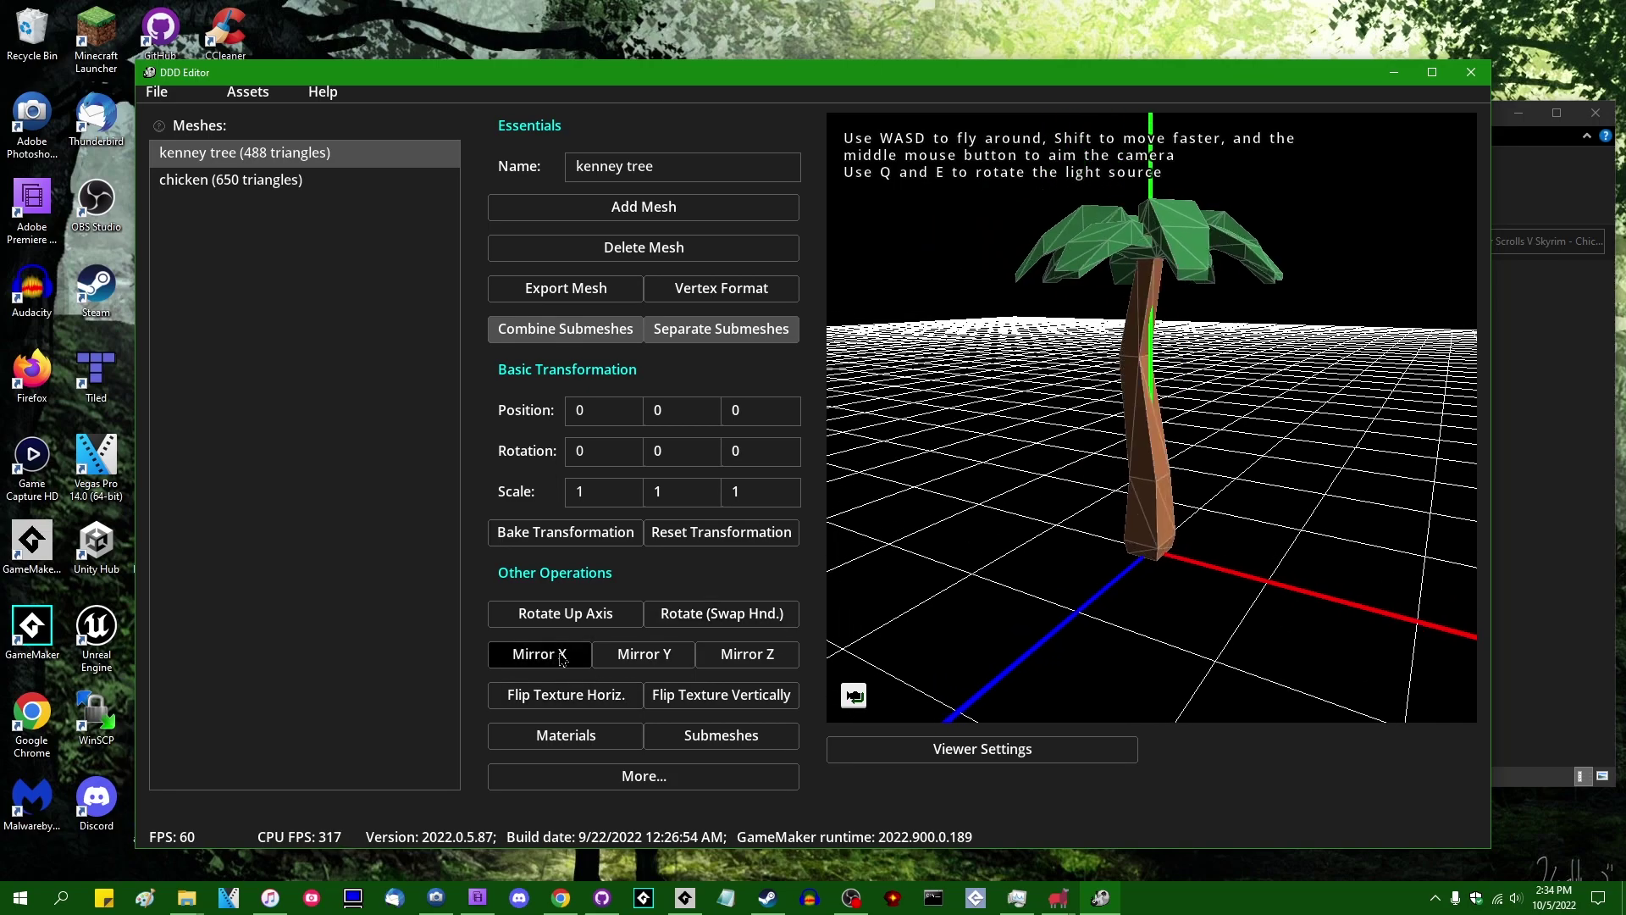
{"action": "left_click", "coordinate": [664, 662]}
{"action": "left_click", "coordinate": [665, 662]}
{"action": "left_click", "coordinate": [755, 666]}
{"action": "left_click", "coordinate": [755, 666]}
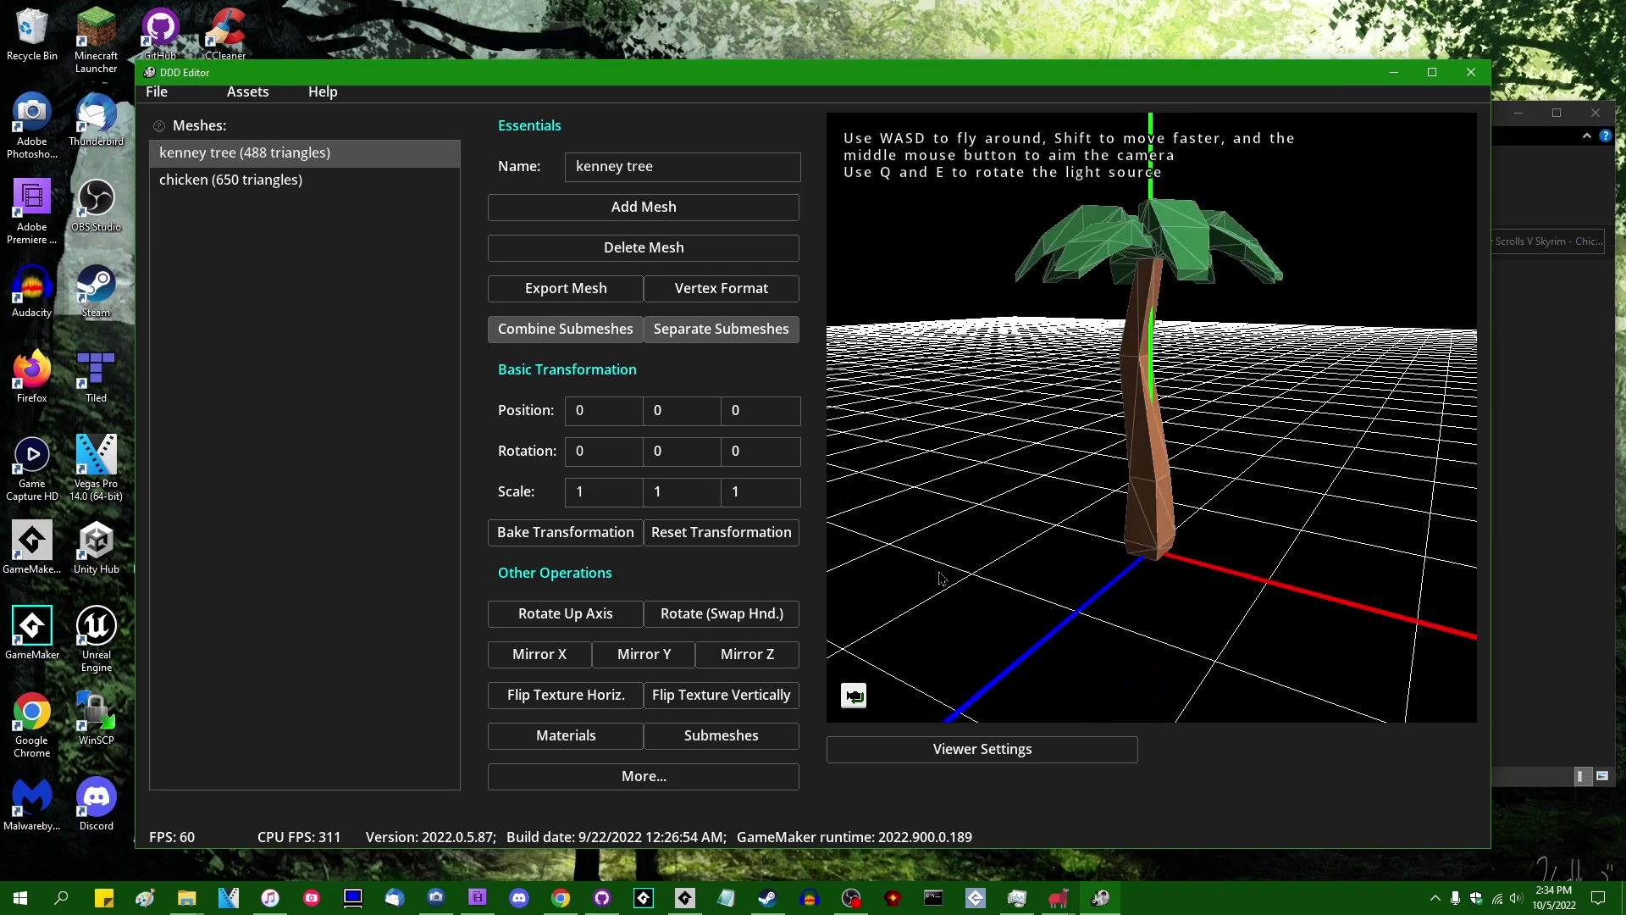
Select the chicken mesh and flip its texture vertically and back three times while viewing it up close
{"action": "left_click", "coordinate": [295, 365]}
{"action": "middle_click_drag", "start_coordinate": [1031, 581], "coordinate": [1165, 412]}
{"action": "key", "text": "w"}
{"action": "left_click", "coordinate": [721, 702]}
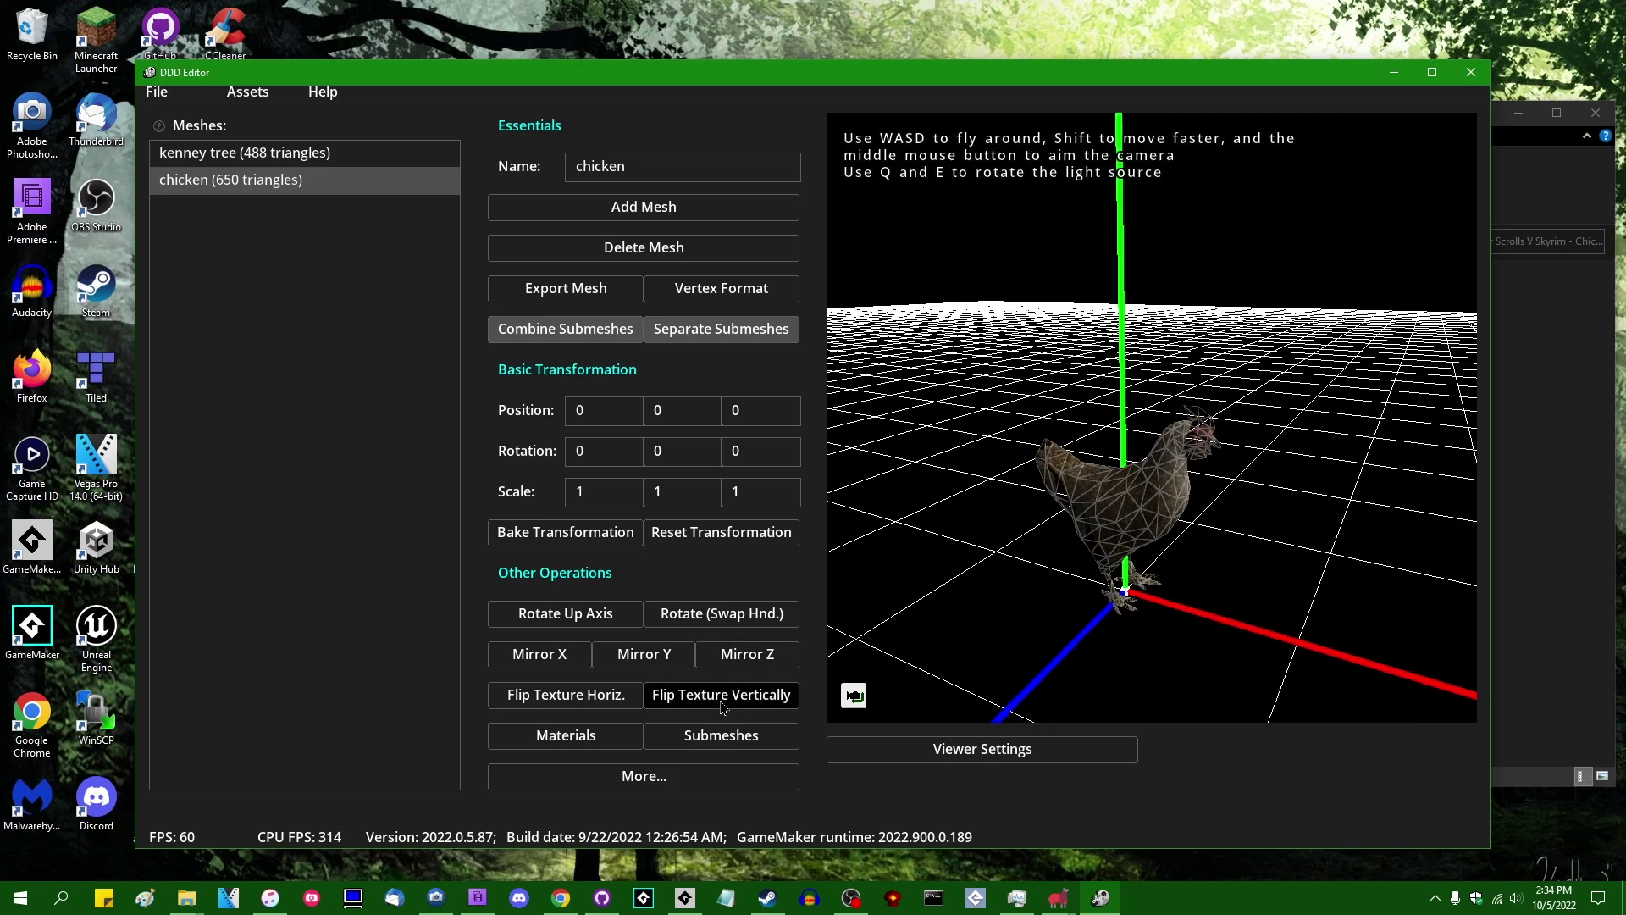
{"action": "left_click", "coordinate": [721, 702]}
{"action": "middle_click_drag", "start_coordinate": [1019, 480], "coordinate": [1152, 402]}
{"action": "key", "text": "s"}
{"action": "key", "text": "w"}
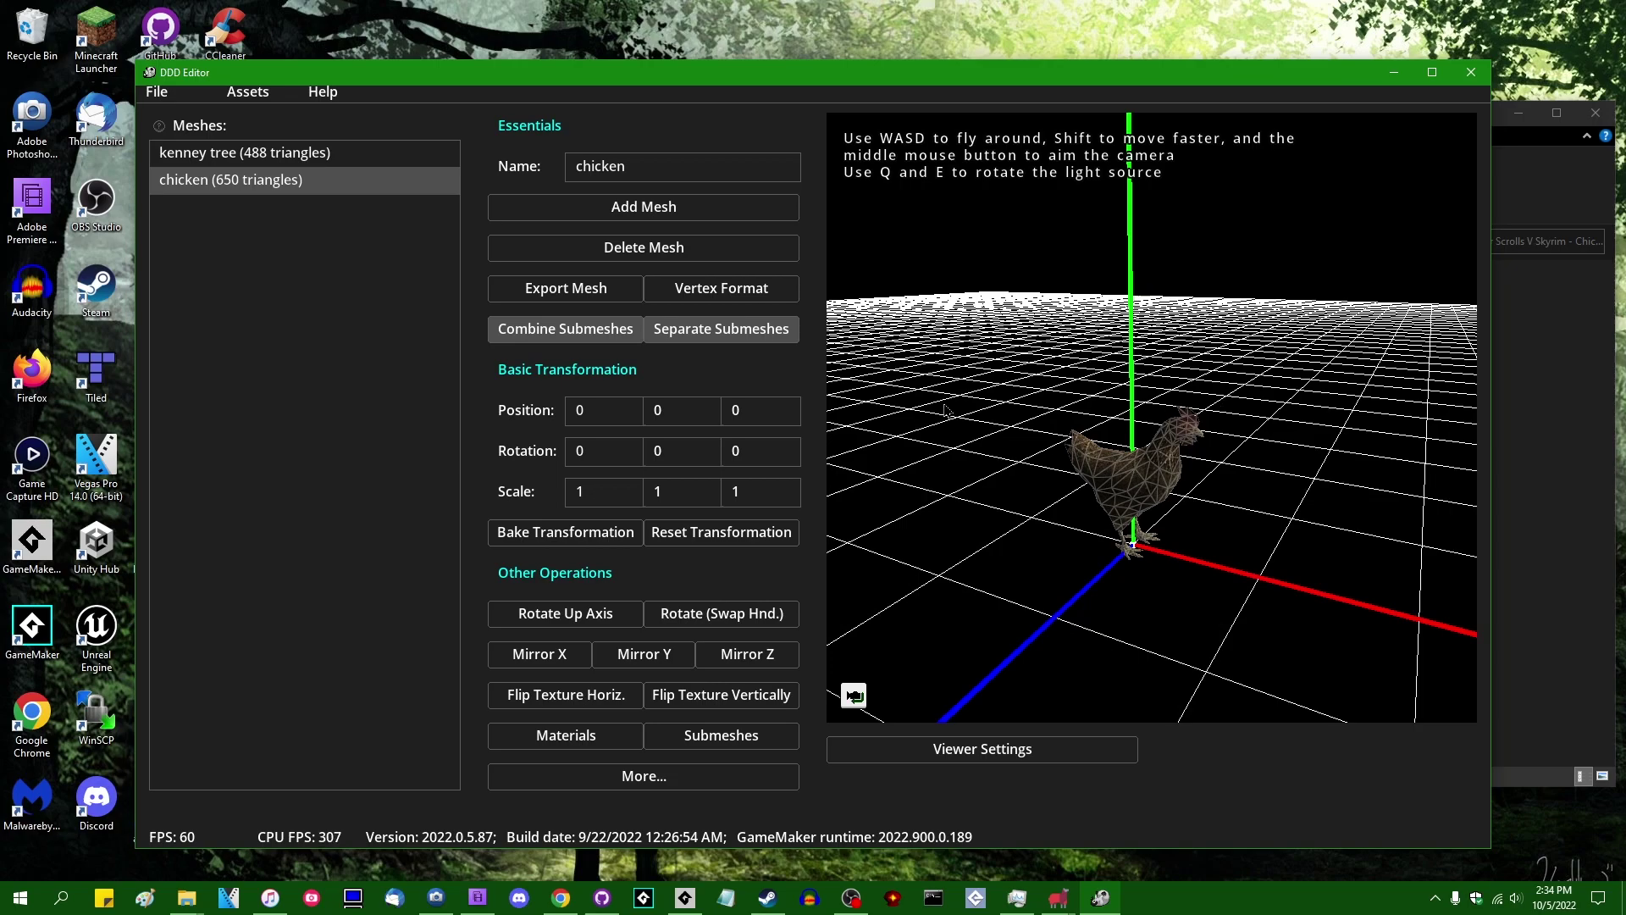
{"action": "left_click", "coordinate": [758, 696]}
{"action": "left_click", "coordinate": [758, 696]}
{"action": "left_click", "coordinate": [724, 698]}
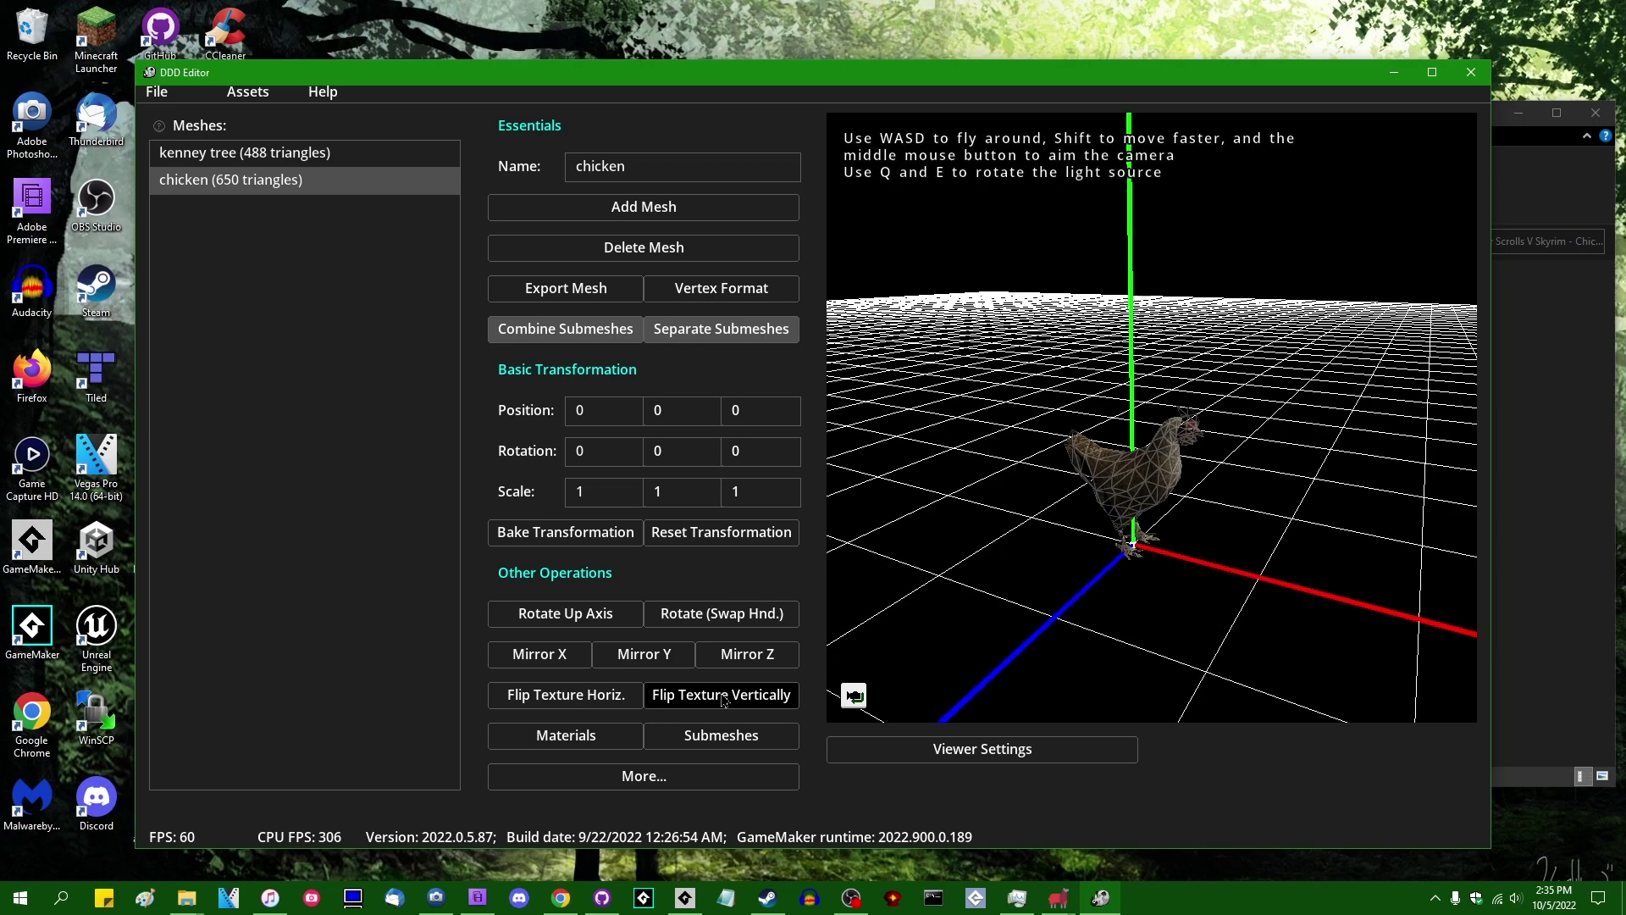
{"action": "left_click", "coordinate": [722, 696]}
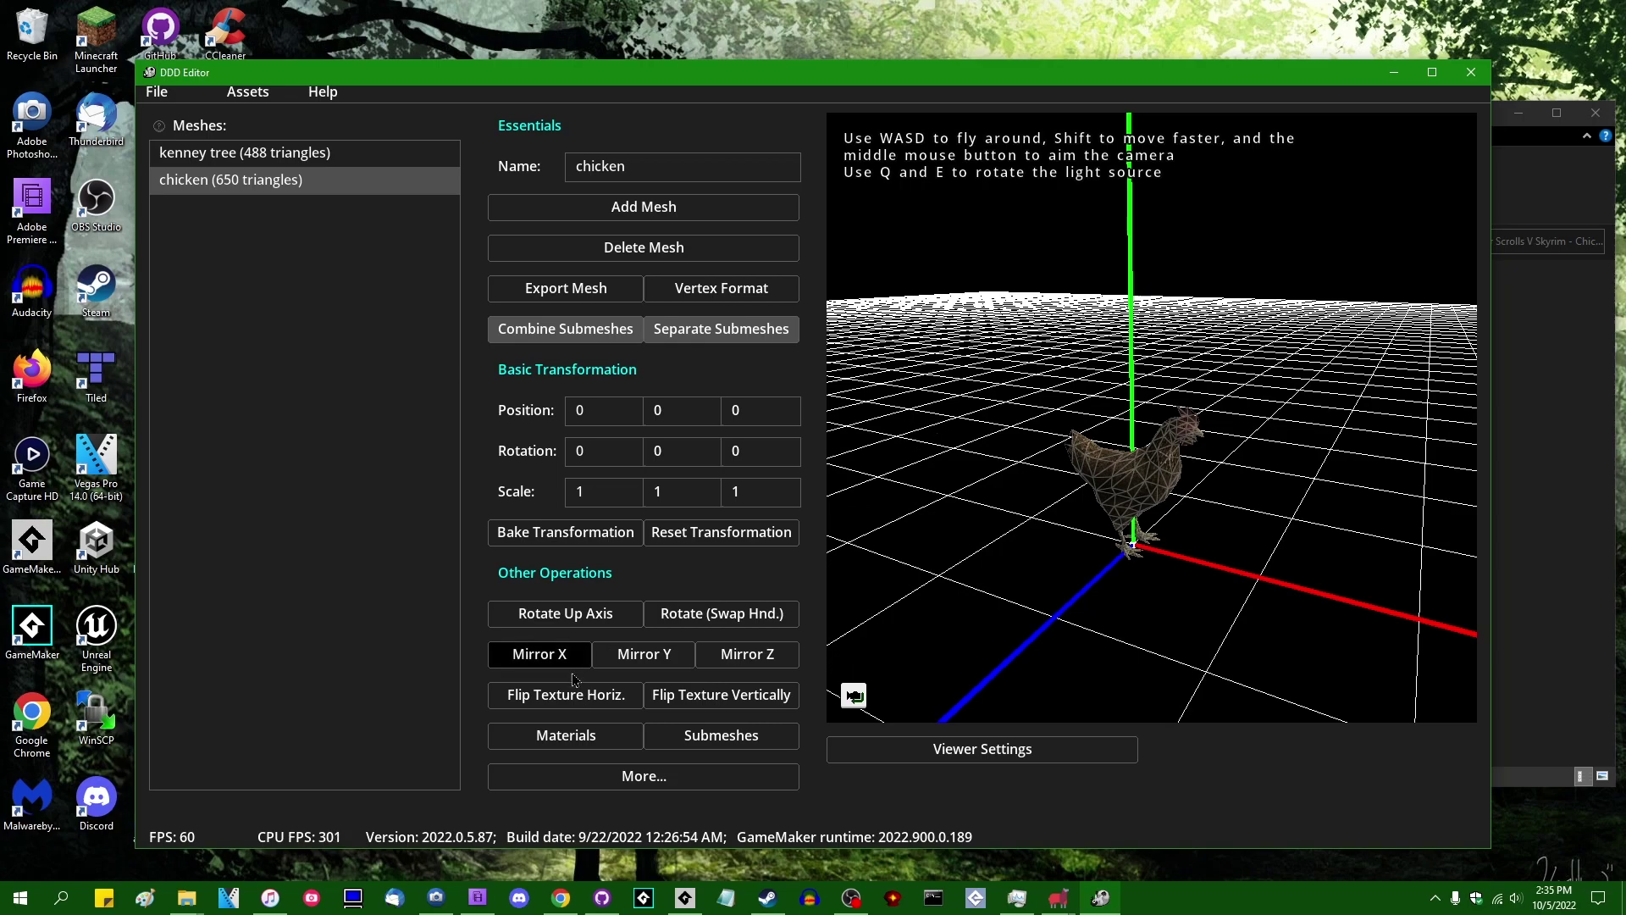
Inspect the material settings of the chicken mesh and those of the kenney tree, closing them each time
{"action": "left_click", "coordinate": [584, 735]}
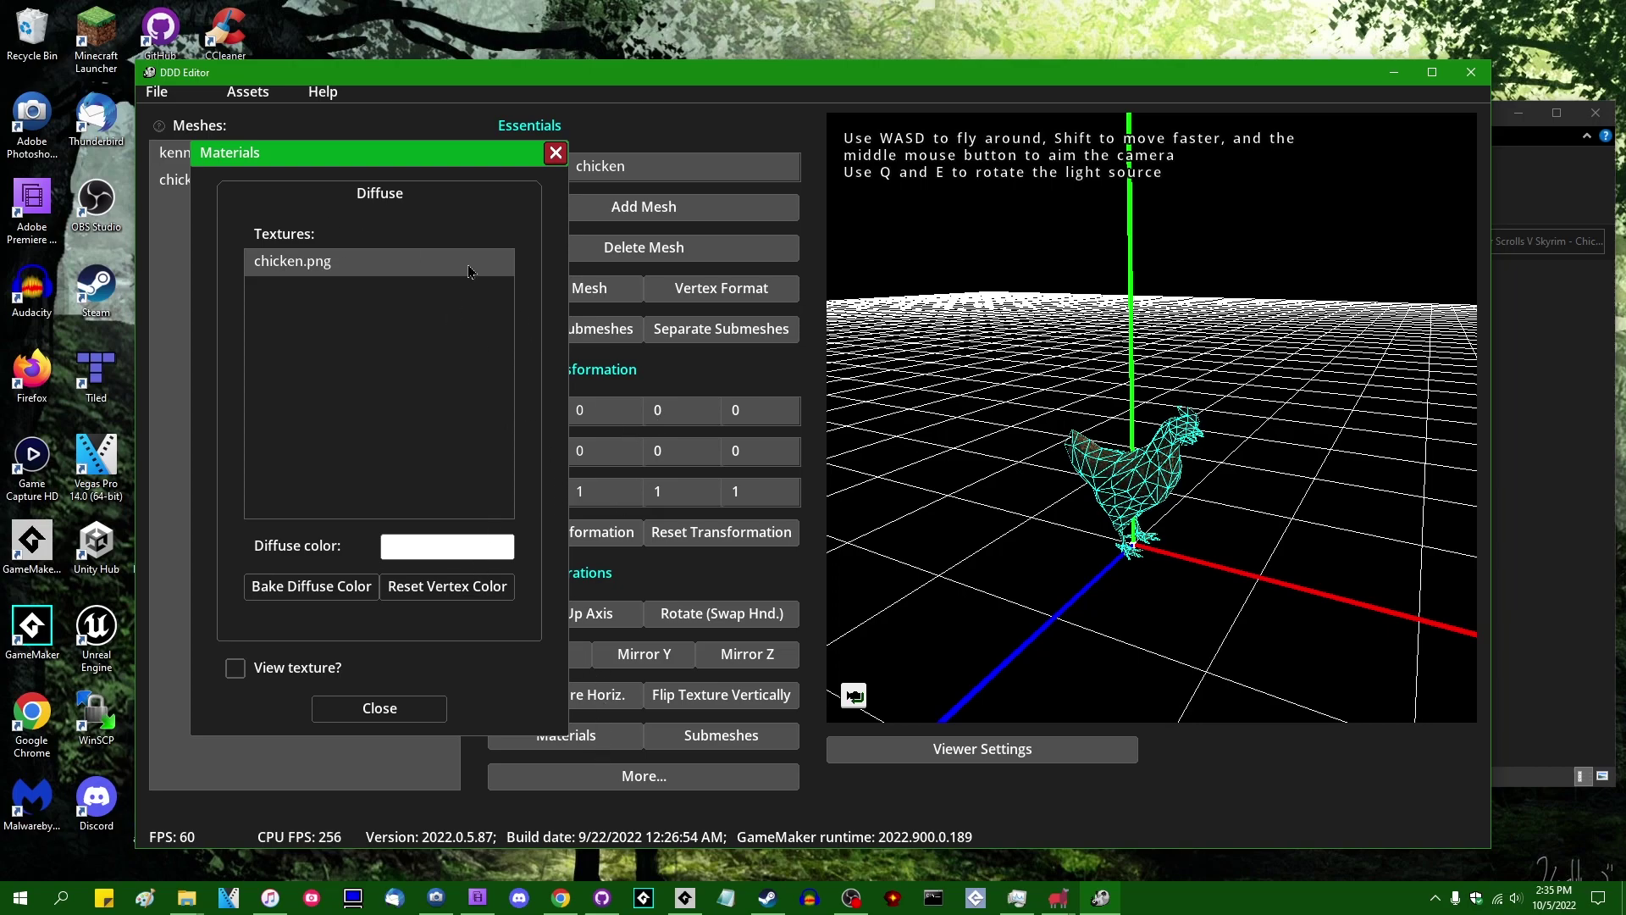
{"action": "left_click_drag", "start_coordinate": [459, 150], "coordinate": [738, 152]}
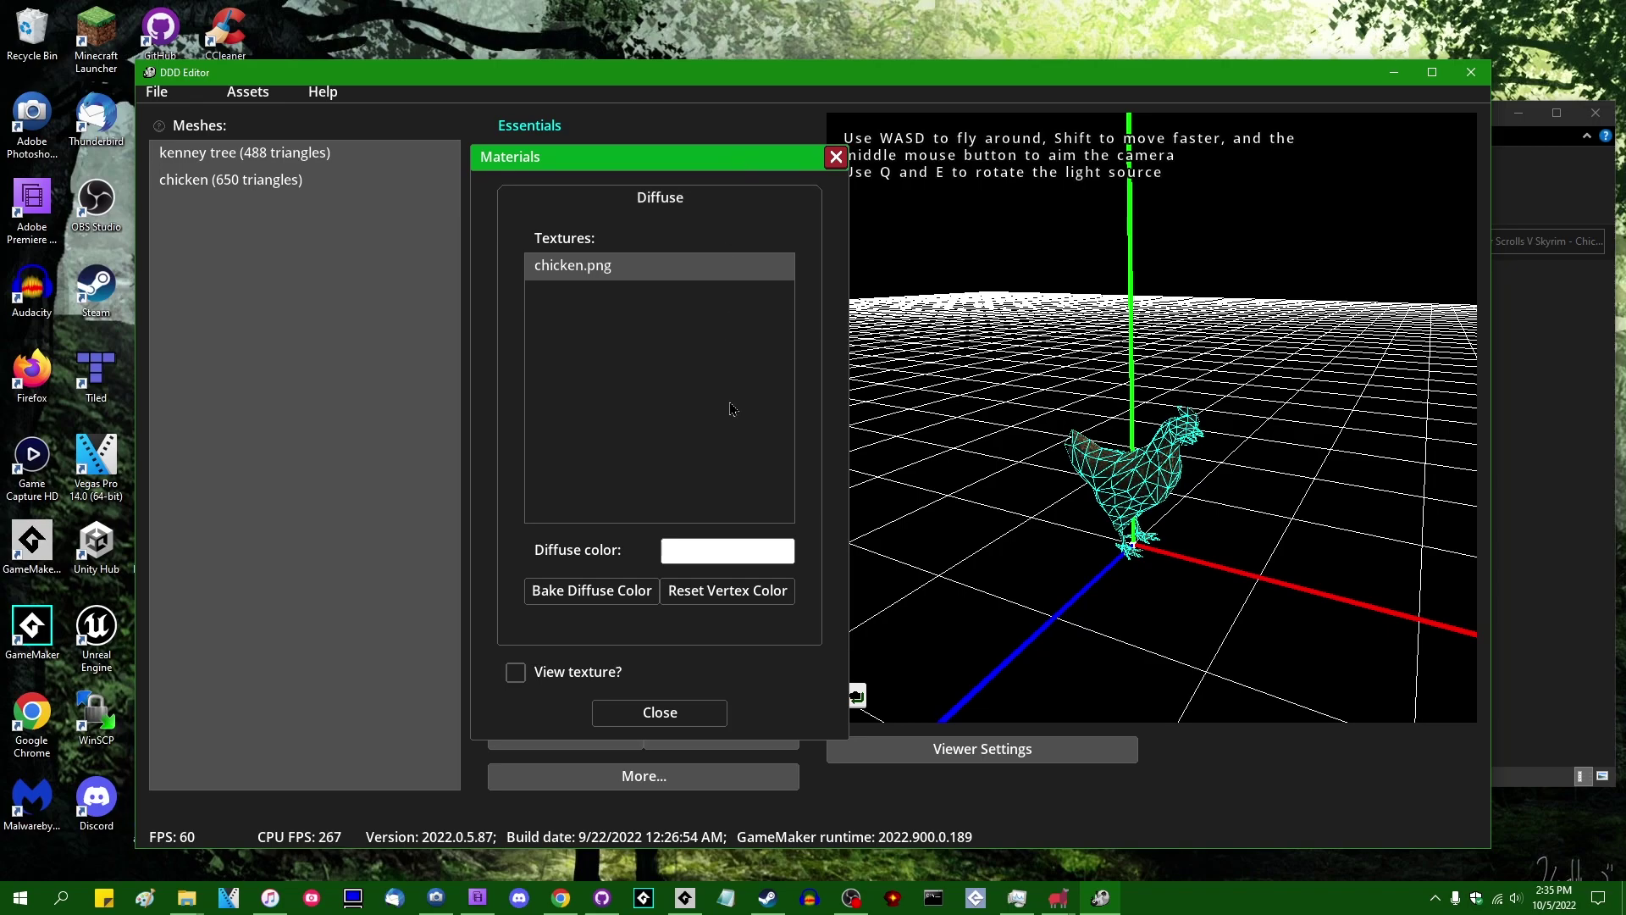
{"action": "left_click", "coordinate": [836, 158]}
{"action": "left_click", "coordinate": [322, 154]}
{"action": "left_click", "coordinate": [618, 737]}
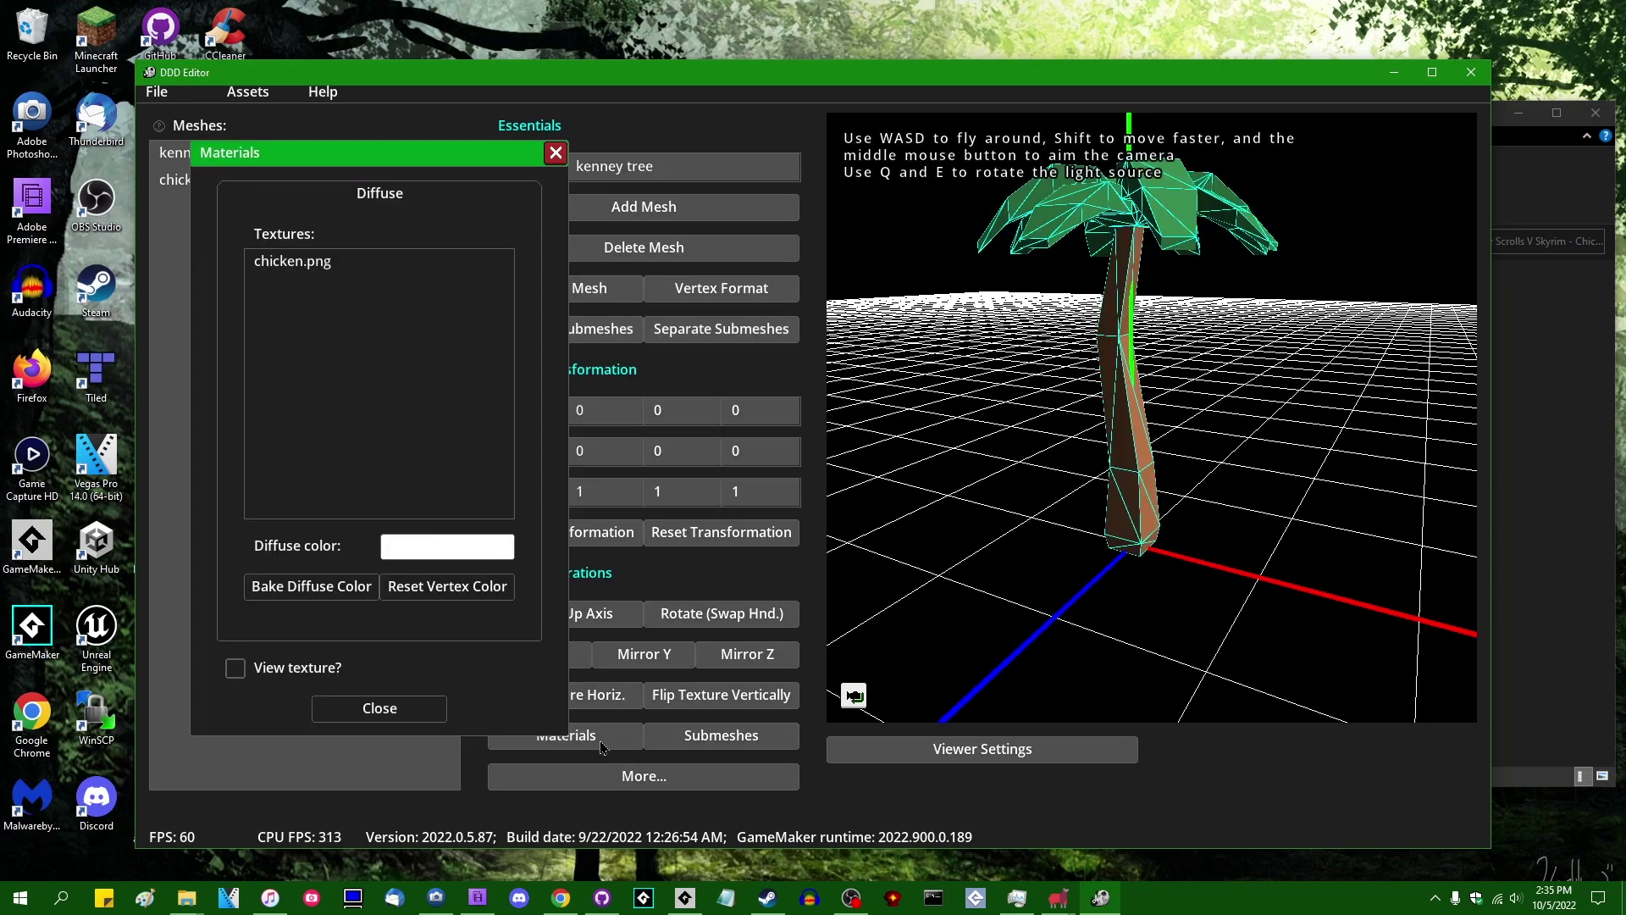
{"action": "left_click", "coordinate": [555, 153]}
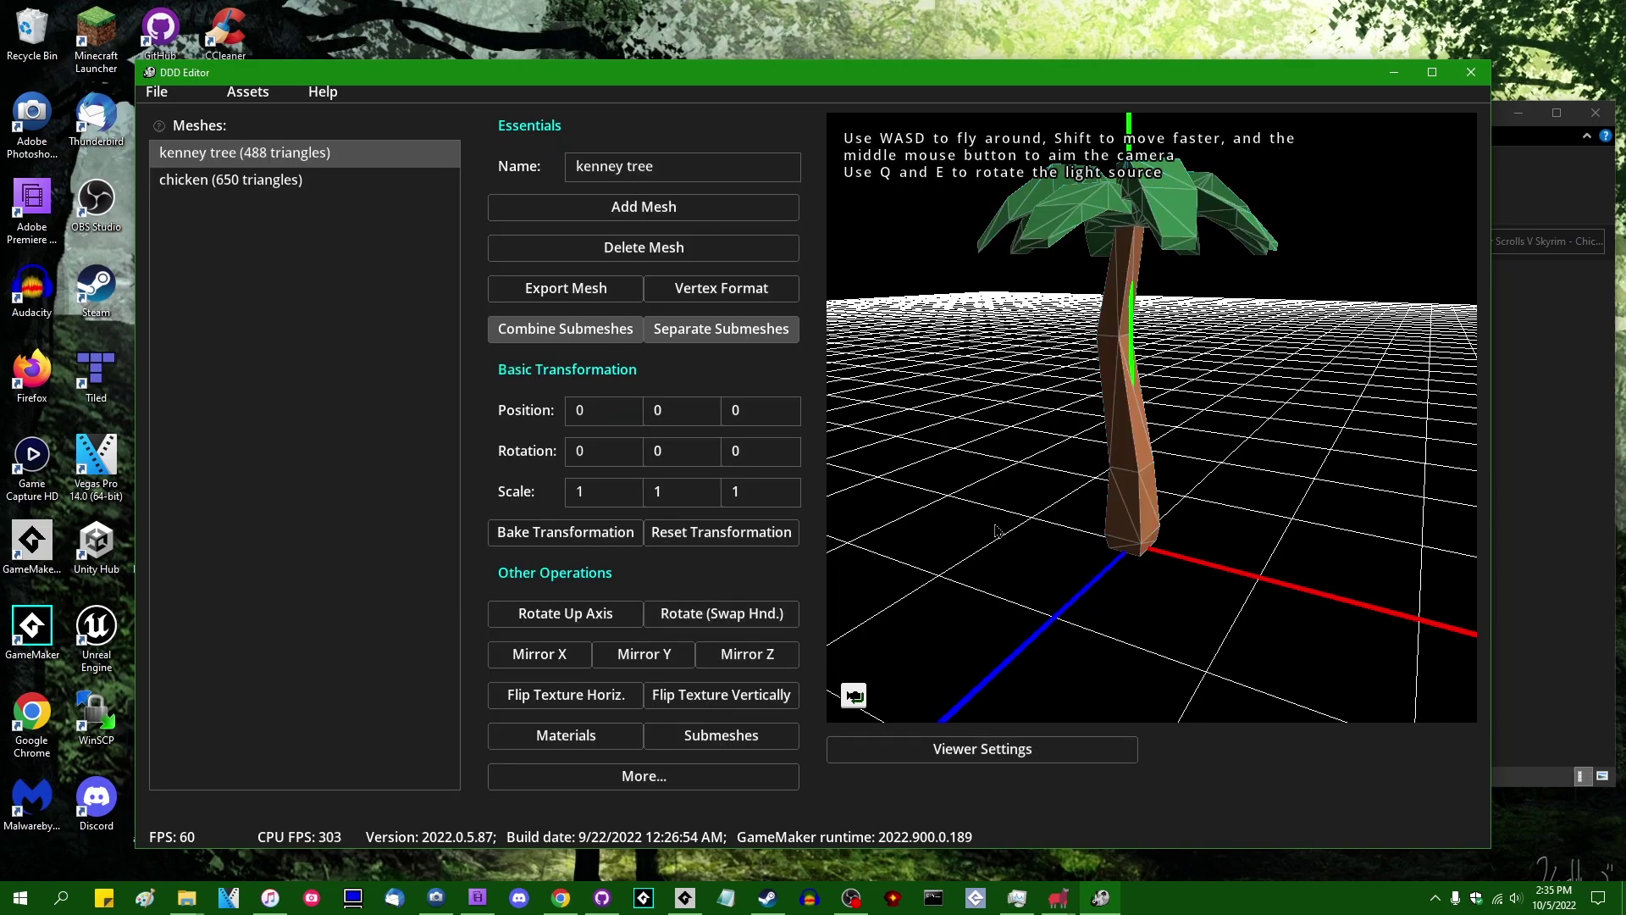
In File Explorer, open Peach Beach inside the "GameCube - Mario Kart Double Dash - Peach Beach" folder and import peach_course.obj into DDD Editor
{"action": "left_click", "coordinate": [1594, 571]}
{"action": "left_click", "coordinate": [910, 242]}
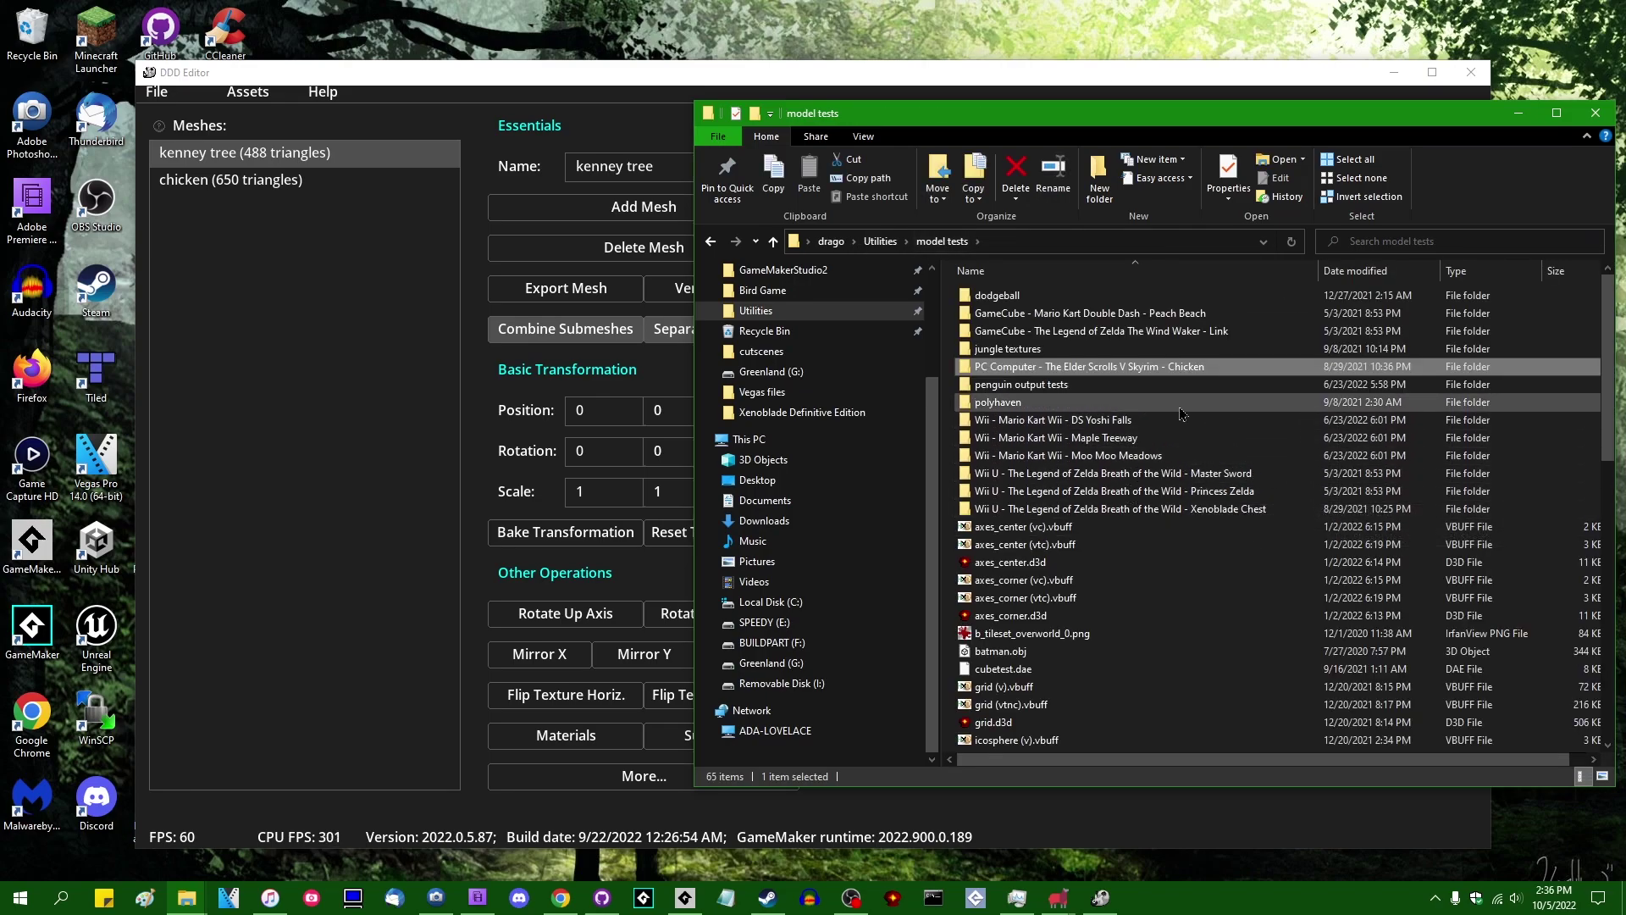
{"action": "double_click", "coordinate": [1238, 319]}
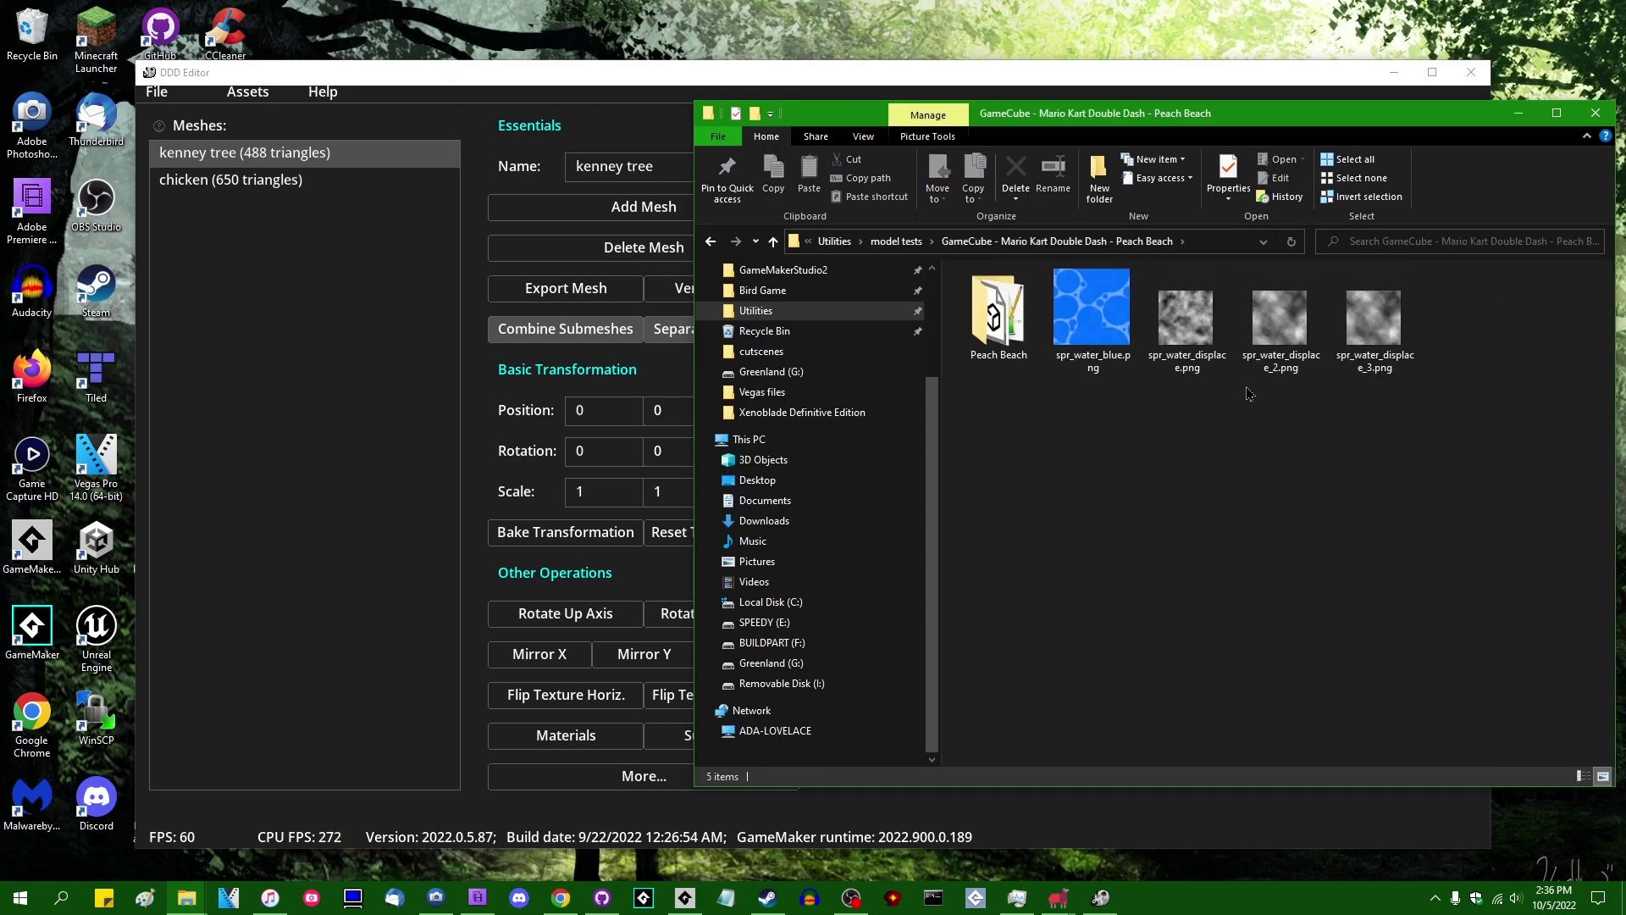
{"action": "double_click", "coordinate": [999, 315]}
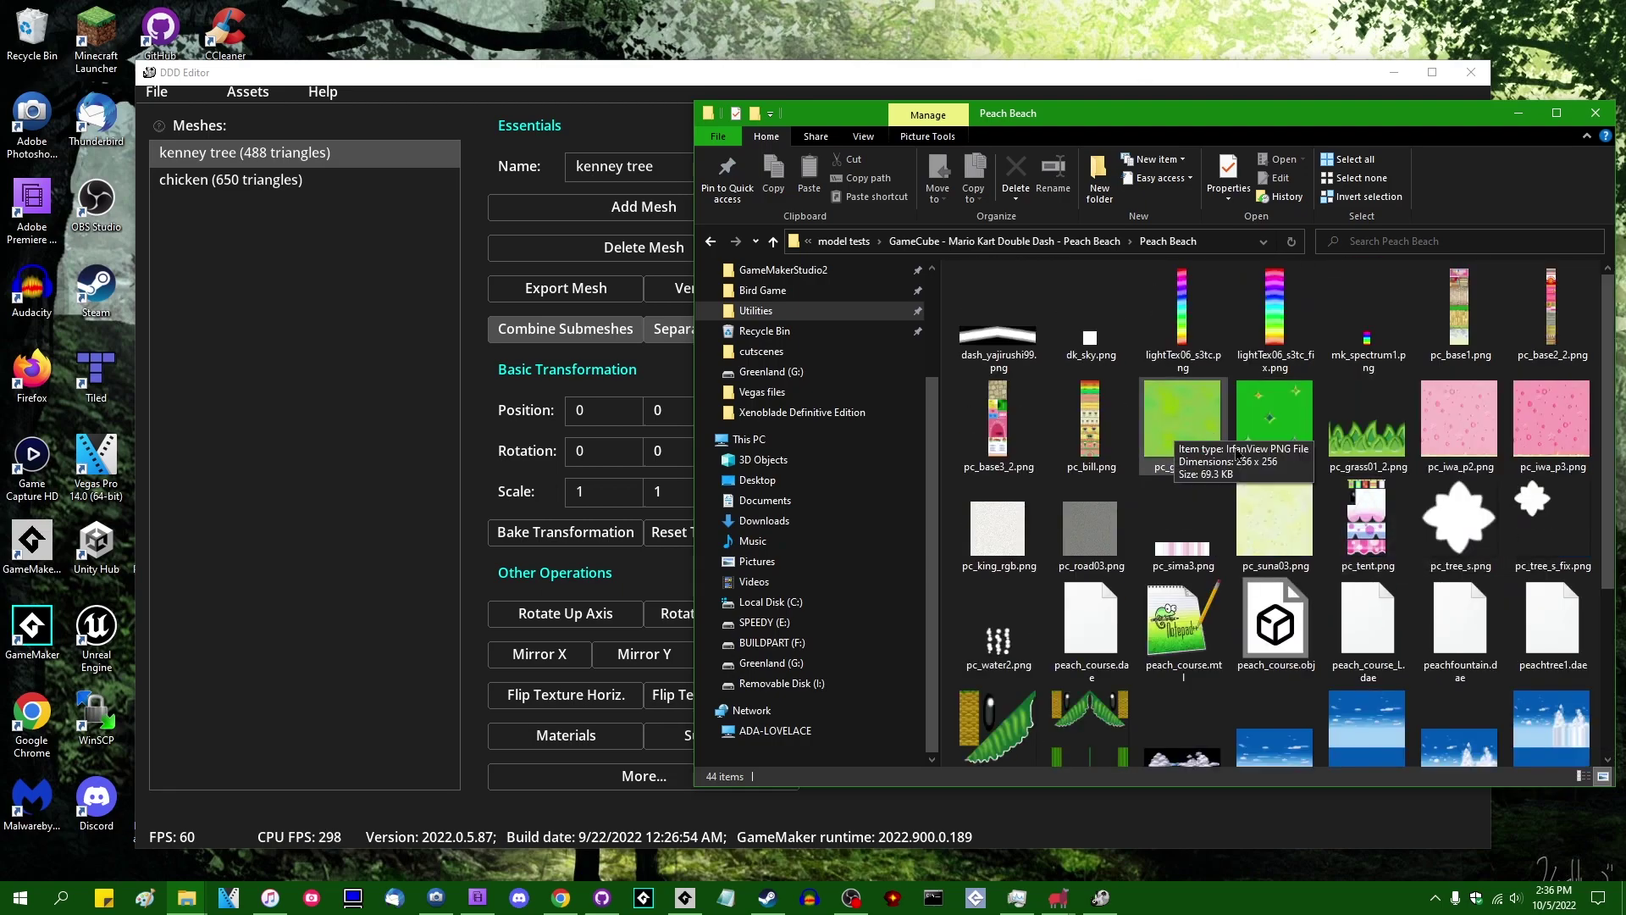
{"action": "scroll", "coordinate": [1196, 428], "scroll_direction": "down", "scroll_amount": 3}
{"action": "left_click", "coordinate": [1275, 372]}
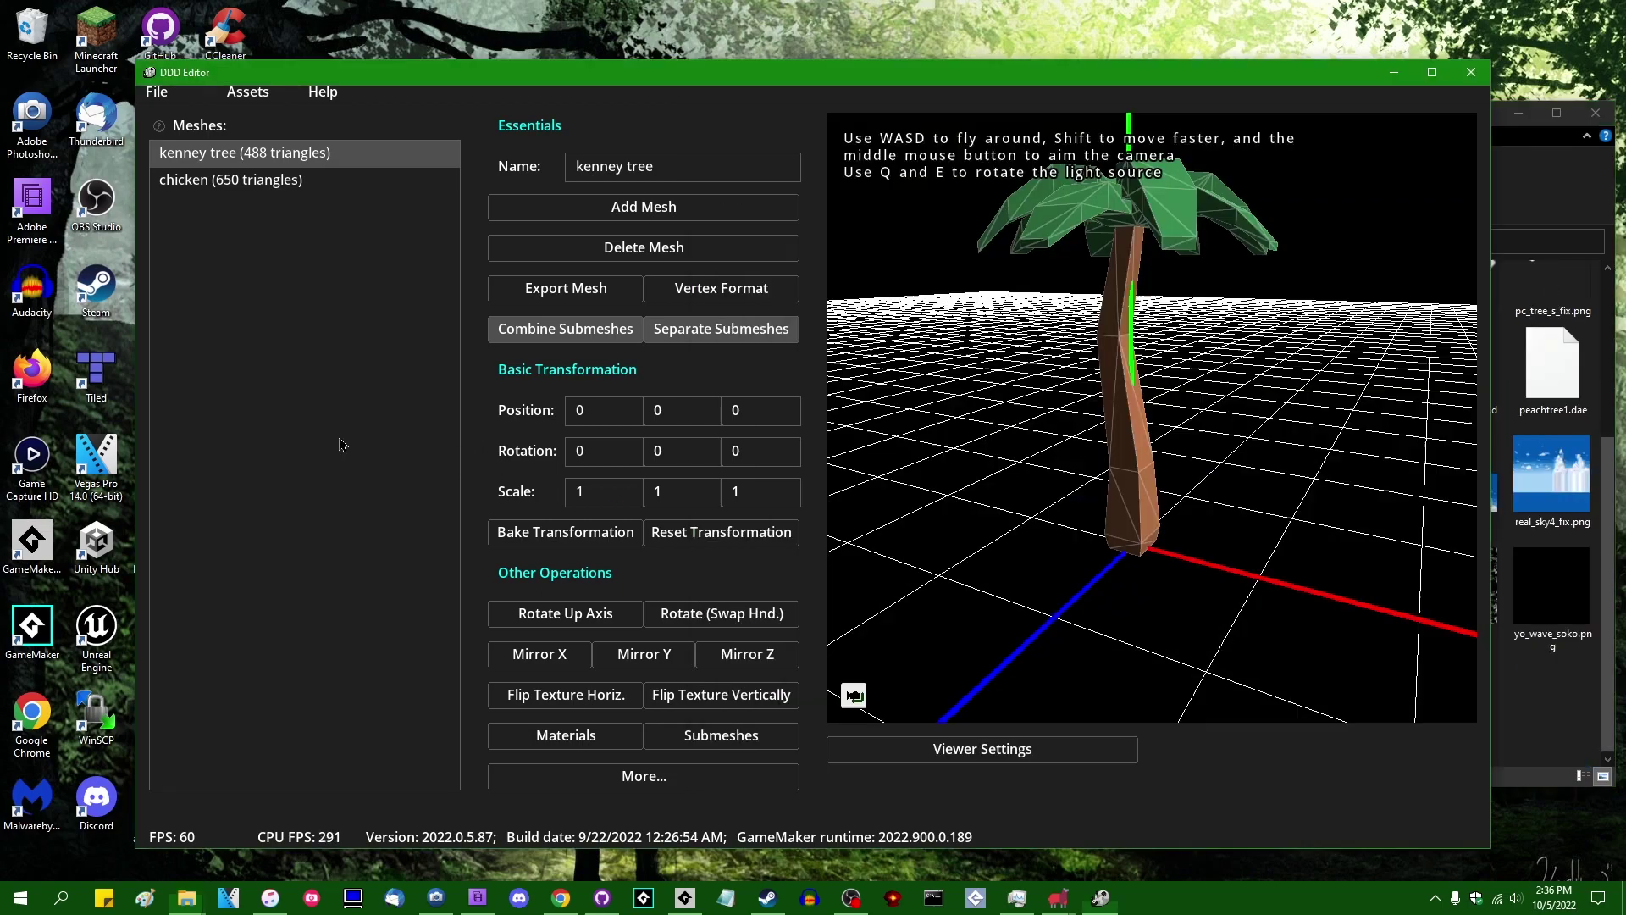
{"action": "left_click", "coordinate": [336, 445]}
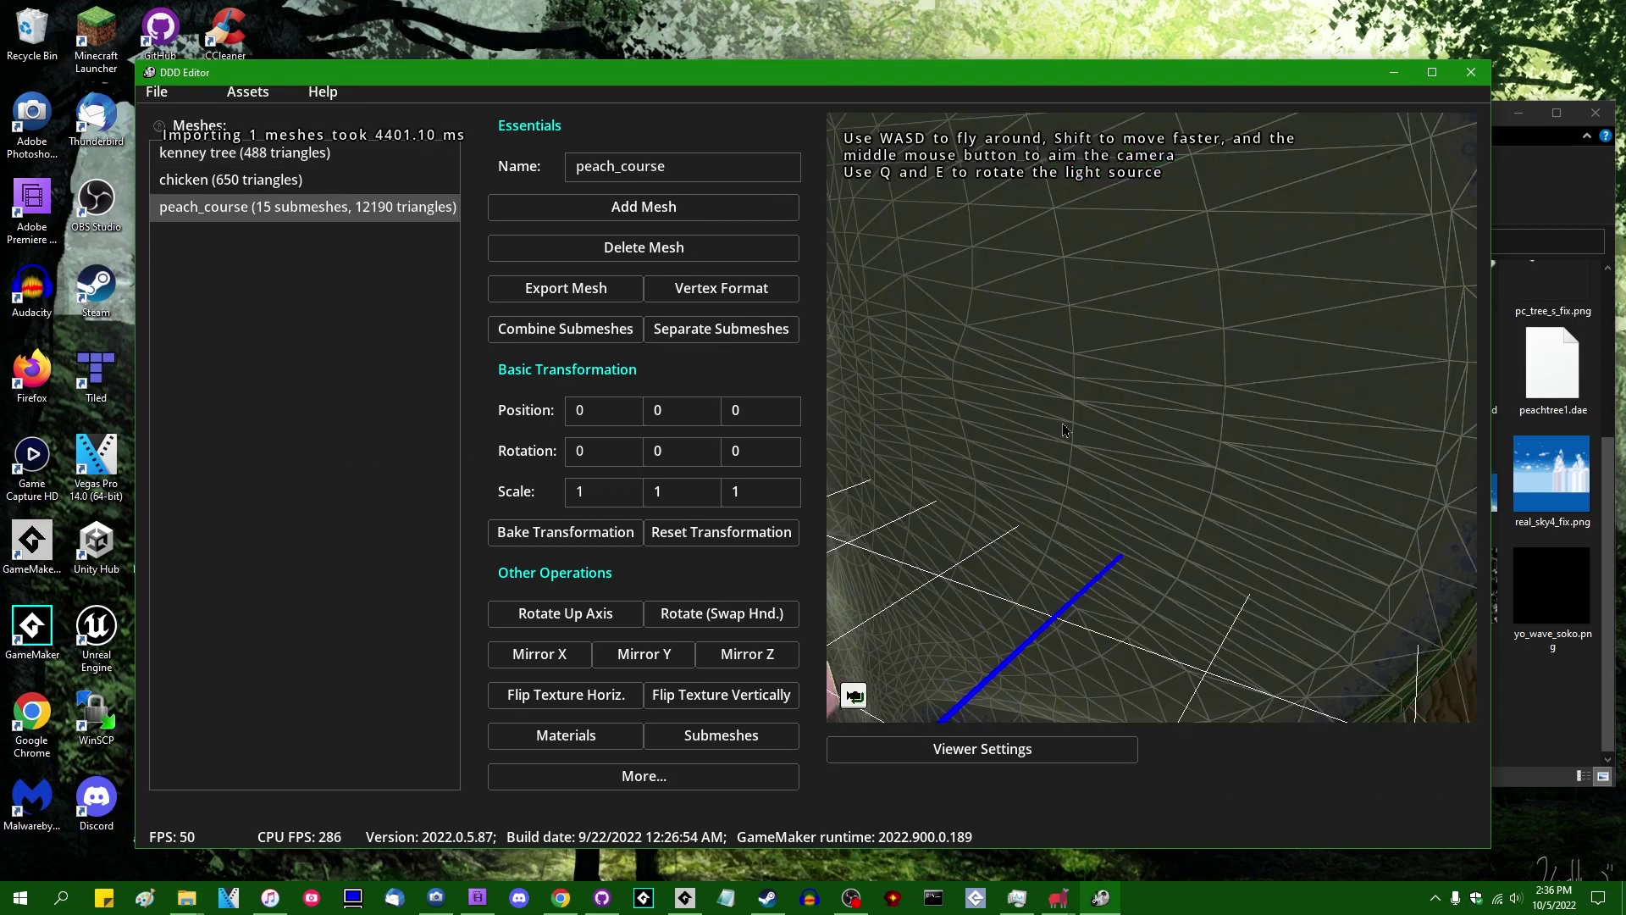
Rotate the up axis of the peach_course mesh once so that the course lies flat on the grid
{"action": "middle_click_drag", "start_coordinate": [1049, 419], "coordinate": [1152, 407]}
{"action": "key", "text": "s"}
{"action": "key", "text": "s"}
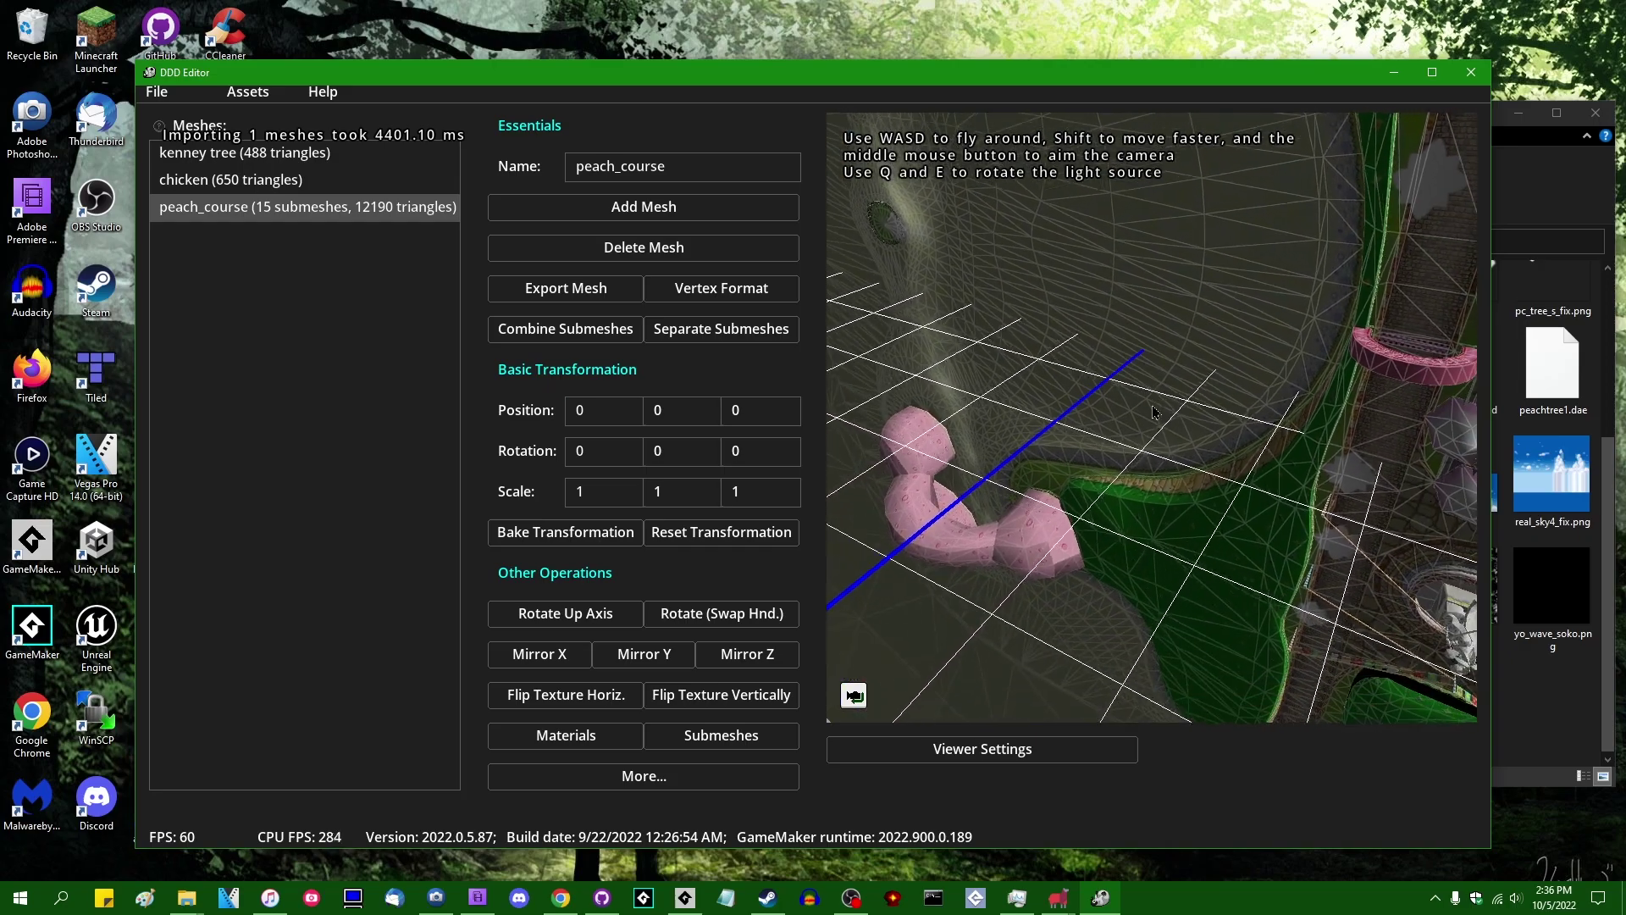
{"action": "key", "text": "s"}
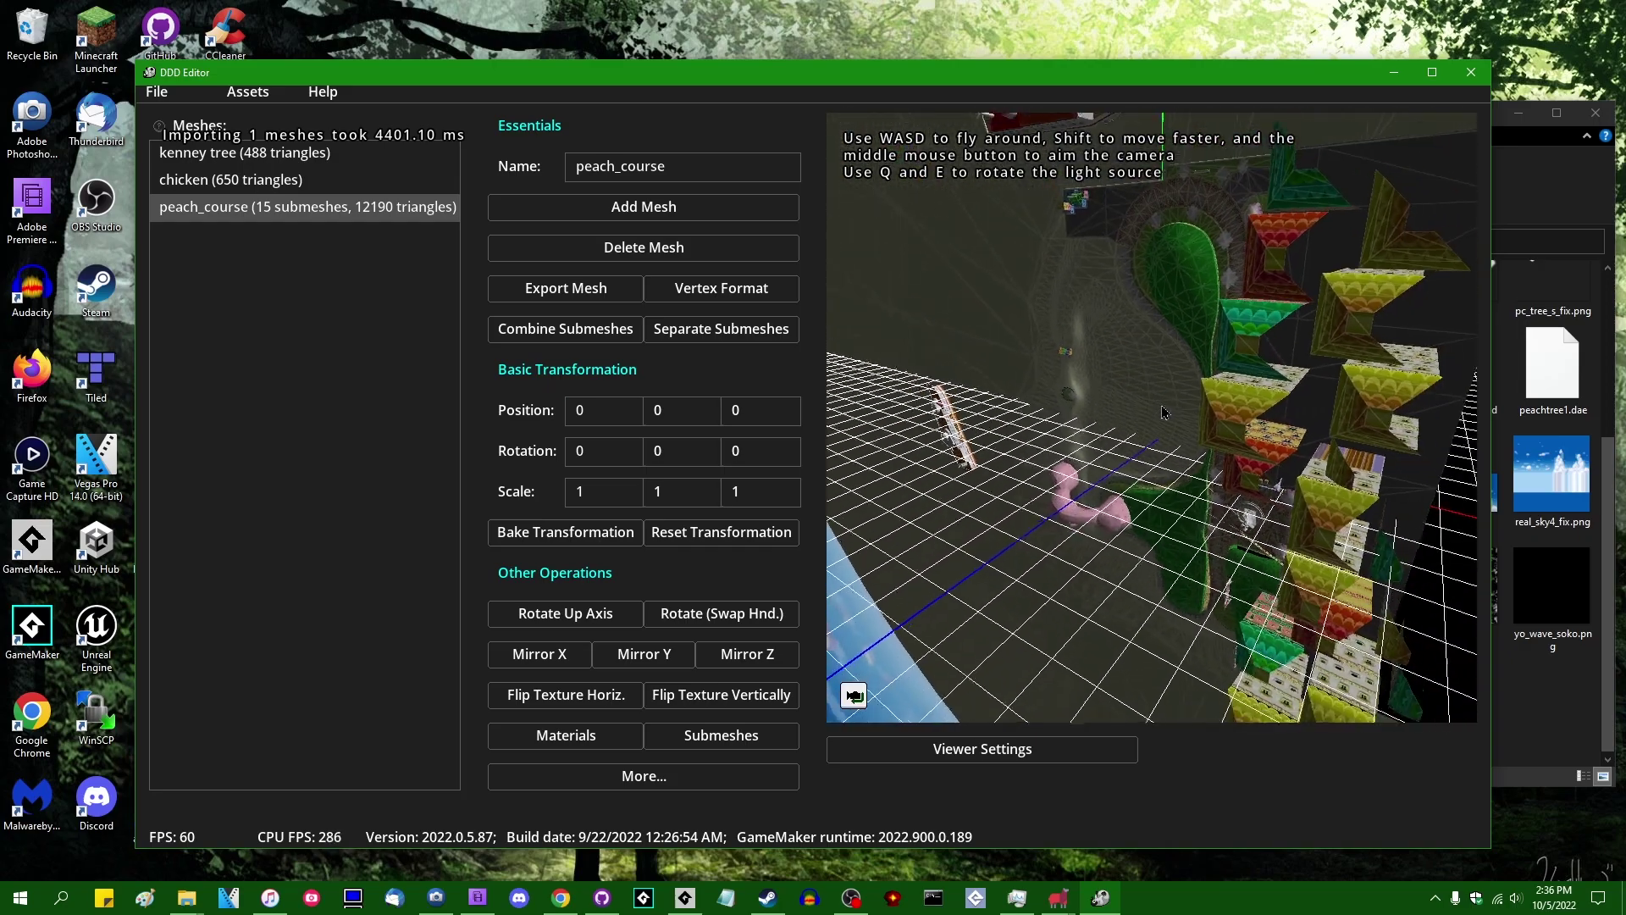
{"action": "key", "text": "s"}
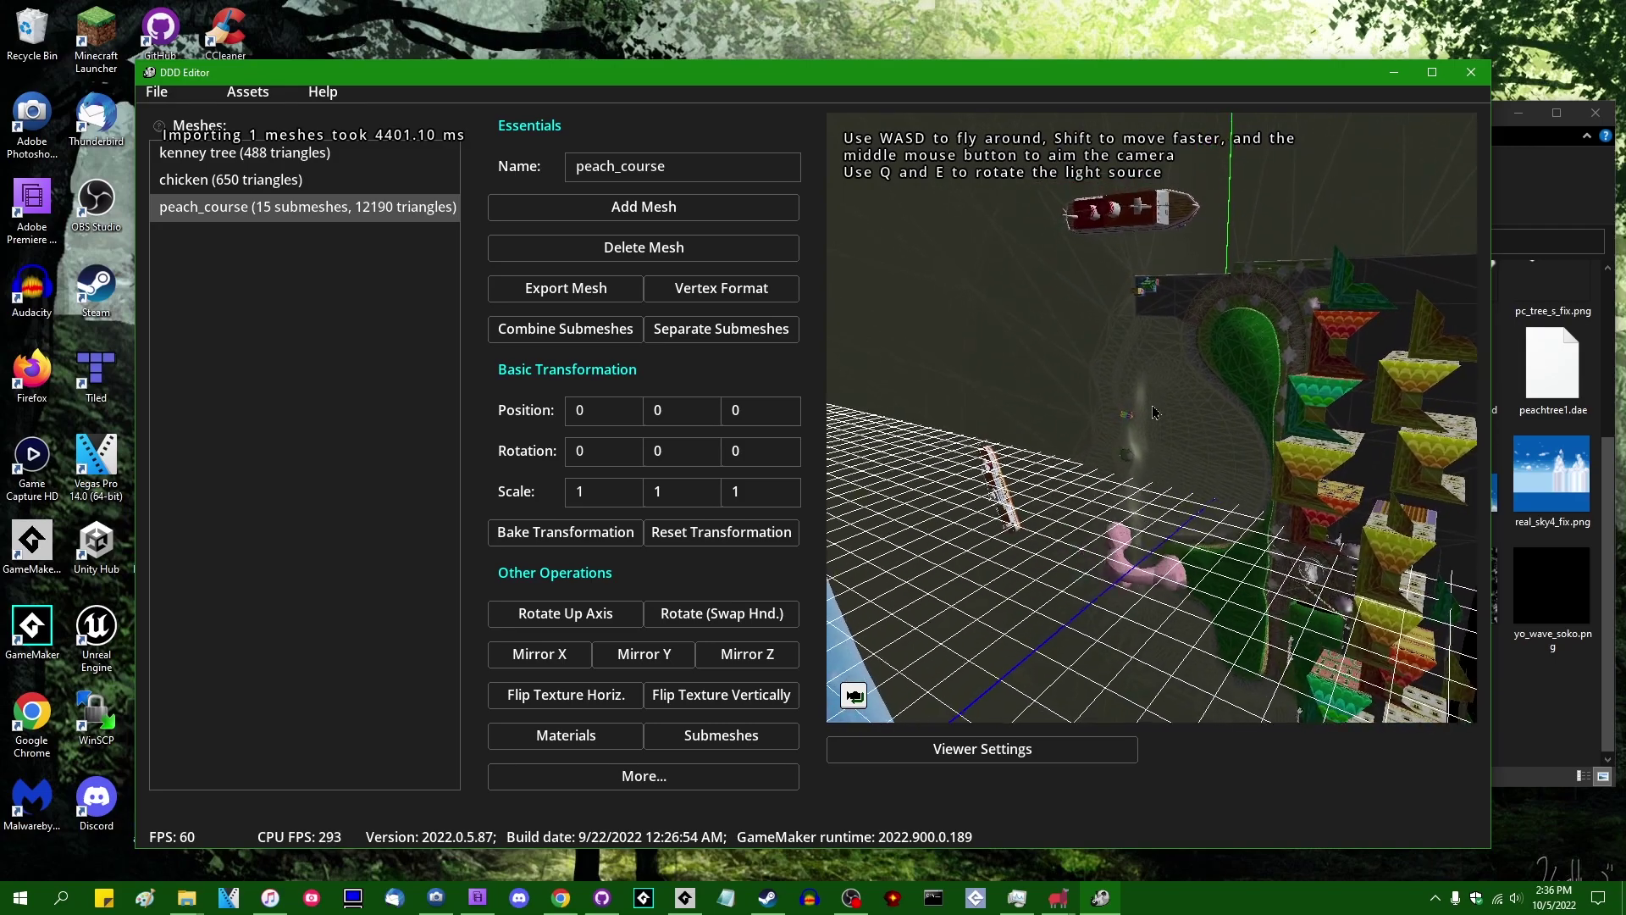
{"action": "key", "text": "w"}
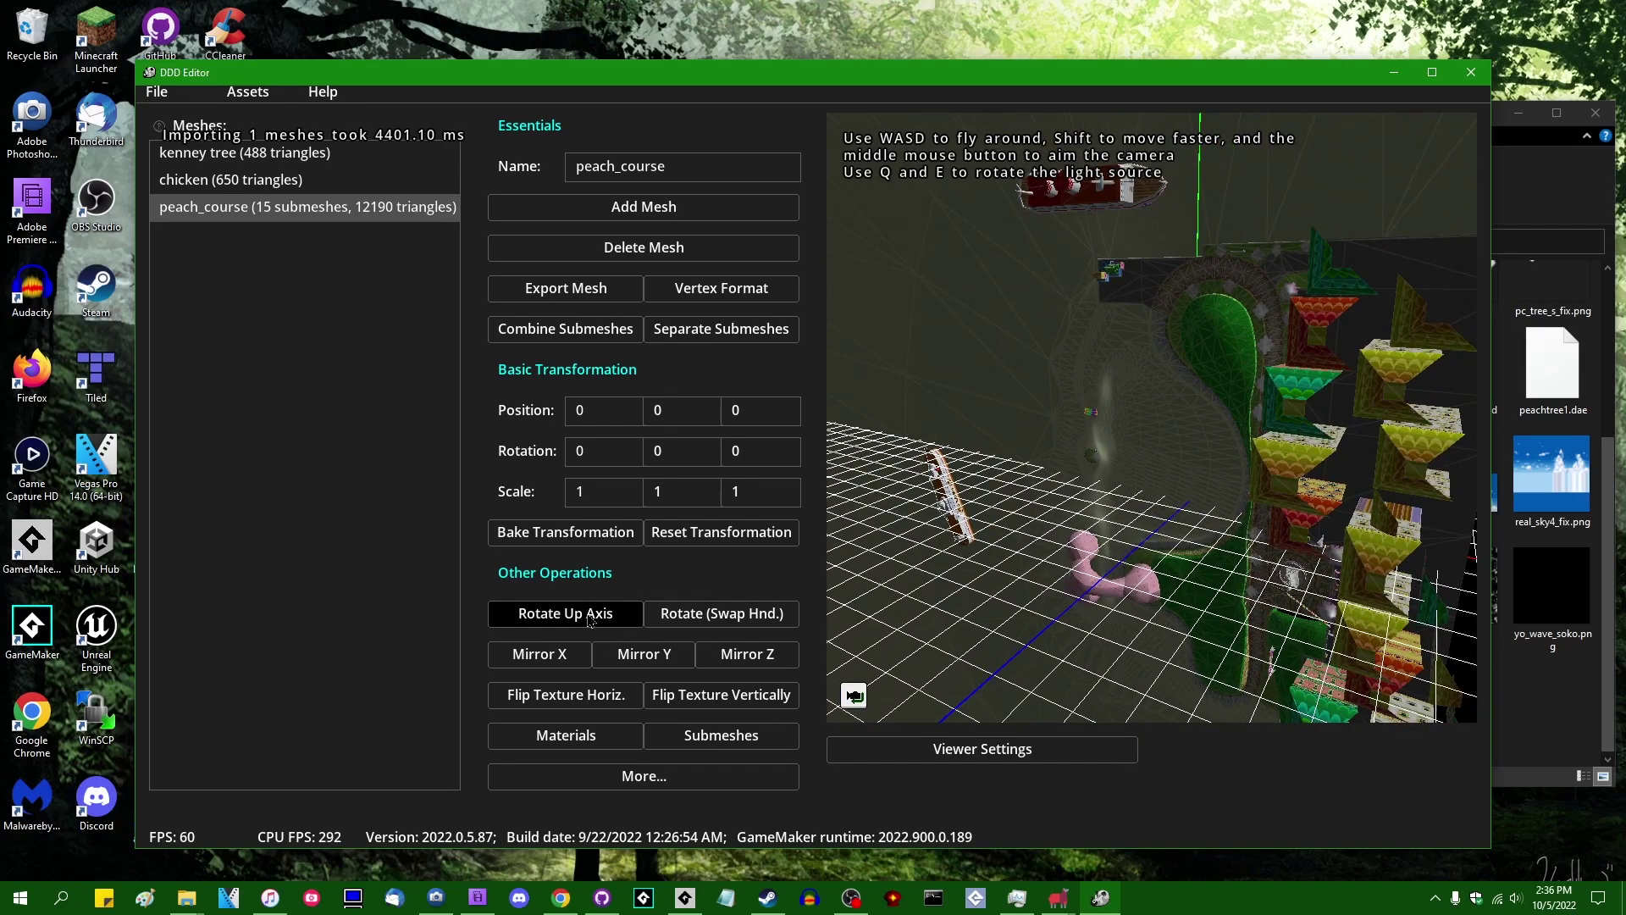
{"action": "left_click", "coordinate": [638, 627]}
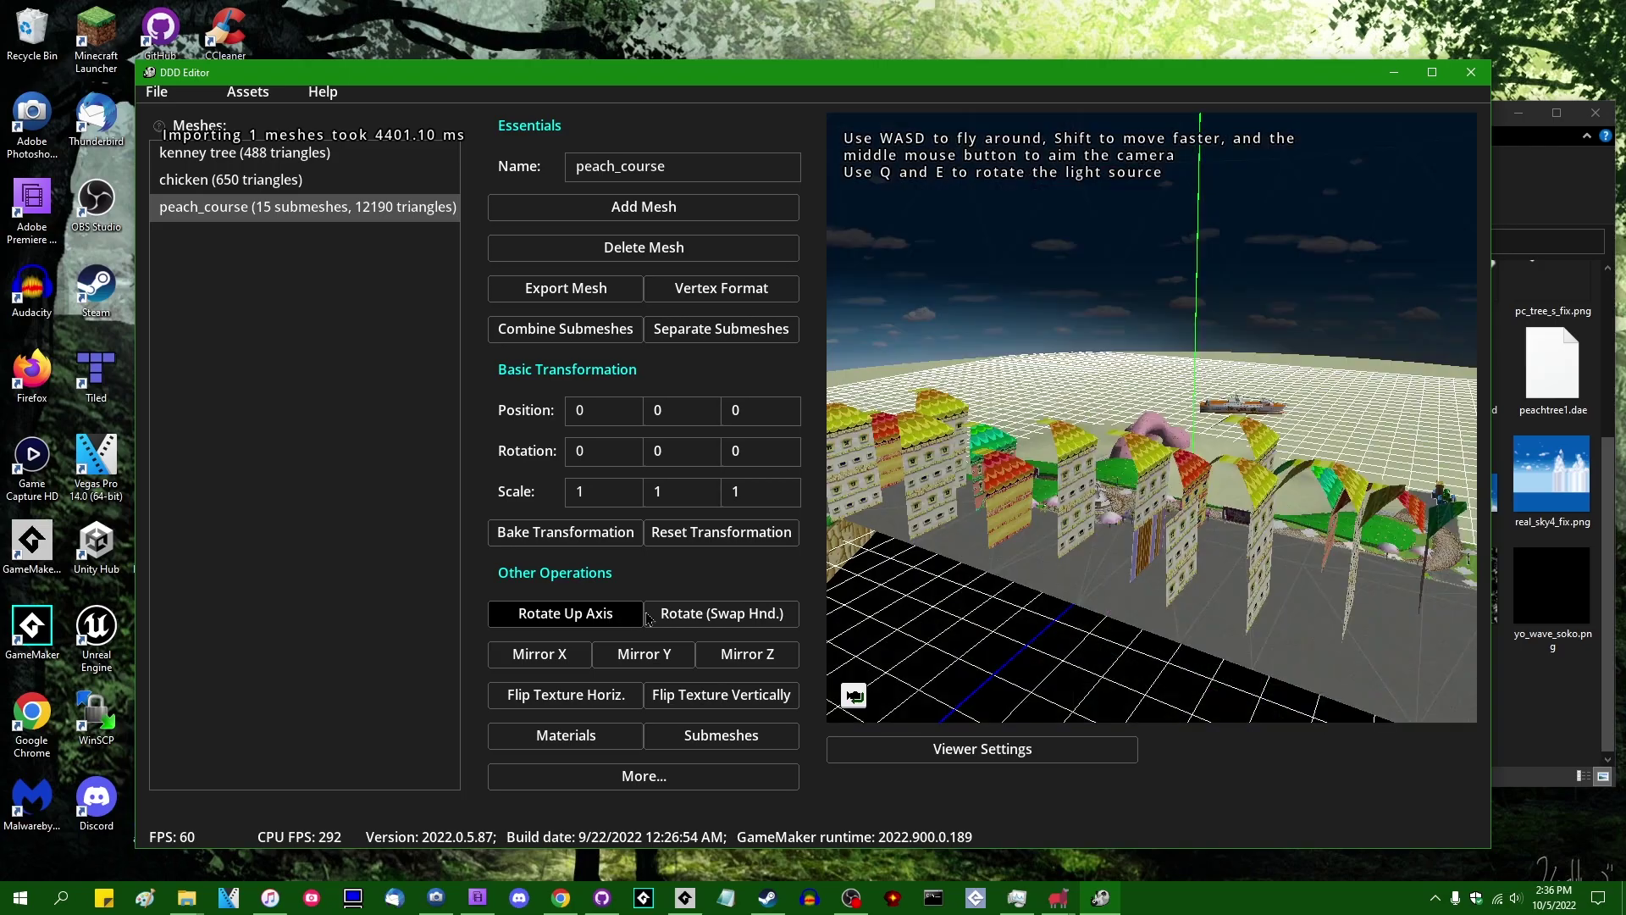
View the peach_course buildings, beach and road from above and open the mesh's material settings
{"action": "key", "text": "d"}
{"action": "middle_click_drag", "start_coordinate": [1151, 411], "coordinate": [1153, 411]}
{"action": "key", "text": "w"}
{"action": "key", "text": "s"}
{"action": "key", "text": "w"}
{"action": "left_click", "coordinate": [566, 735]}
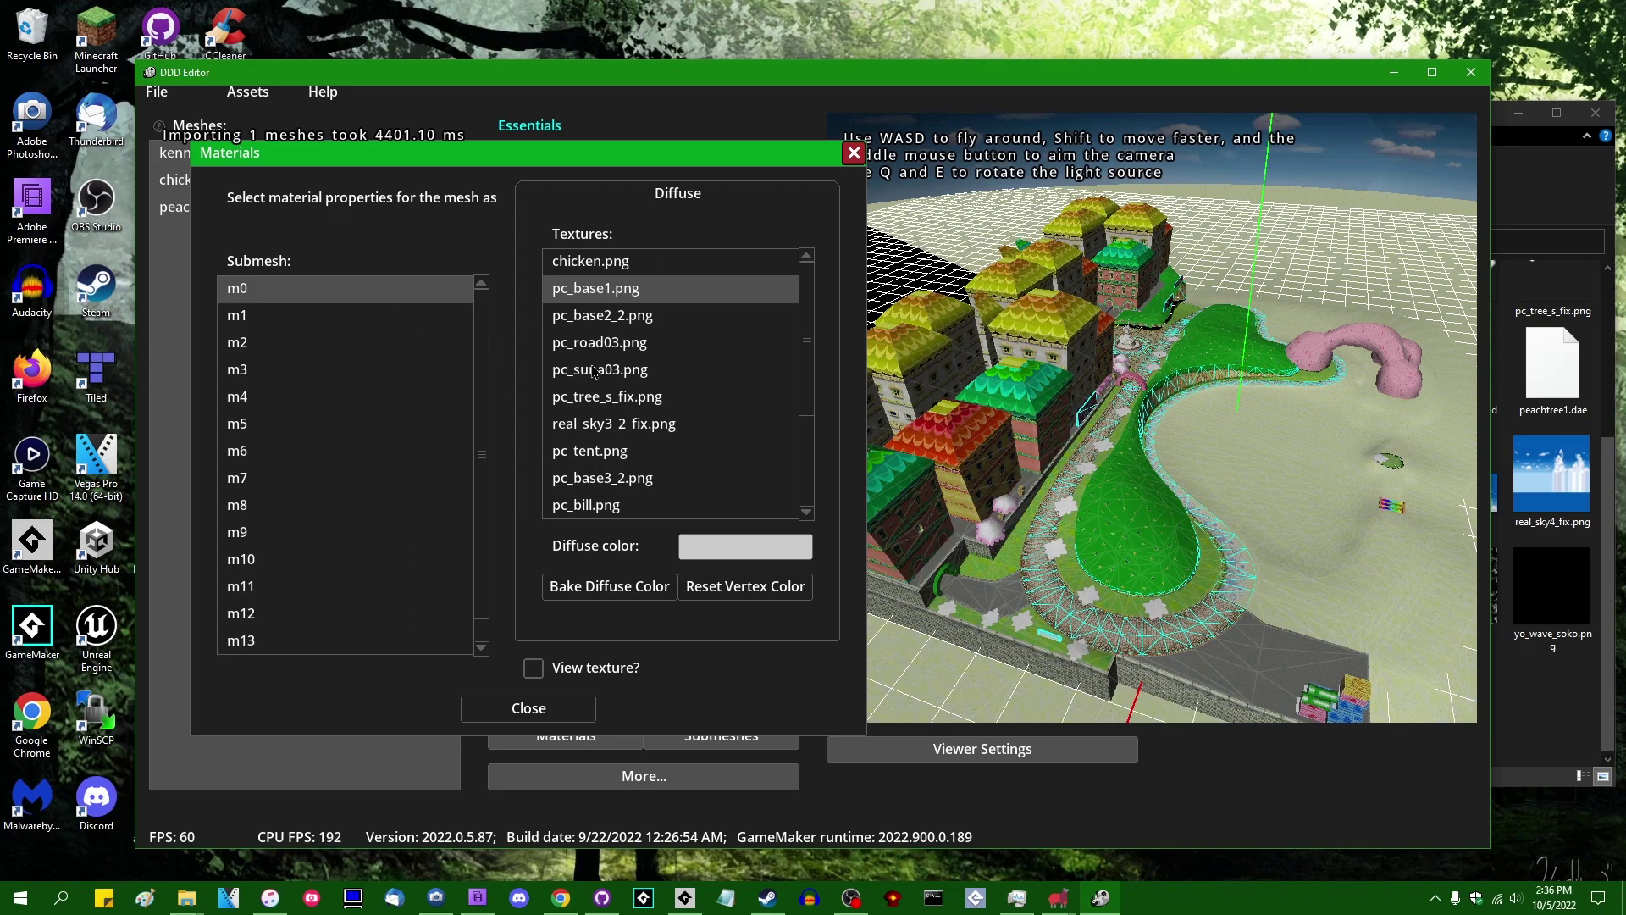
Compare the loaded texture list with the PNG files of the Peach Beach folder in File Explorer and return to DDD Editor
{"action": "left_click", "coordinate": [1550, 203]}
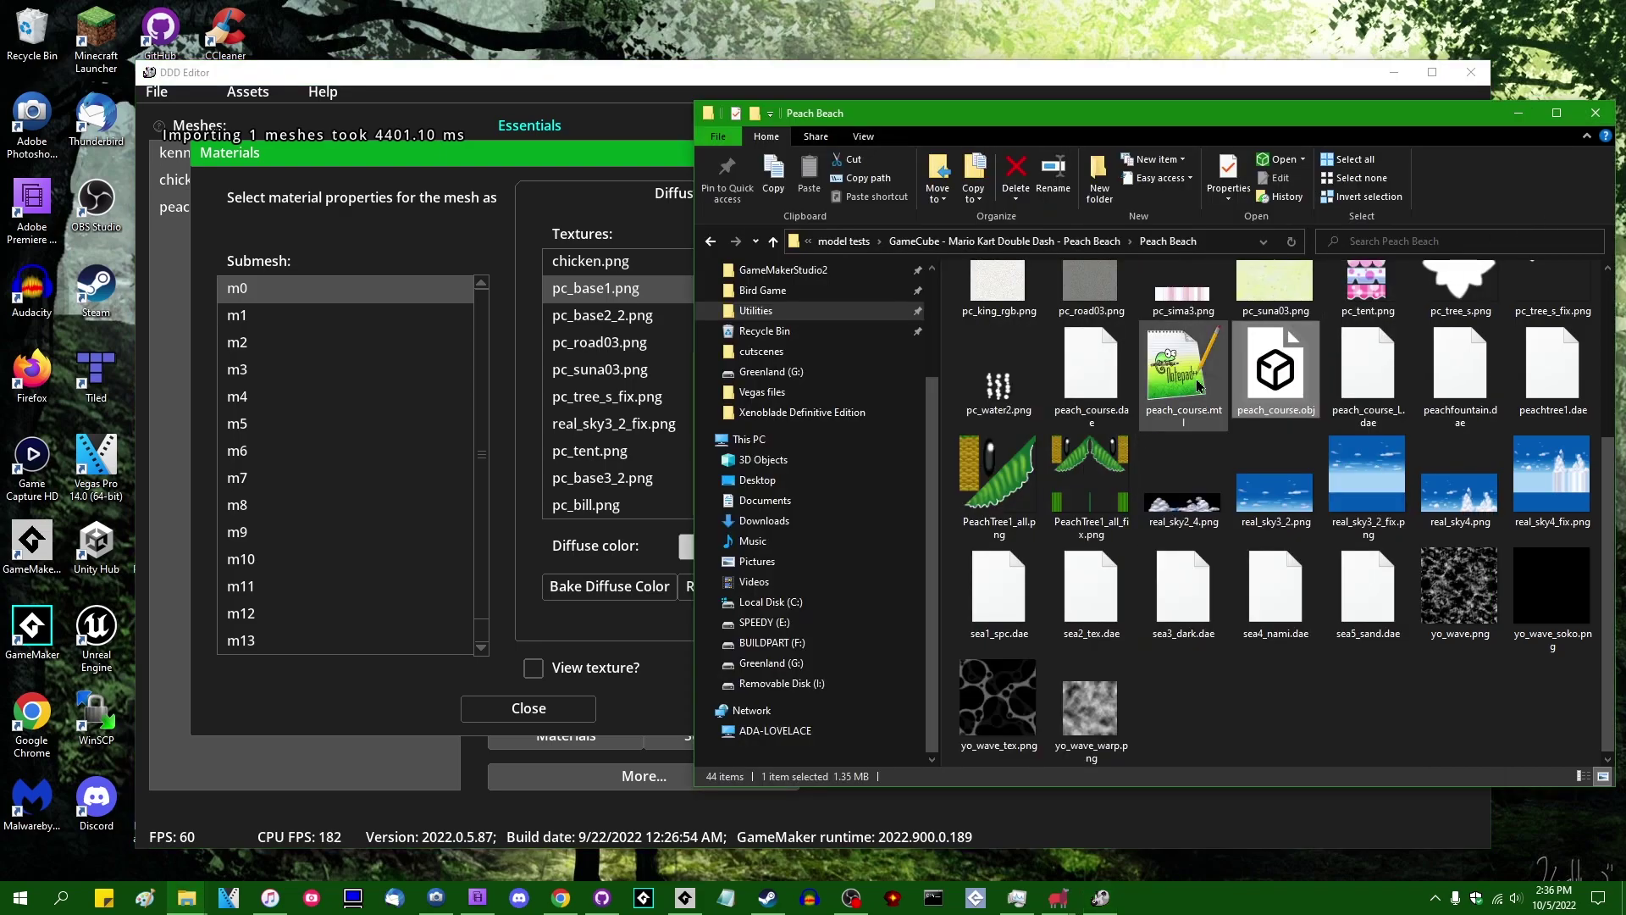
{"action": "scroll", "coordinate": [1402, 307], "scroll_direction": "up", "scroll_amount": 3}
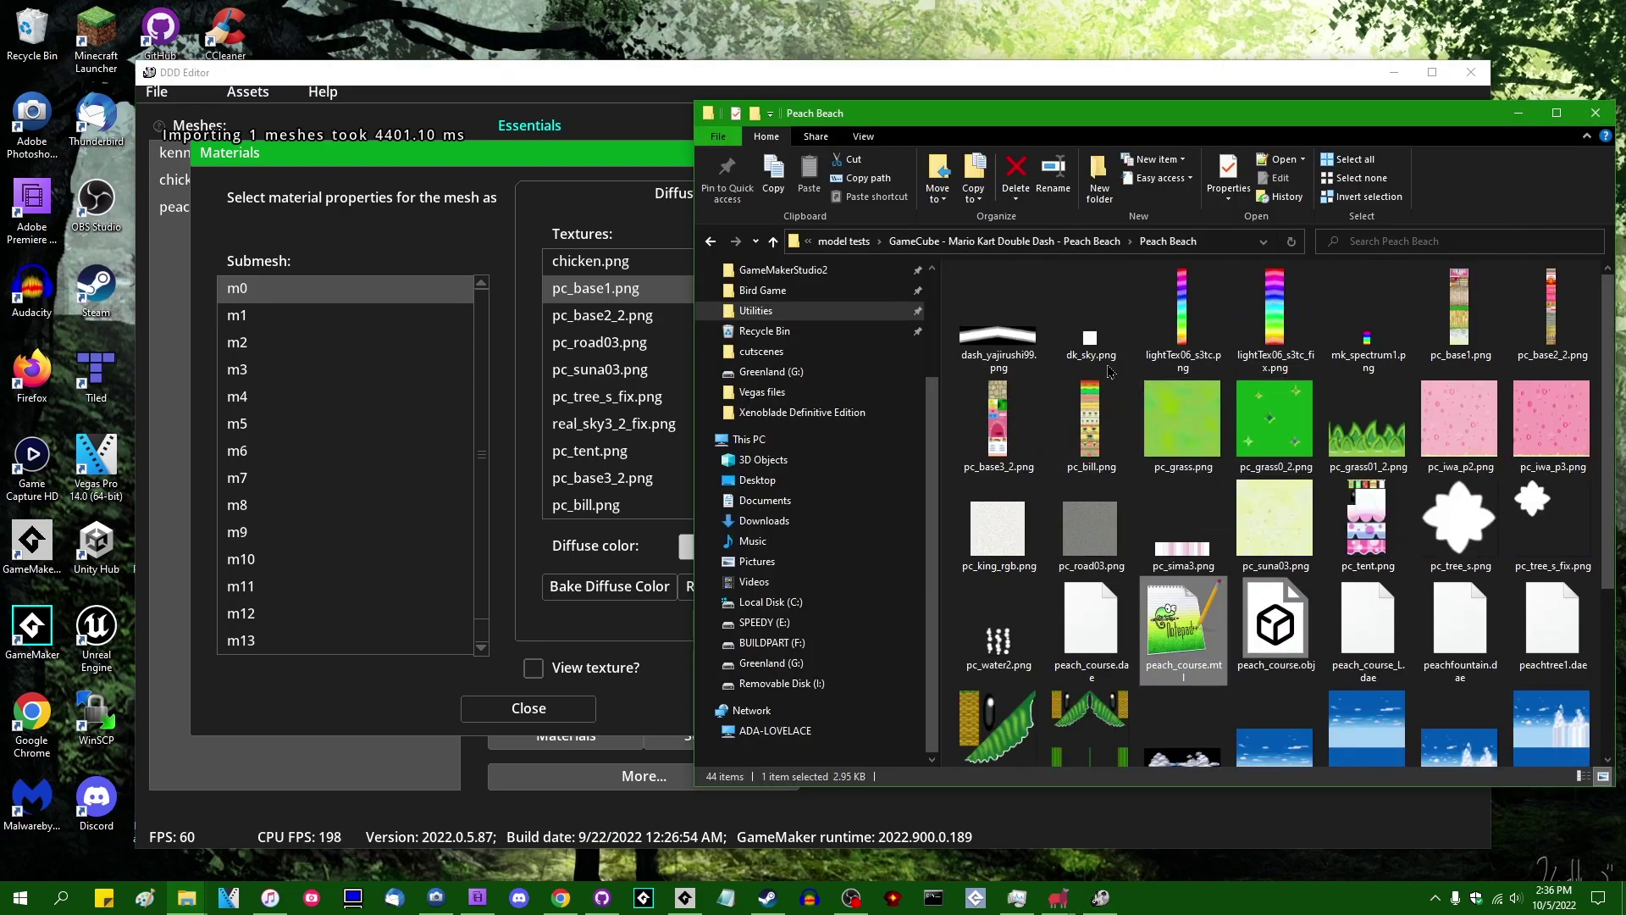
{"action": "left_click", "coordinate": [654, 83]}
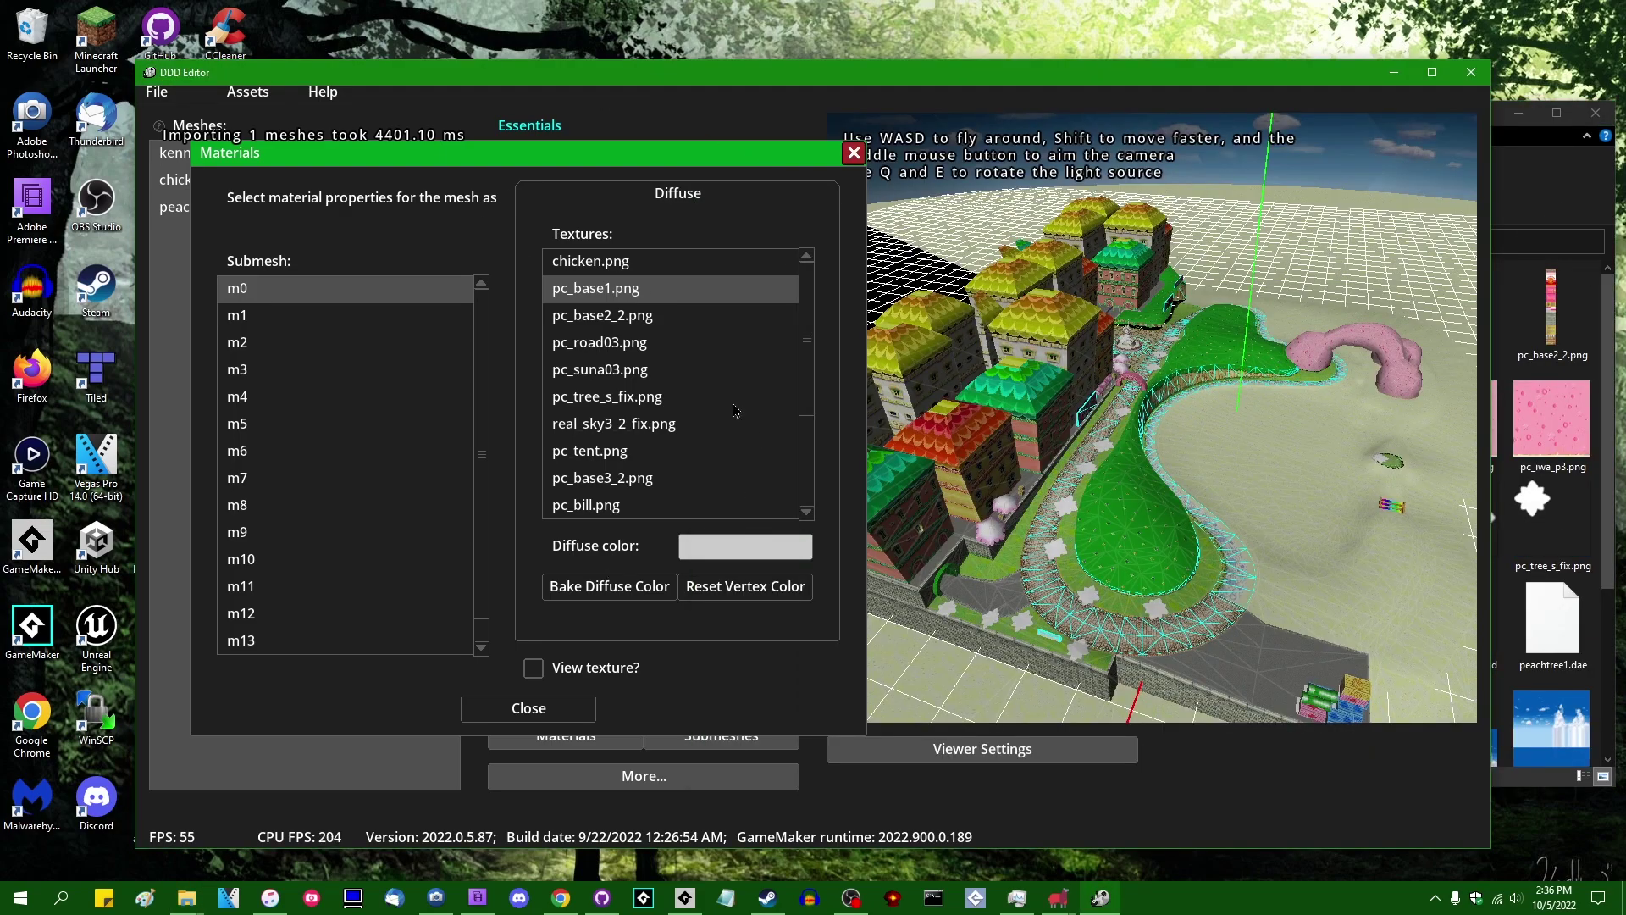
{"action": "scroll", "coordinate": [733, 398], "scroll_direction": "down", "scroll_amount": 3}
{"action": "scroll", "coordinate": [728, 394], "scroll_direction": "up", "scroll_amount": 3}
Inspect which part of the peach_course mesh and which diffuse texture belong to each submesh from m2 through m12
{"action": "left_click", "coordinate": [320, 343]}
{"action": "left_click", "coordinate": [339, 370]}
{"action": "left_click", "coordinate": [336, 396]}
{"action": "left_click", "coordinate": [340, 423]}
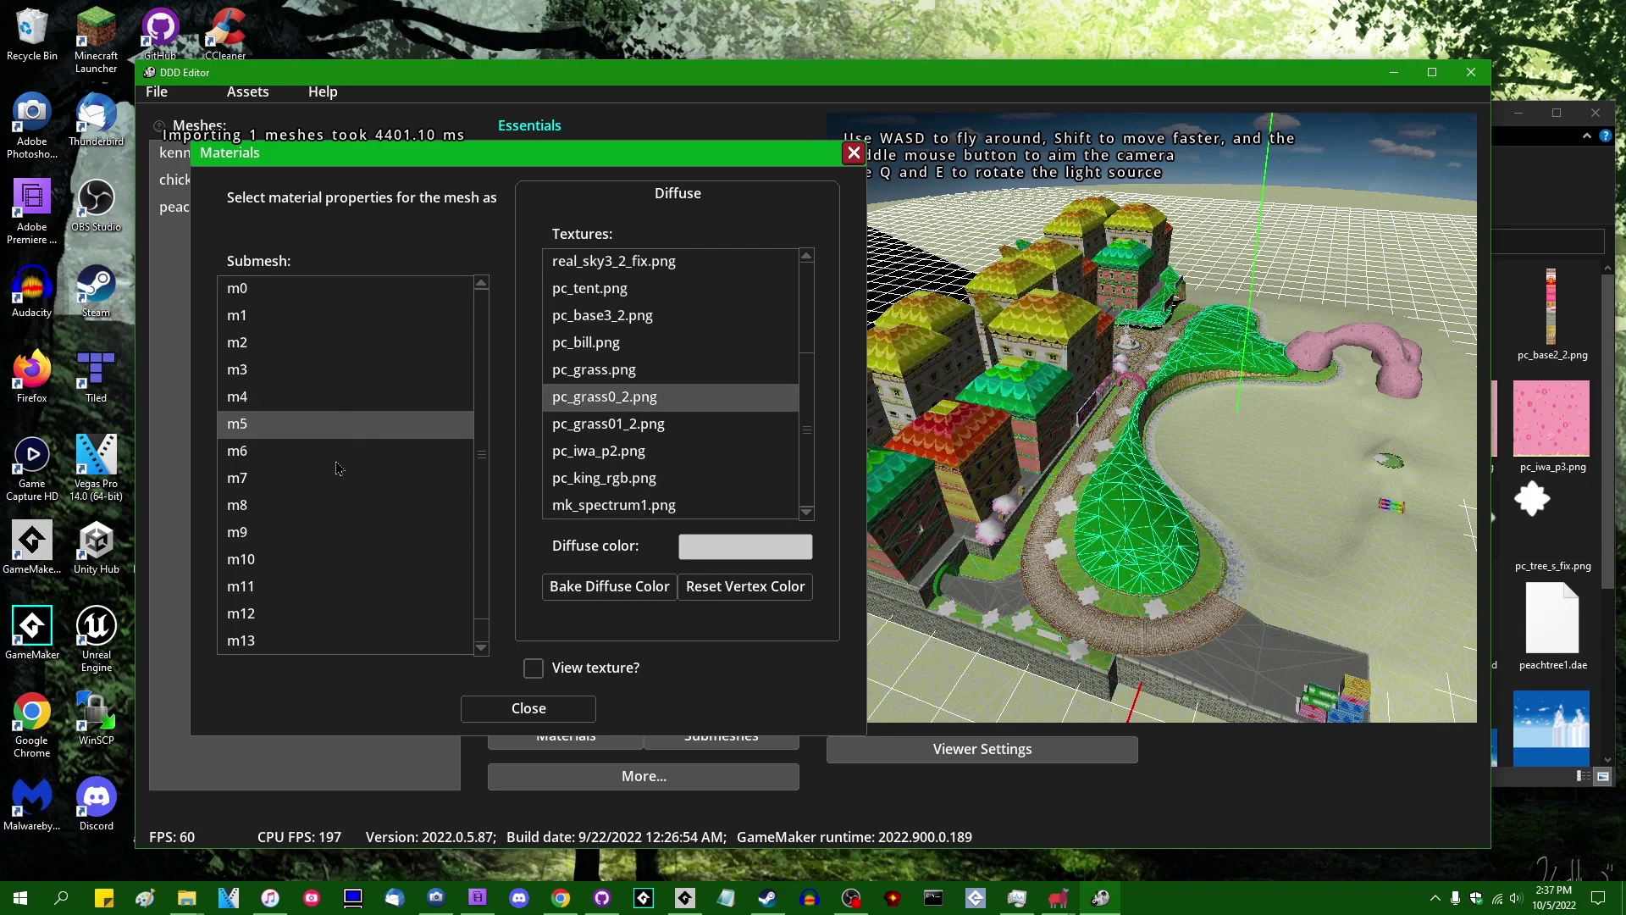
{"action": "left_click", "coordinate": [337, 461]}
{"action": "left_click", "coordinate": [339, 479]}
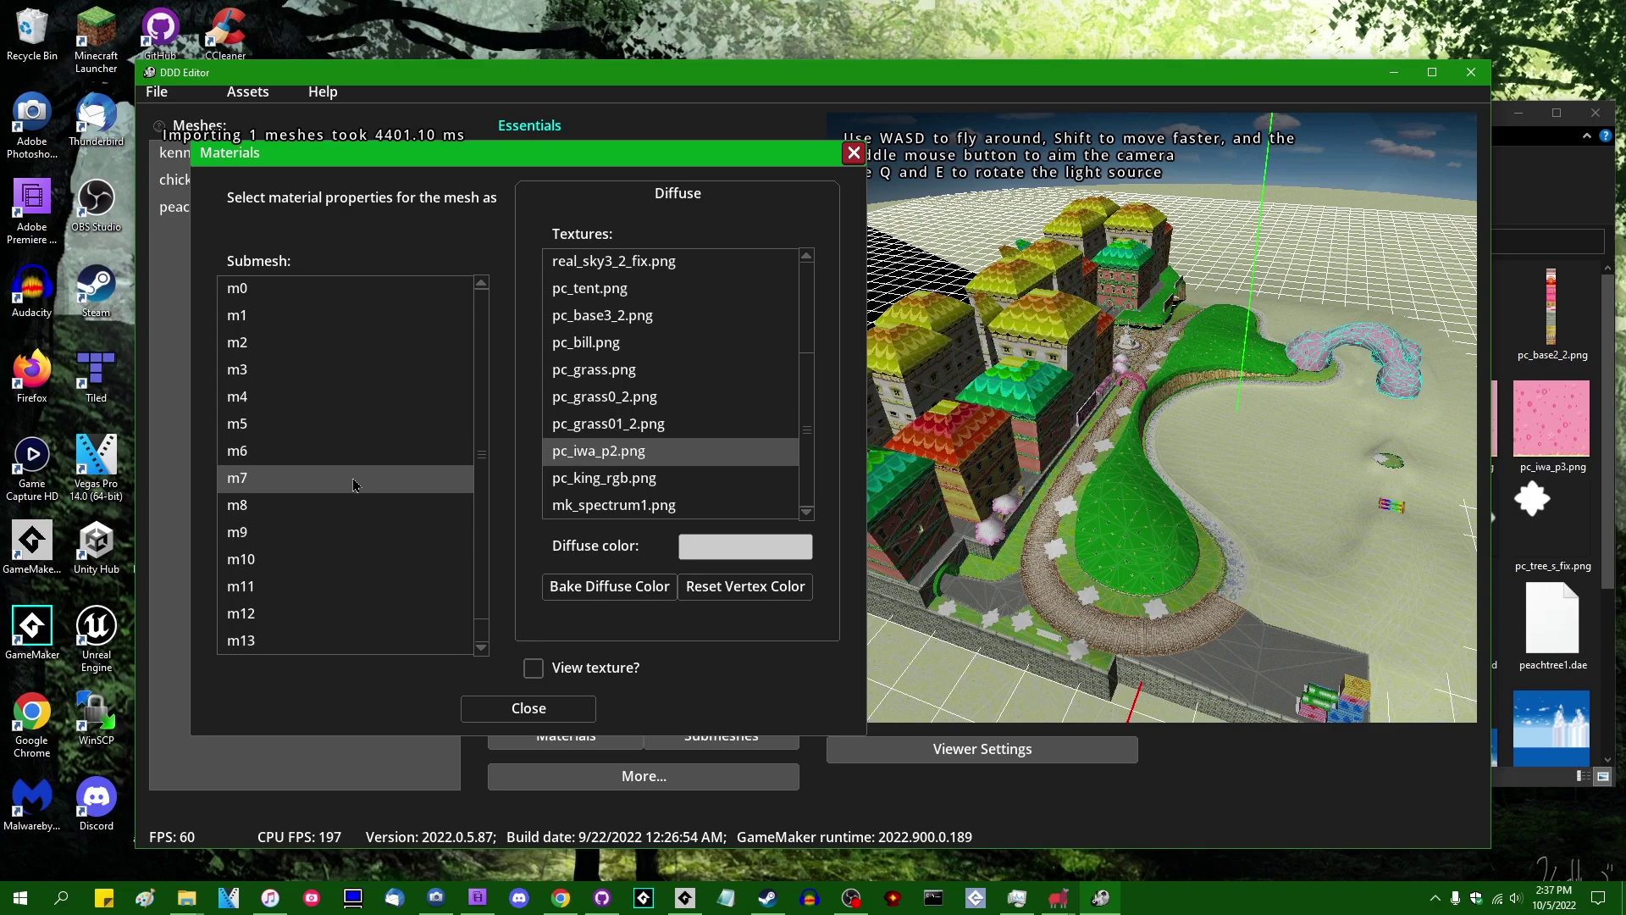
{"action": "left_click", "coordinate": [332, 508]}
{"action": "left_click", "coordinate": [351, 535]}
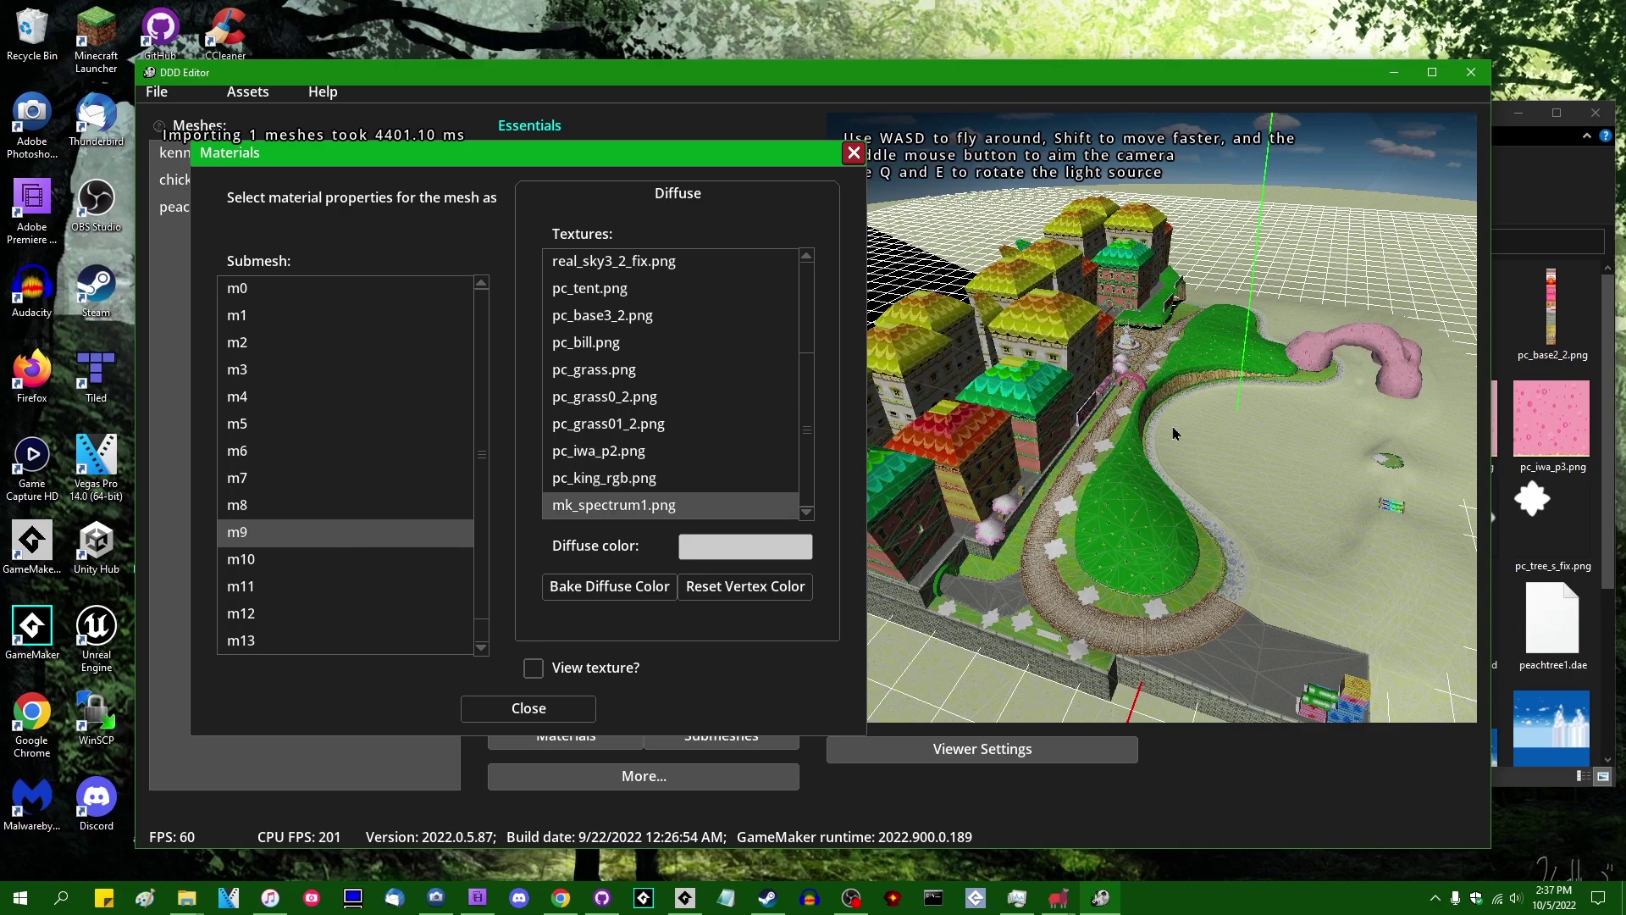
{"action": "left_click", "coordinate": [292, 562]}
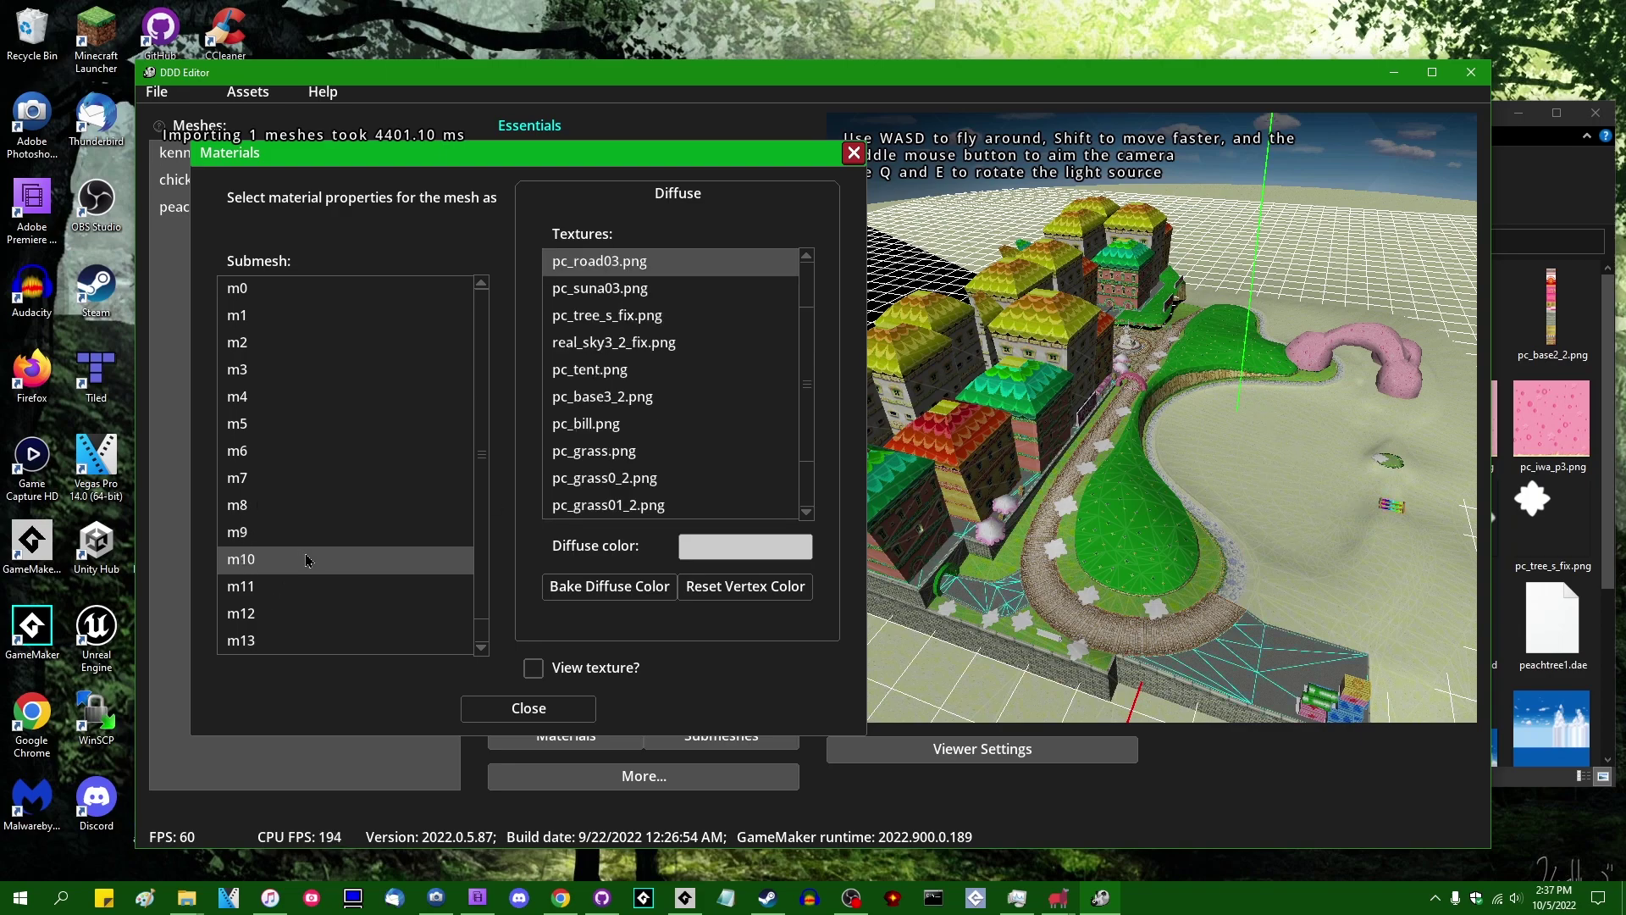
{"action": "left_click", "coordinate": [284, 594]}
{"action": "scroll", "coordinate": [354, 576], "scroll_direction": "down", "scroll_amount": 1}
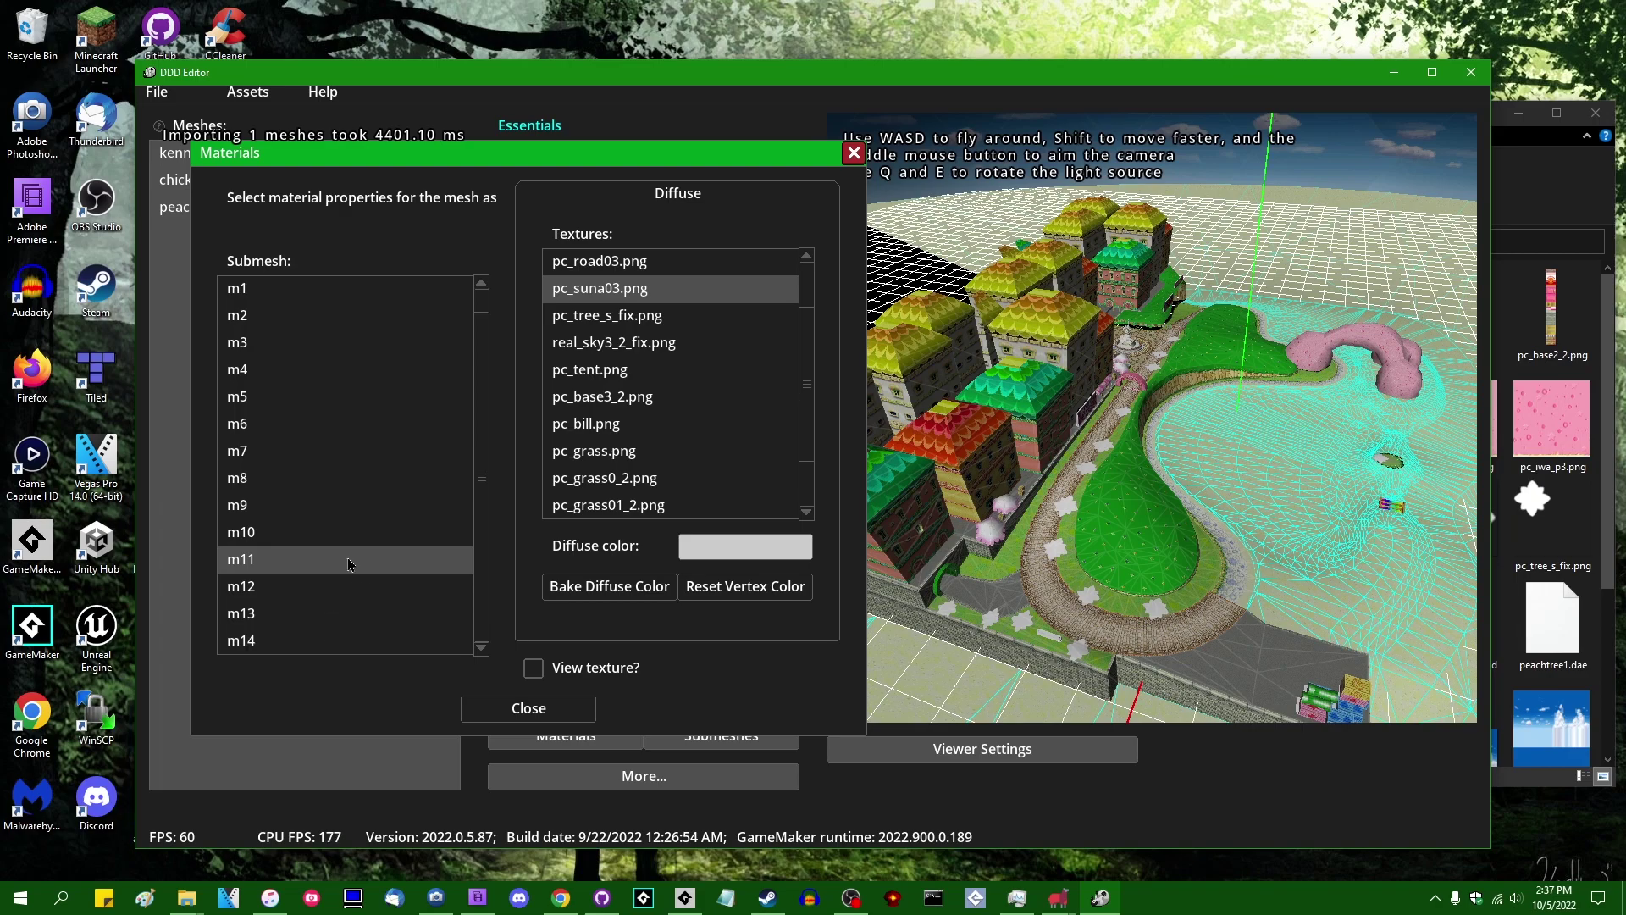
{"action": "left_click", "coordinate": [253, 584]}
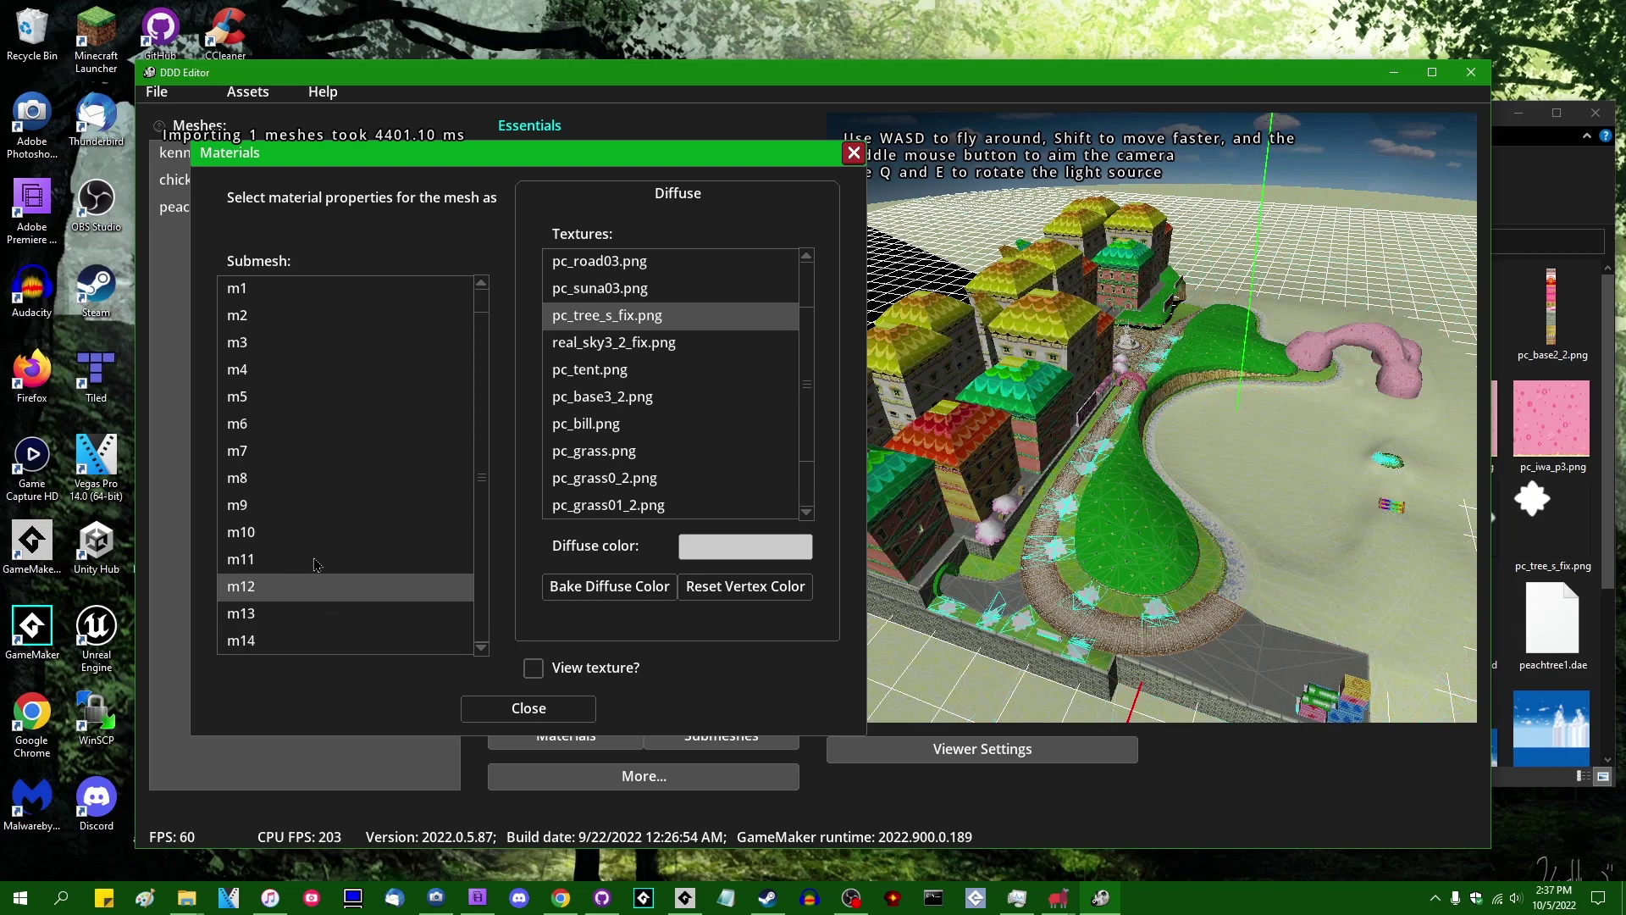
Show the texture preview for submesh m12, try pc_suna03.png and pc_road03.png as its diffuse texture, and restore pc_tree_s_fix.png
{"action": "left_click", "coordinate": [532, 667]}
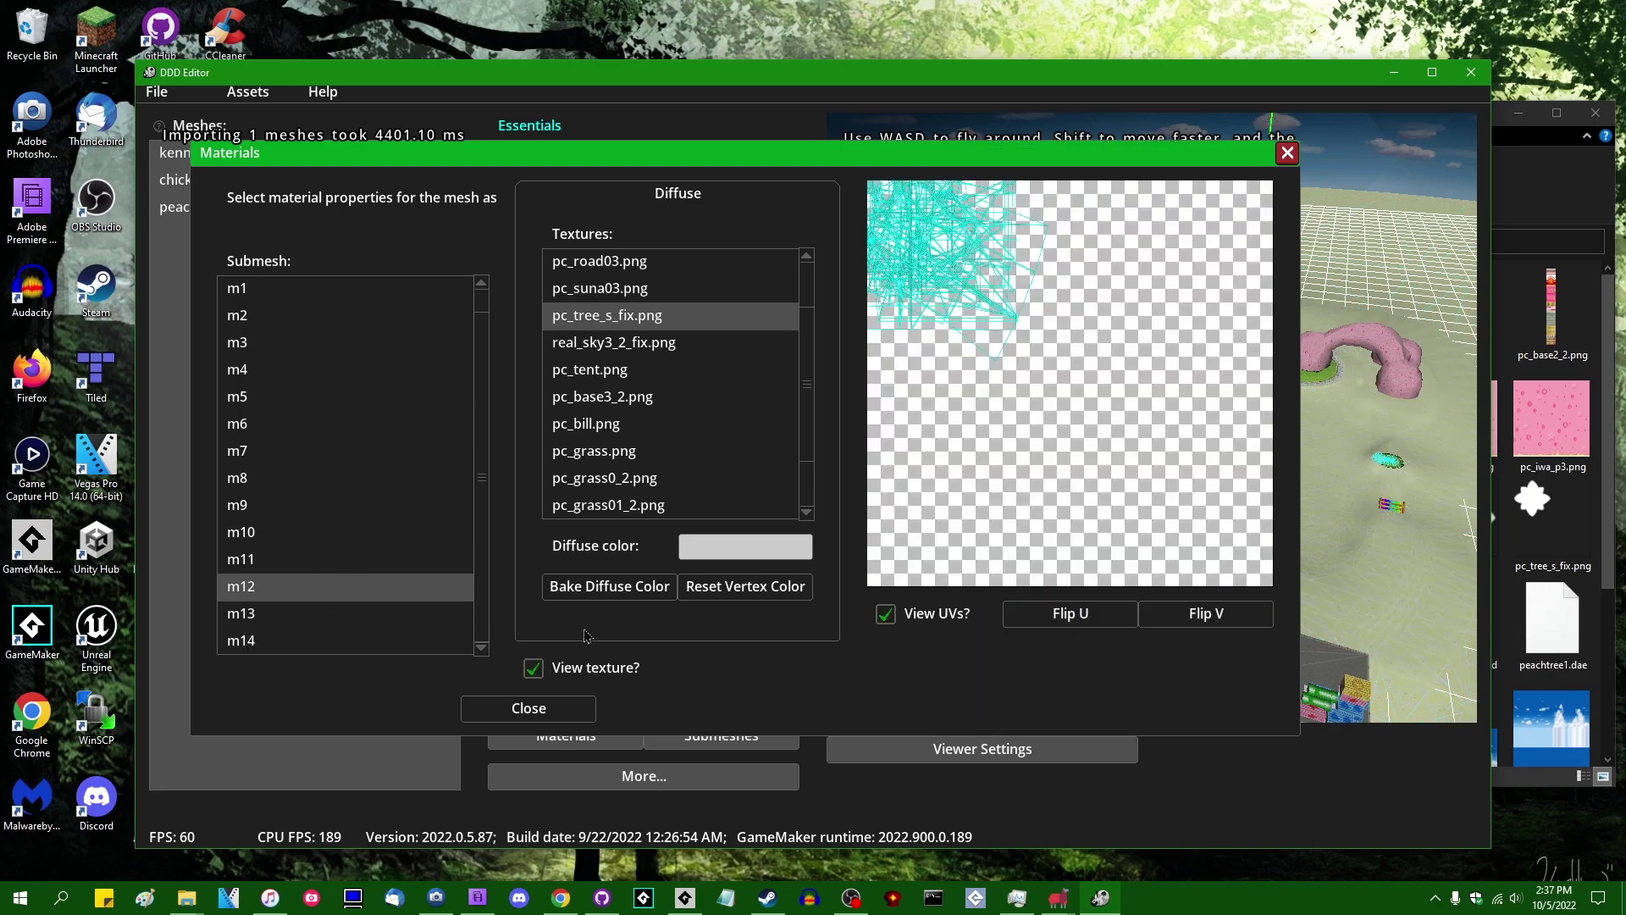
{"action": "left_click", "coordinate": [689, 293]}
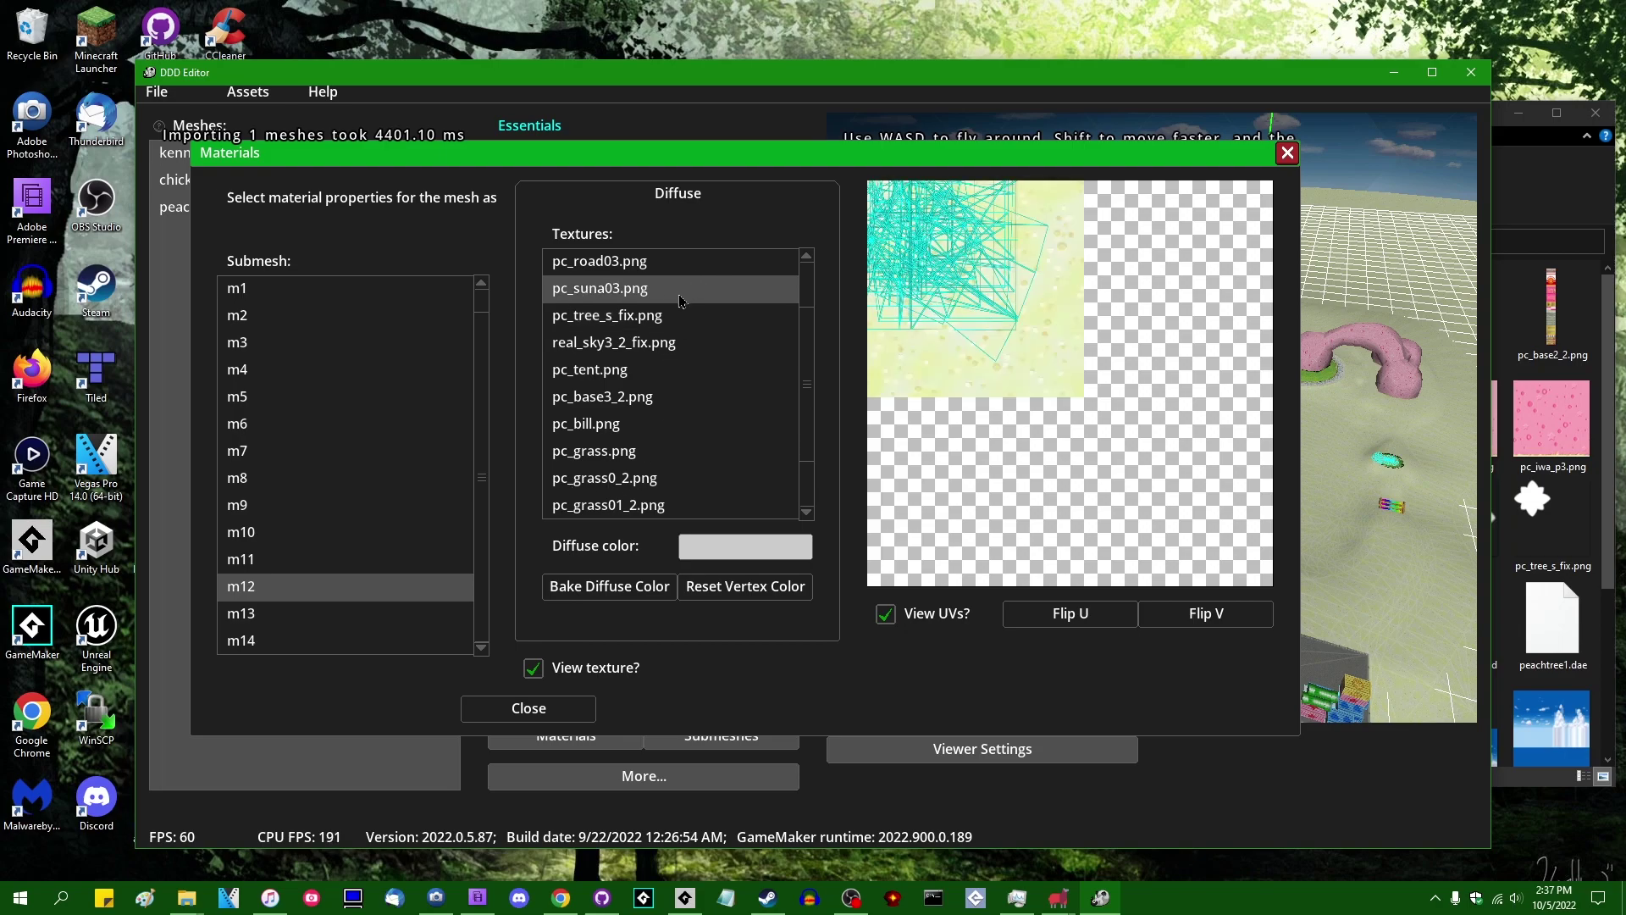
{"action": "left_click", "coordinate": [653, 270]}
{"action": "left_click", "coordinate": [654, 279]}
{"action": "left_click", "coordinate": [650, 310]}
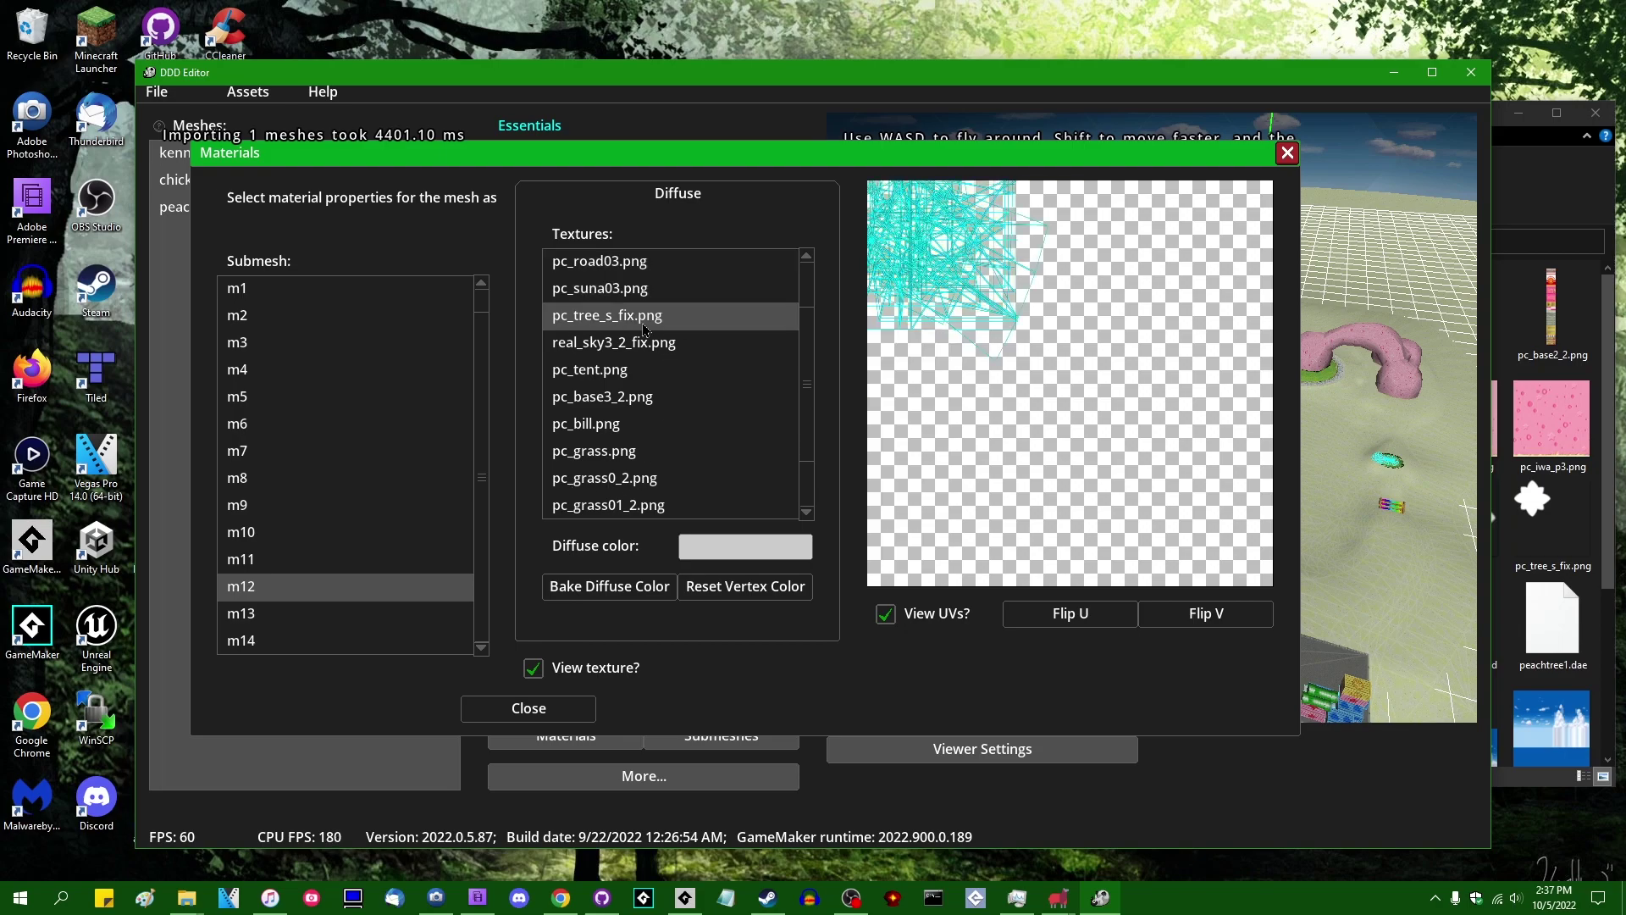
Try real_sky3_2_fix.png and pc_tent.png as the diffuse texture of submesh m12 and assign pc_tree_s_fix.png again
{"action": "left_click", "coordinate": [654, 347]}
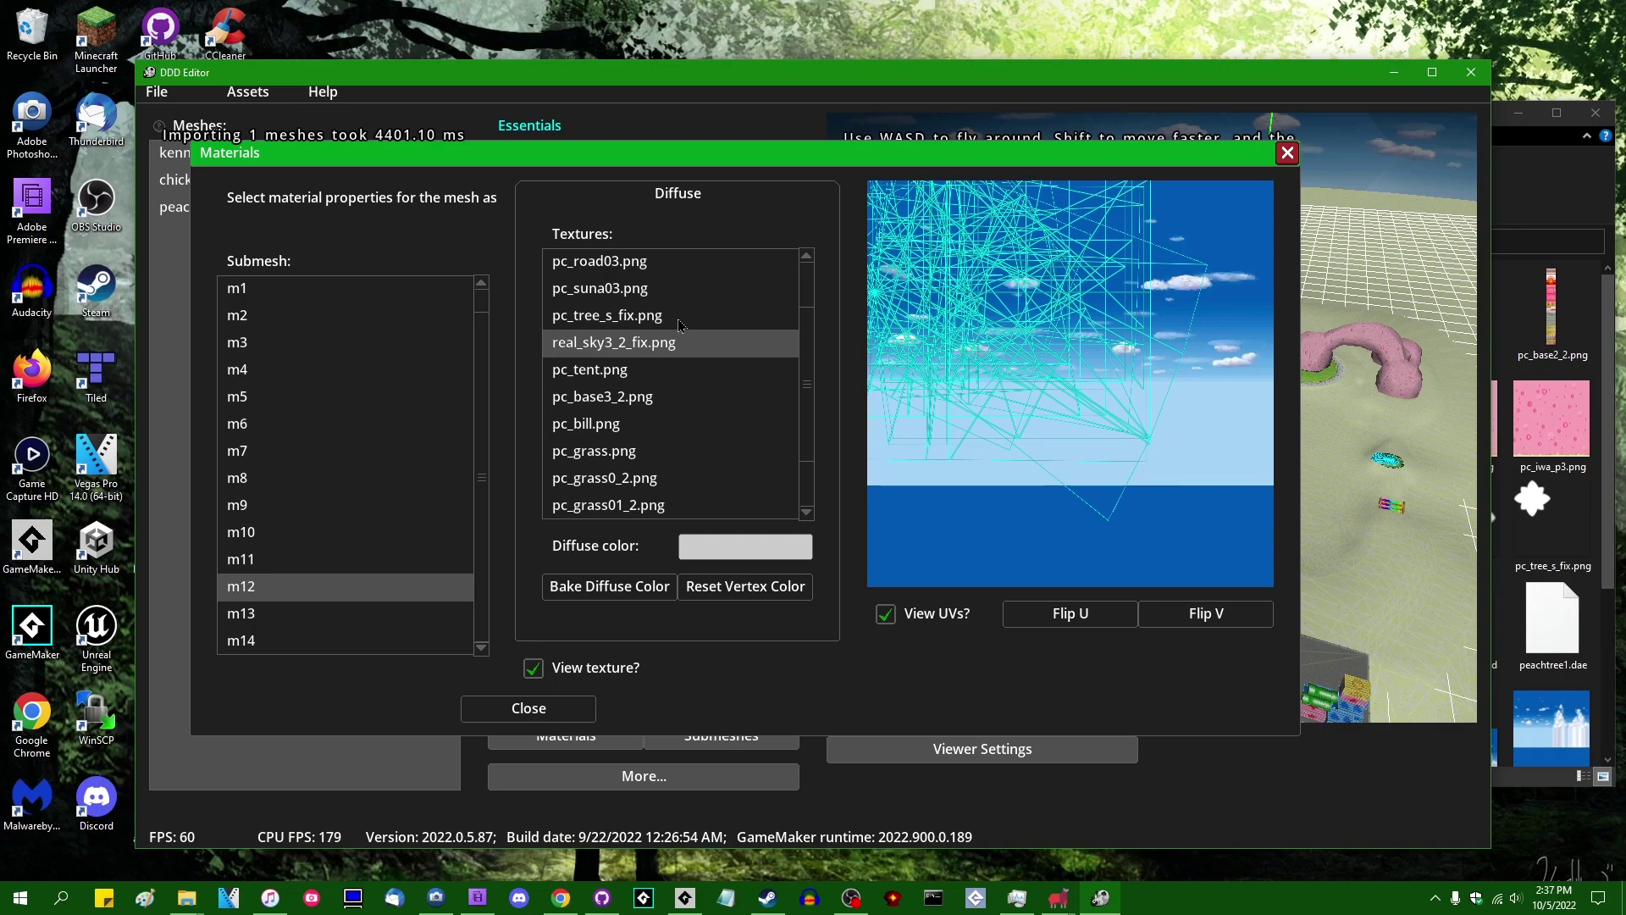
{"action": "left_click_drag", "start_coordinate": [890, 167], "coordinate": [854, 186]}
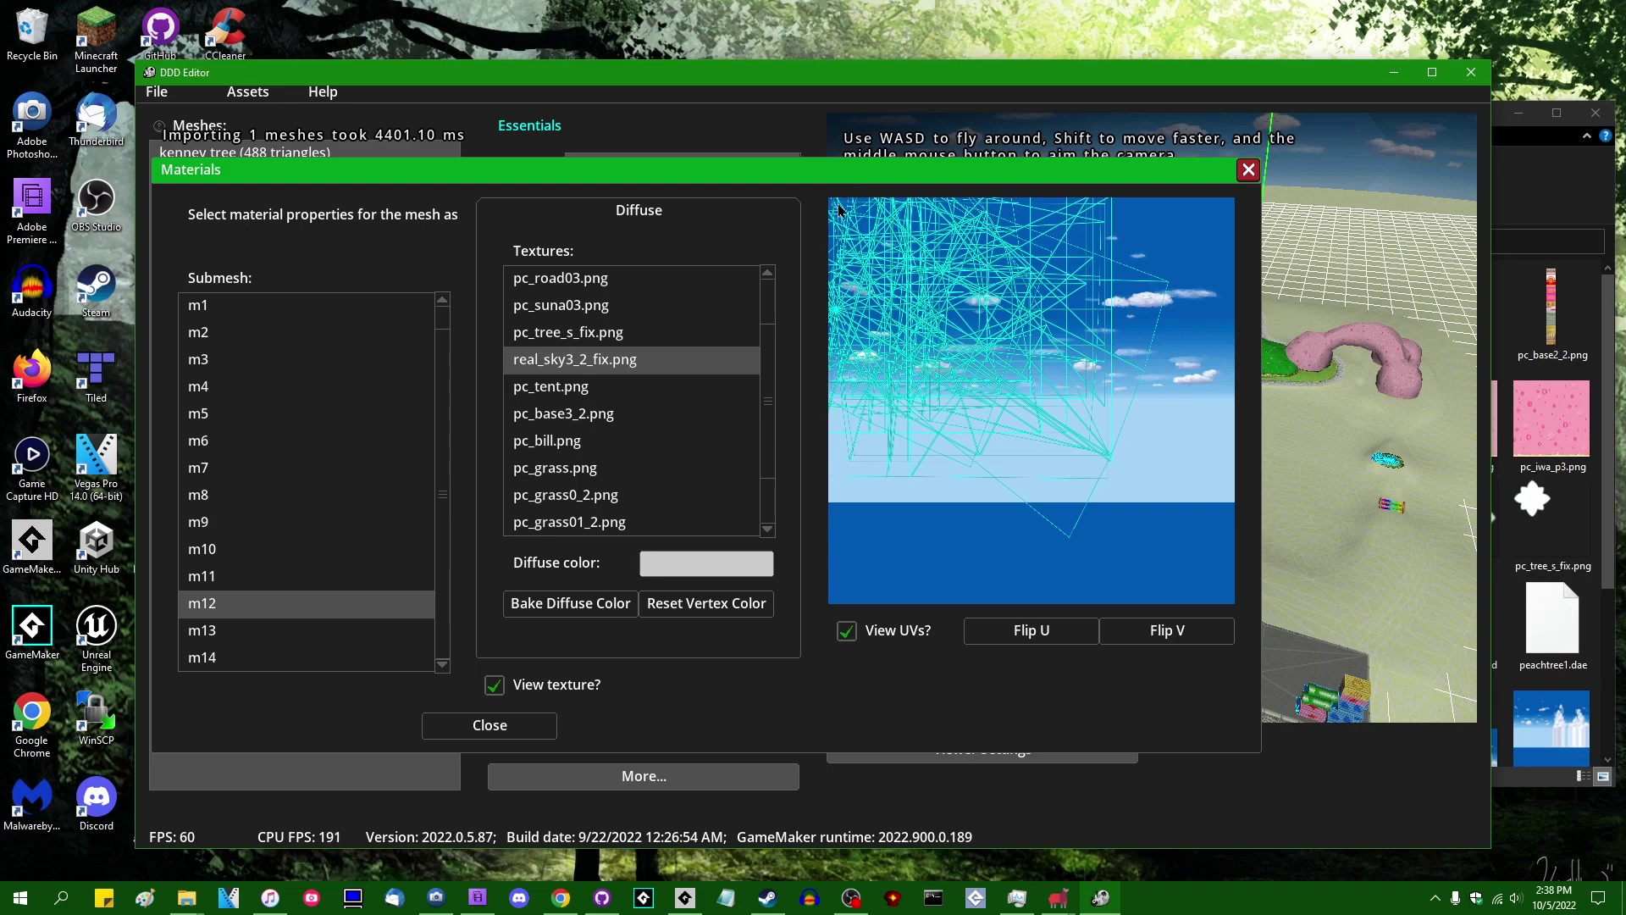
{"action": "left_click", "coordinate": [581, 392]}
{"action": "left_click", "coordinate": [621, 364]}
{"action": "left_click", "coordinate": [638, 334]}
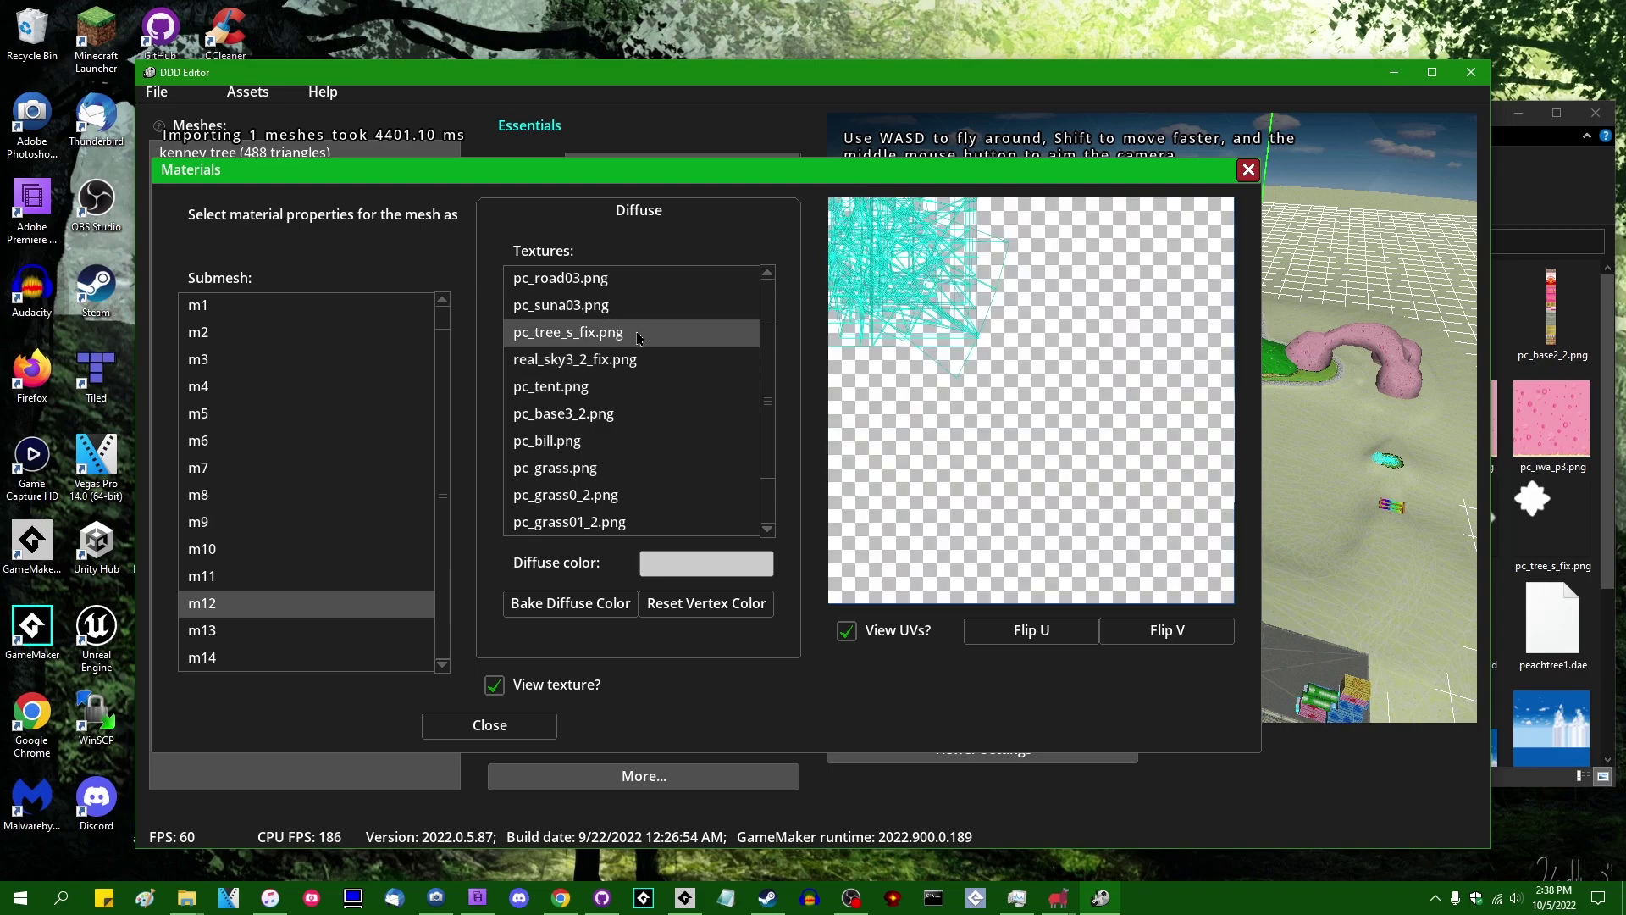
{"action": "left_click_drag", "start_coordinate": [936, 193], "coordinate": [988, 167]}
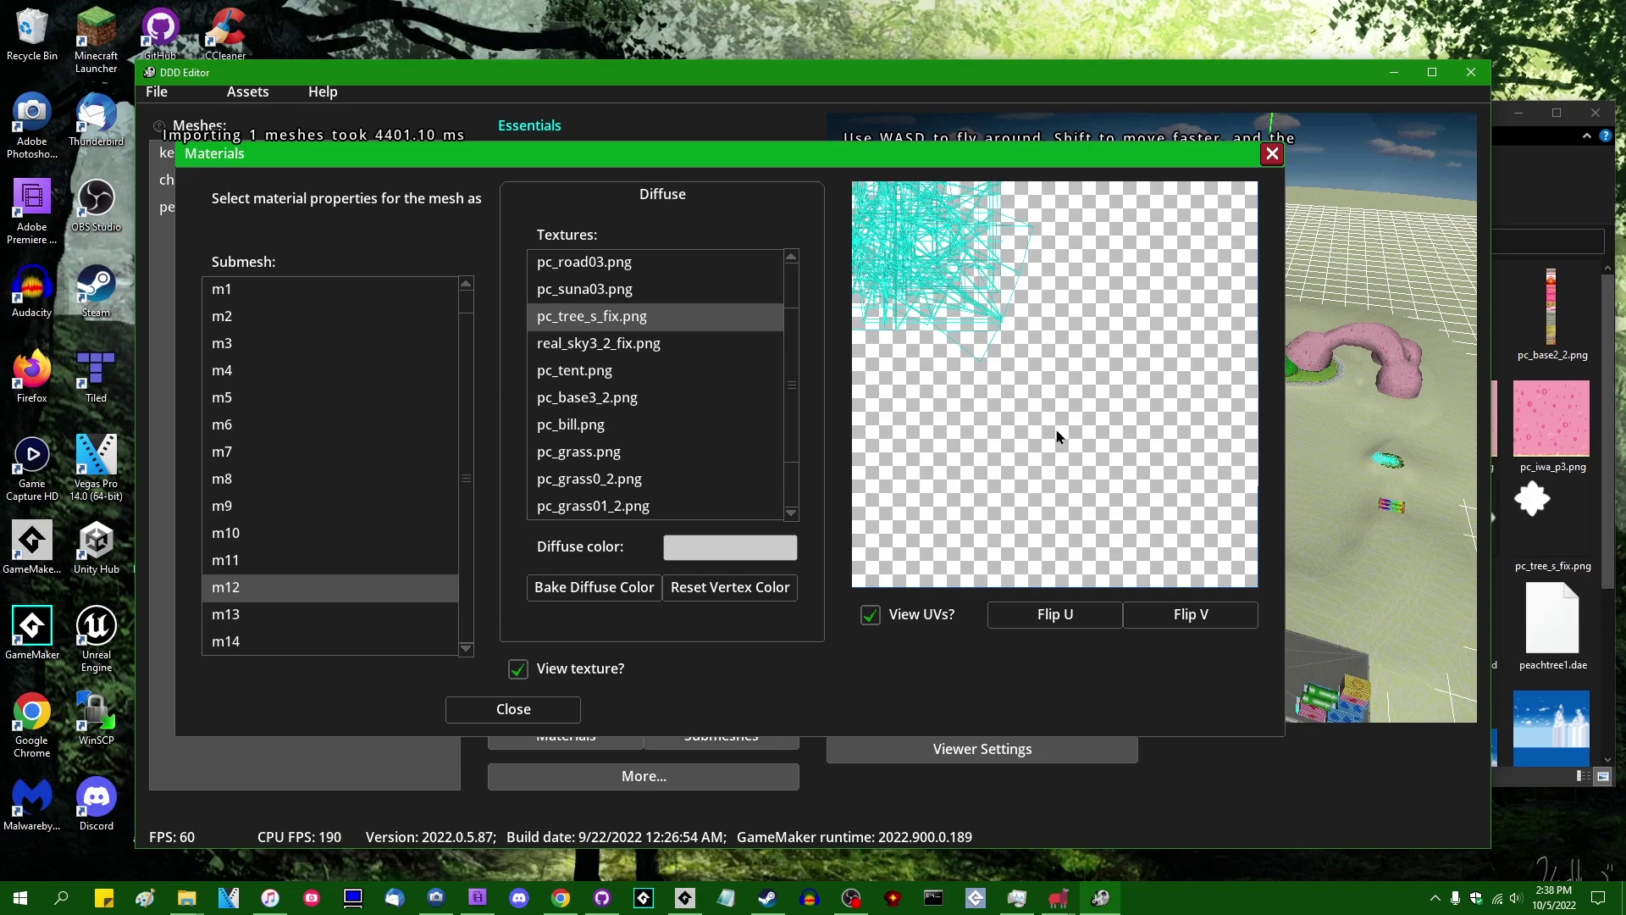
Look at the pc_tree_s.png image in the Peach Beach folder in File Explorer and return to the material settings in DDD Editor
{"action": "left_click_drag", "start_coordinate": [1092, 172], "coordinate": [1089, 185]}
{"action": "left_click", "coordinate": [1512, 182]}
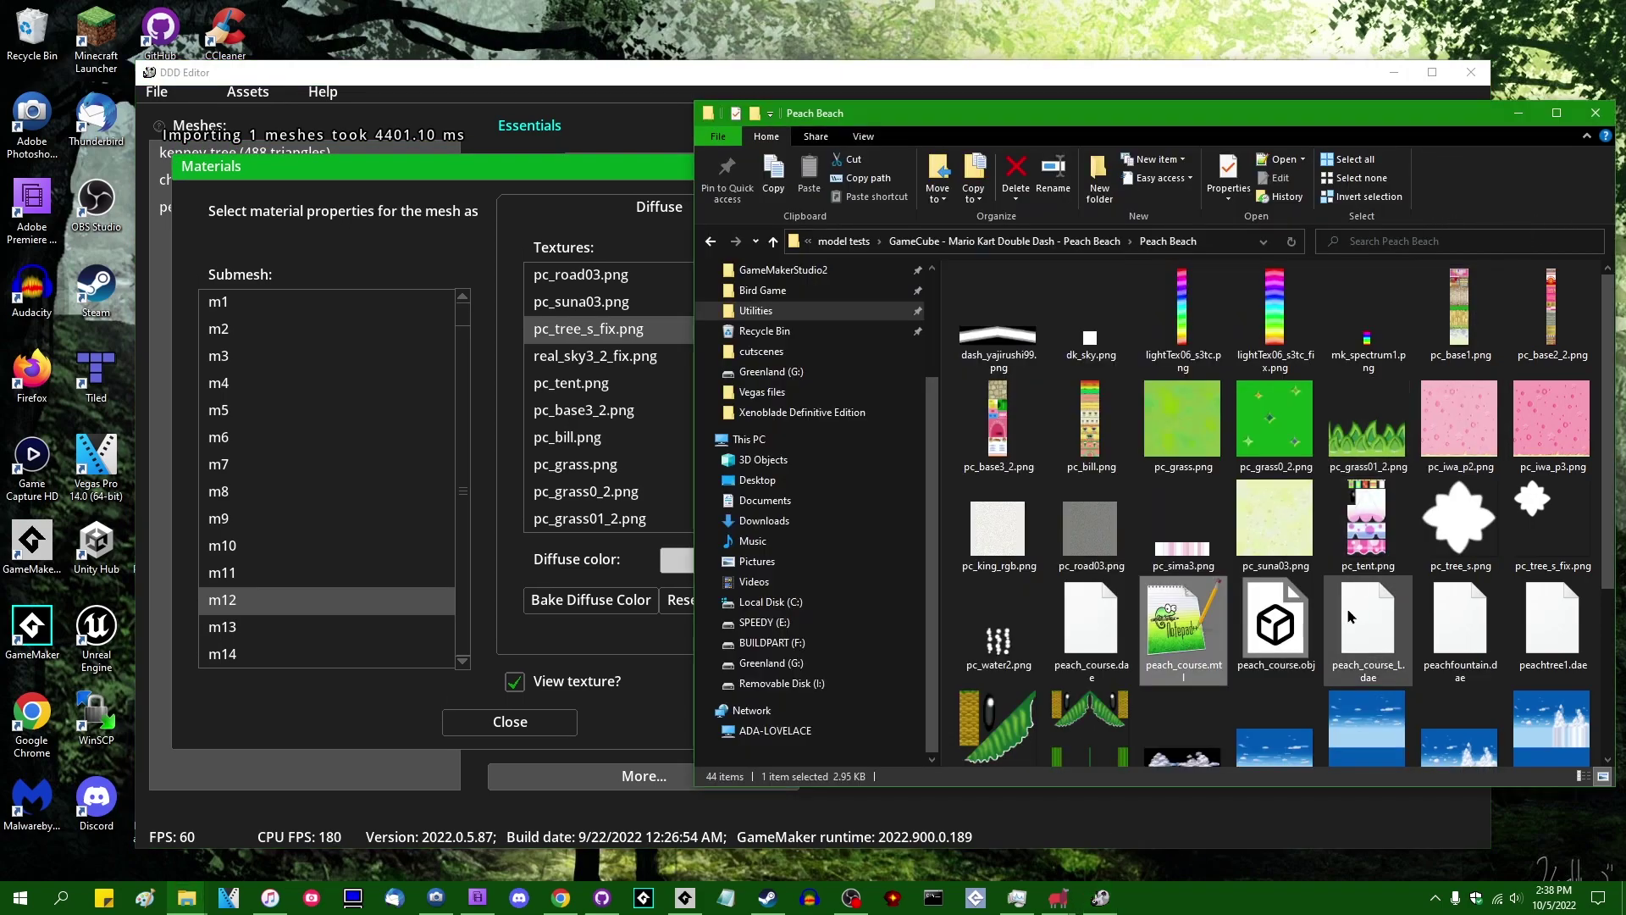
{"action": "left_click", "coordinate": [1463, 522]}
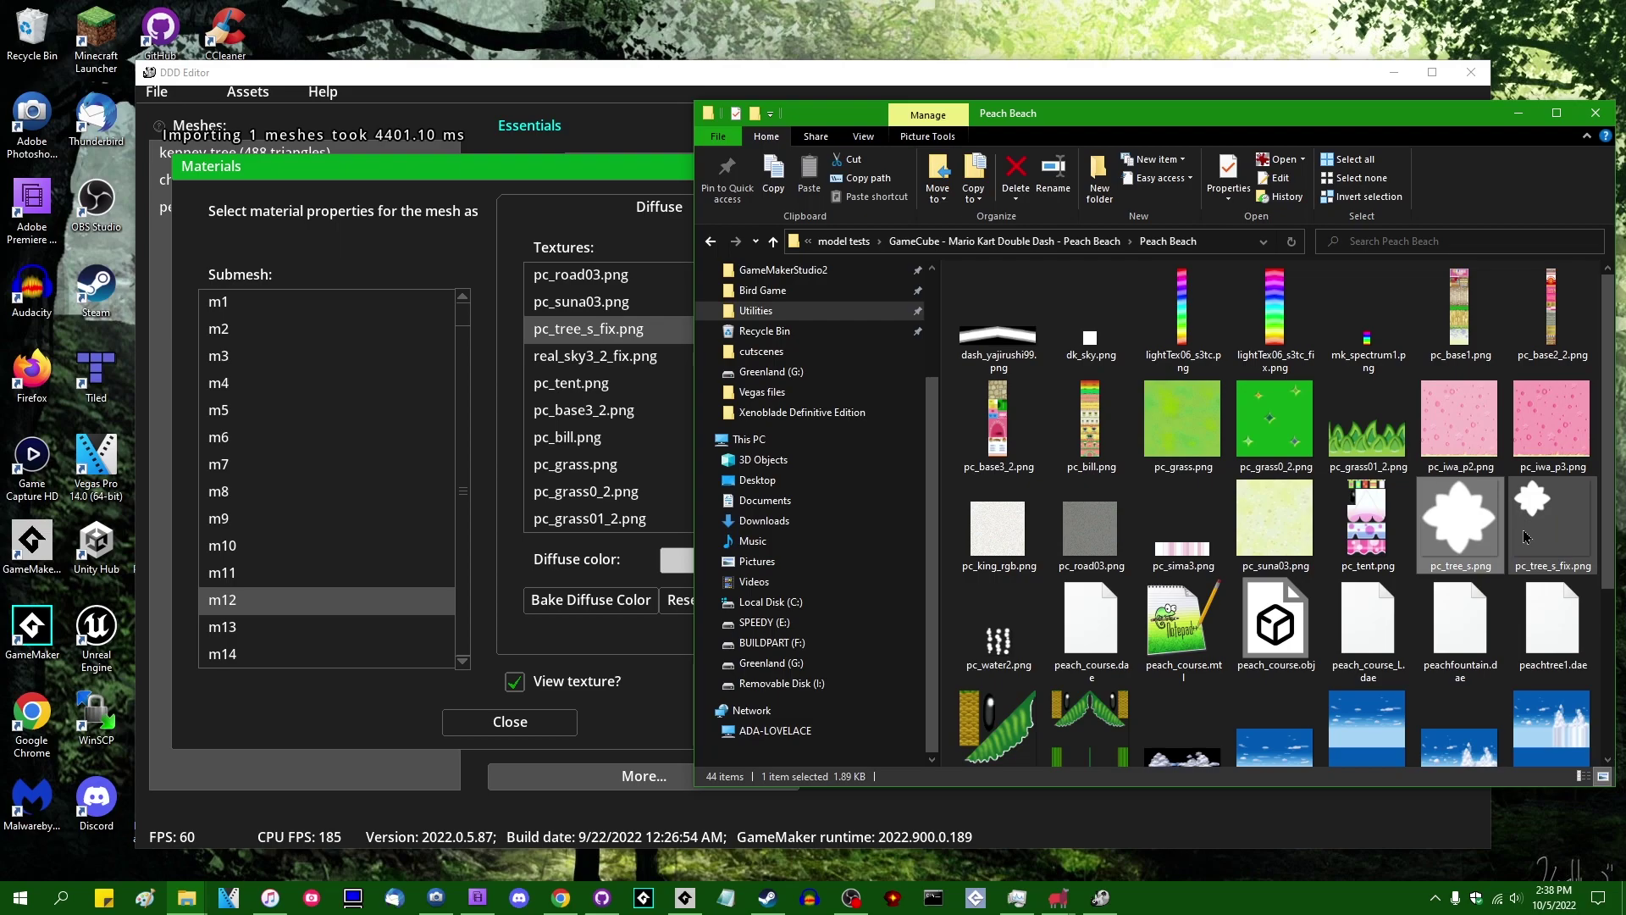
{"action": "left_click", "coordinate": [708, 84]}
{"action": "left_click_drag", "start_coordinate": [1109, 168], "coordinate": [1184, 227]}
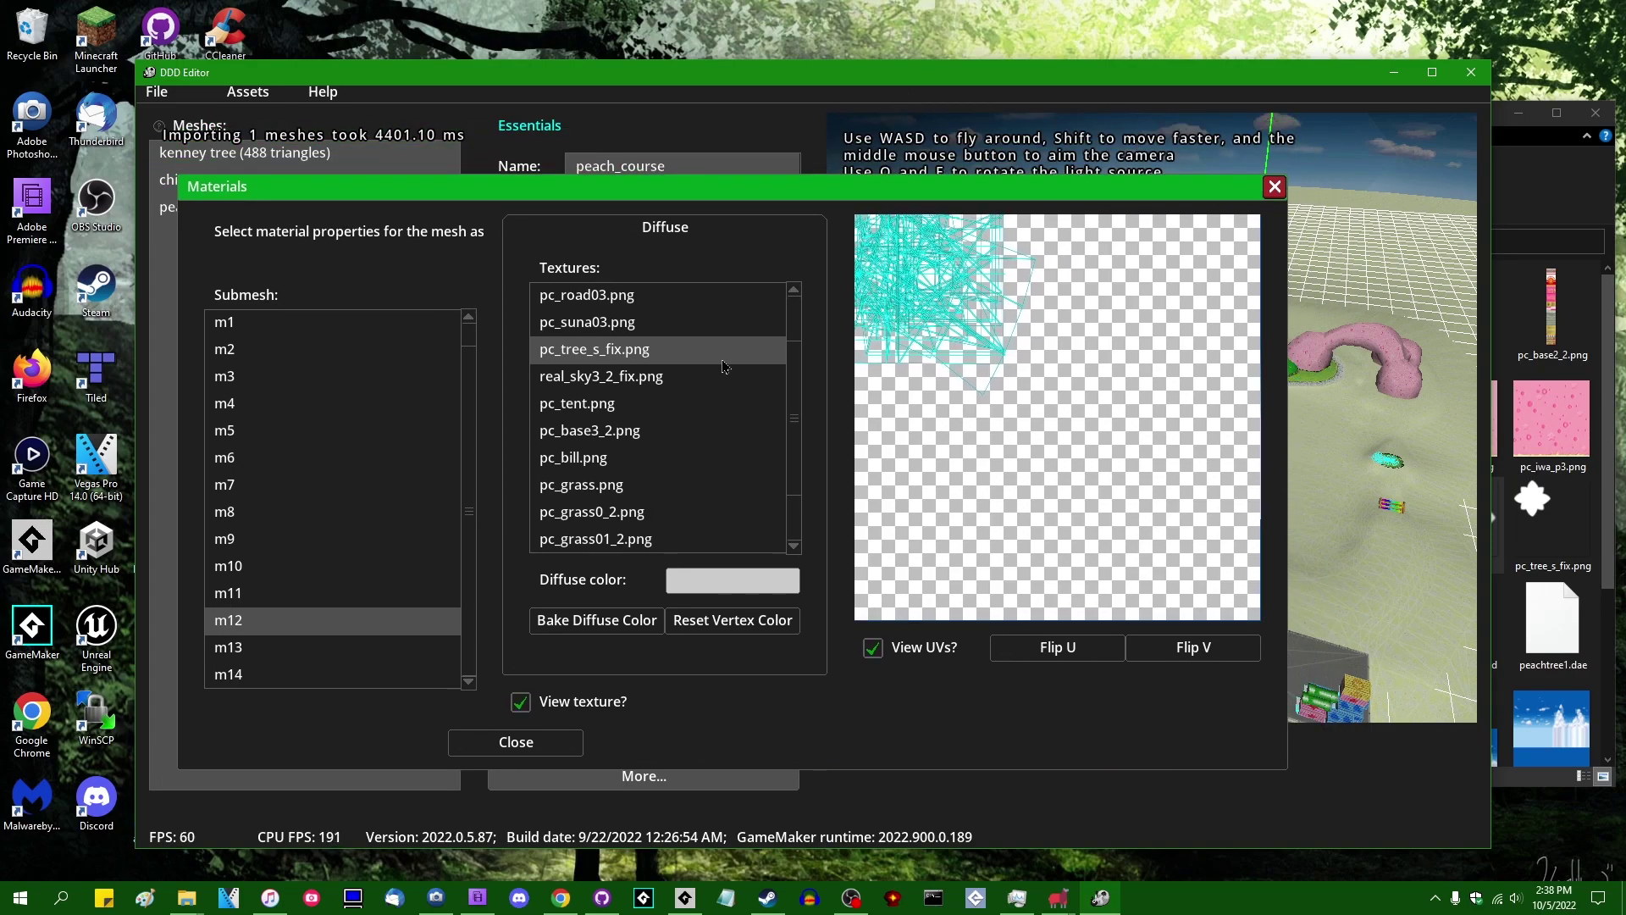
Set the diffuse color of submesh m12 to purple and bake the diffuse color
{"action": "left_click", "coordinate": [758, 581]}
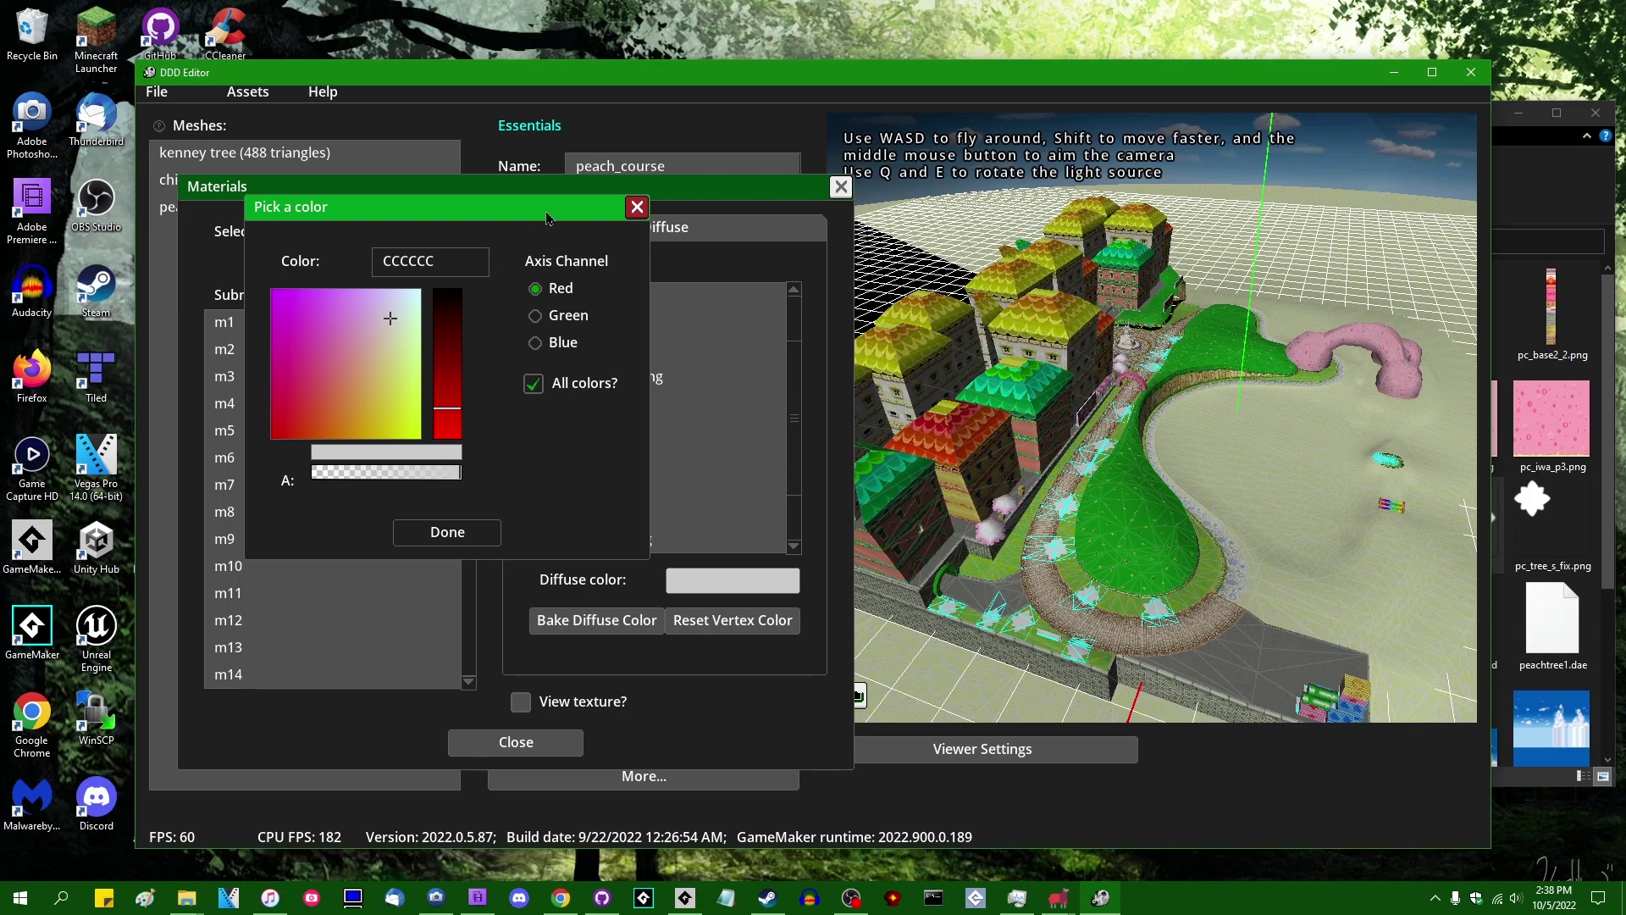
{"action": "left_click_drag", "start_coordinate": [446, 227], "coordinate": [649, 343]}
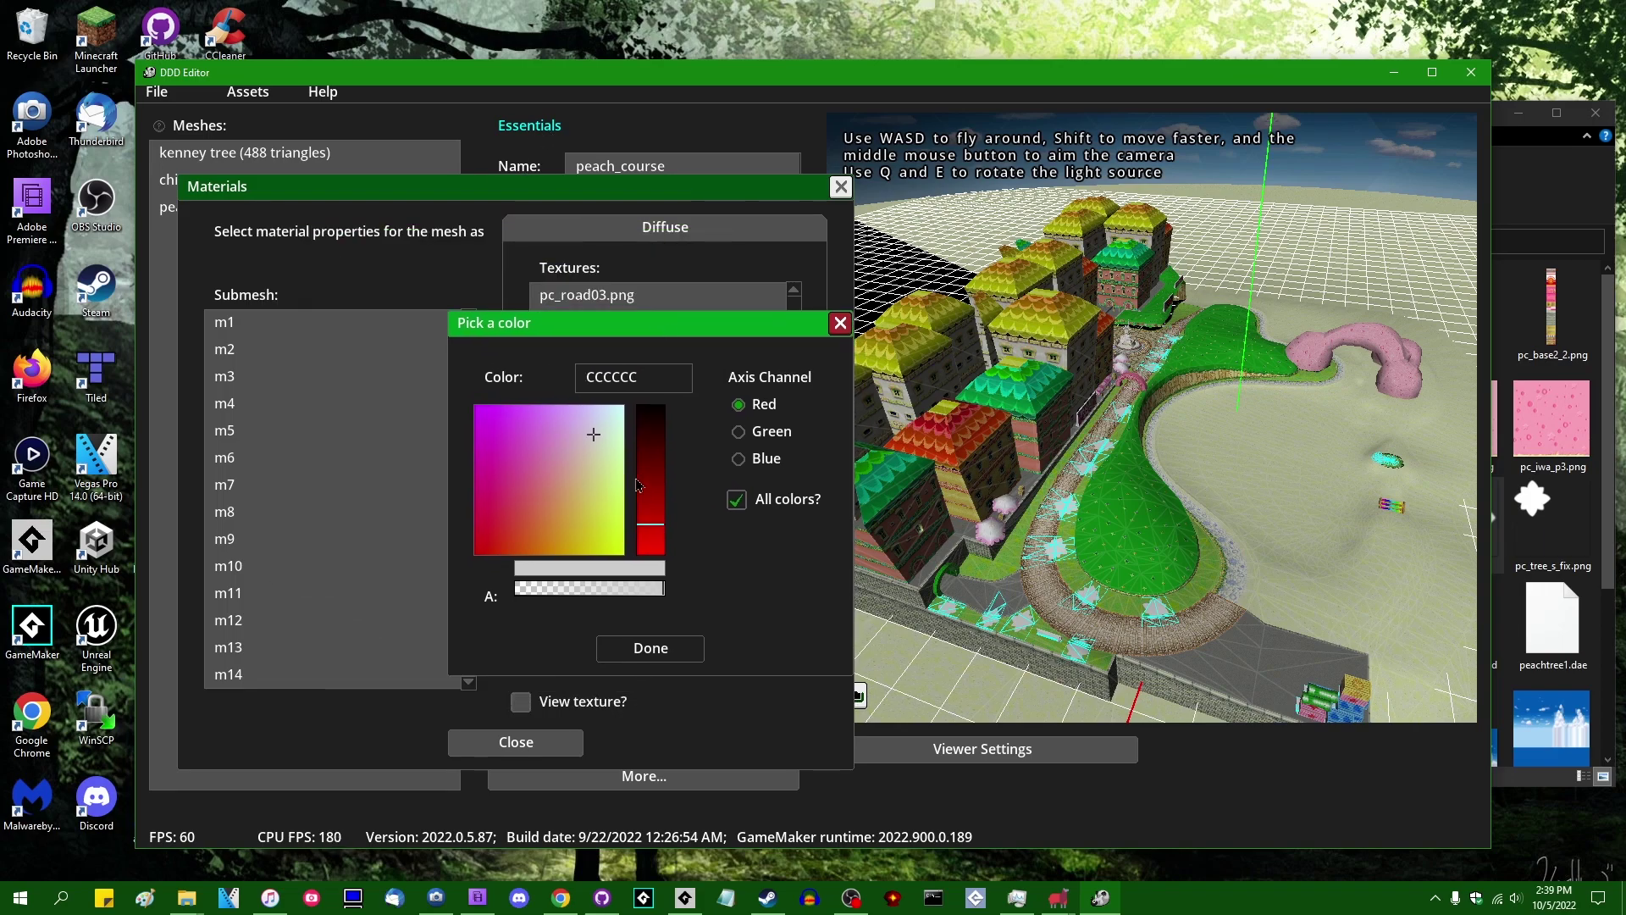
{"action": "left_click_drag", "start_coordinate": [527, 467], "coordinate": [678, 657]}
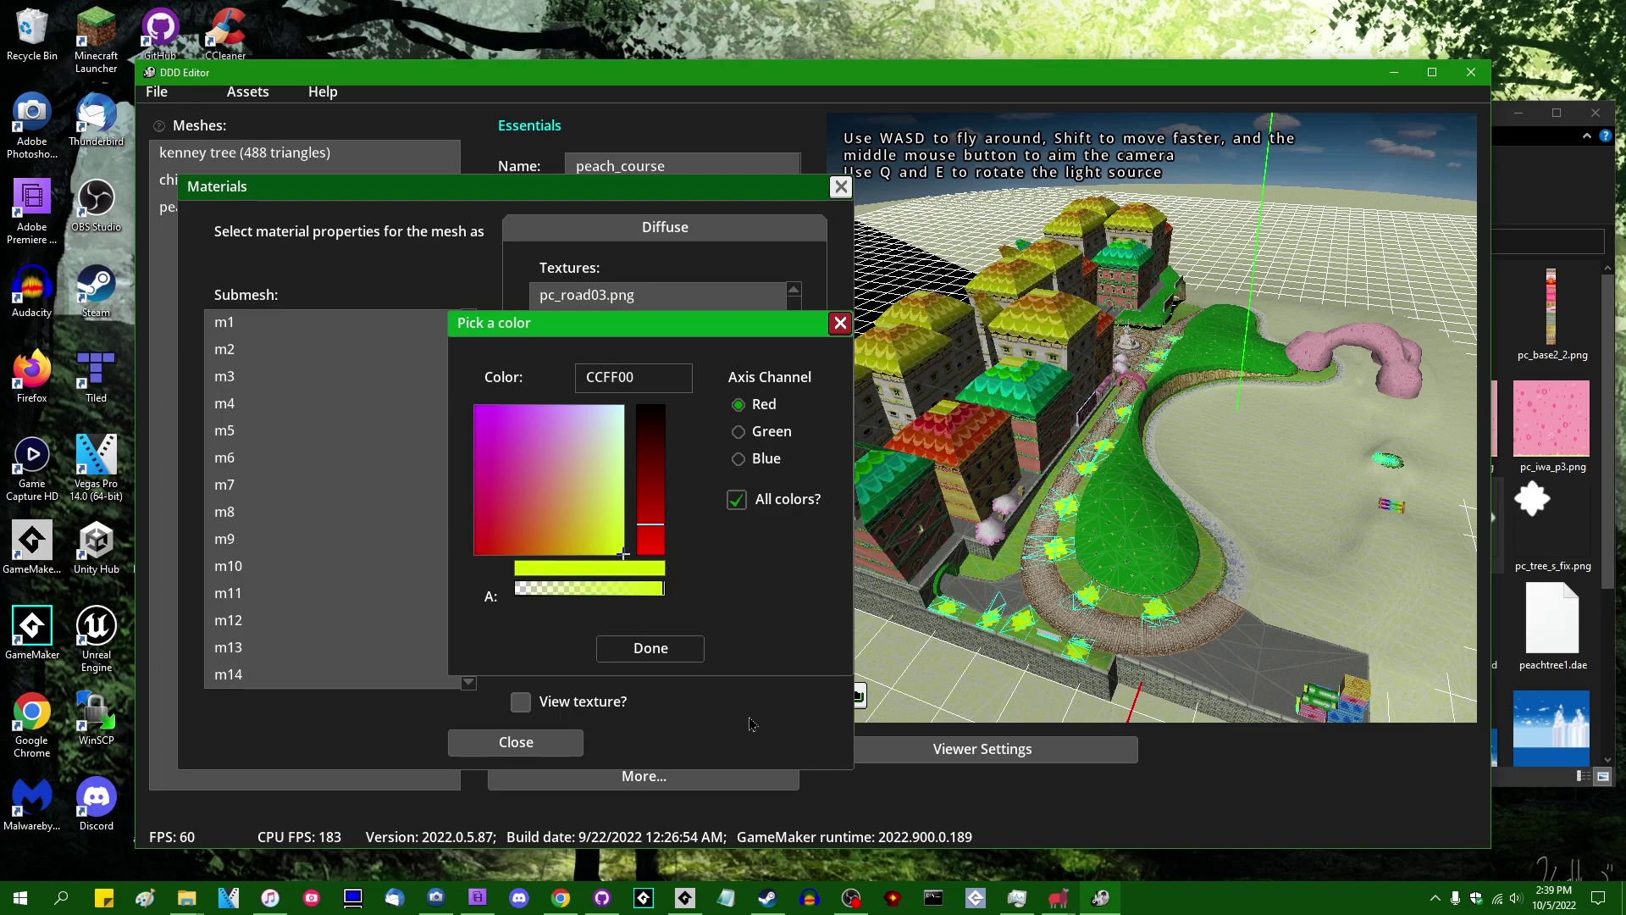
{"action": "left_click_drag", "start_coordinate": [657, 527], "coordinate": [669, 373]}
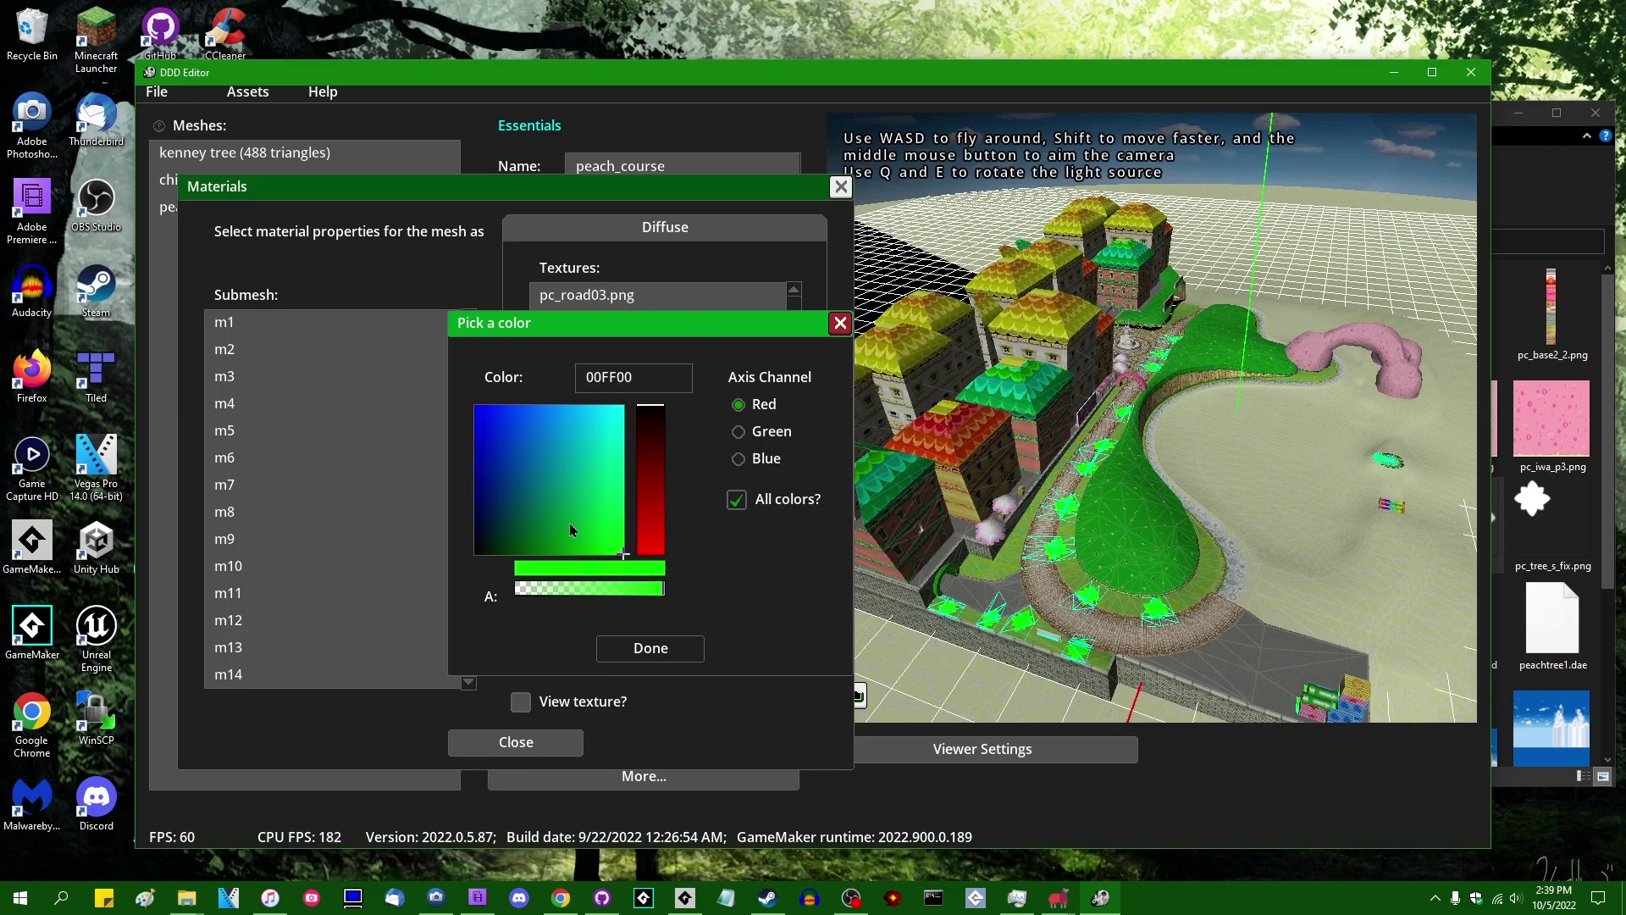
{"action": "left_click_drag", "start_coordinate": [544, 508], "coordinate": [69, 739]}
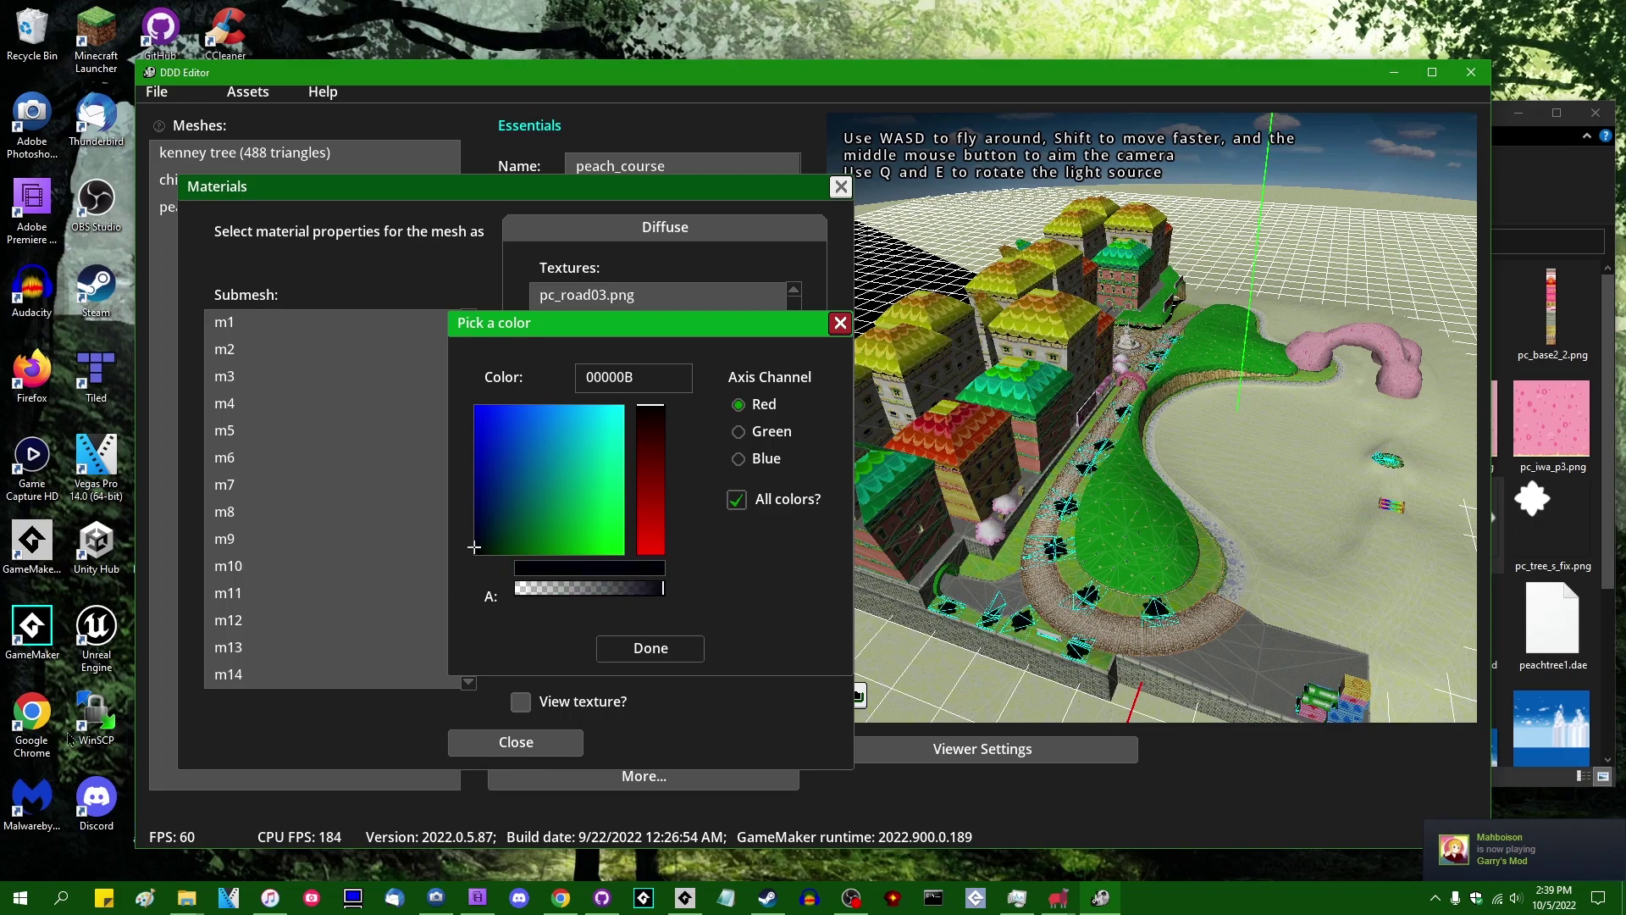
{"action": "left_click", "coordinate": [657, 479]}
{"action": "left_click_drag", "start_coordinate": [518, 500], "coordinate": [505, 430]}
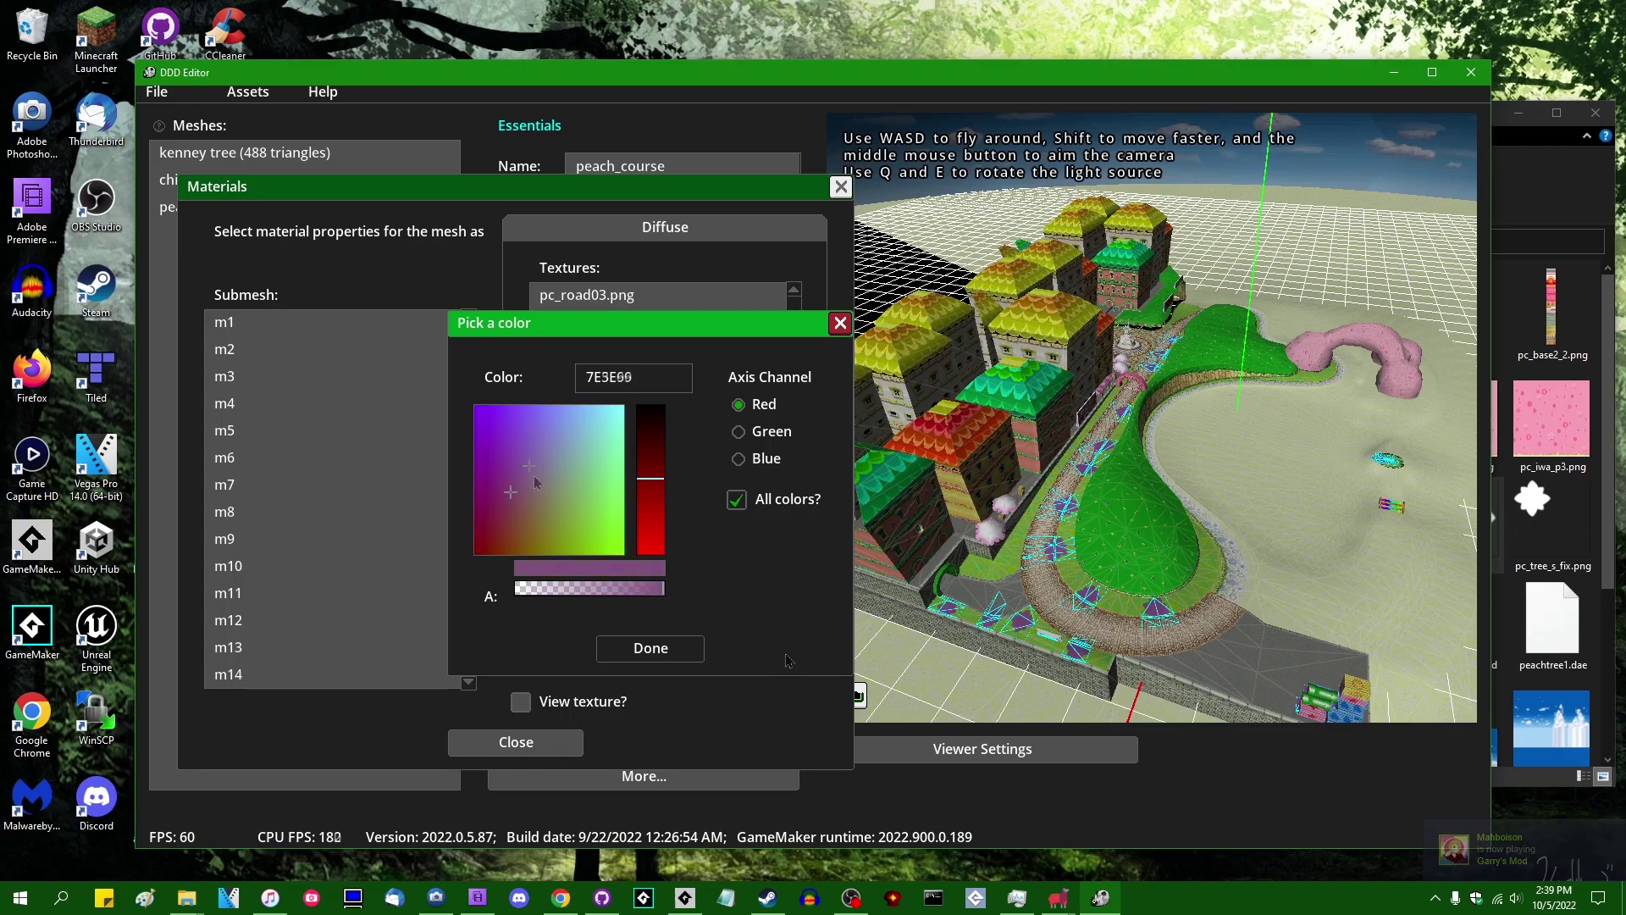
{"action": "left_click", "coordinate": [680, 654]}
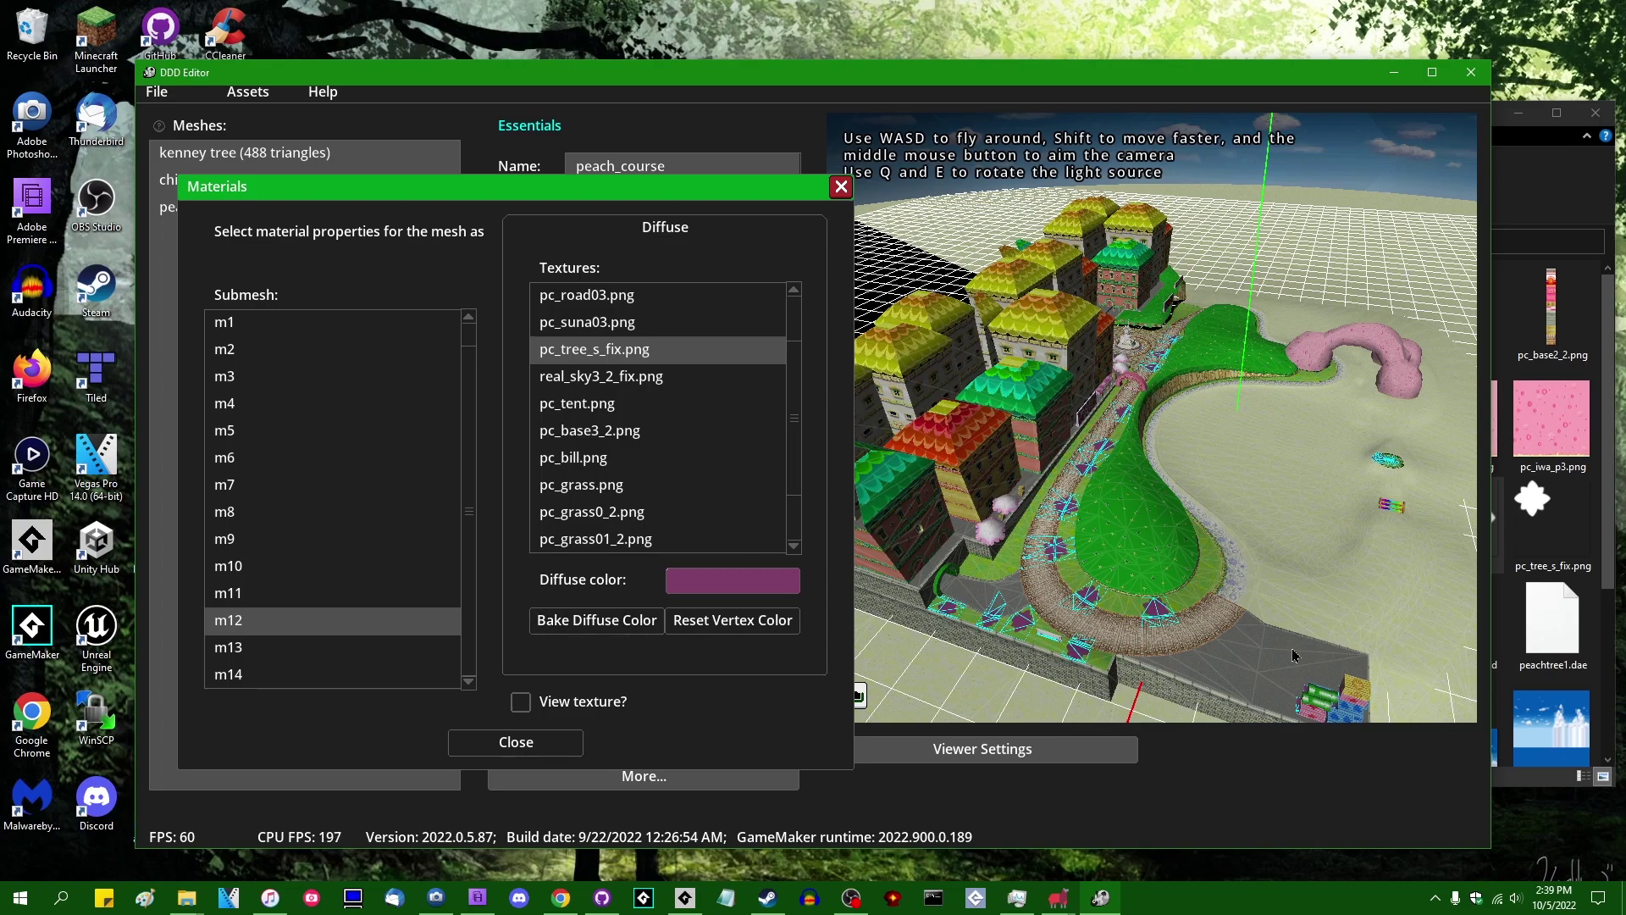
{"action": "left_click", "coordinate": [599, 626]}
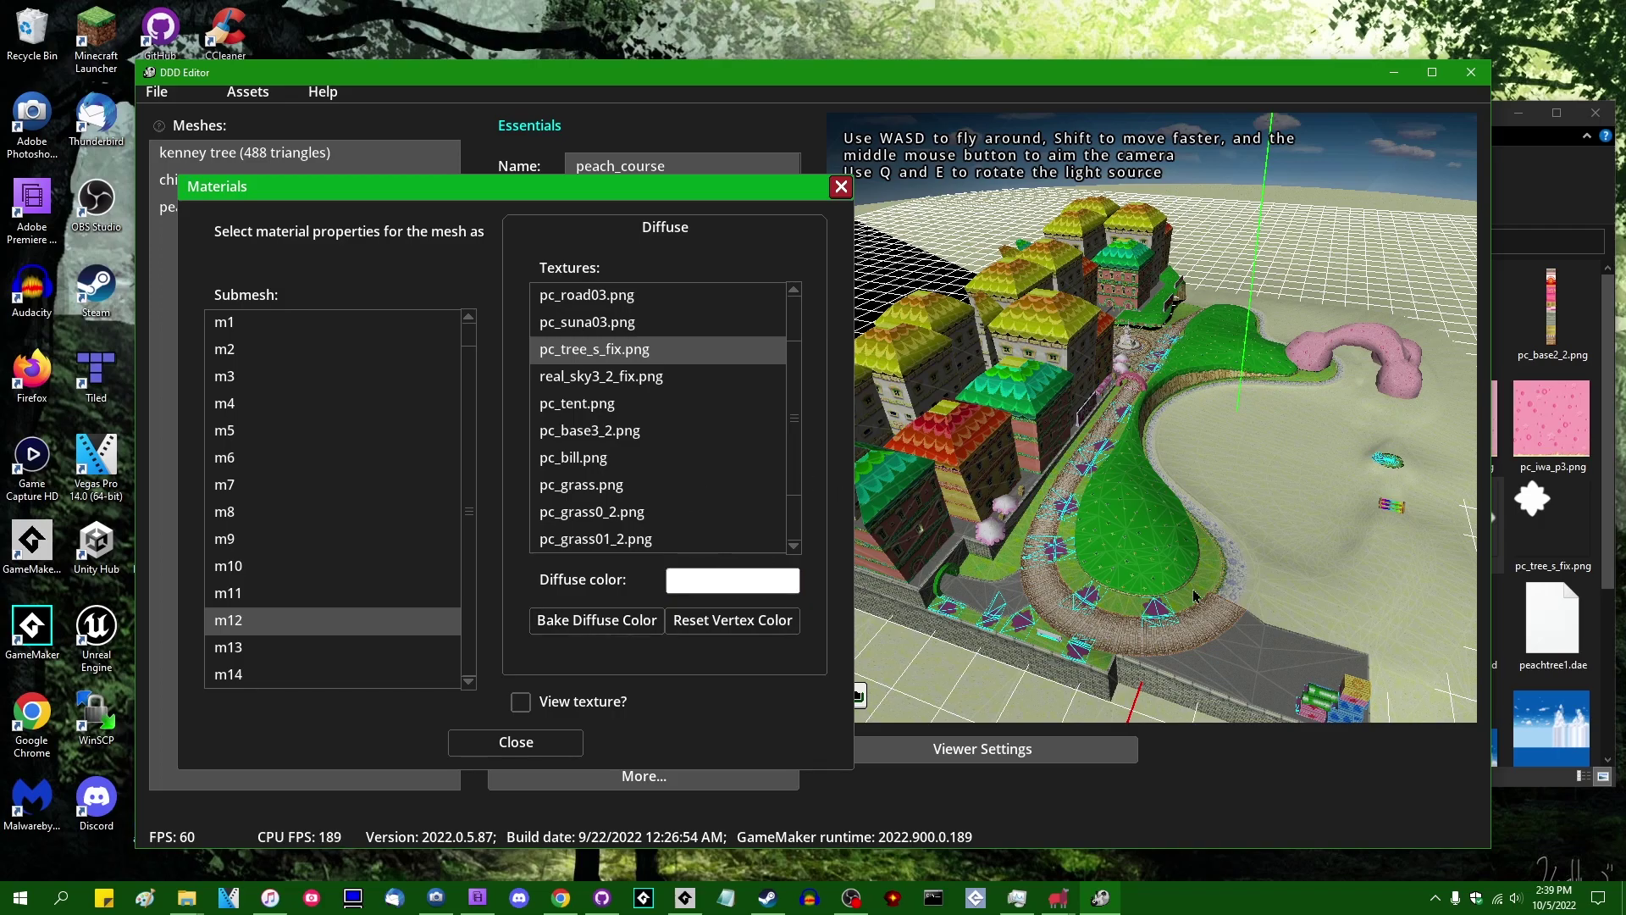
Close the material settings and examine the purple flower shapes along the course road up close and from above
{"action": "left_click", "coordinate": [569, 742]}
{"action": "key", "text": "w"}
{"action": "mouse_move", "coordinate": [1127, 423]}
{"action": "middle_mouse_down"}
{"action": "mouse_move", "coordinate": [1172, 401]}
{"action": "mouse_move", "coordinate": [1152, 407]}
{"action": "middle_mouse_up"}
{"action": "key", "text": "w"}
{"action": "key", "text": "w"}
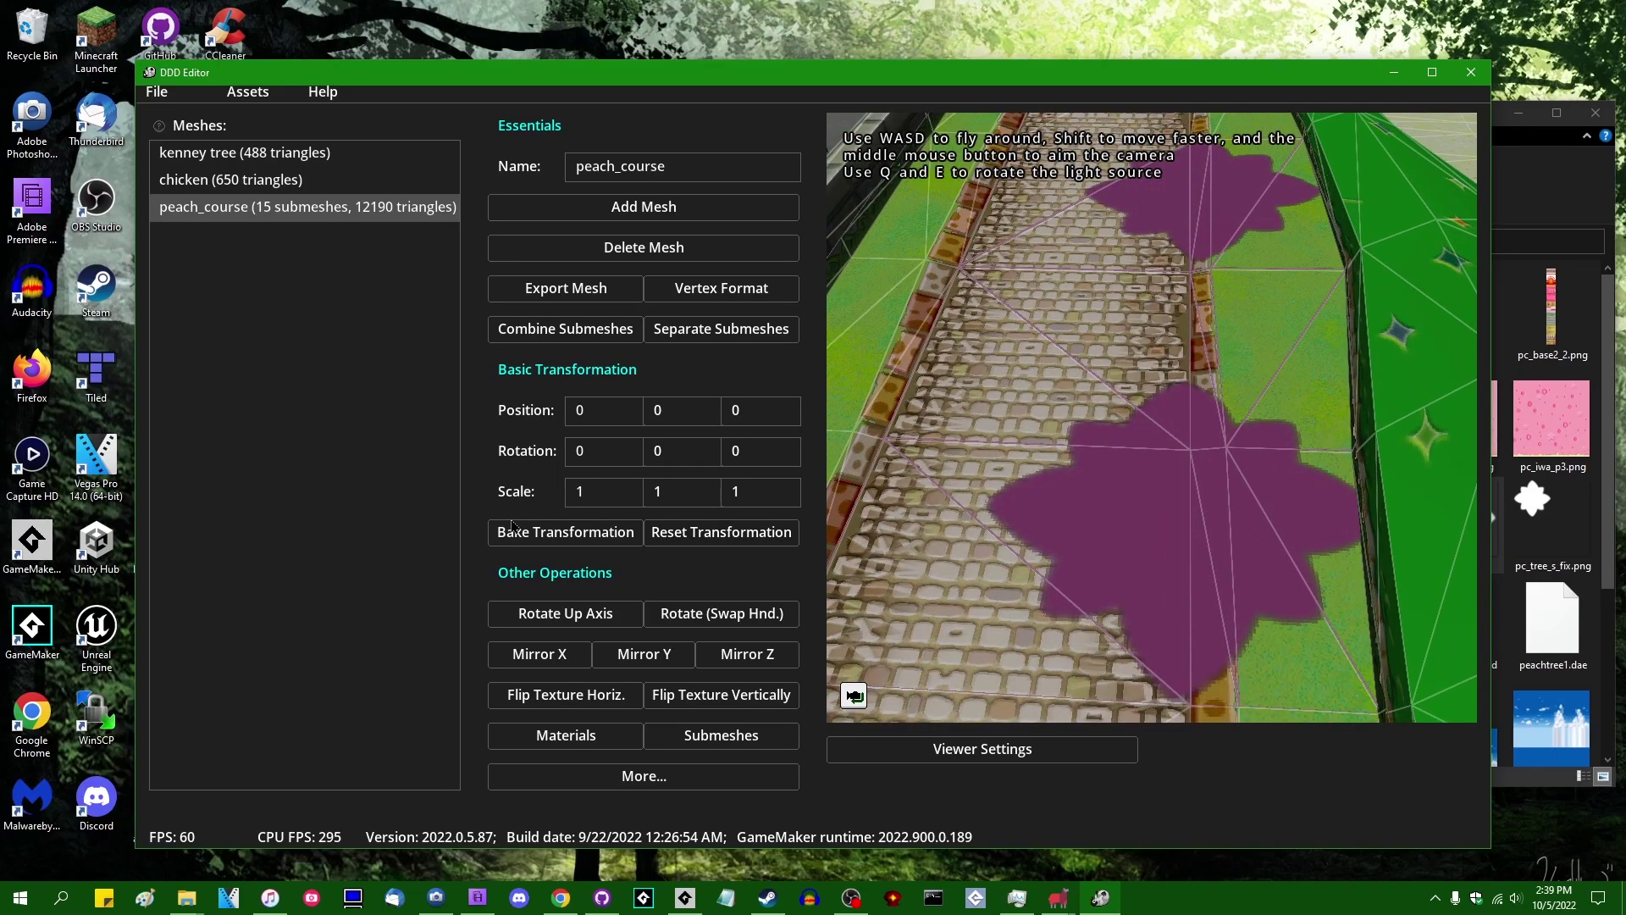
{"action": "key", "text": "s"}
{"action": "middle_click_drag", "start_coordinate": [1208, 449], "coordinate": [1153, 406]}
{"action": "key", "text": "s"}
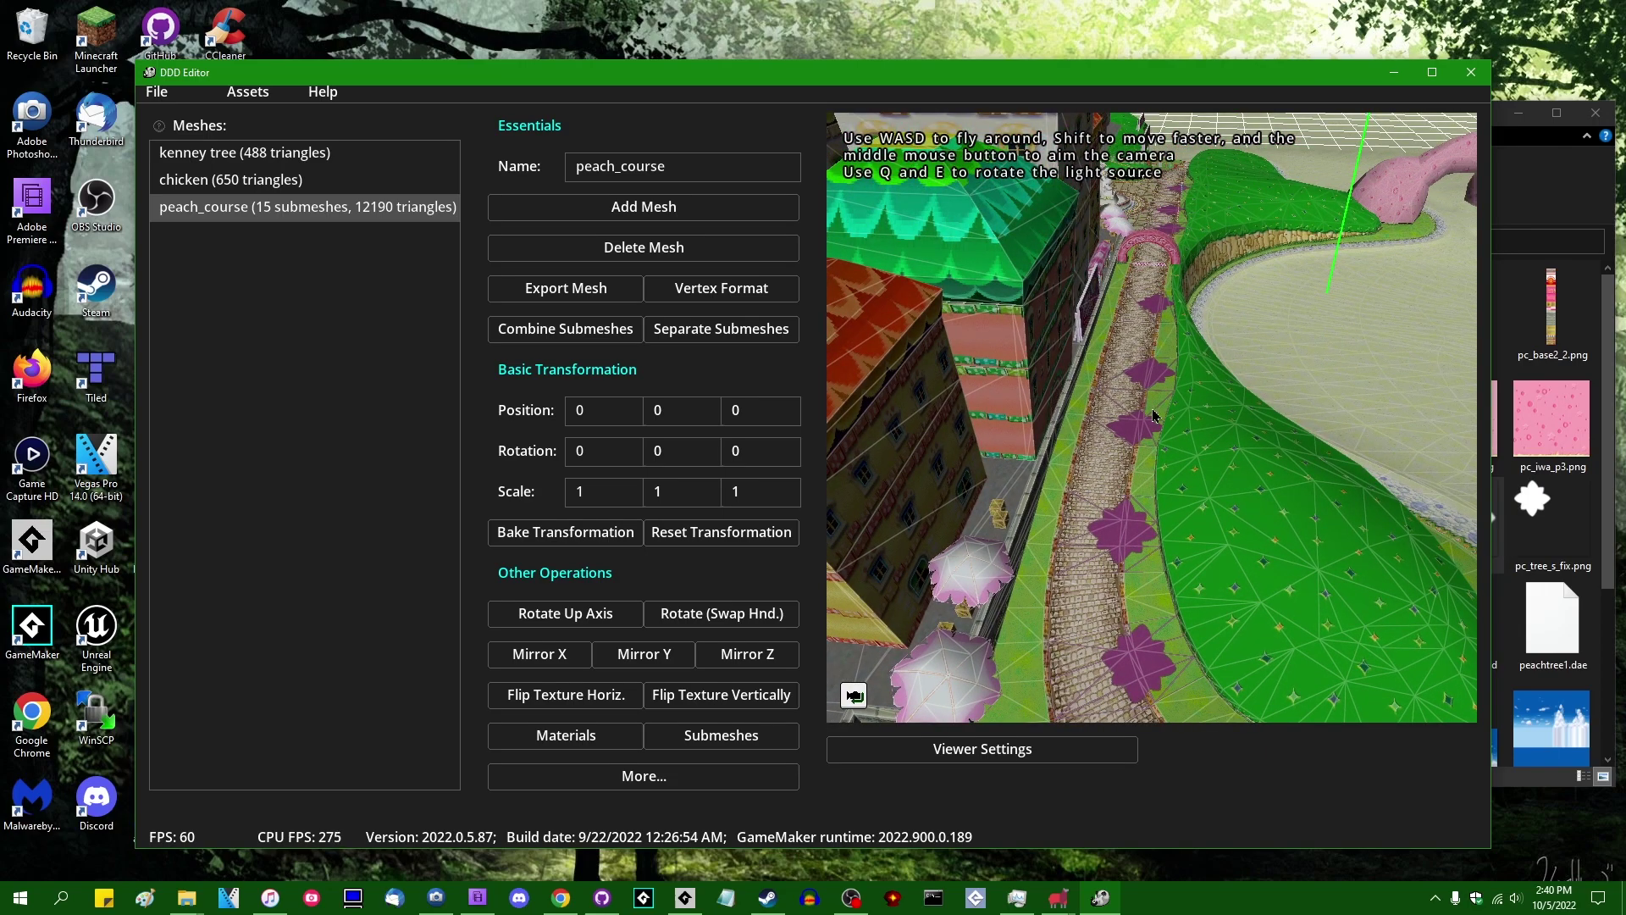
{"action": "key", "text": "s"}
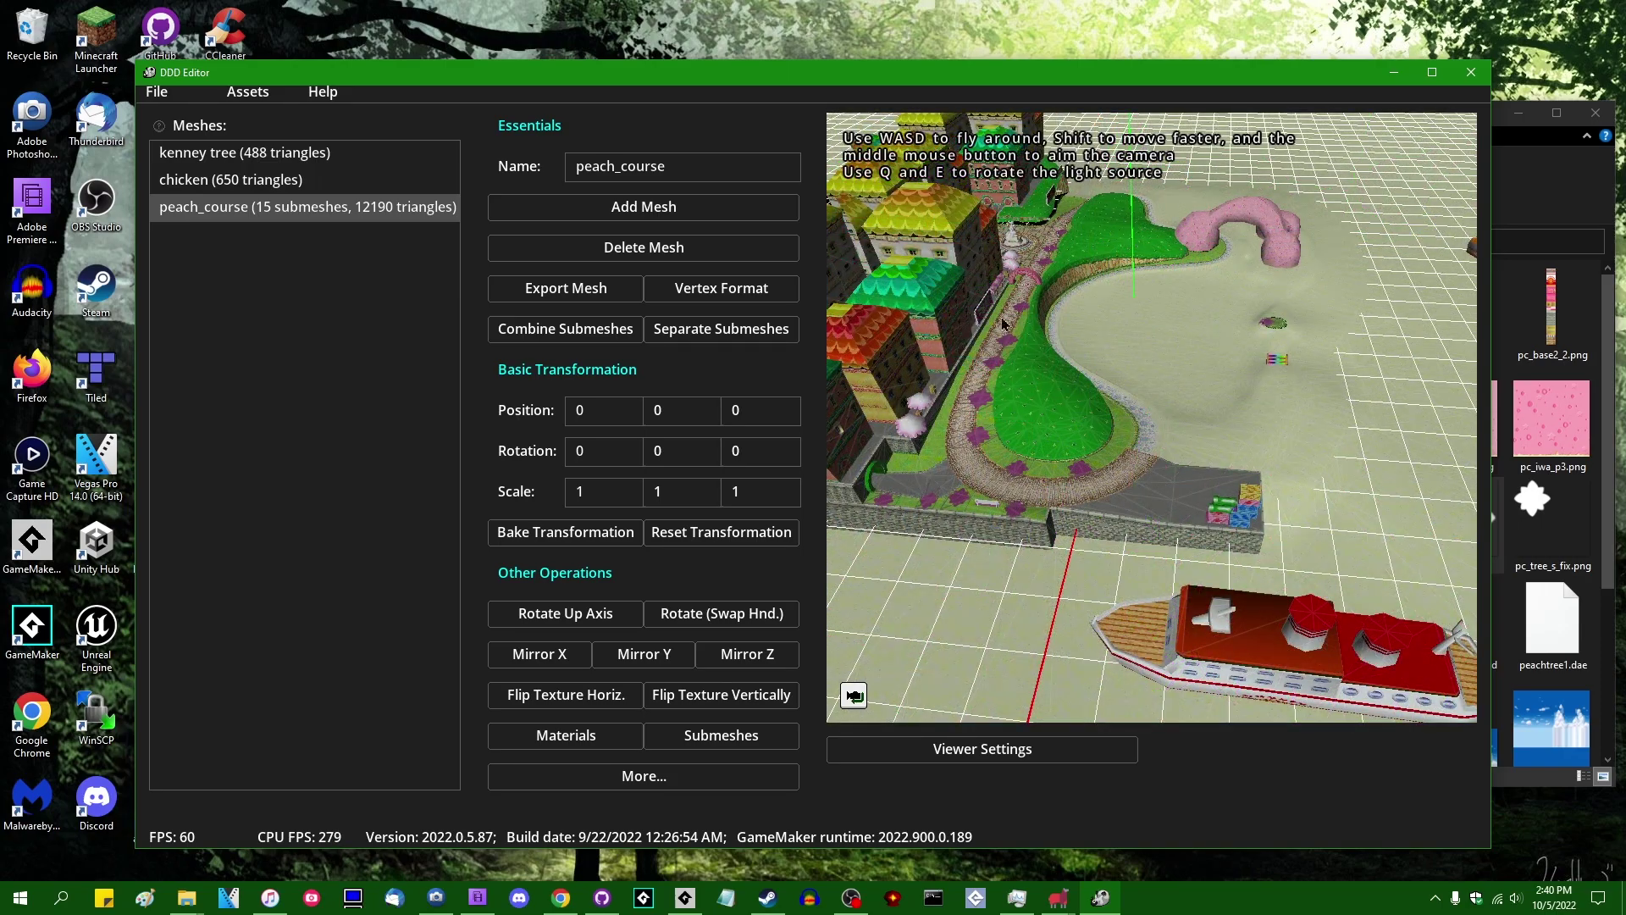
{"action": "middle_click_drag", "start_coordinate": [1156, 389], "coordinate": [1152, 405]}
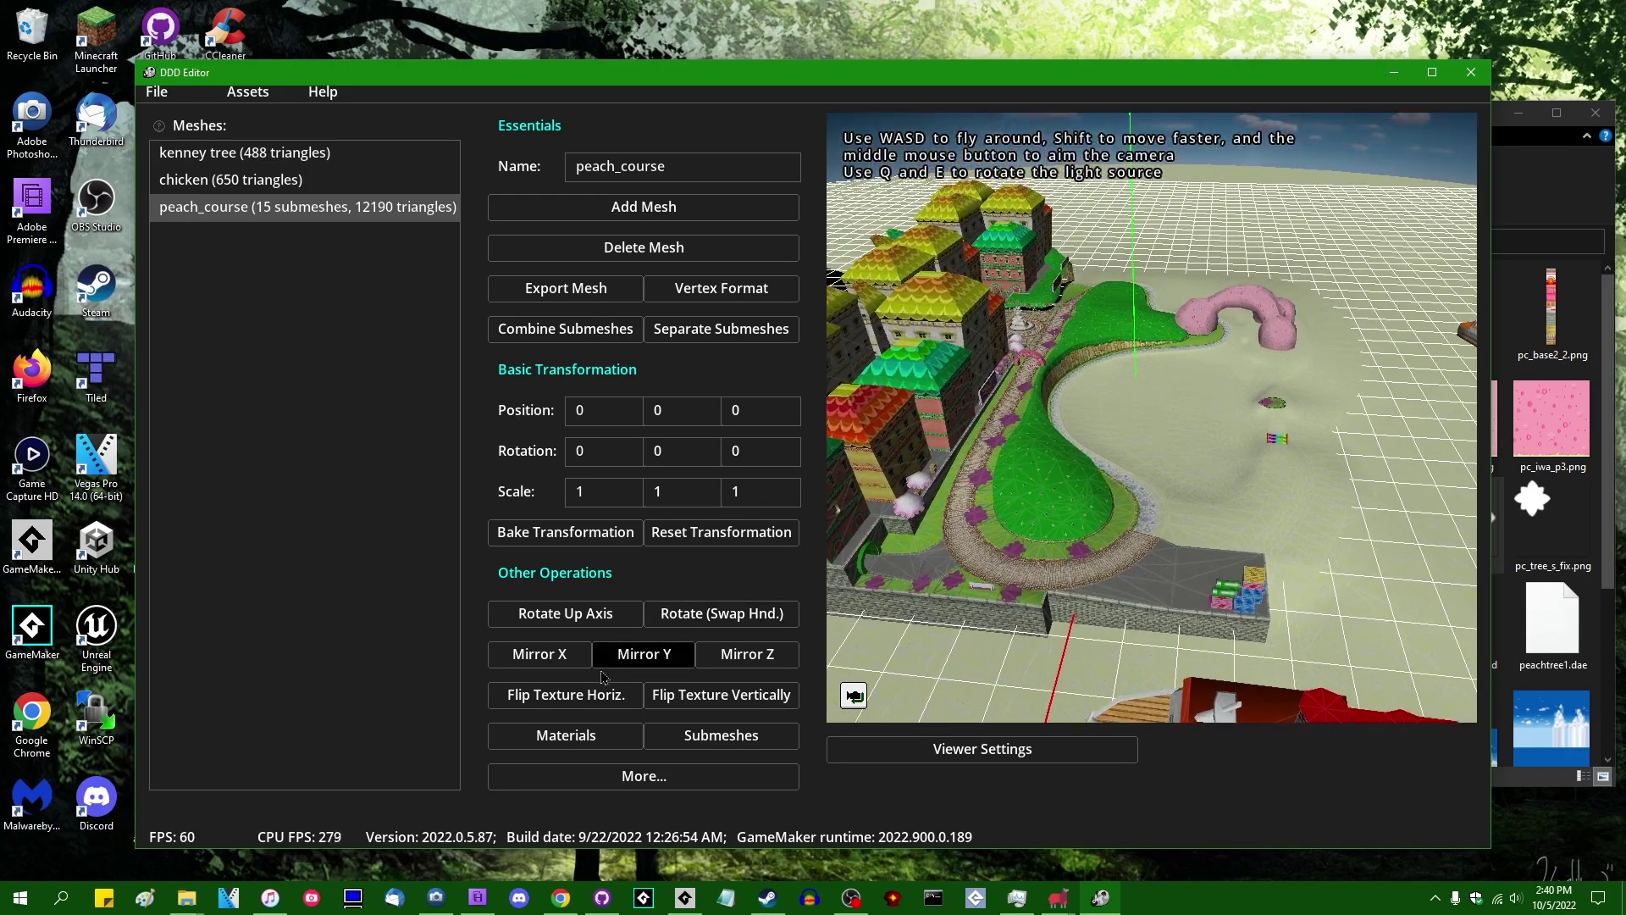
Rotate the up axis of the peach_course mesh, and rotate it with swapped handedness so that the course lies flat on the grid
{"action": "left_click", "coordinate": [557, 621]}
{"action": "left_click", "coordinate": [561, 623]}
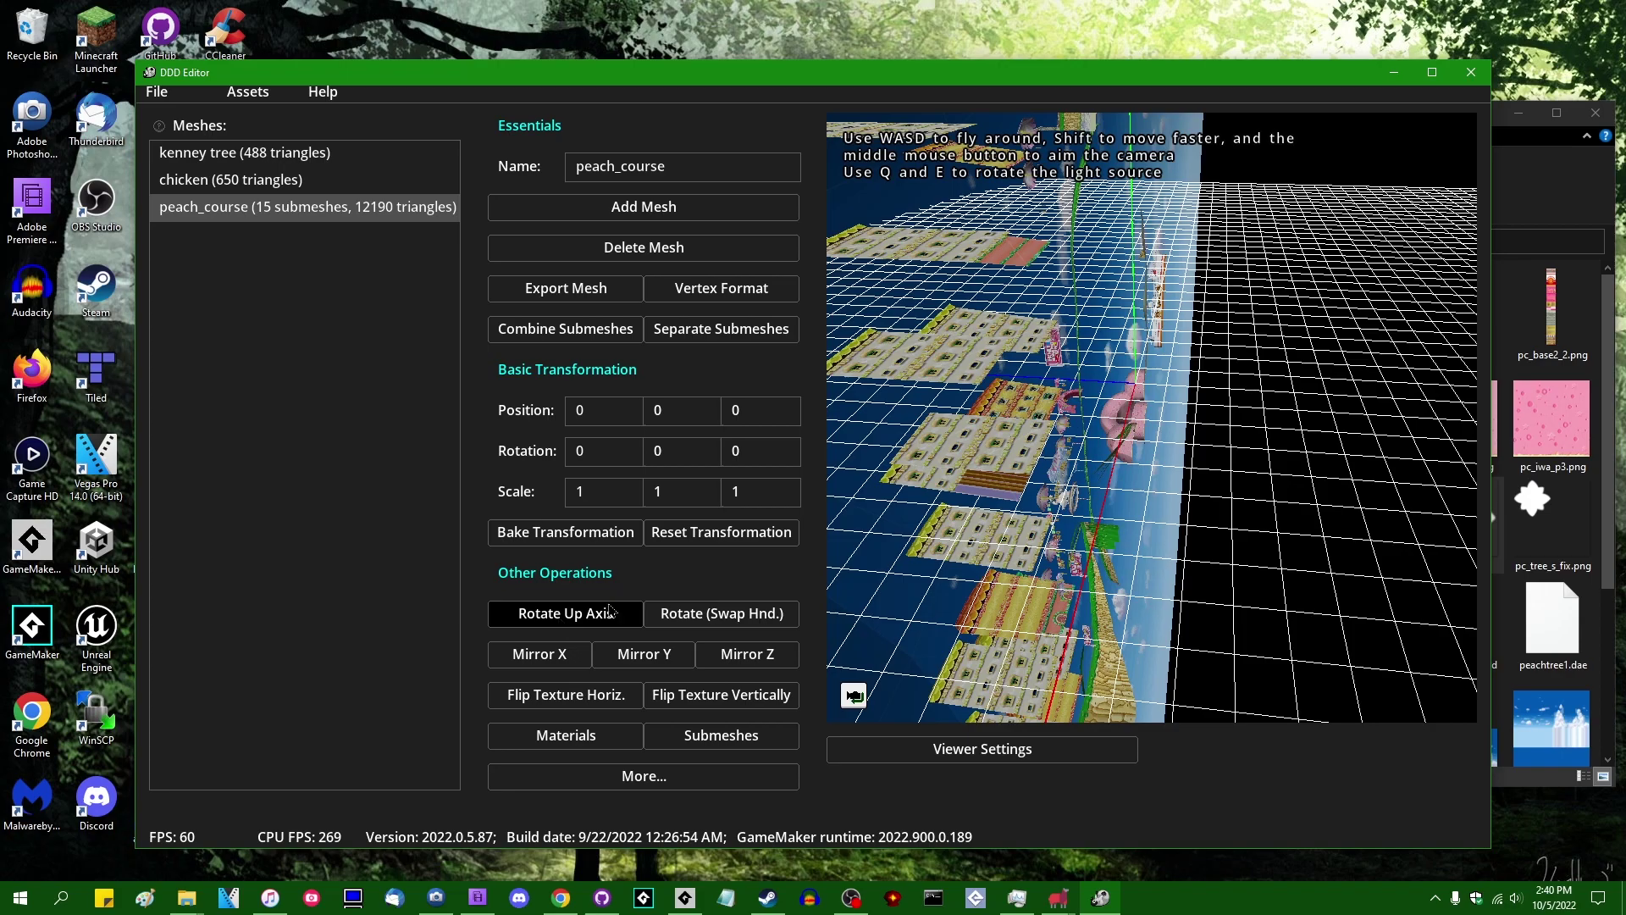
{"action": "left_click", "coordinate": [752, 618]}
{"action": "middle_click_drag", "start_coordinate": [1097, 483], "coordinate": [1153, 406]}
{"action": "key", "text": "w"}
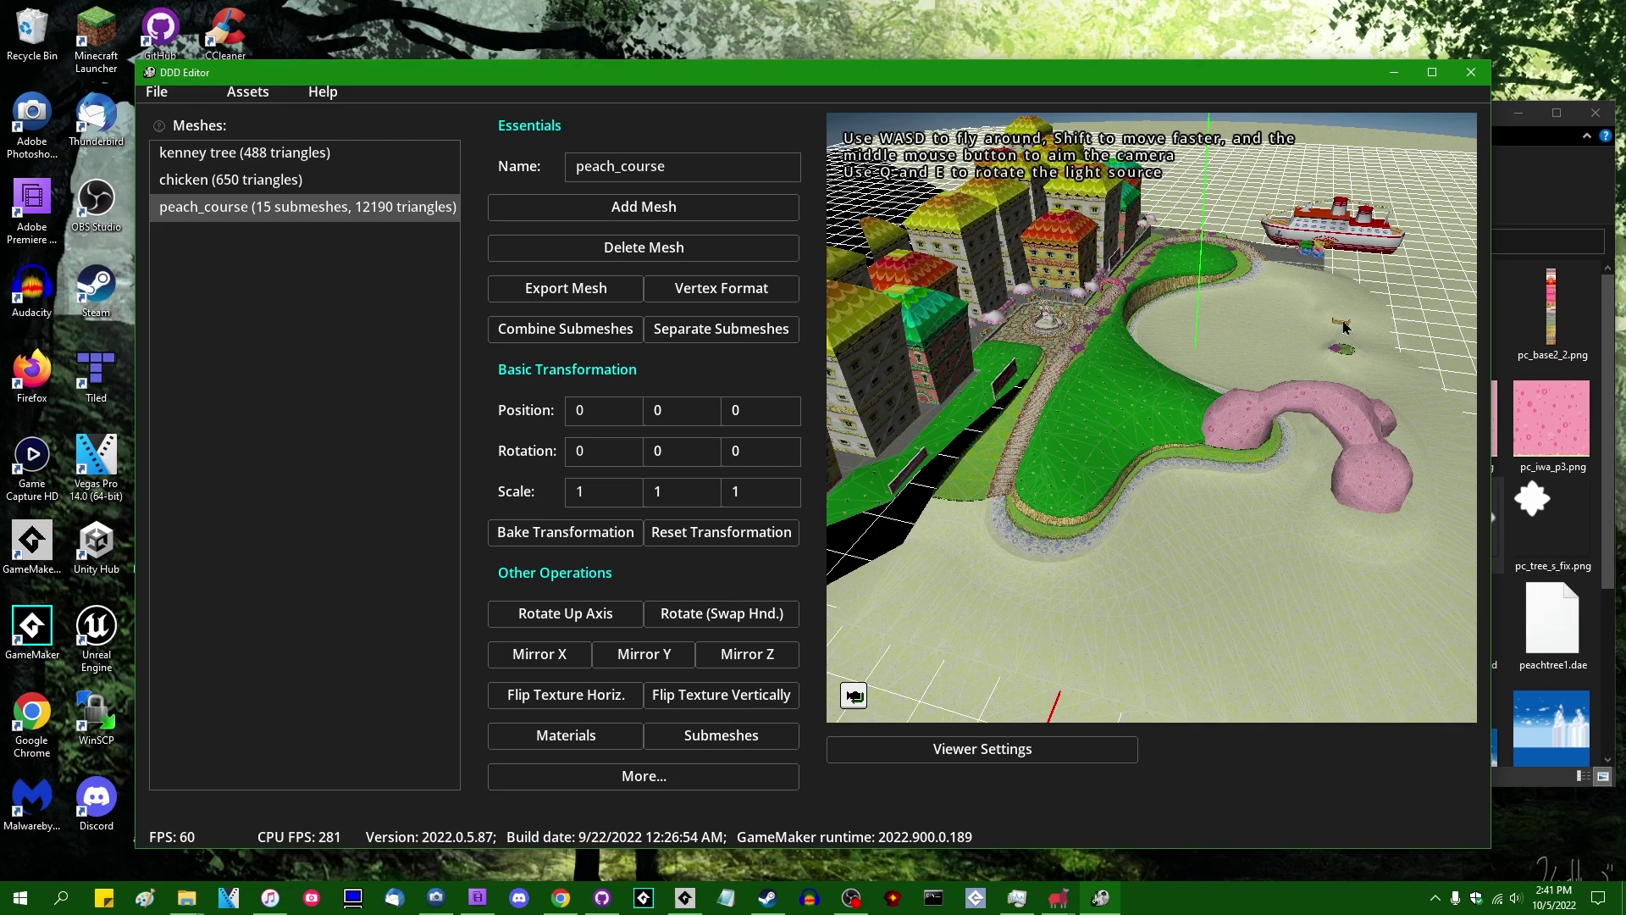
{"action": "middle_click_drag", "start_coordinate": [1237, 318], "coordinate": [1154, 411]}
{"action": "key", "text": "w"}
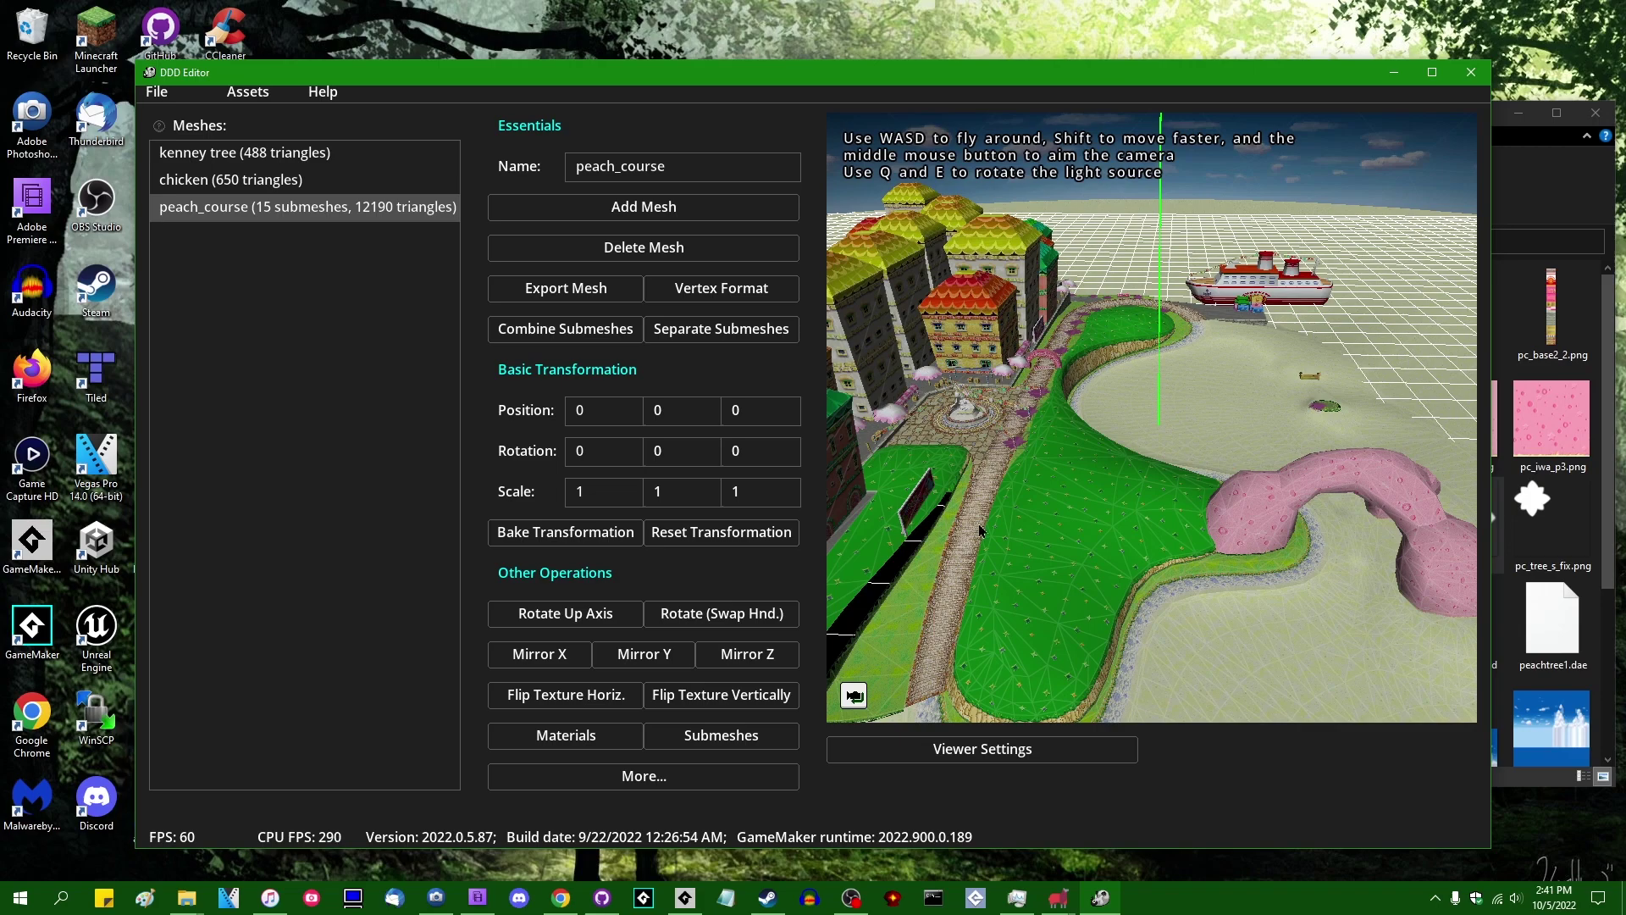
Open the submesh options of peach_course and inspect which parts of the course belong to submeshes m0, m1, m2 and m14
{"action": "left_click", "coordinate": [754, 737]}
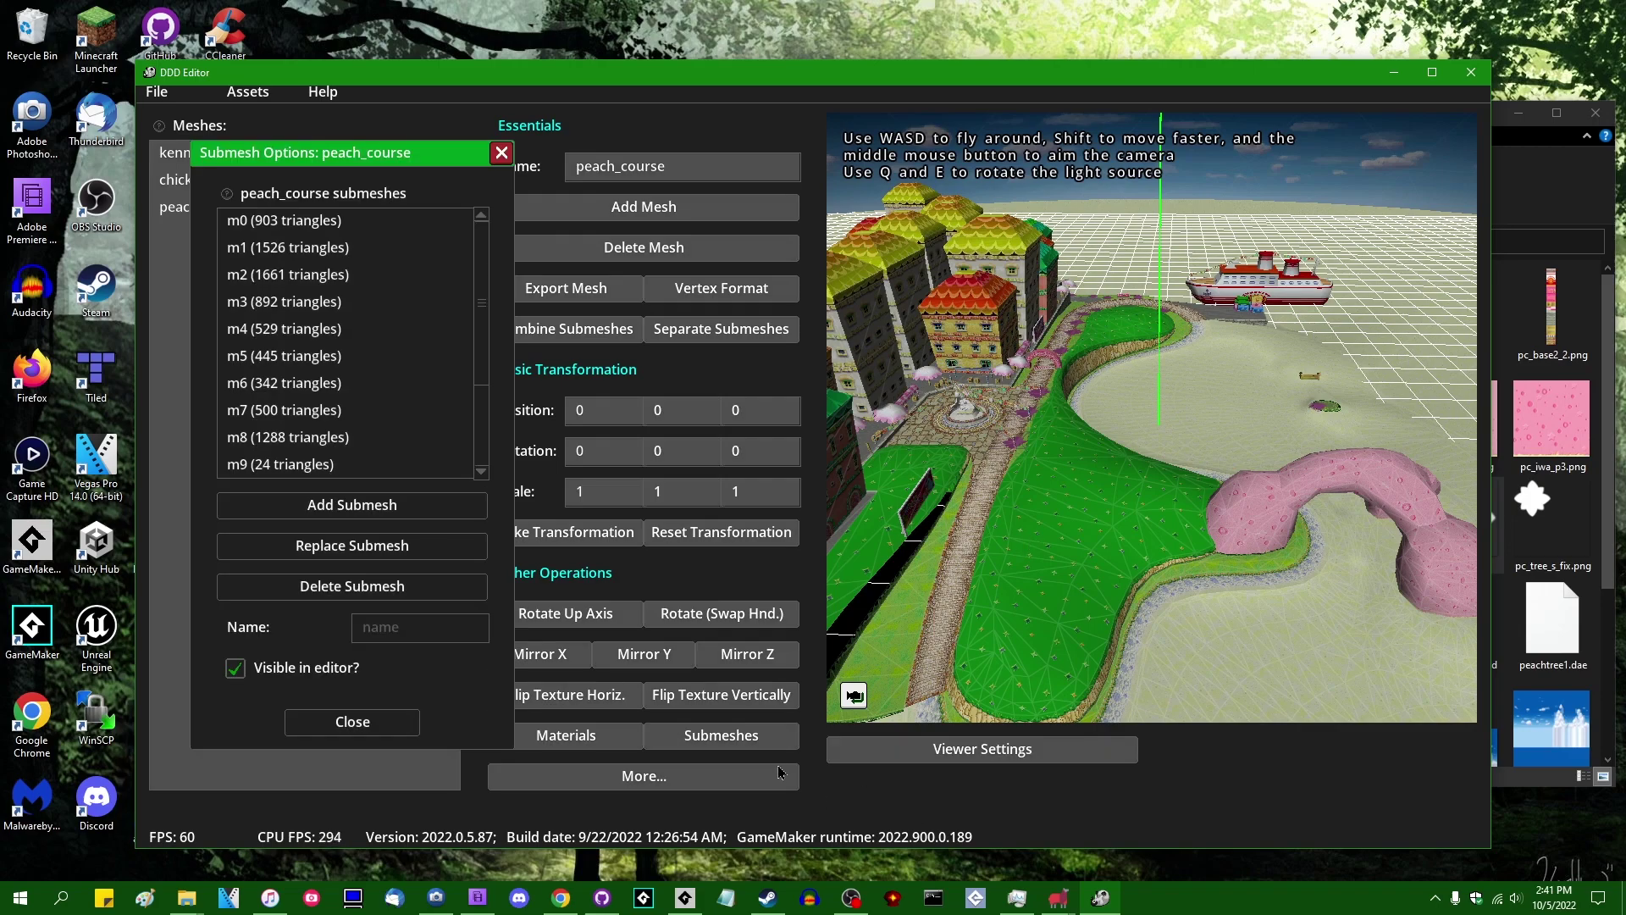
{"action": "left_click", "coordinate": [367, 308]}
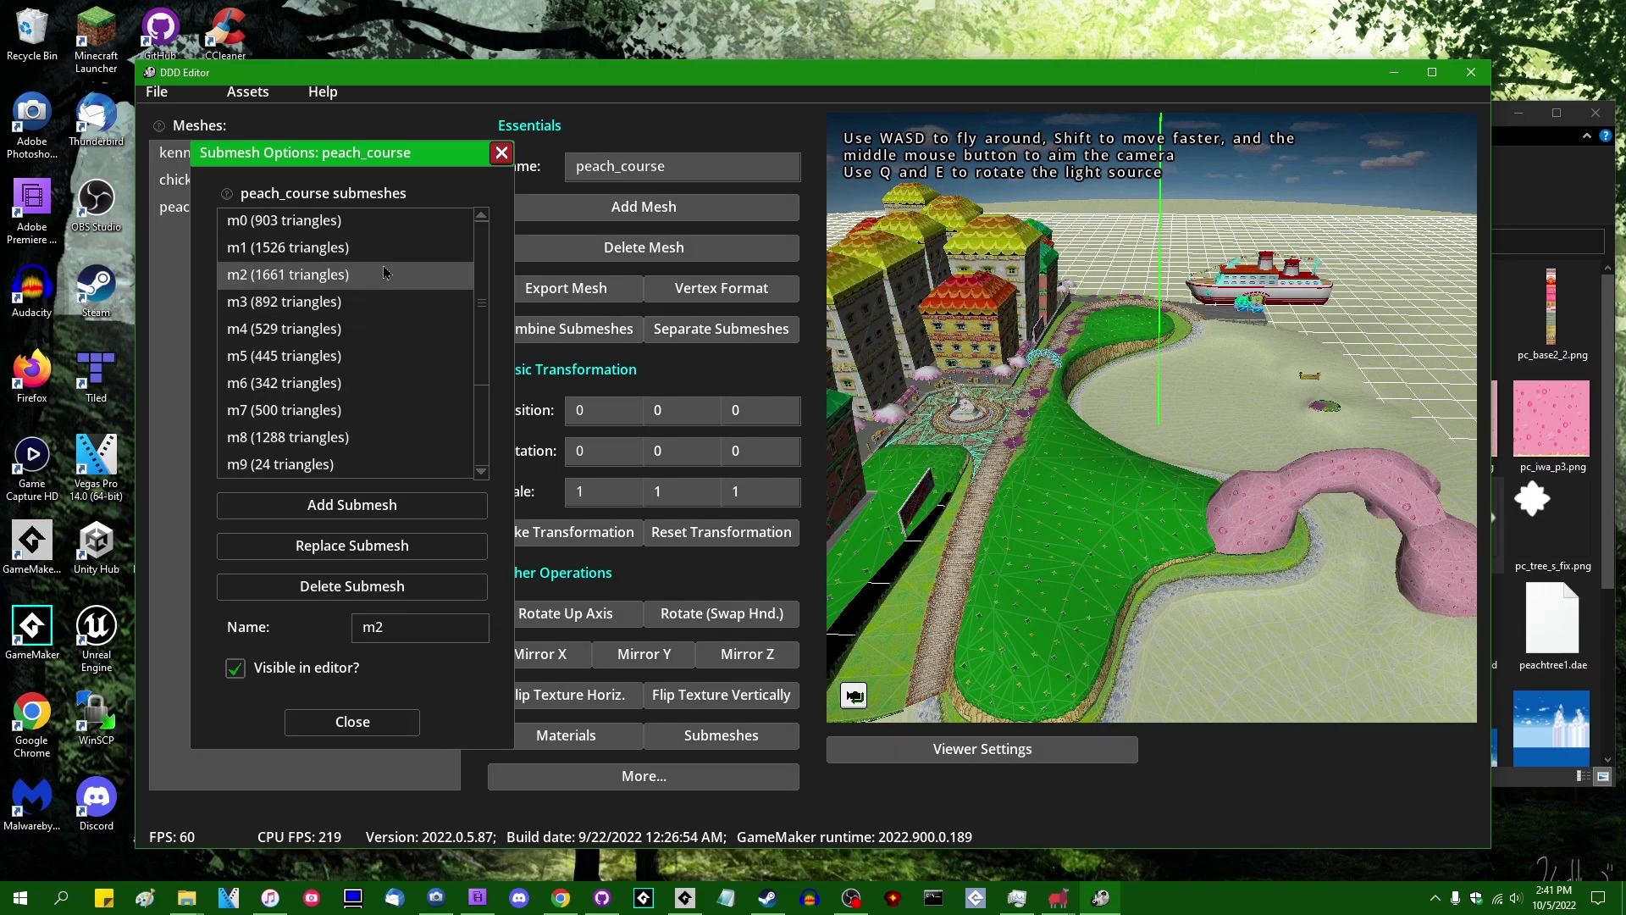
{"action": "left_click", "coordinate": [379, 225]}
{"action": "left_click", "coordinate": [385, 250]}
{"action": "left_click", "coordinate": [407, 276]}
{"action": "left_click", "coordinate": [407, 253]}
{"action": "left_click", "coordinate": [415, 222]}
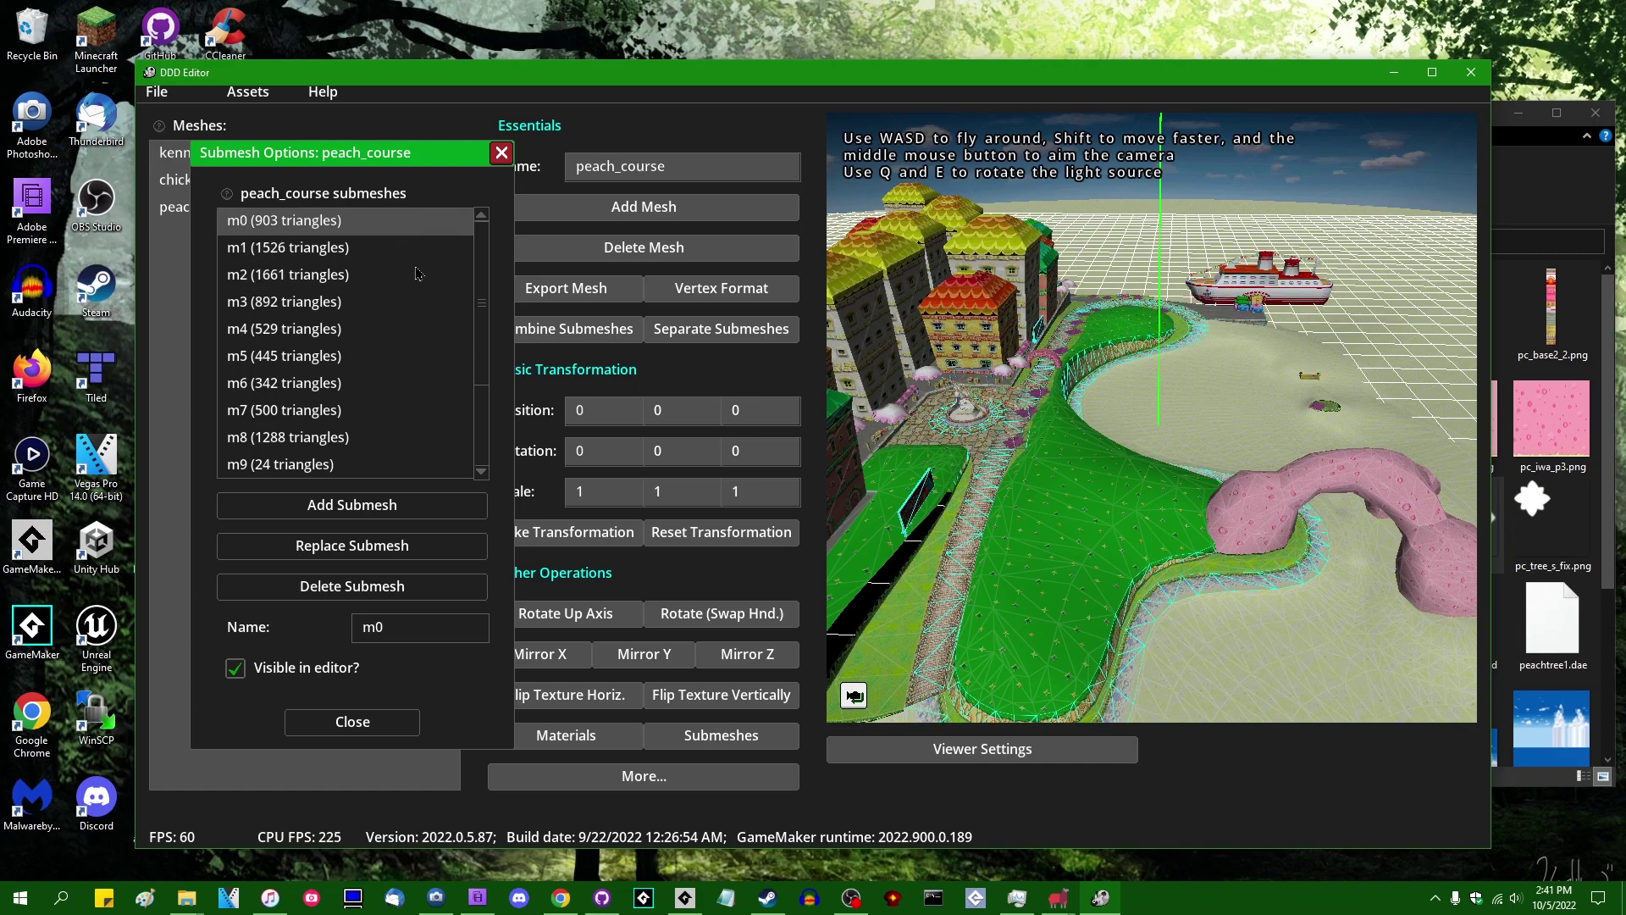
{"action": "scroll", "coordinate": [477, 279], "scroll_direction": "down", "scroll_amount": 5}
{"action": "left_click", "coordinate": [360, 466]}
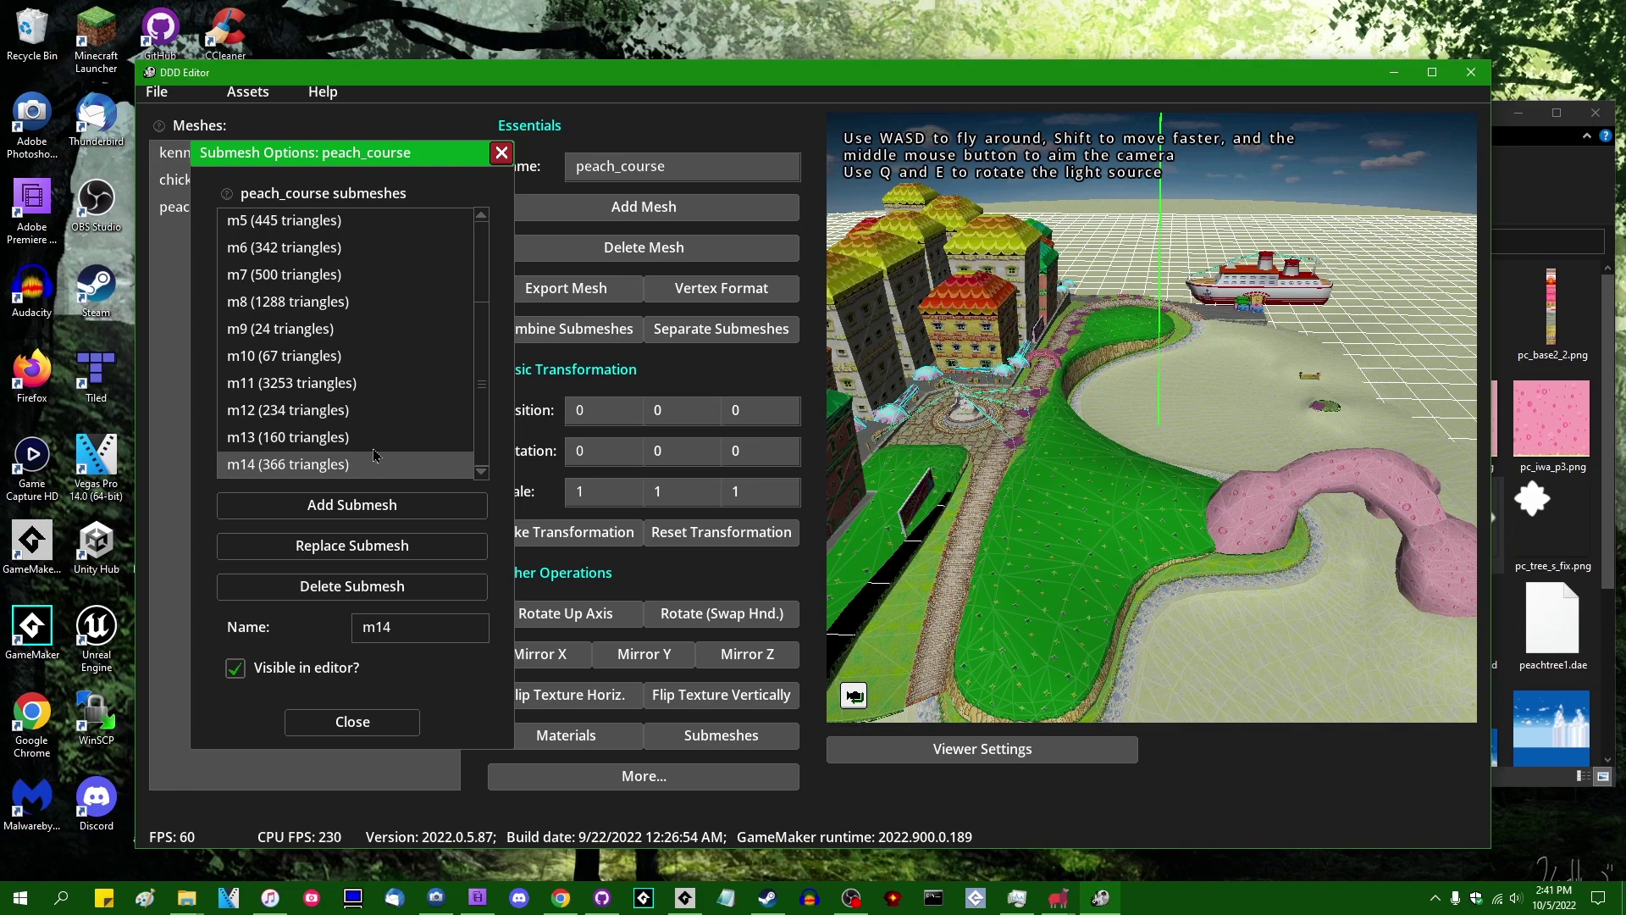
Inspect which parts of the course belong to submeshes m13, m12, m11 and m10, and close the submesh options
{"action": "left_click", "coordinate": [374, 437]}
{"action": "left_click", "coordinate": [376, 411]}
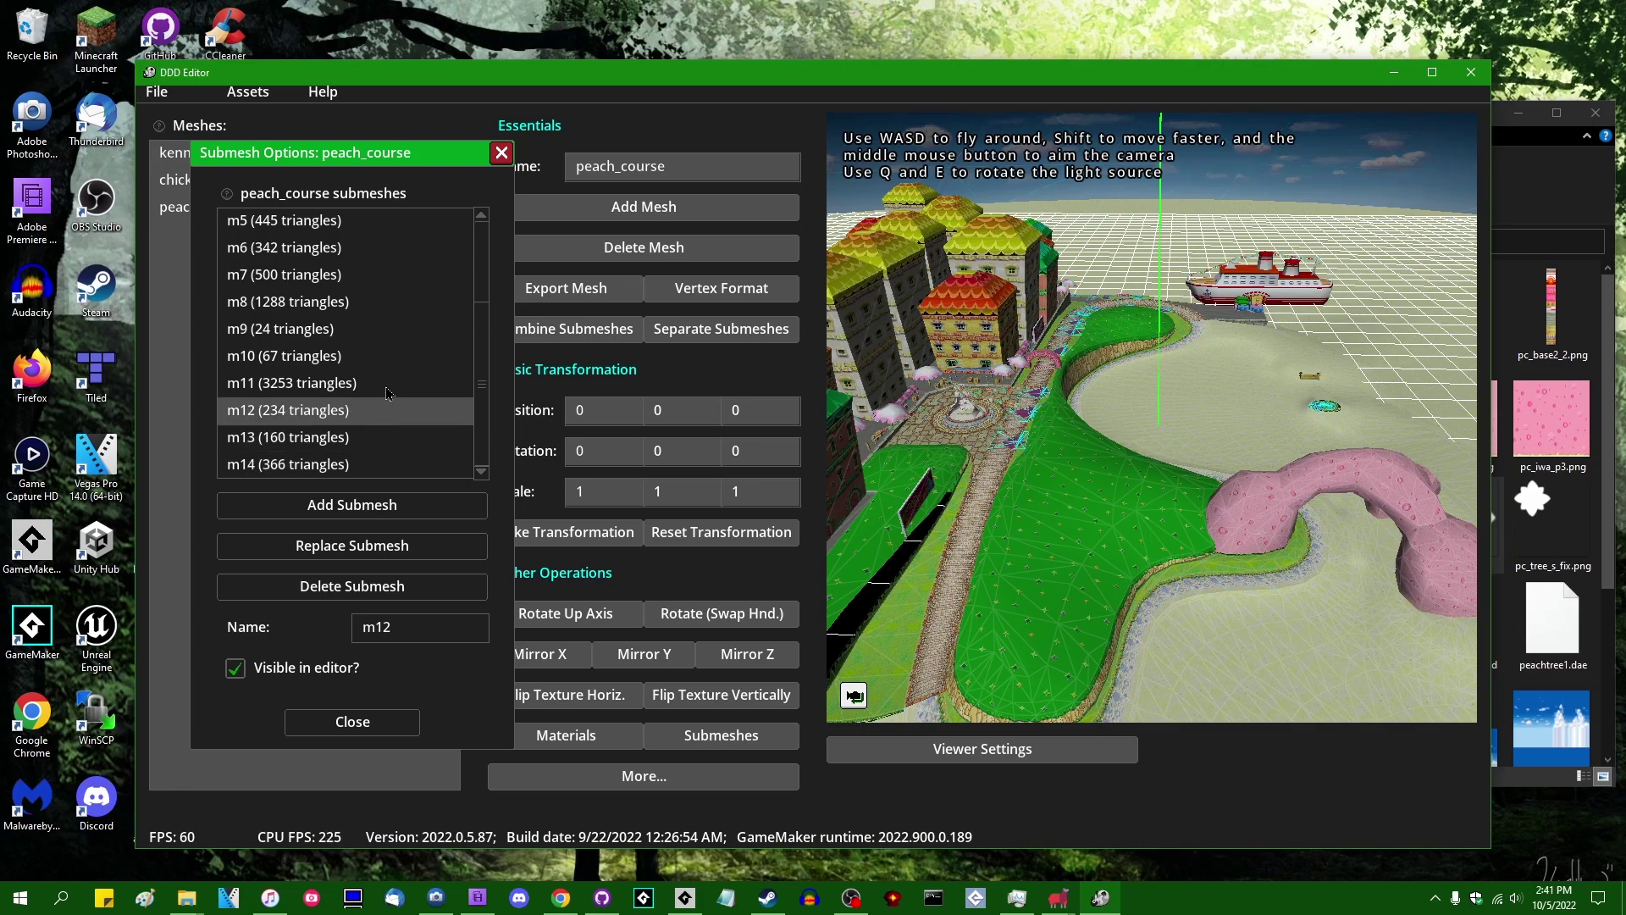
{"action": "left_click", "coordinate": [378, 386]}
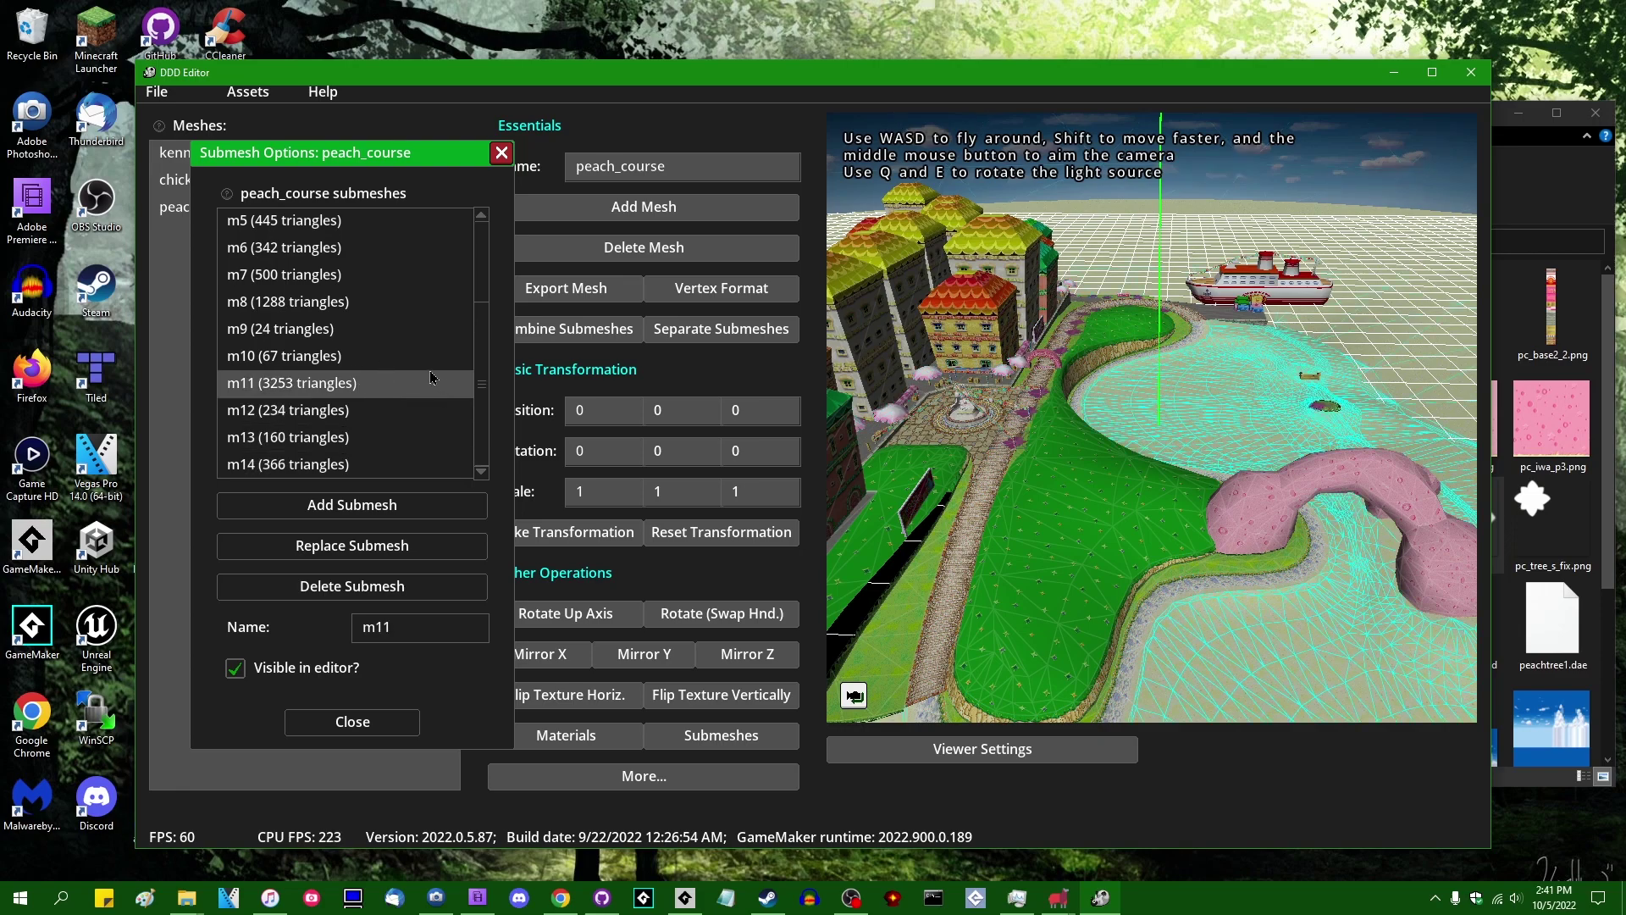
{"action": "left_click", "coordinate": [449, 357]}
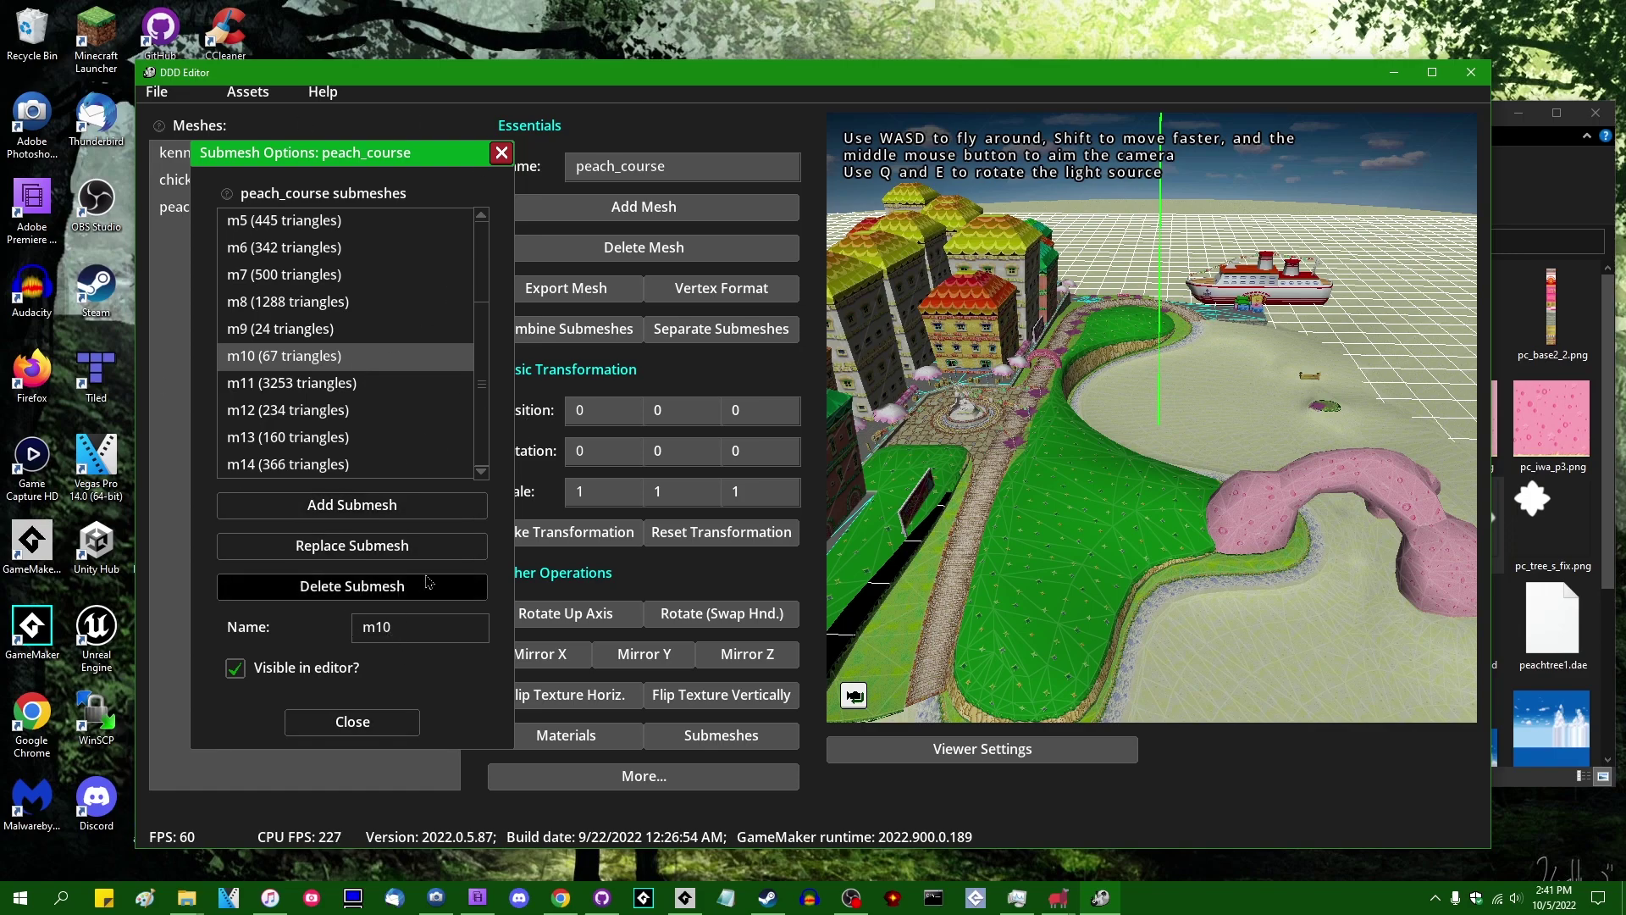
{"action": "left_click", "coordinate": [413, 730]}
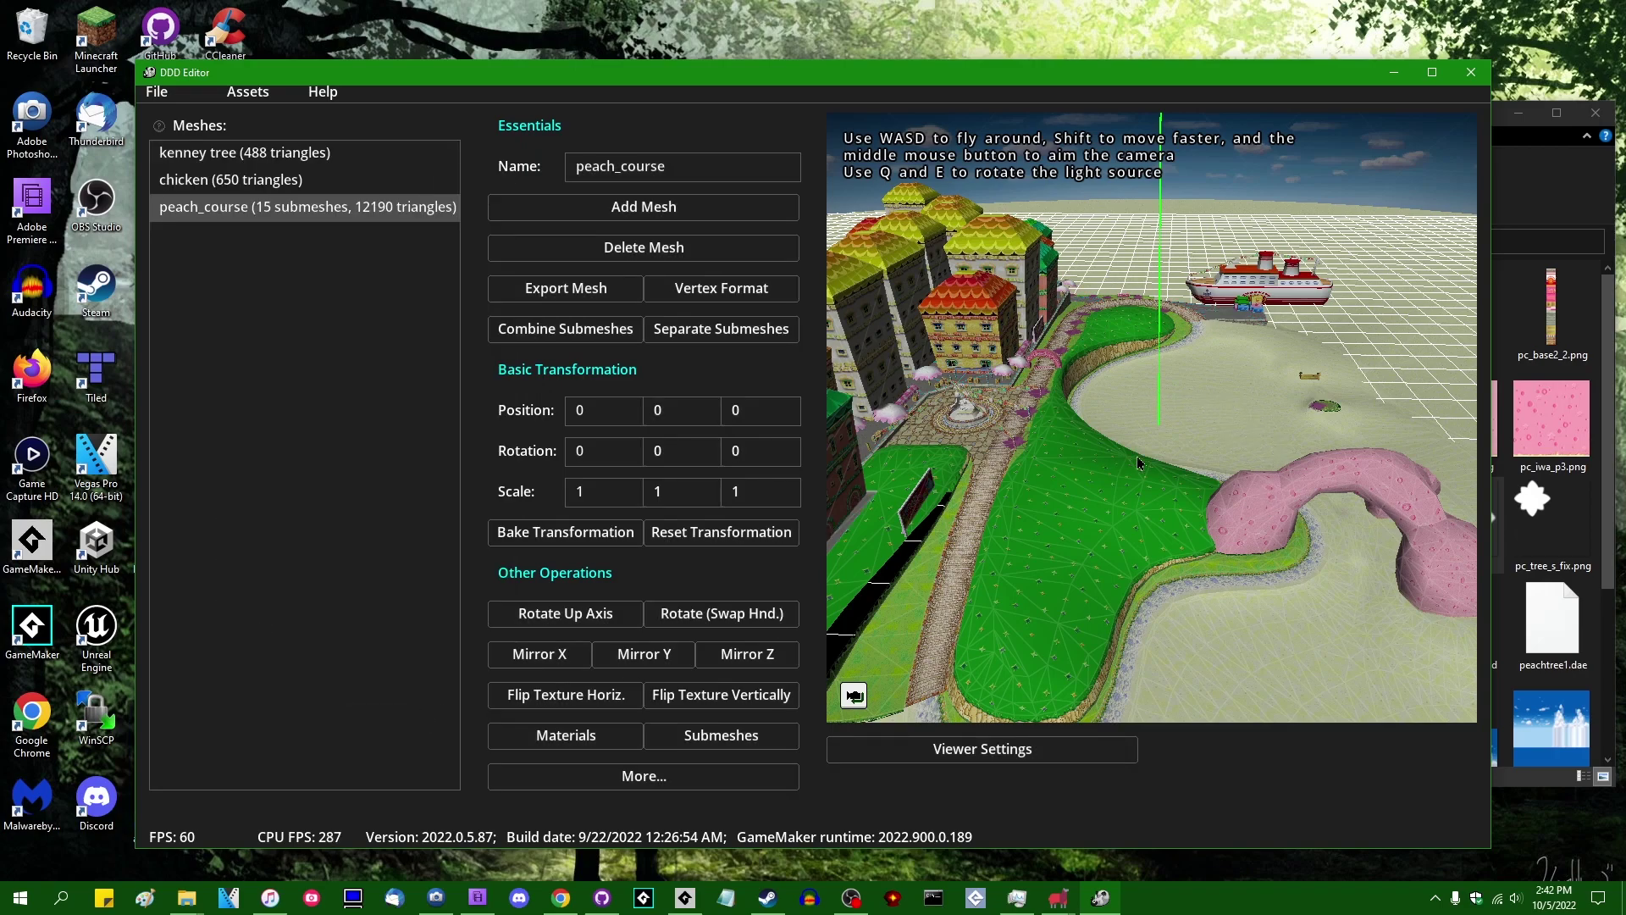
Set smooth normals on peach_course with a threshold of 30, and reset its vertex color
{"action": "left_click", "coordinate": [650, 783]}
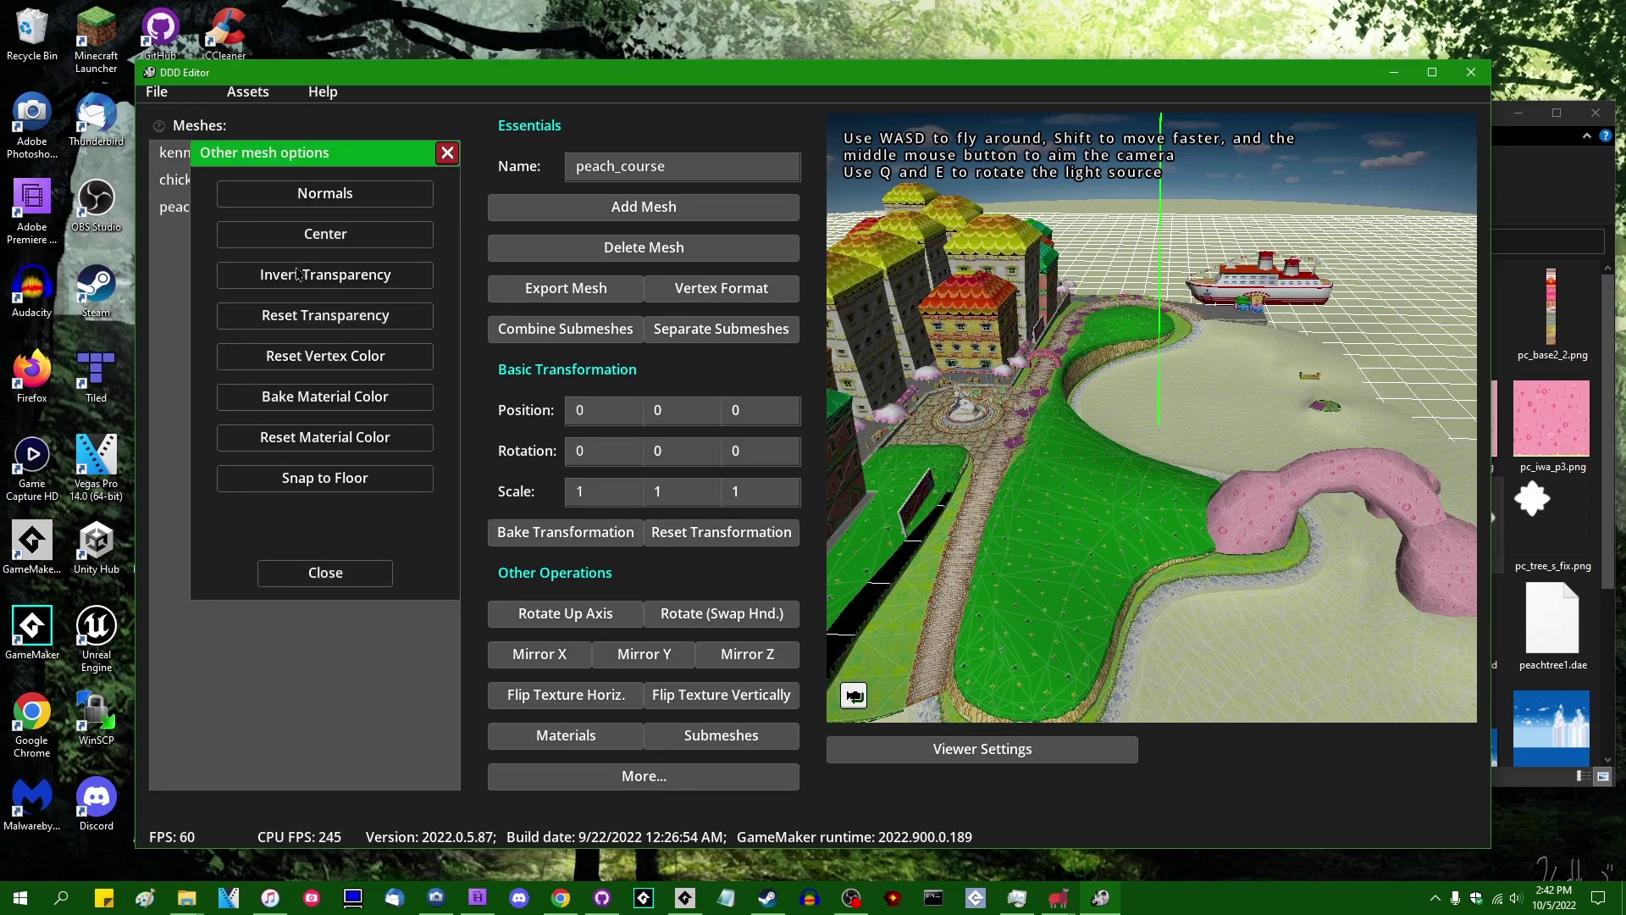
{"action": "left_click_drag", "start_coordinate": [348, 167], "coordinate": [438, 325]}
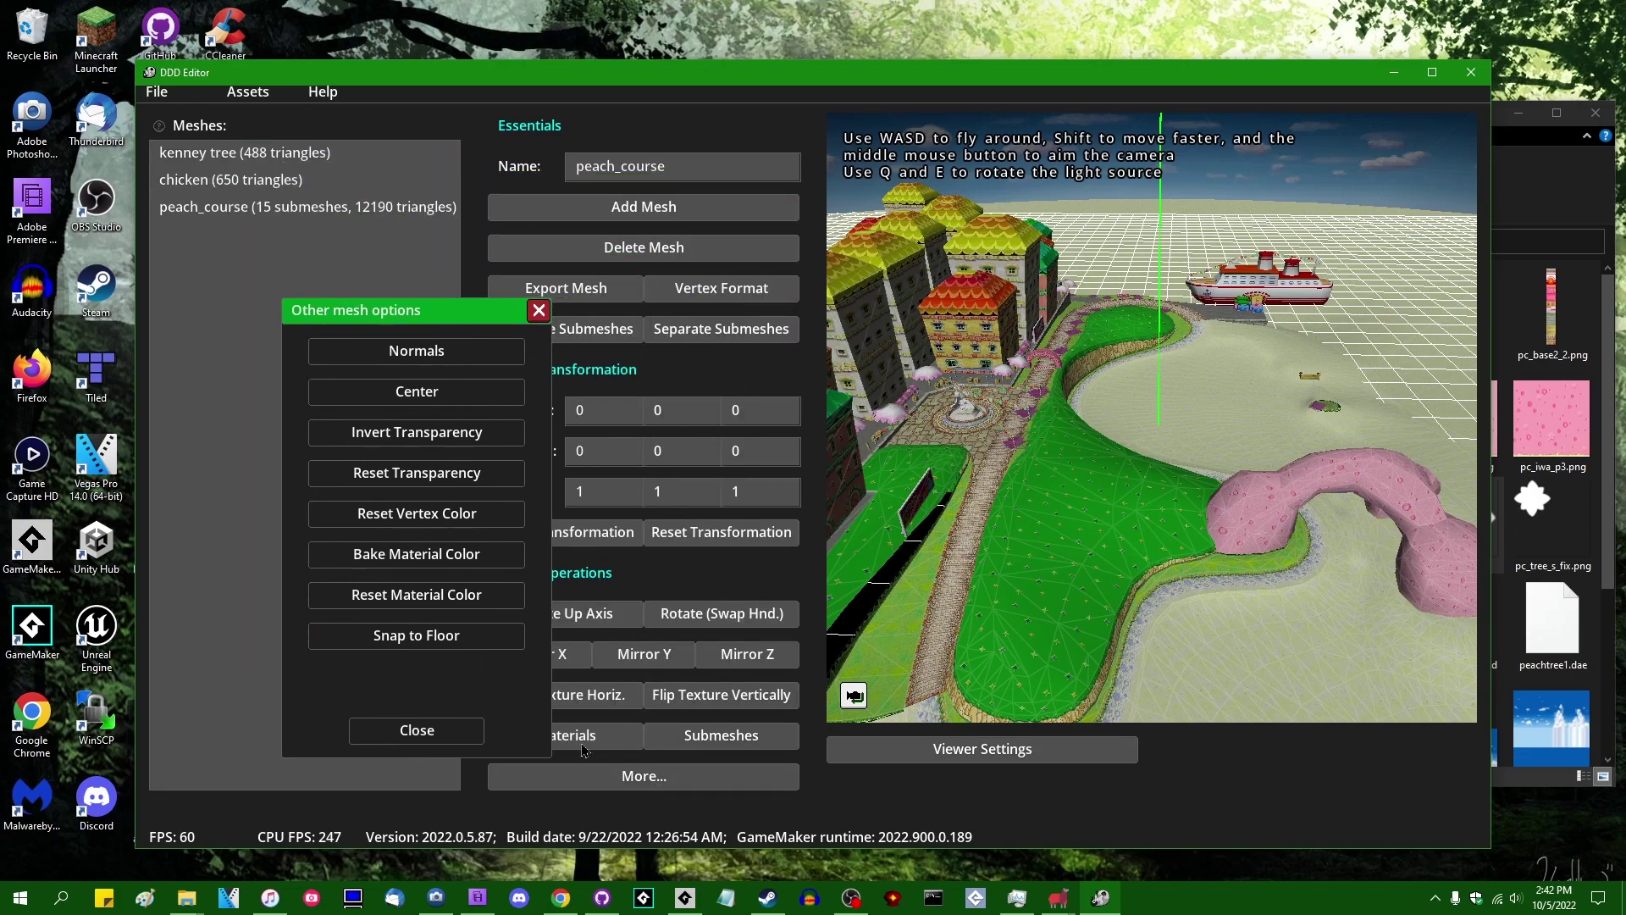
{"action": "left_click", "coordinate": [476, 359]}
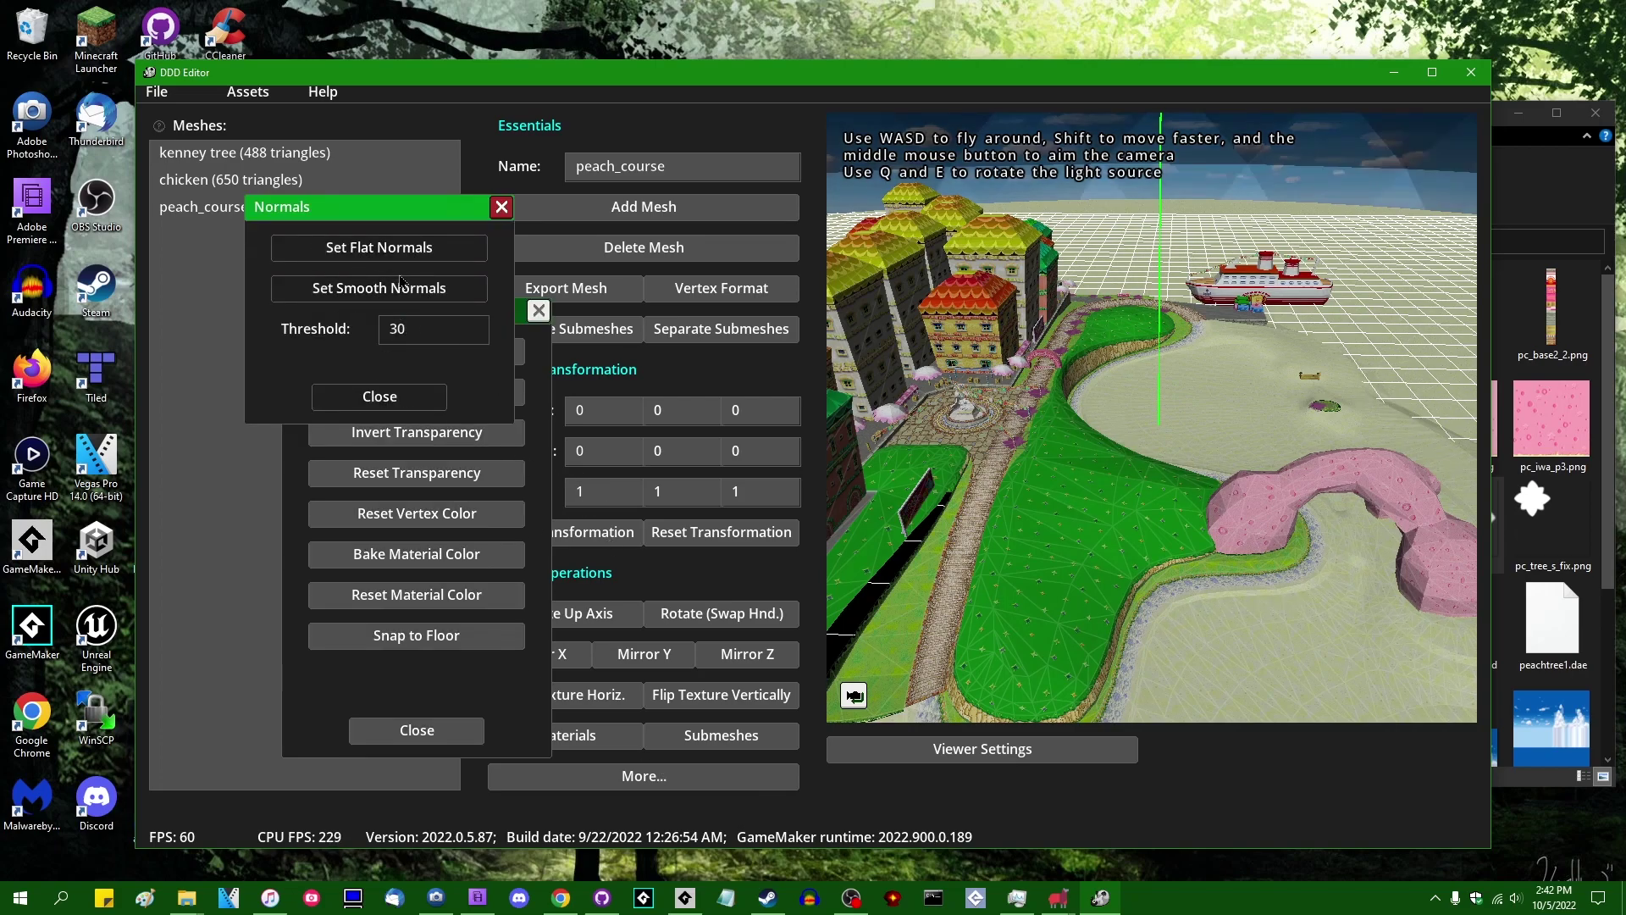
{"action": "left_click", "coordinate": [432, 292]}
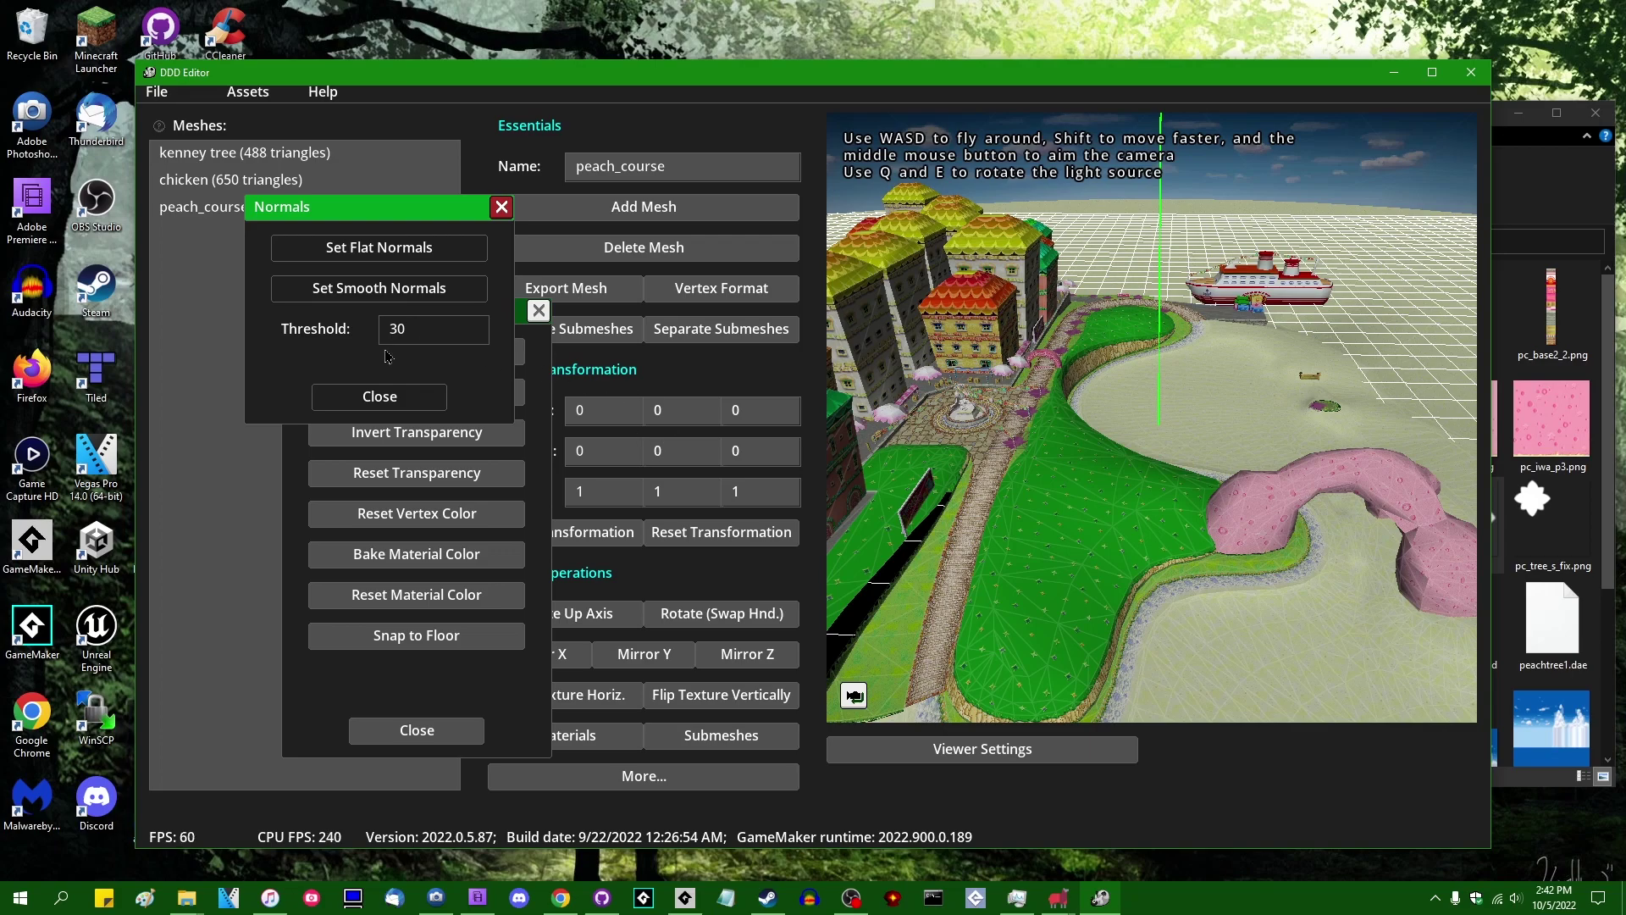
{"action": "left_click", "coordinate": [428, 397]}
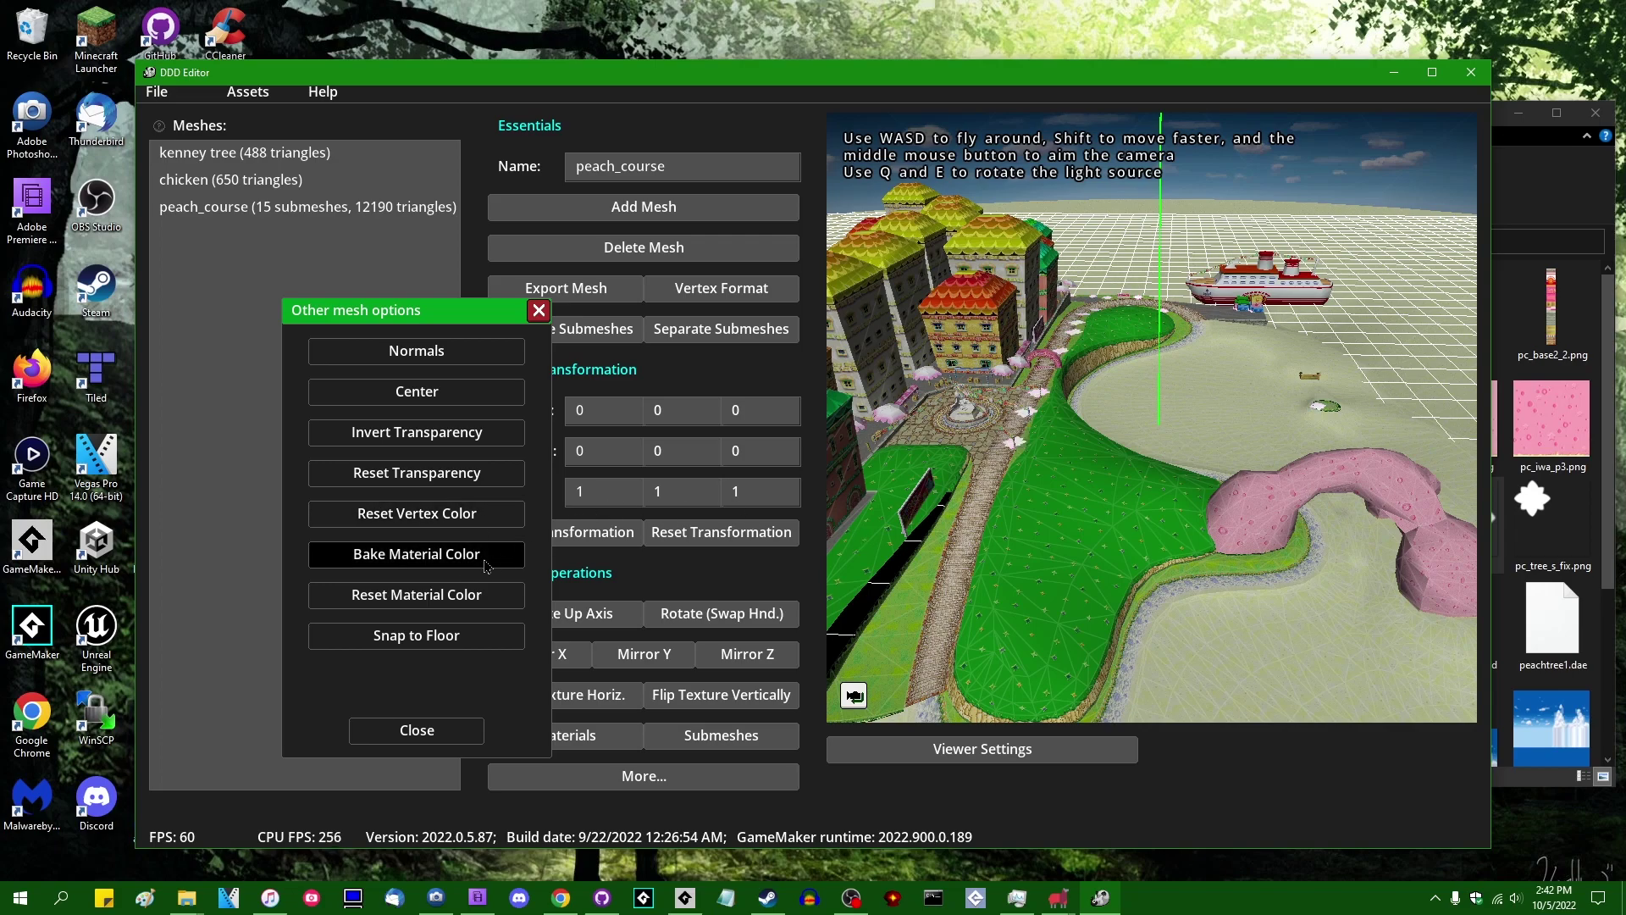
{"action": "left_click", "coordinate": [440, 516]}
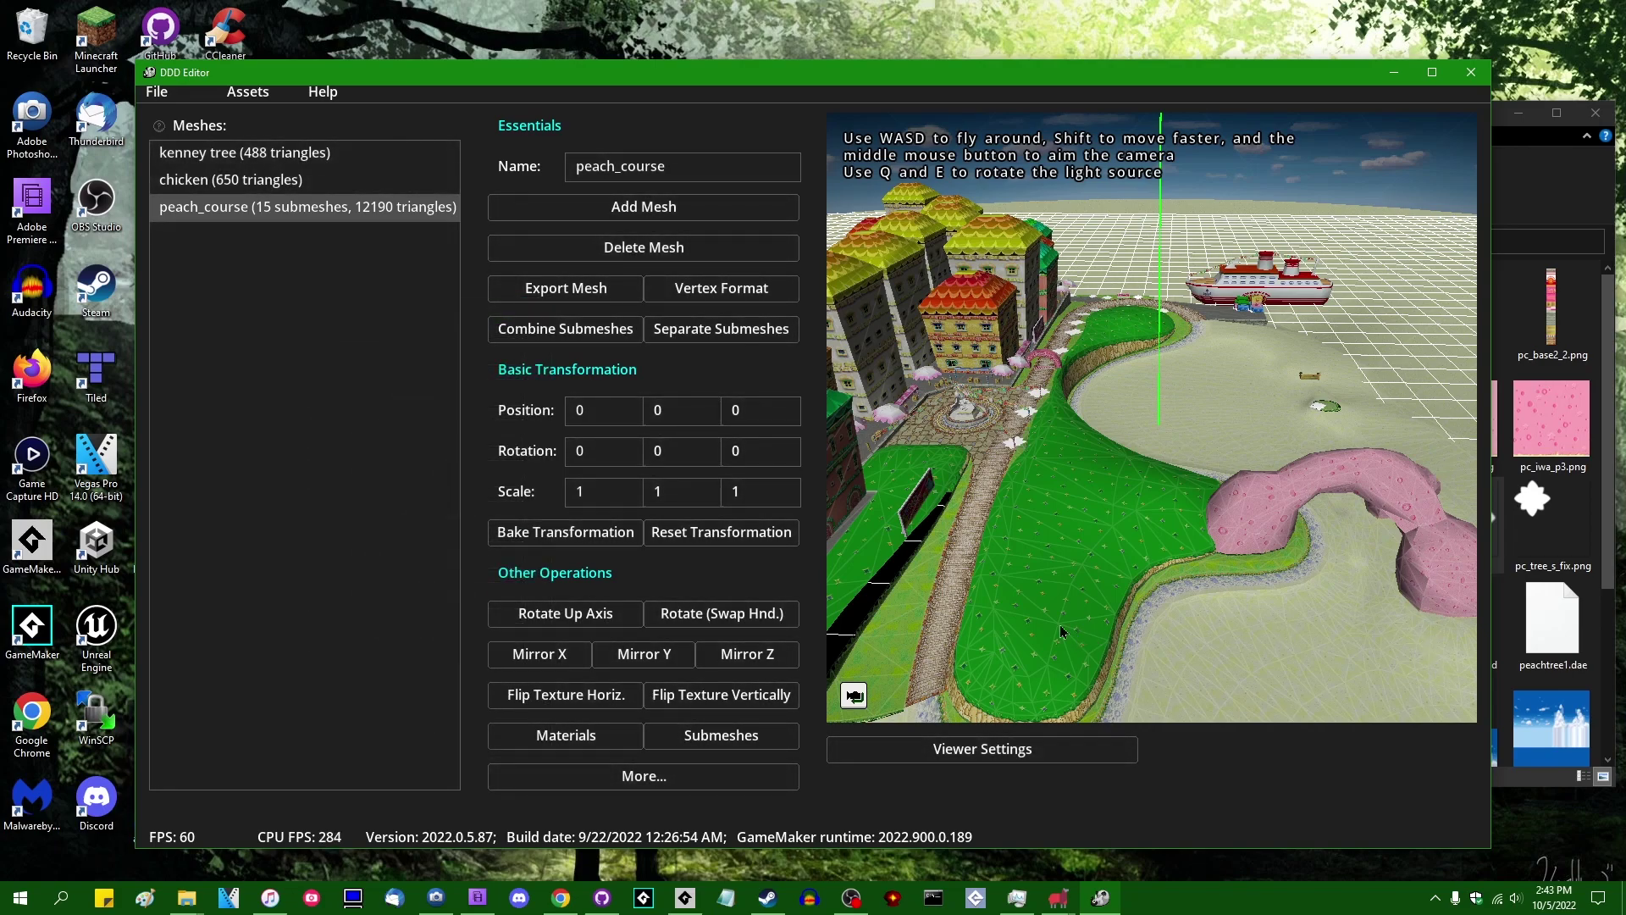
Set smooth normals on peach_course with a threshold of 45, and close the normals and other mesh options
{"action": "left_click", "coordinate": [708, 775]}
{"action": "left_click", "coordinate": [292, 192]}
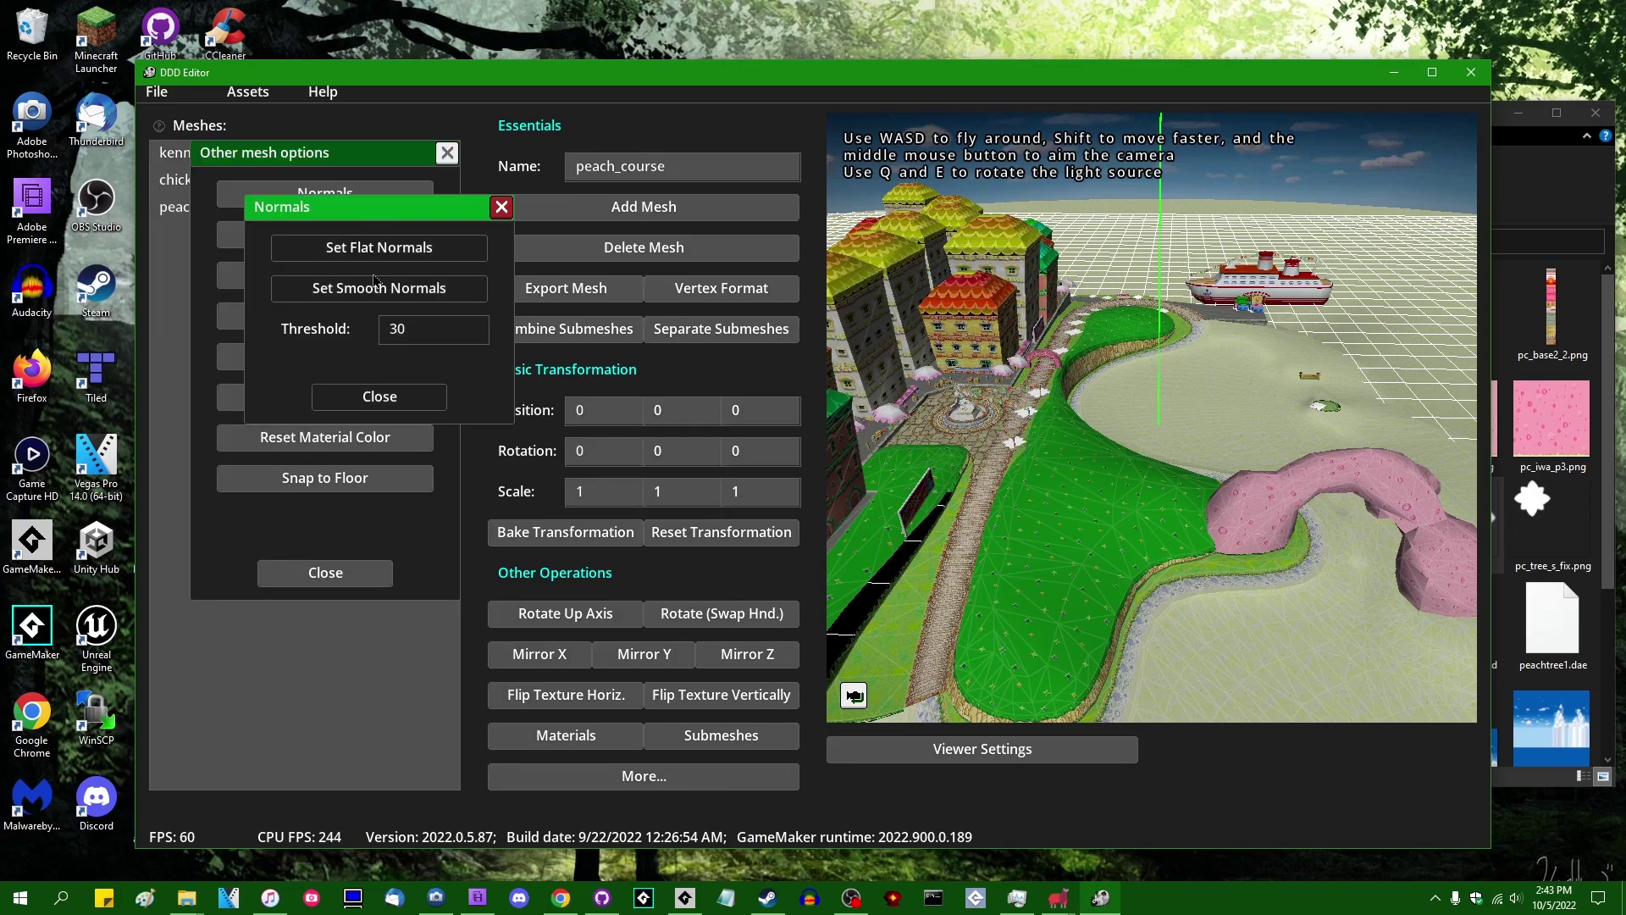
{"action": "left_click", "coordinate": [427, 335]}
{"action": "type", "text": "45"}
{"action": "left_click", "coordinate": [414, 298]}
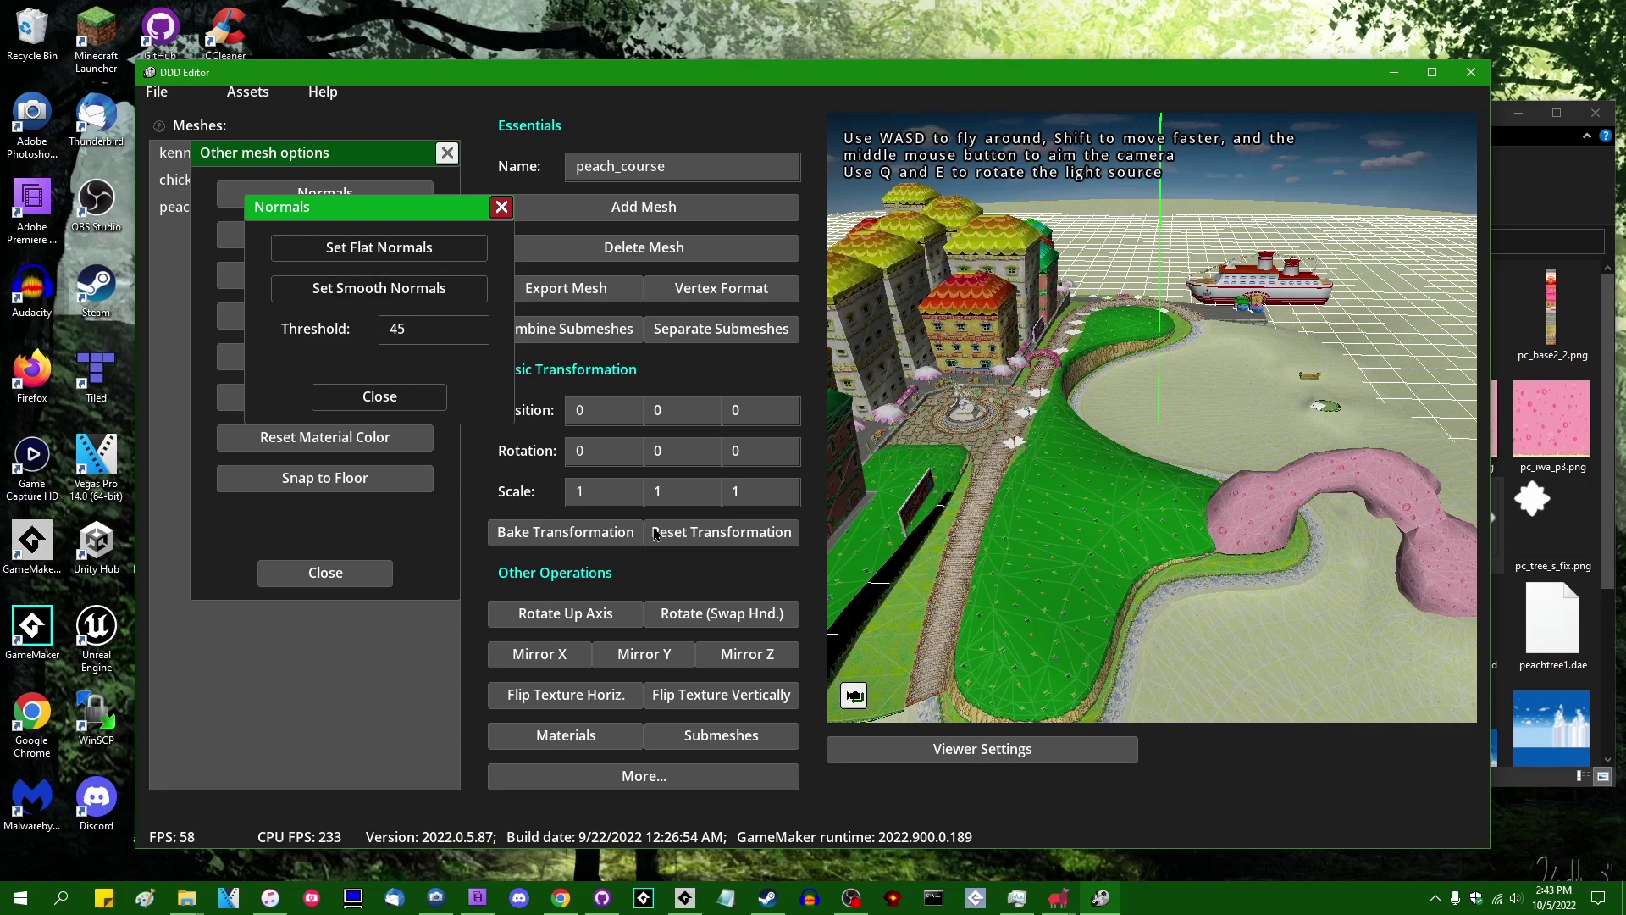
{"action": "left_click", "coordinate": [379, 397]}
{"action": "left_click", "coordinate": [373, 572]}
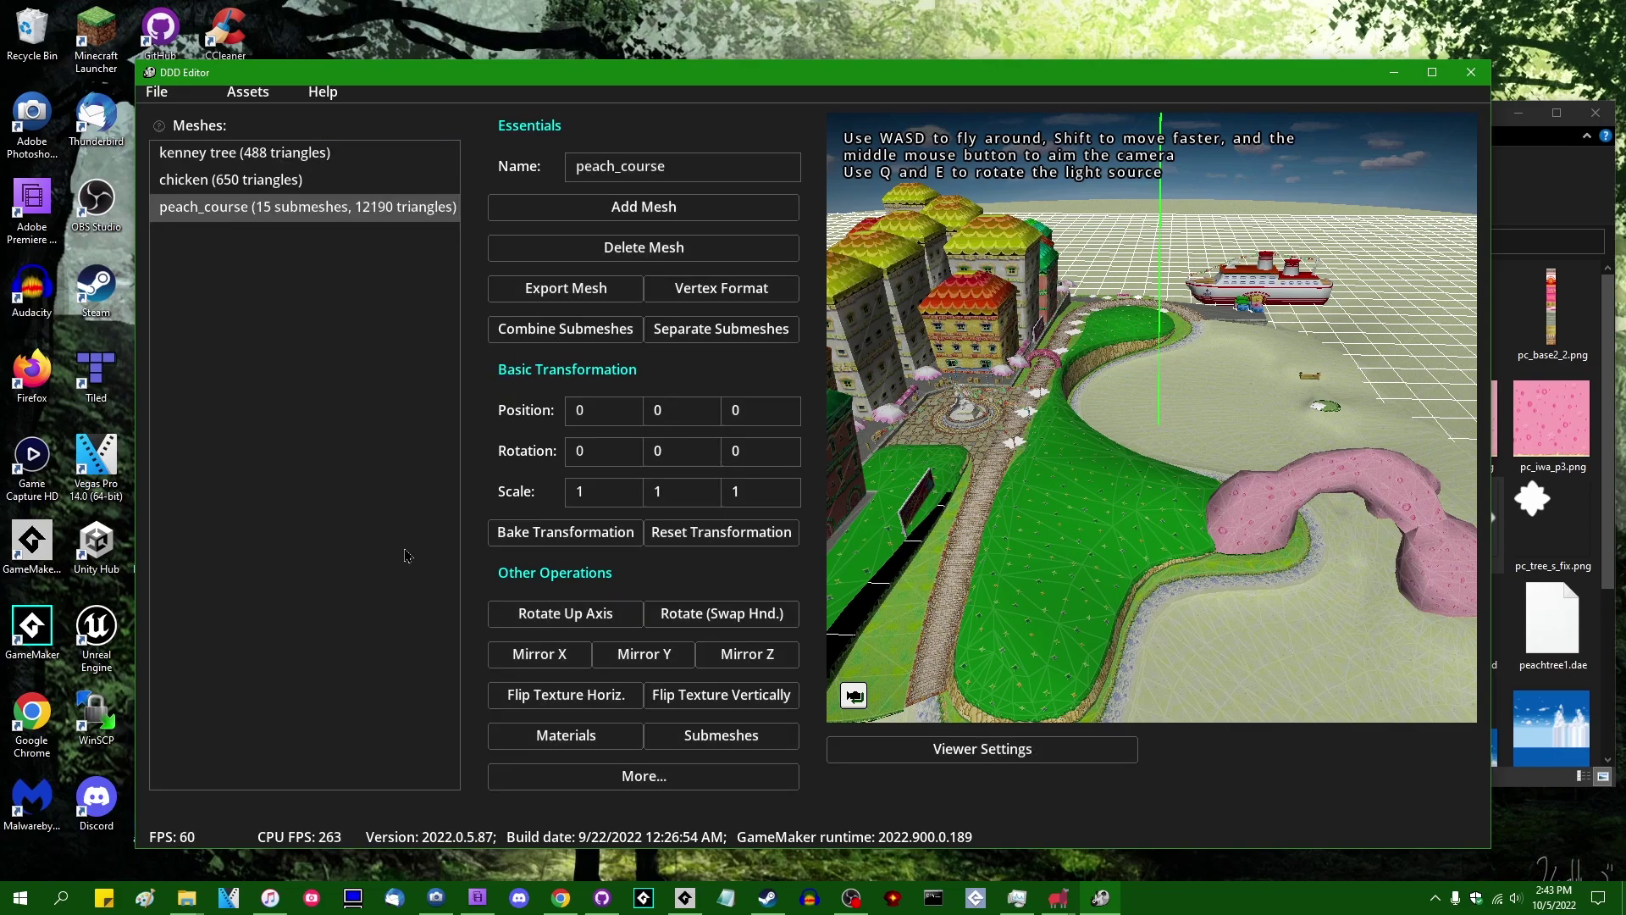
Export the kenney tree mesh to the GameMakerStudio2 folder as the vertex buffer file kenney tree.vbuff
{"action": "left_click", "coordinate": [331, 181]}
{"action": "left_click", "coordinate": [354, 153]}
{"action": "left_click", "coordinate": [565, 300]}
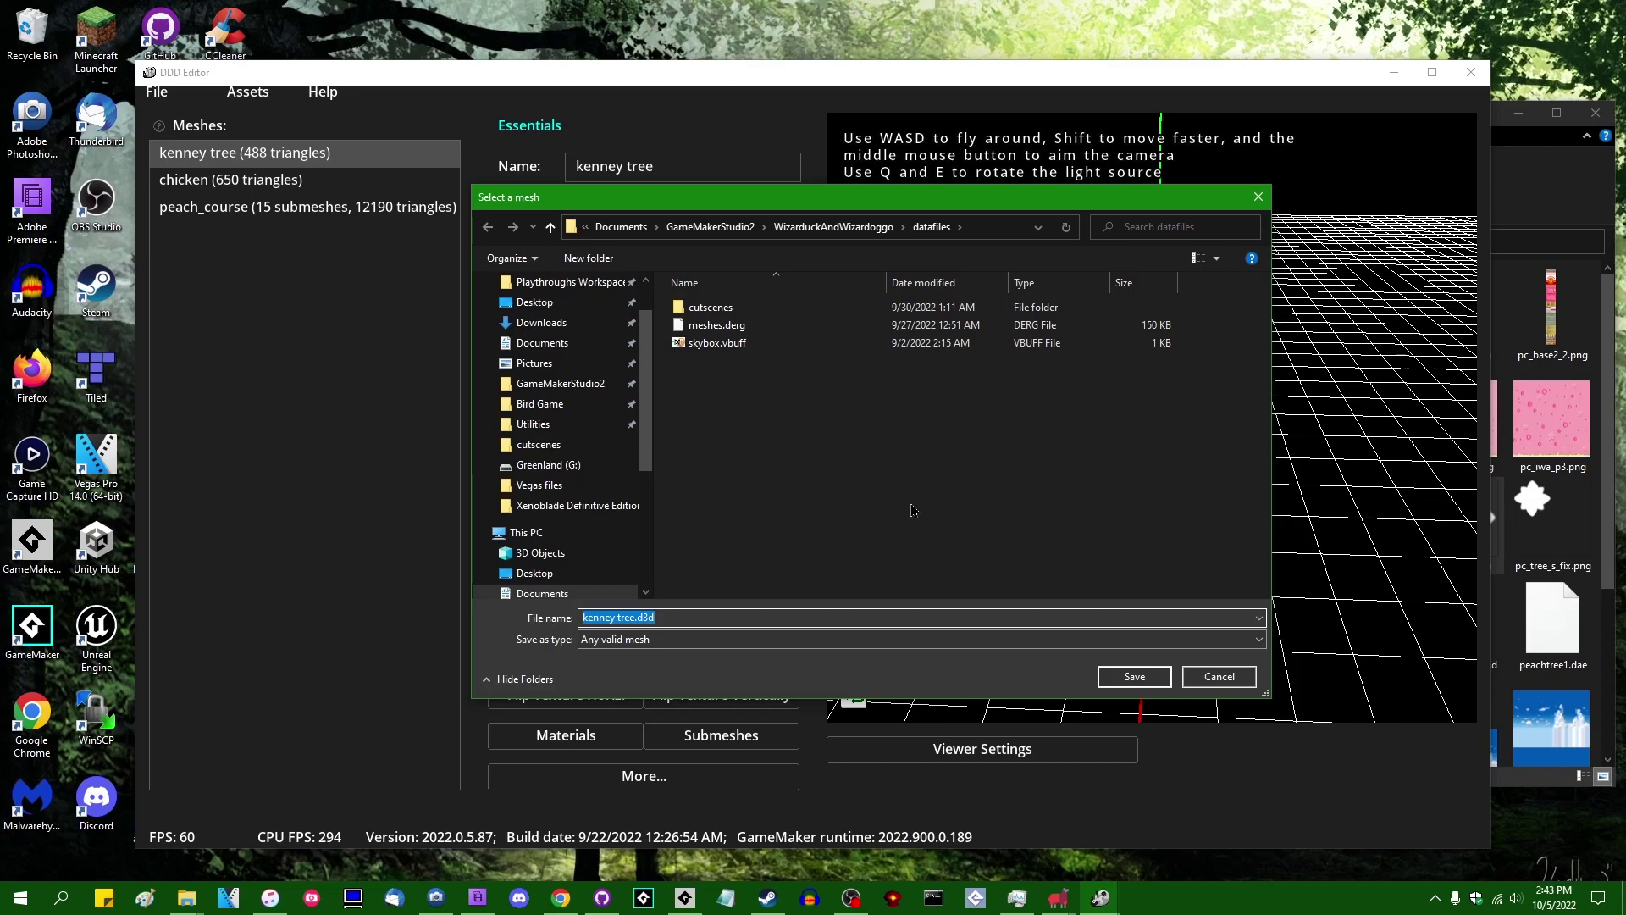
{"action": "left_click", "coordinate": [709, 227]}
{"action": "left_click", "coordinate": [688, 640]}
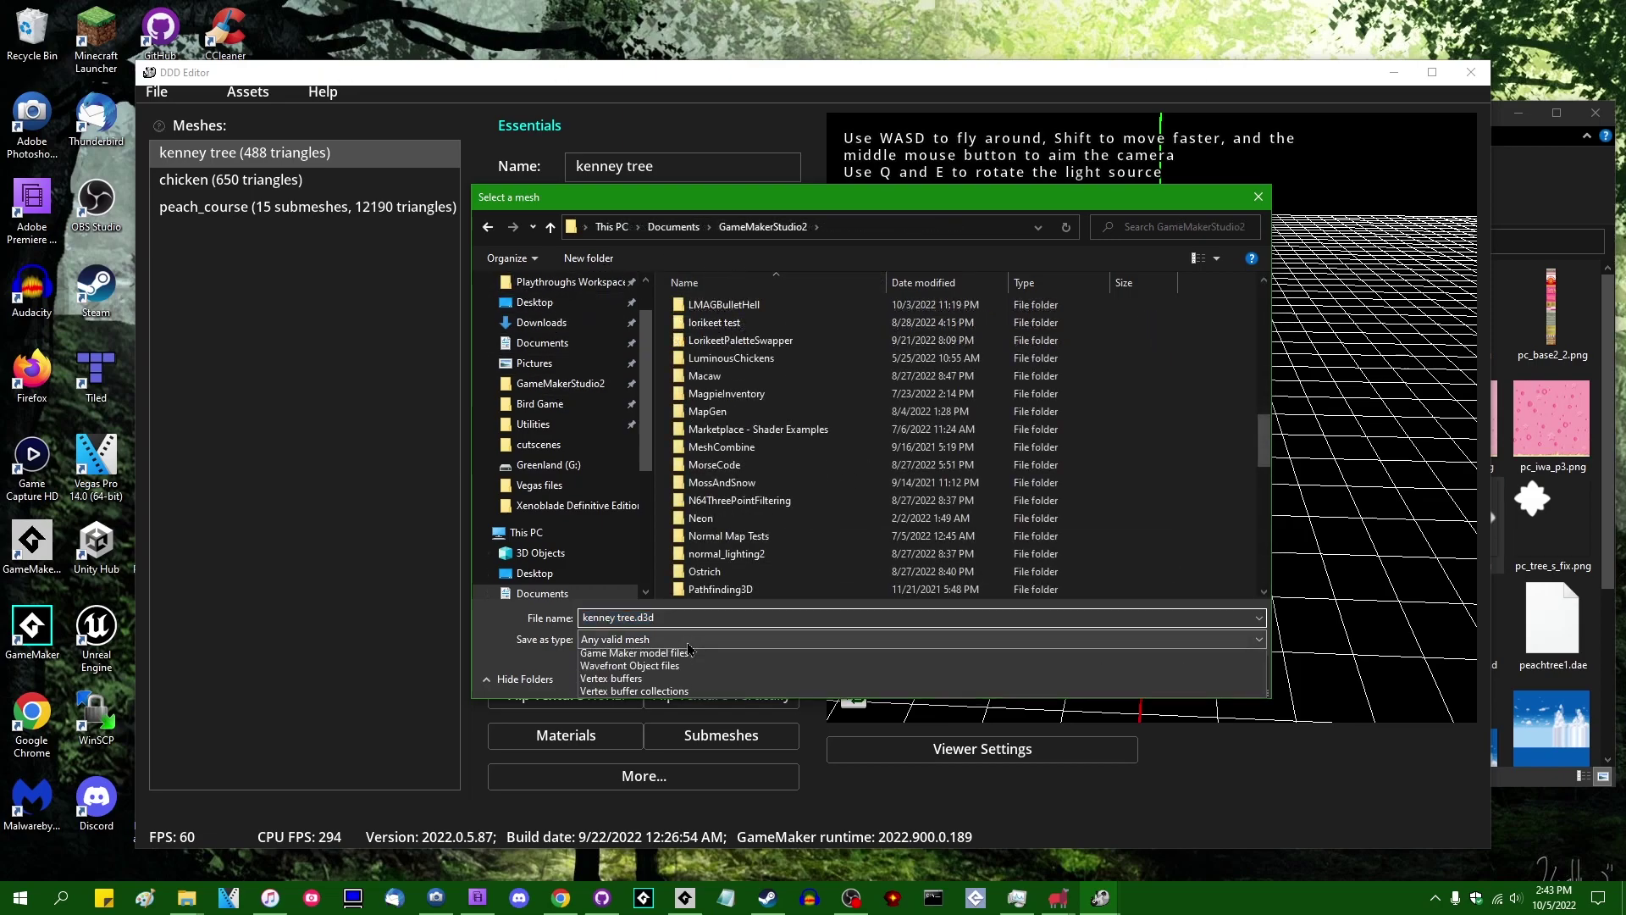
{"action": "left_click", "coordinate": [692, 643]}
{"action": "left_click", "coordinate": [693, 643]}
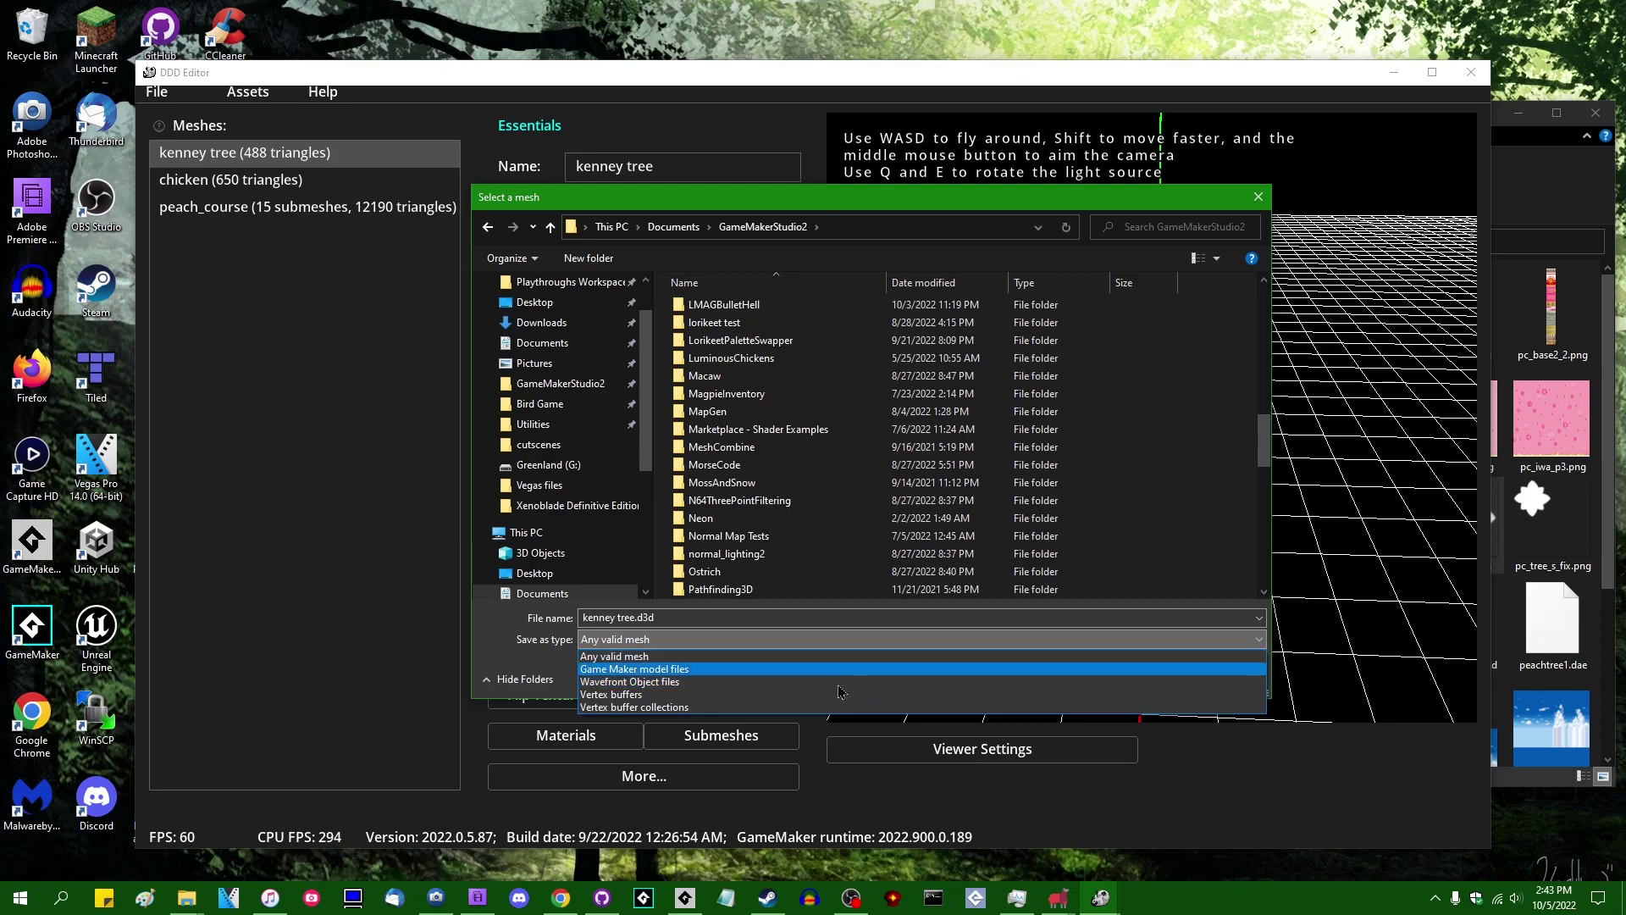
{"action": "left_click", "coordinate": [693, 695]}
{"action": "scroll", "coordinate": [968, 540], "scroll_direction": "down", "scroll_amount": 20}
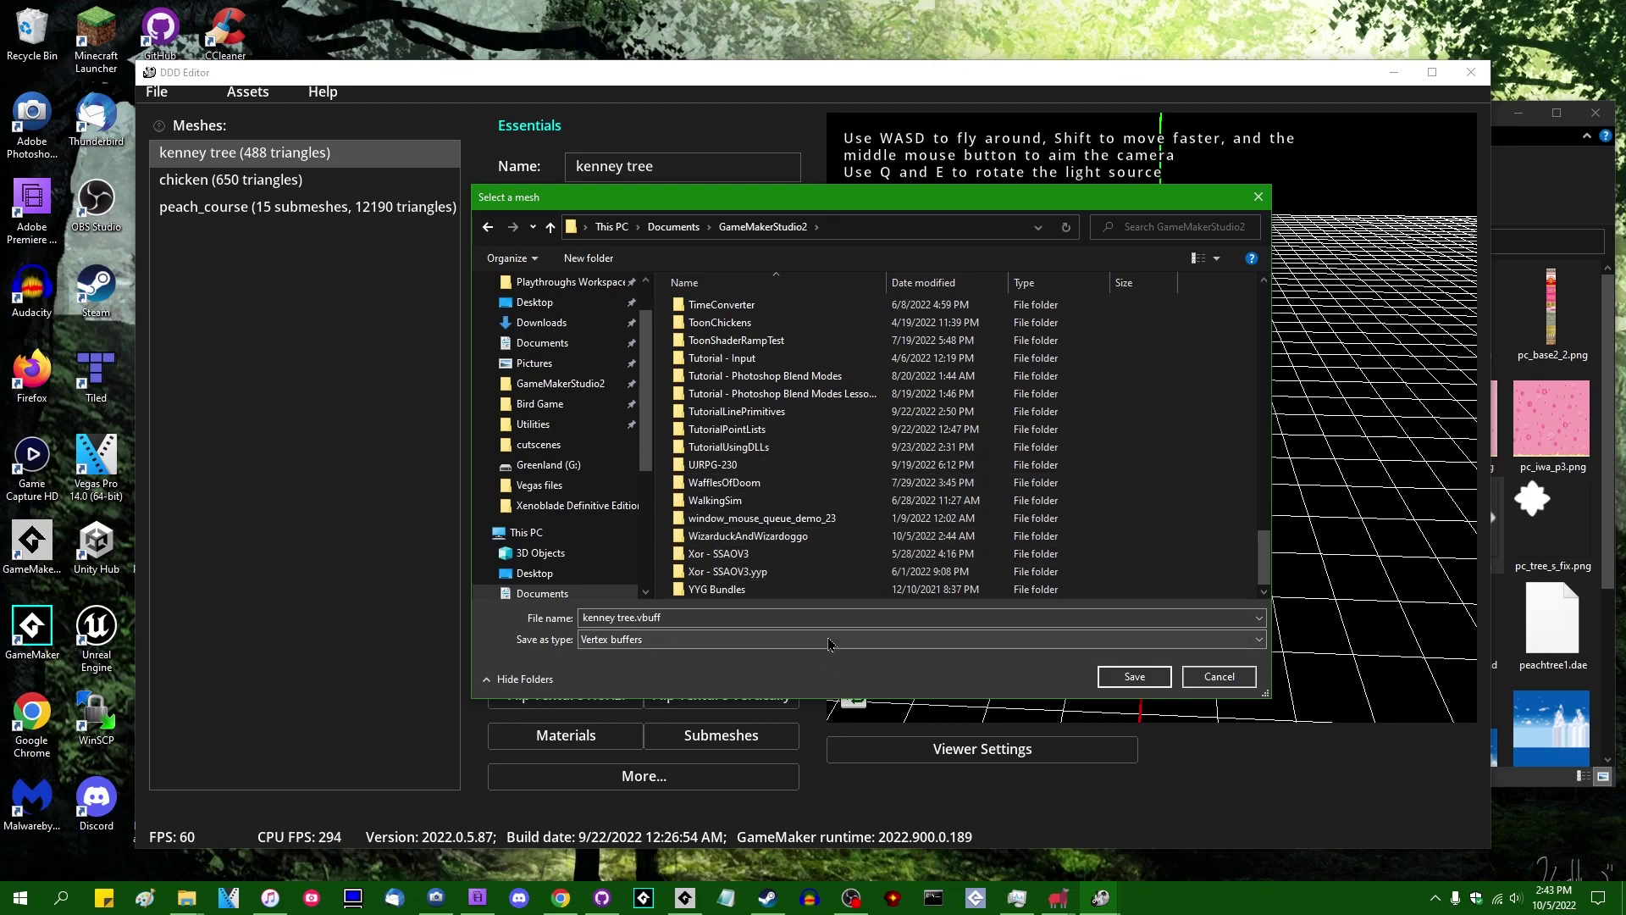
{"action": "left_click", "coordinate": [1143, 681]}
Open the vertex format attributes and enable the standard Barycentric attribute
{"action": "left_click", "coordinate": [718, 290]}
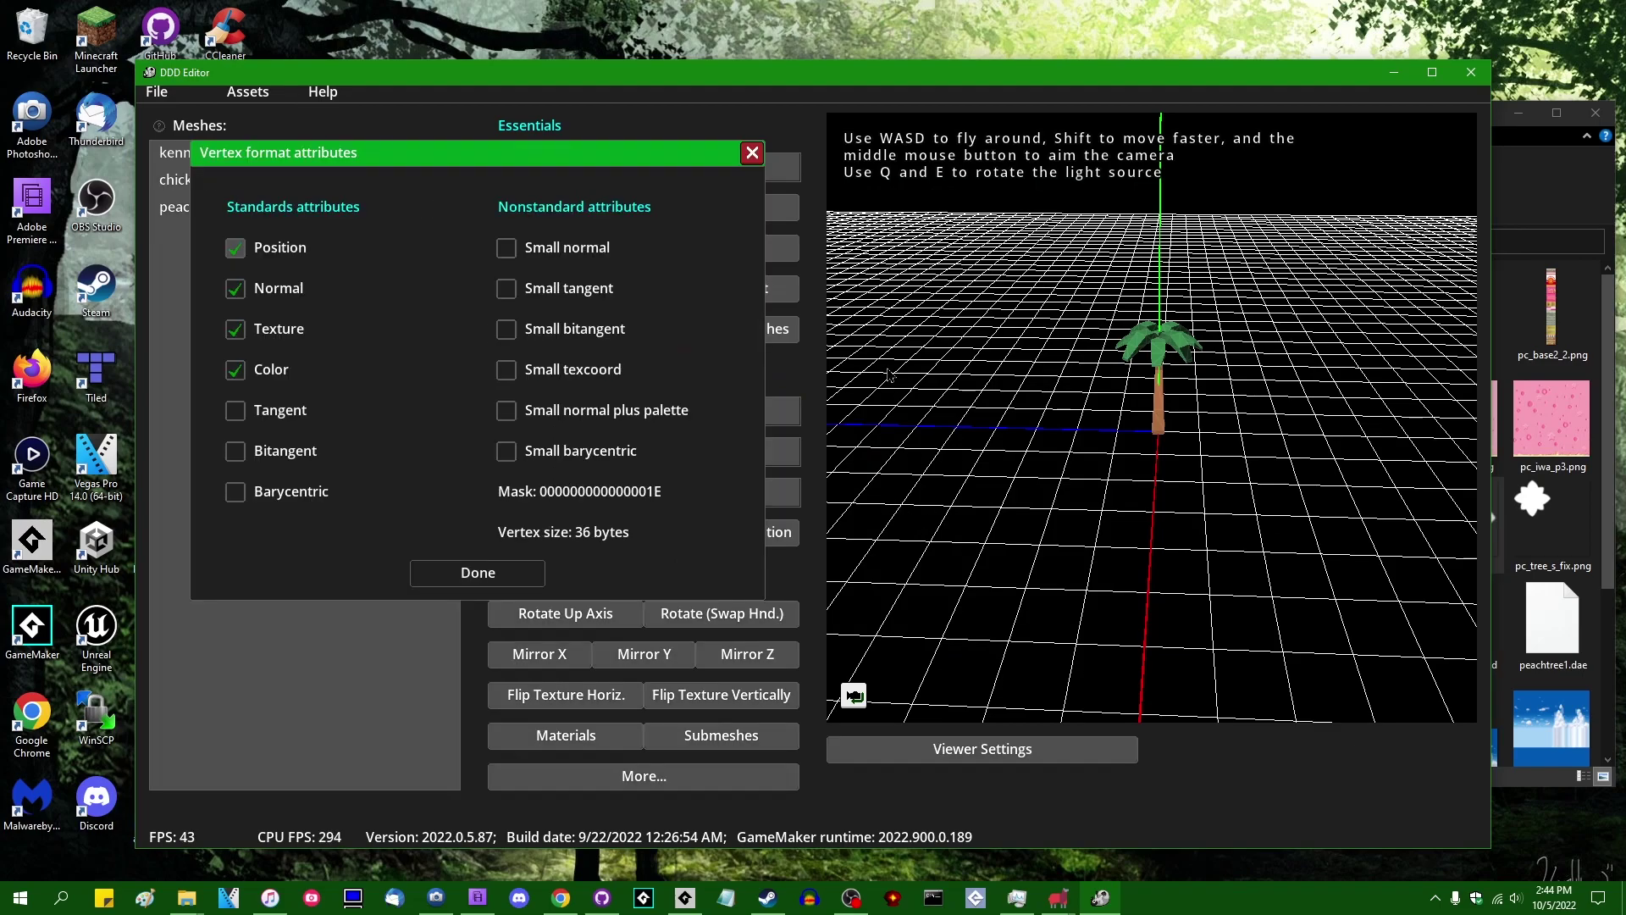
{"action": "left_click_drag", "start_coordinate": [542, 152], "coordinate": [1165, 358]}
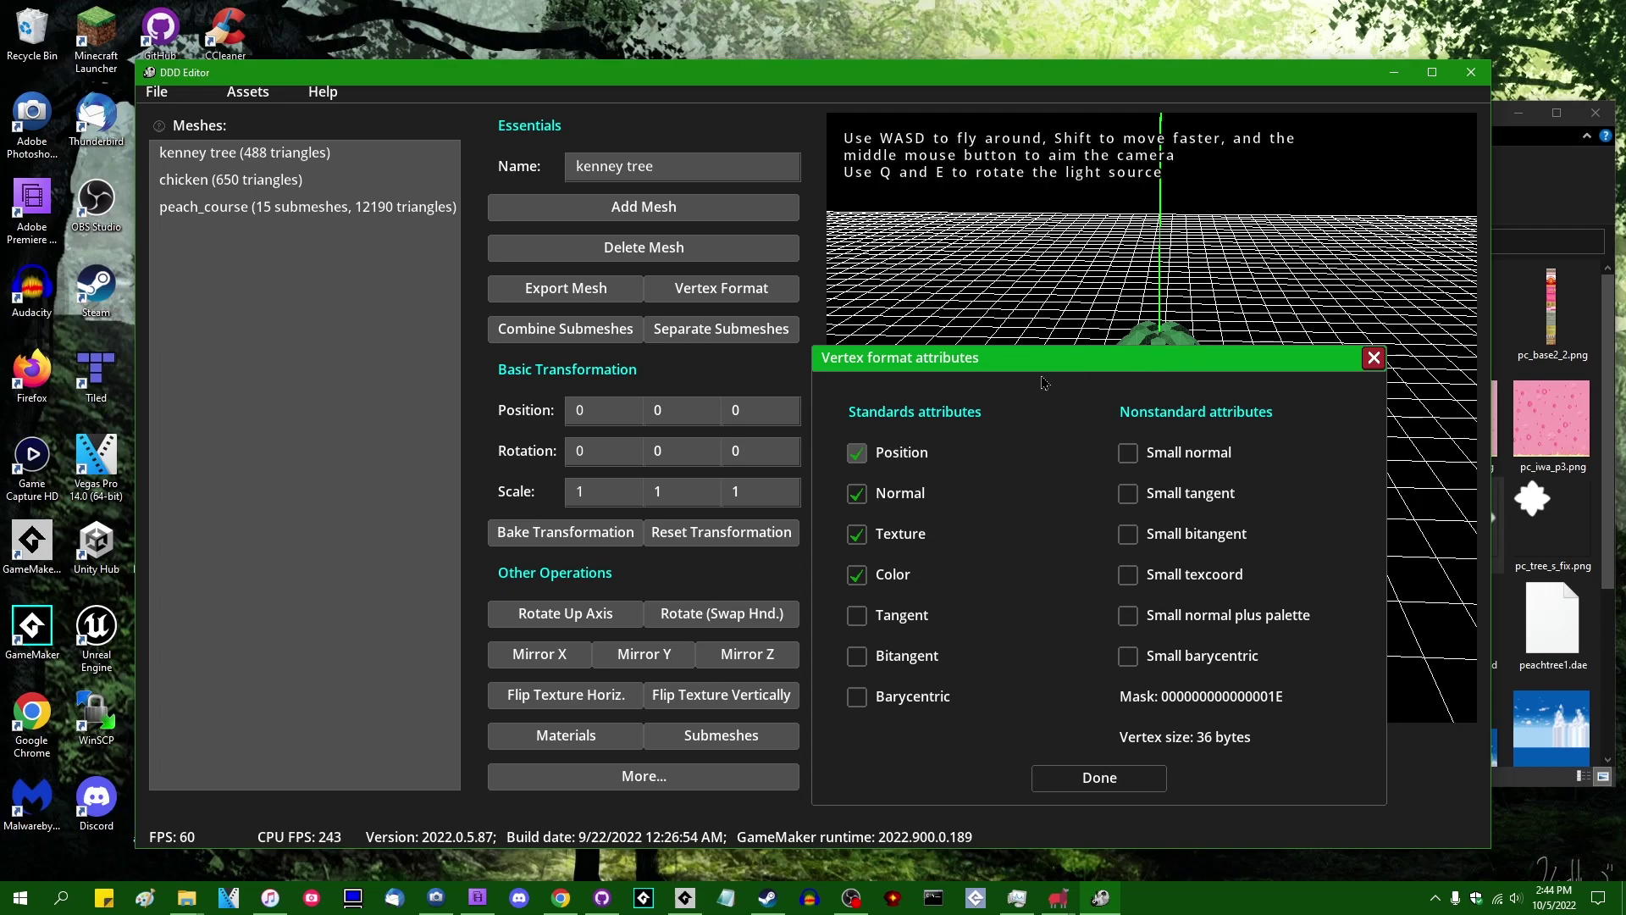
{"action": "left_click_drag", "start_coordinate": [1053, 365], "coordinate": [1144, 357]}
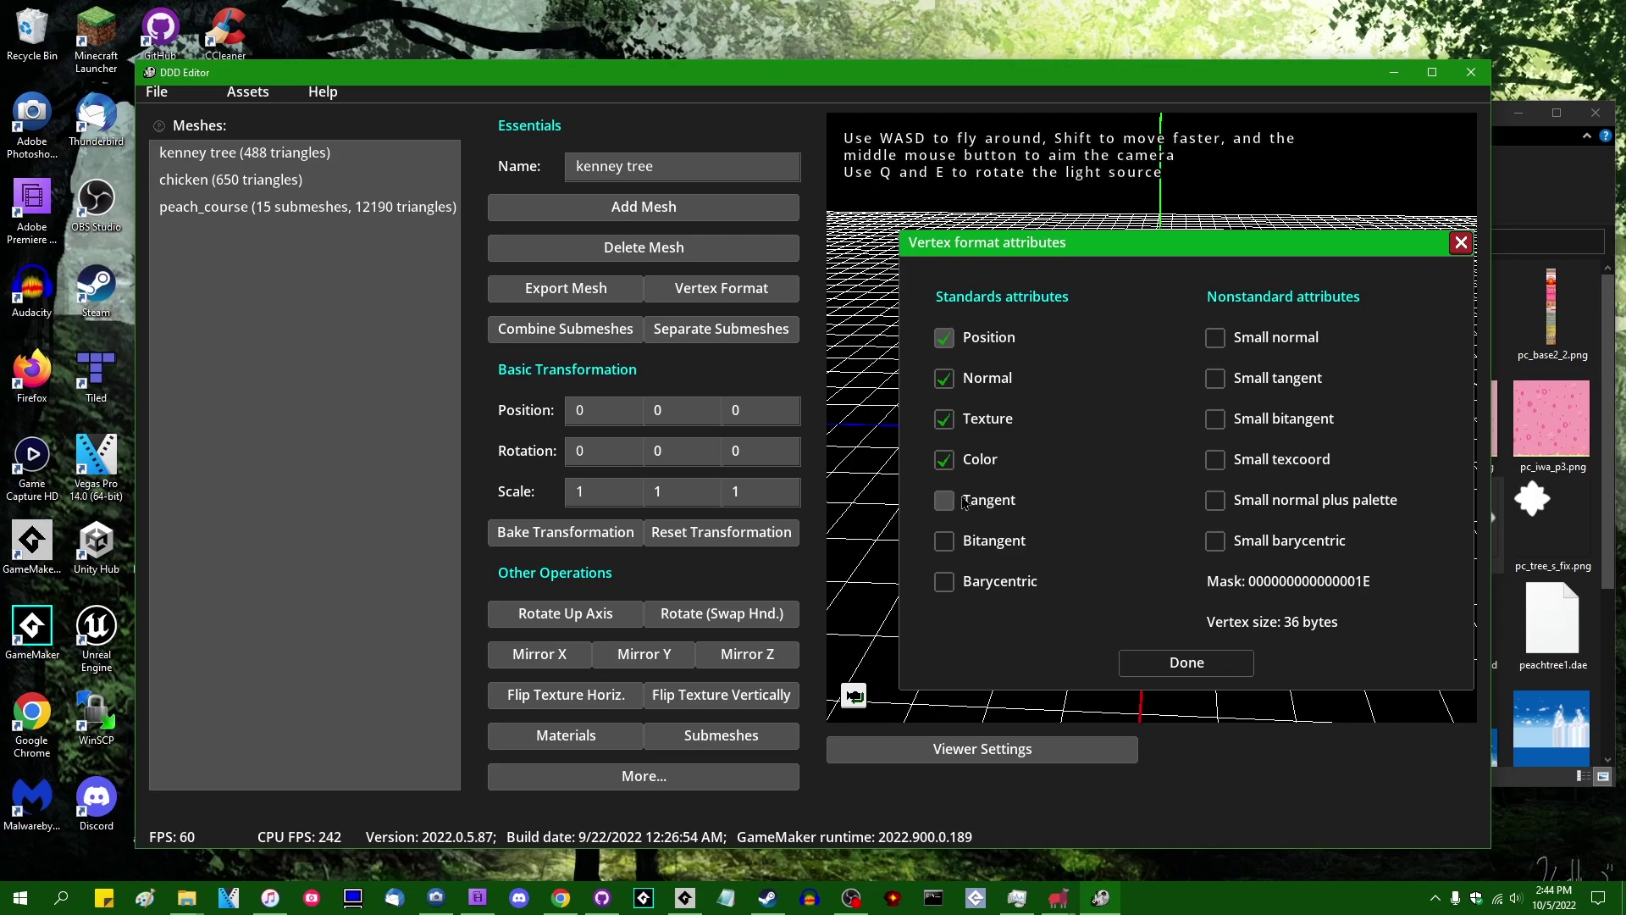
{"action": "left_click", "coordinate": [1002, 593]}
{"action": "left_click_drag", "start_coordinate": [1220, 252], "coordinate": [881, 322]}
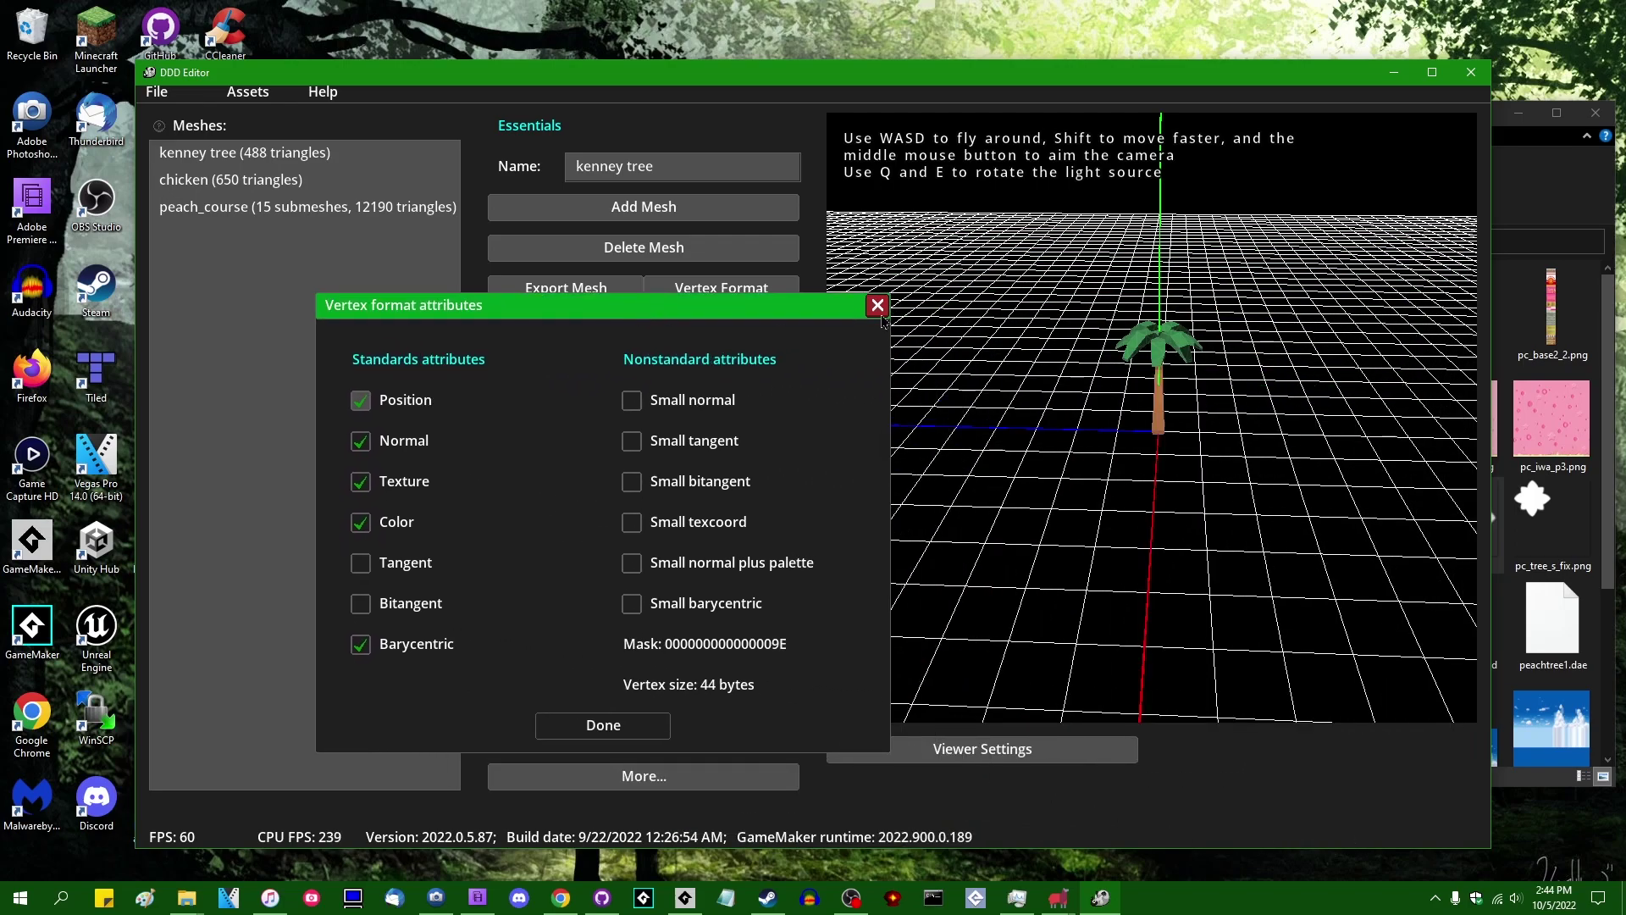
{"action": "left_click_drag", "start_coordinate": [781, 312], "coordinate": [1350, 351]}
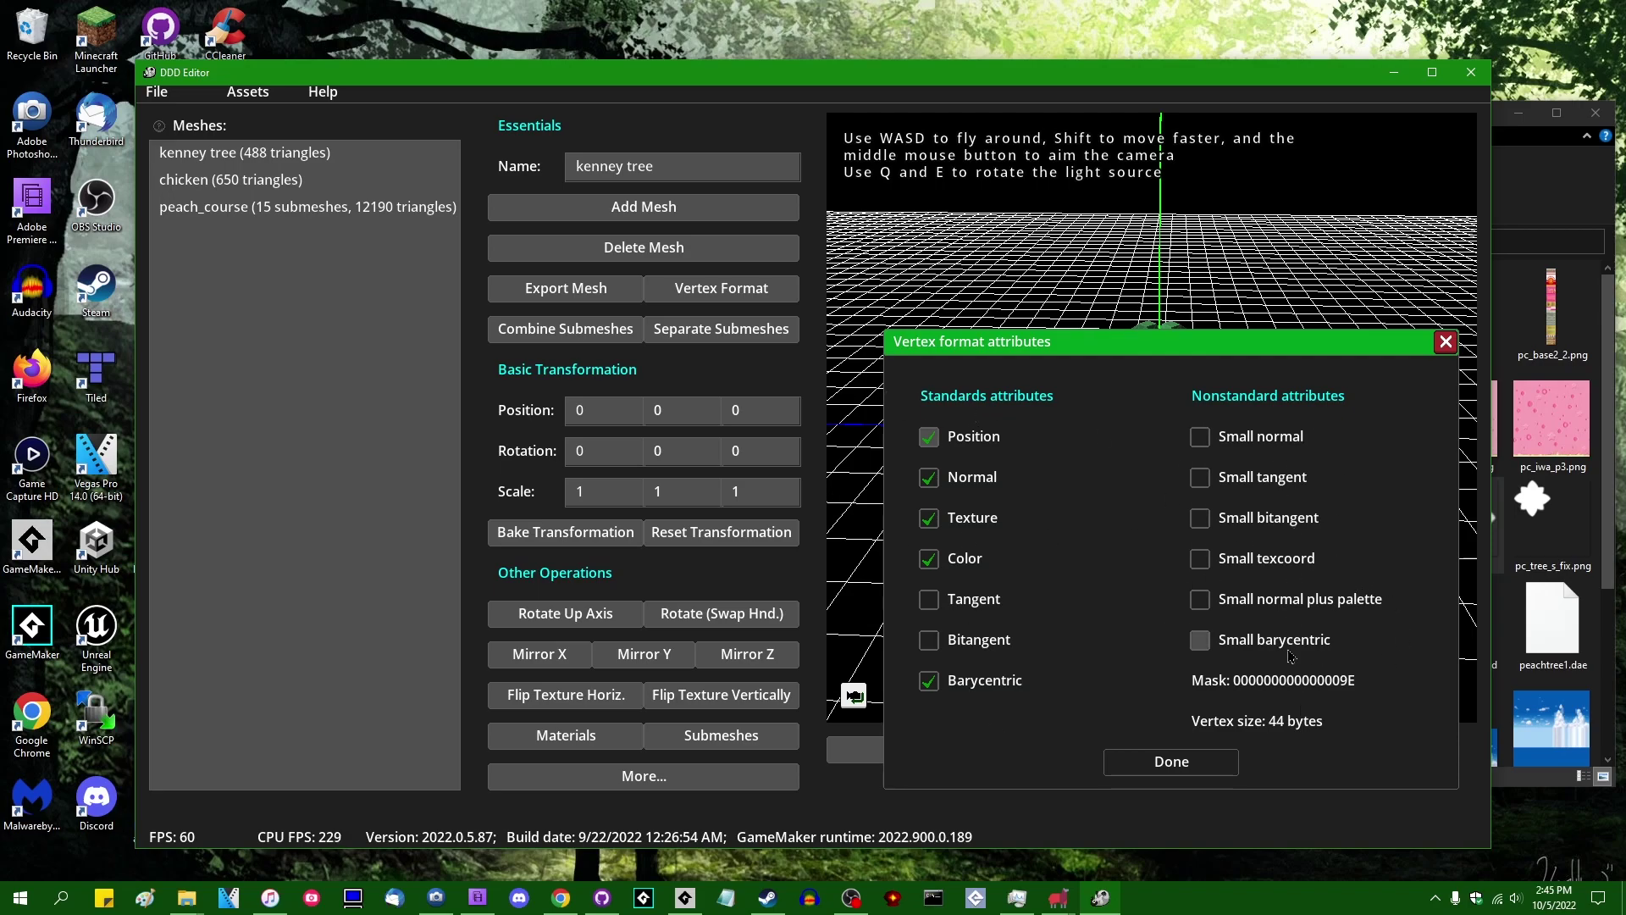
Try the Small barycentric attribute in place of Barycentric, and leave both disabled in the vertex format
{"action": "left_click", "coordinate": [1219, 648]}
{"action": "left_click", "coordinate": [970, 683]}
{"action": "left_click", "coordinate": [1234, 640]}
{"action": "left_click_drag", "start_coordinate": [1143, 353], "coordinate": [1109, 340]}
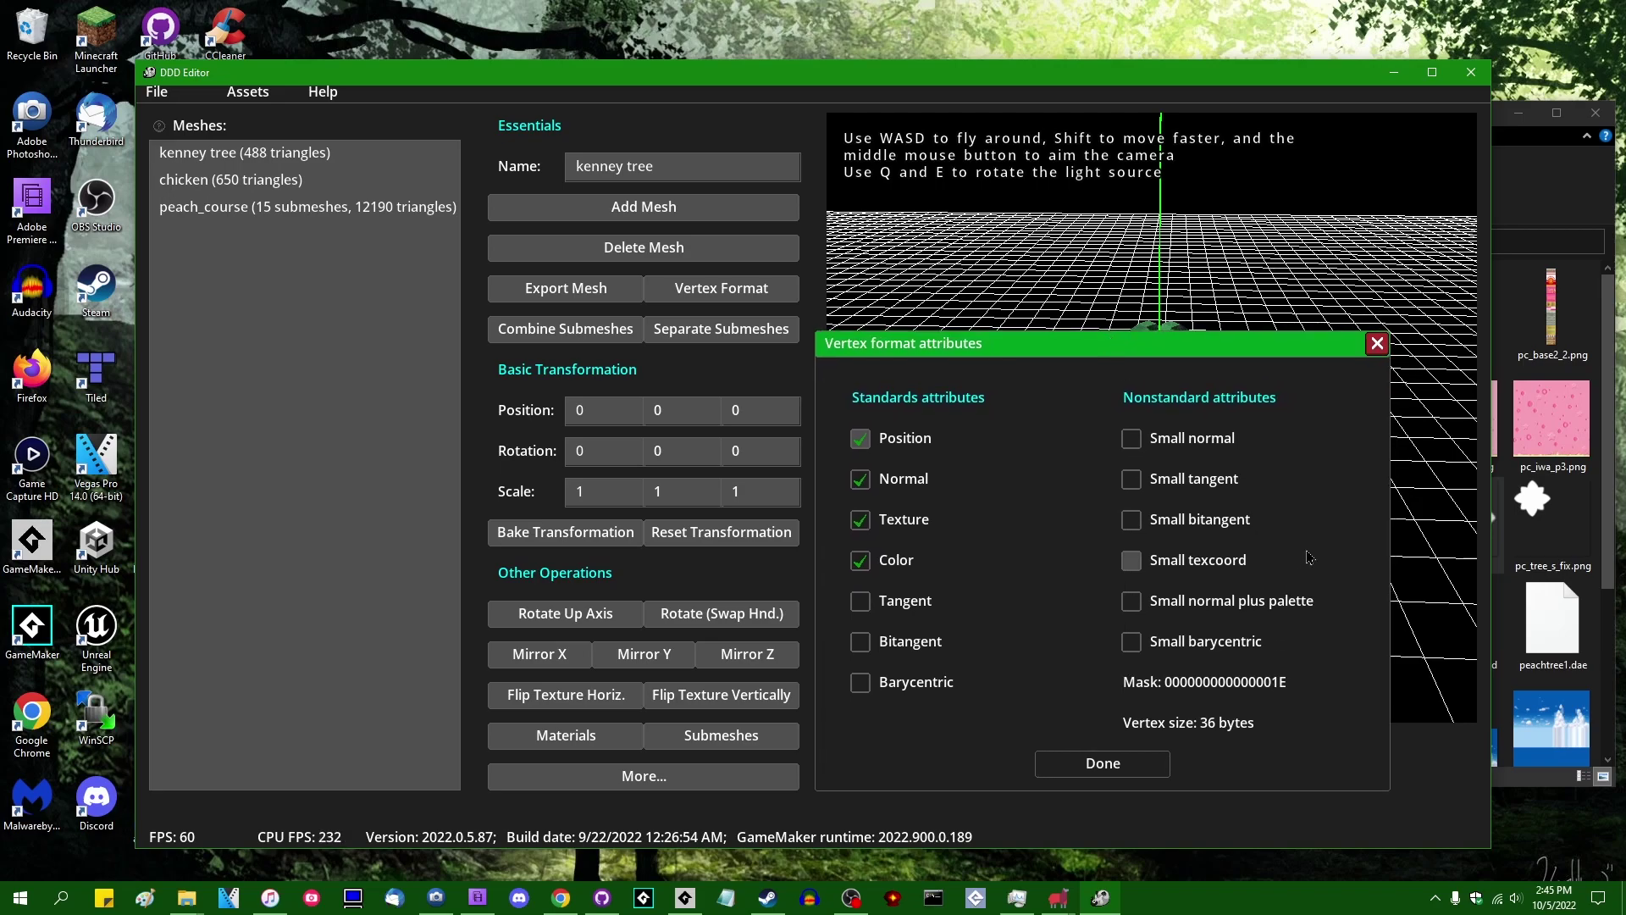
Disable the Texture and Color vertex attributes, re-enable both, and close the vertex format attributes
{"action": "left_click", "coordinate": [863, 523]}
{"action": "left_click", "coordinate": [864, 560]}
{"action": "left_click", "coordinate": [861, 525]}
{"action": "left_click", "coordinate": [865, 562]}
{"action": "left_click", "coordinate": [1378, 345]}
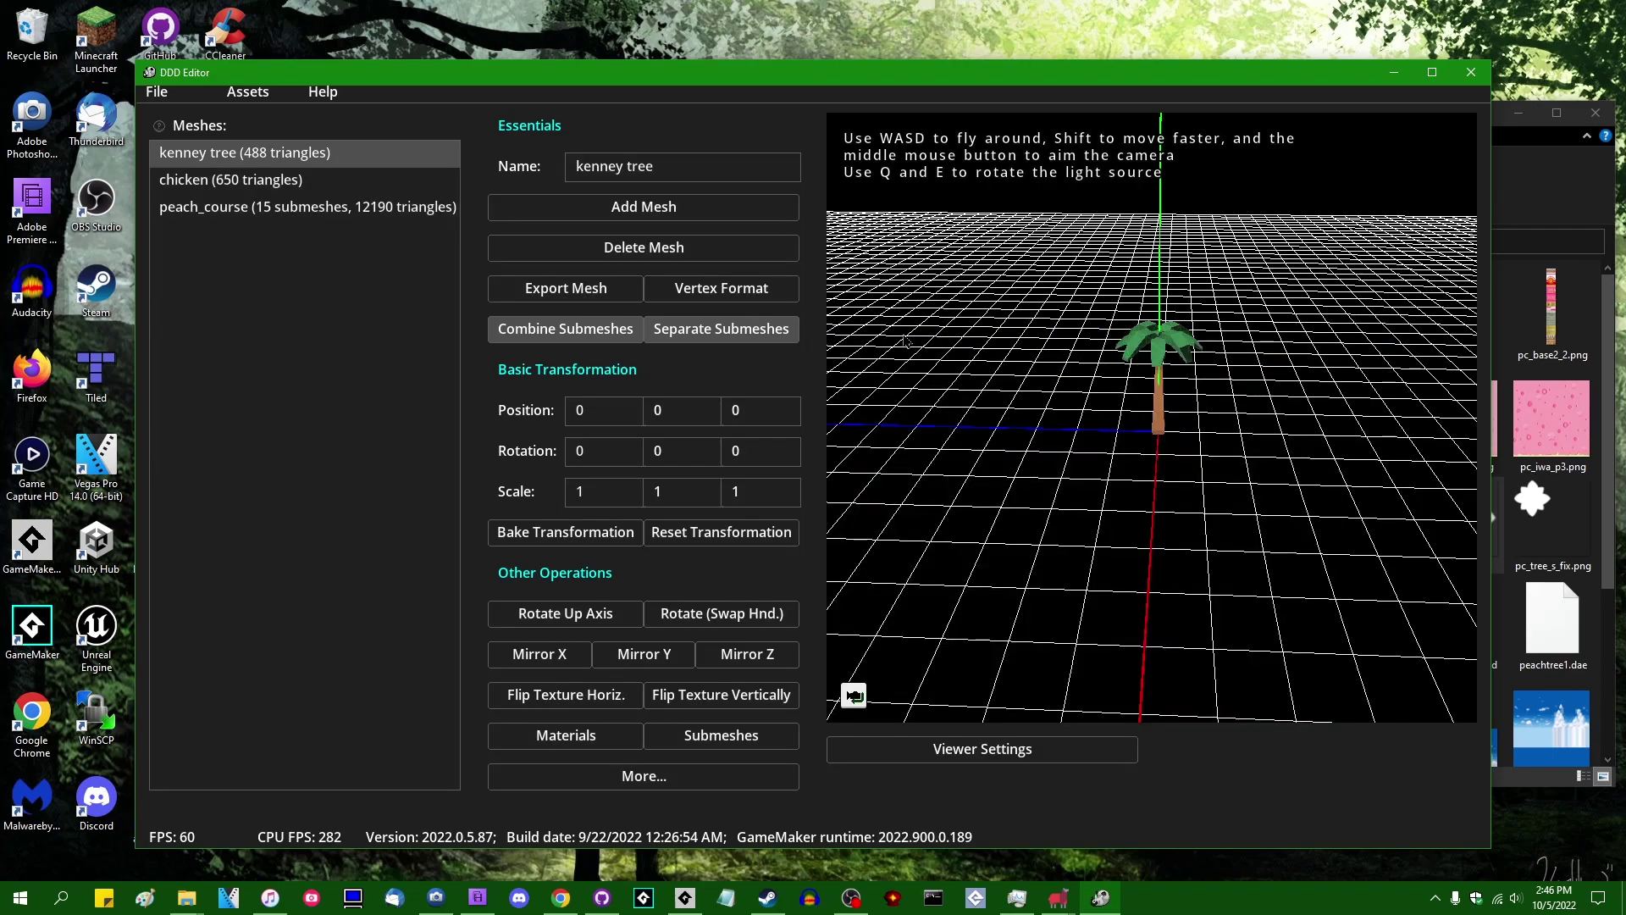
Export all three meshes together to the GameMakerStudio2 folder as the vertex buffer collection save everything here.derg
{"action": "key", "text": "ctrl+a"}
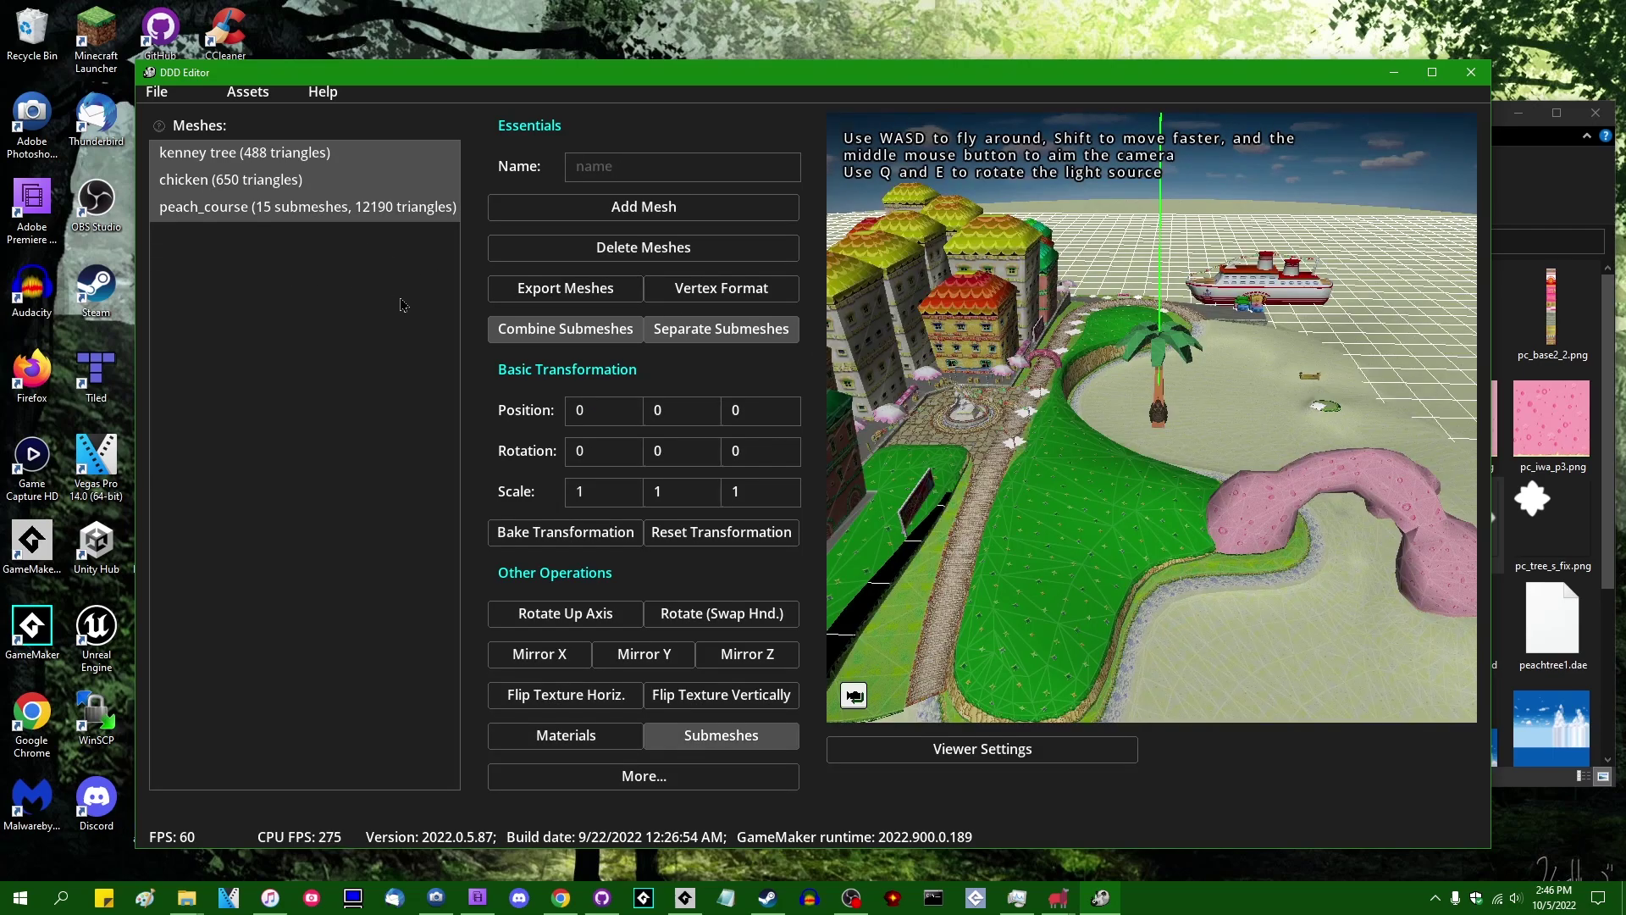
{"action": "left_click", "coordinate": [555, 288]}
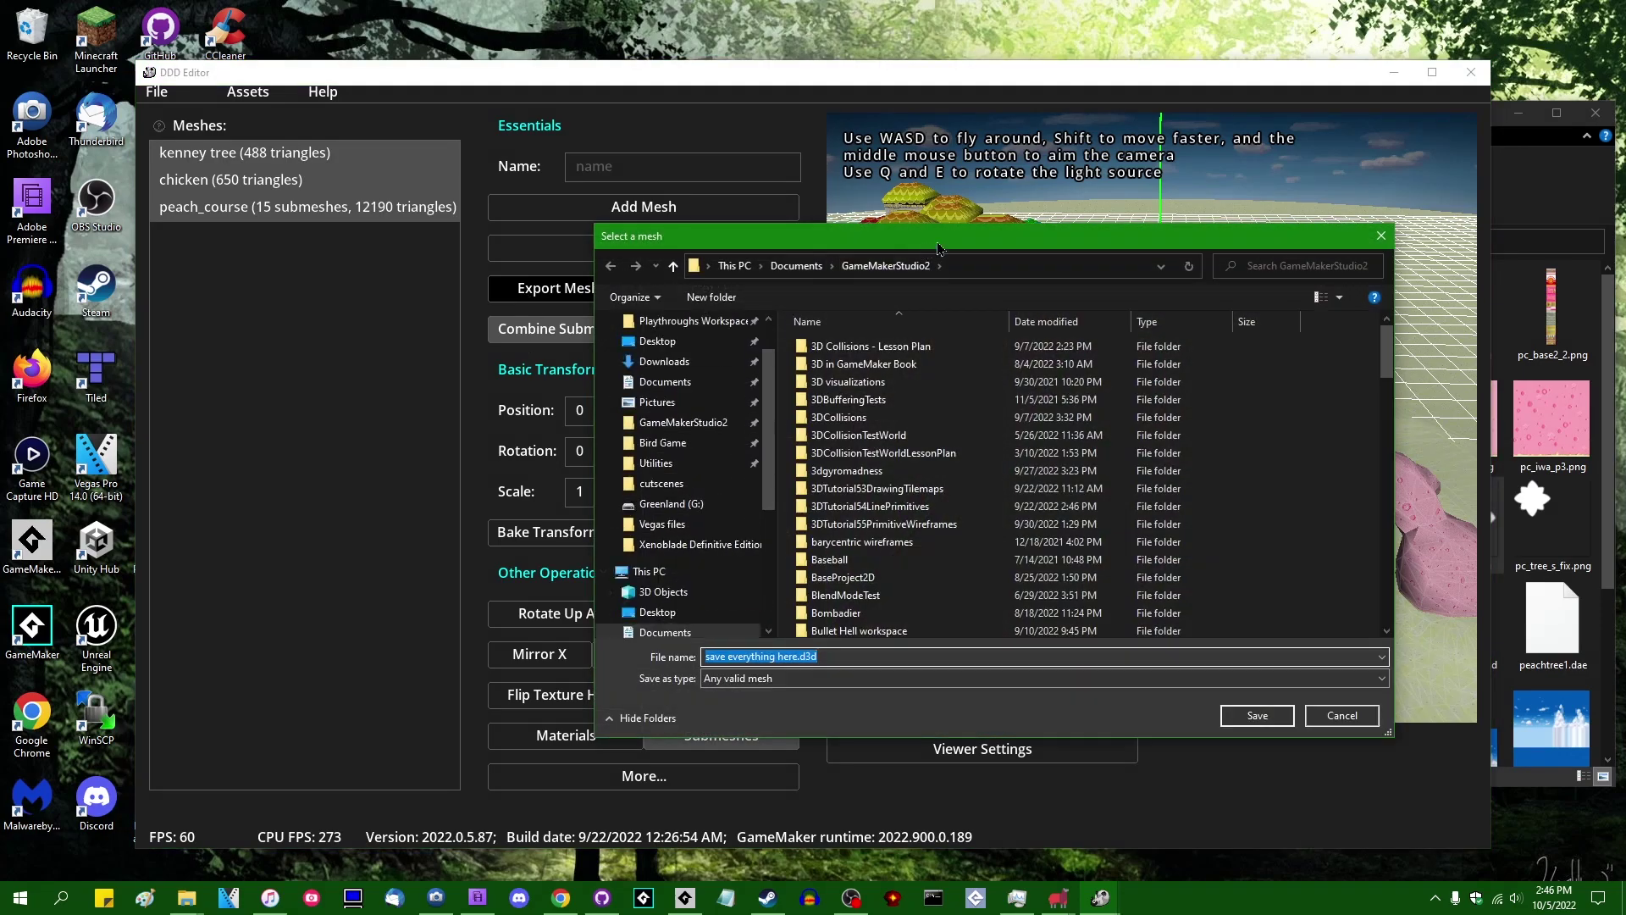
{"action": "scroll", "coordinate": [1071, 288], "scroll_direction": "down", "scroll_amount": 20}
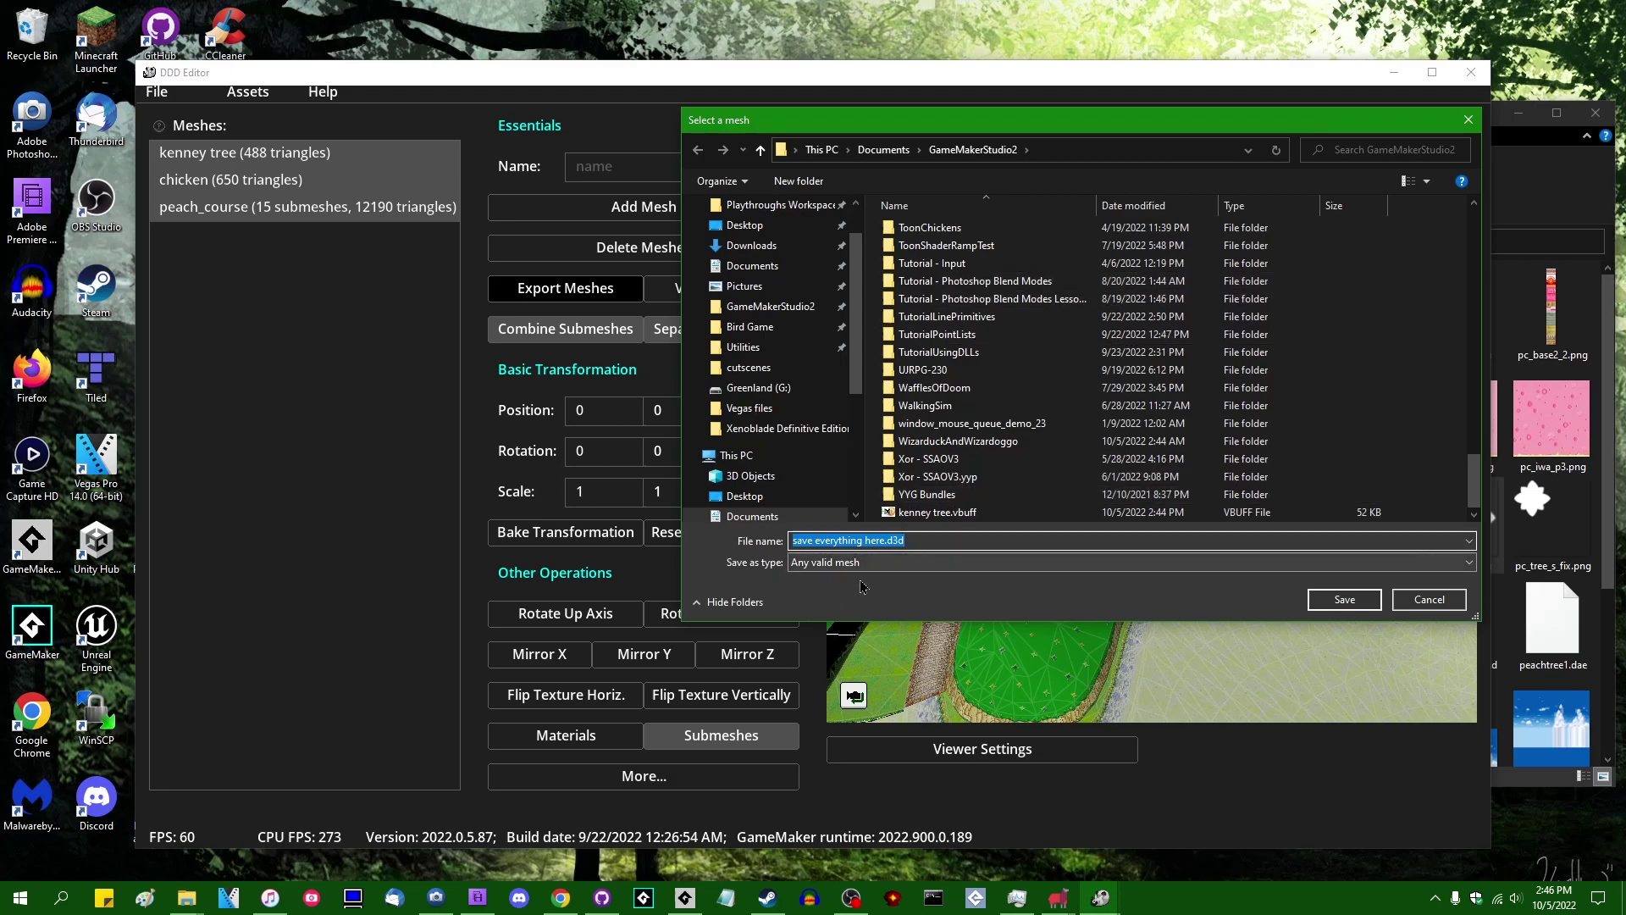
{"action": "left_click", "coordinate": [960, 565]}
{"action": "left_click", "coordinate": [966, 632]}
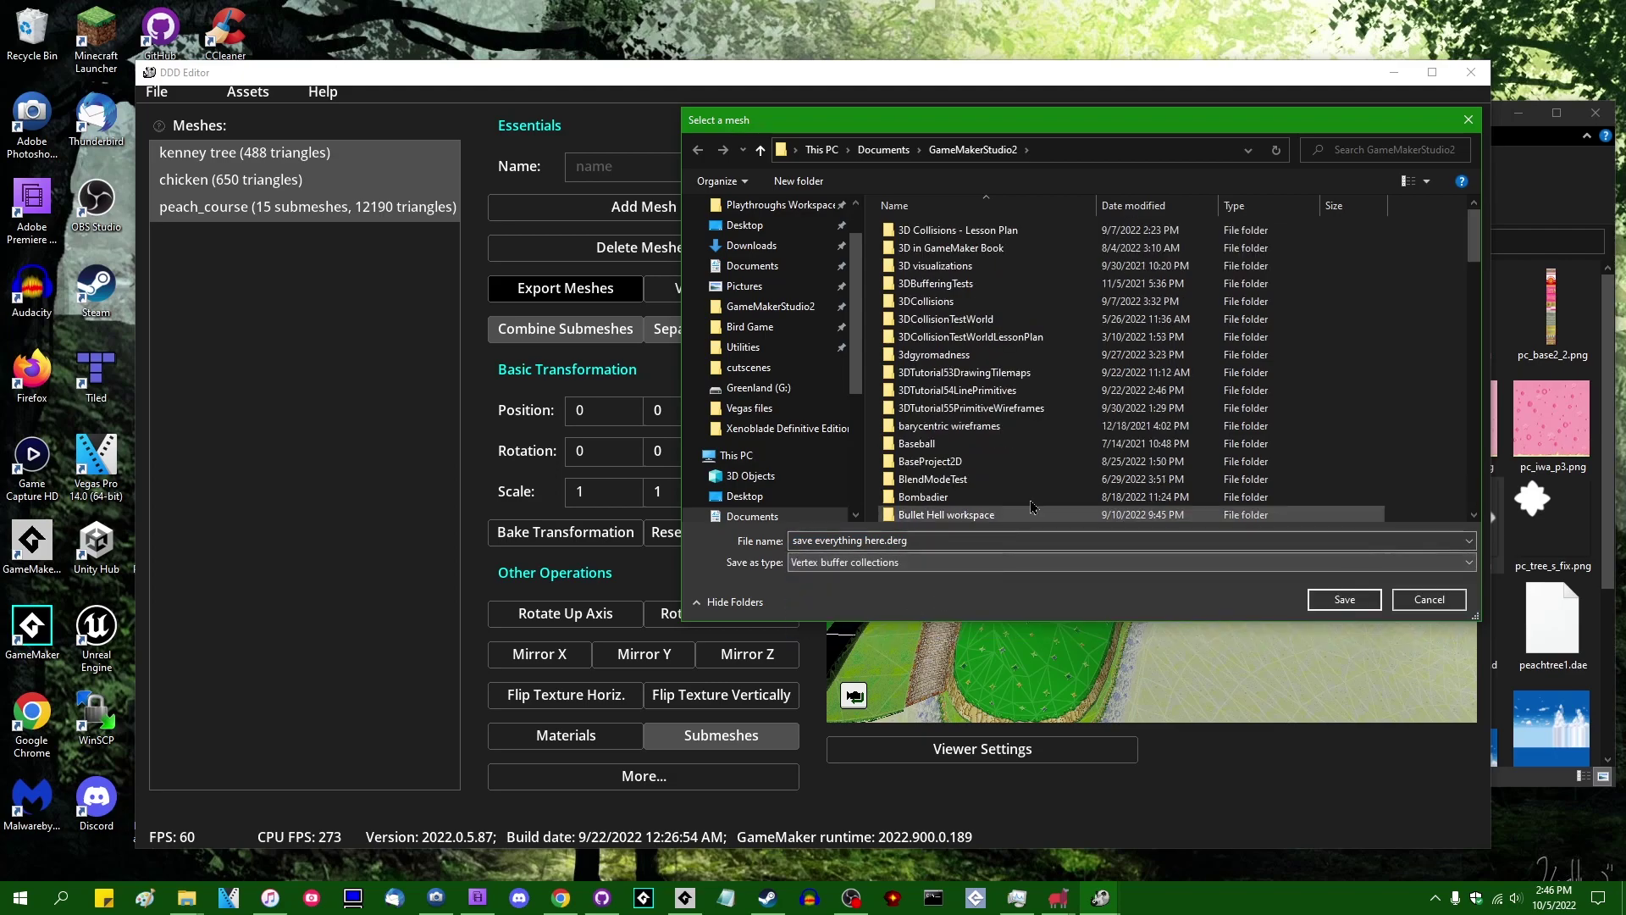
{"action": "scroll", "coordinate": [1058, 492], "scroll_direction": "down", "scroll_amount": 15}
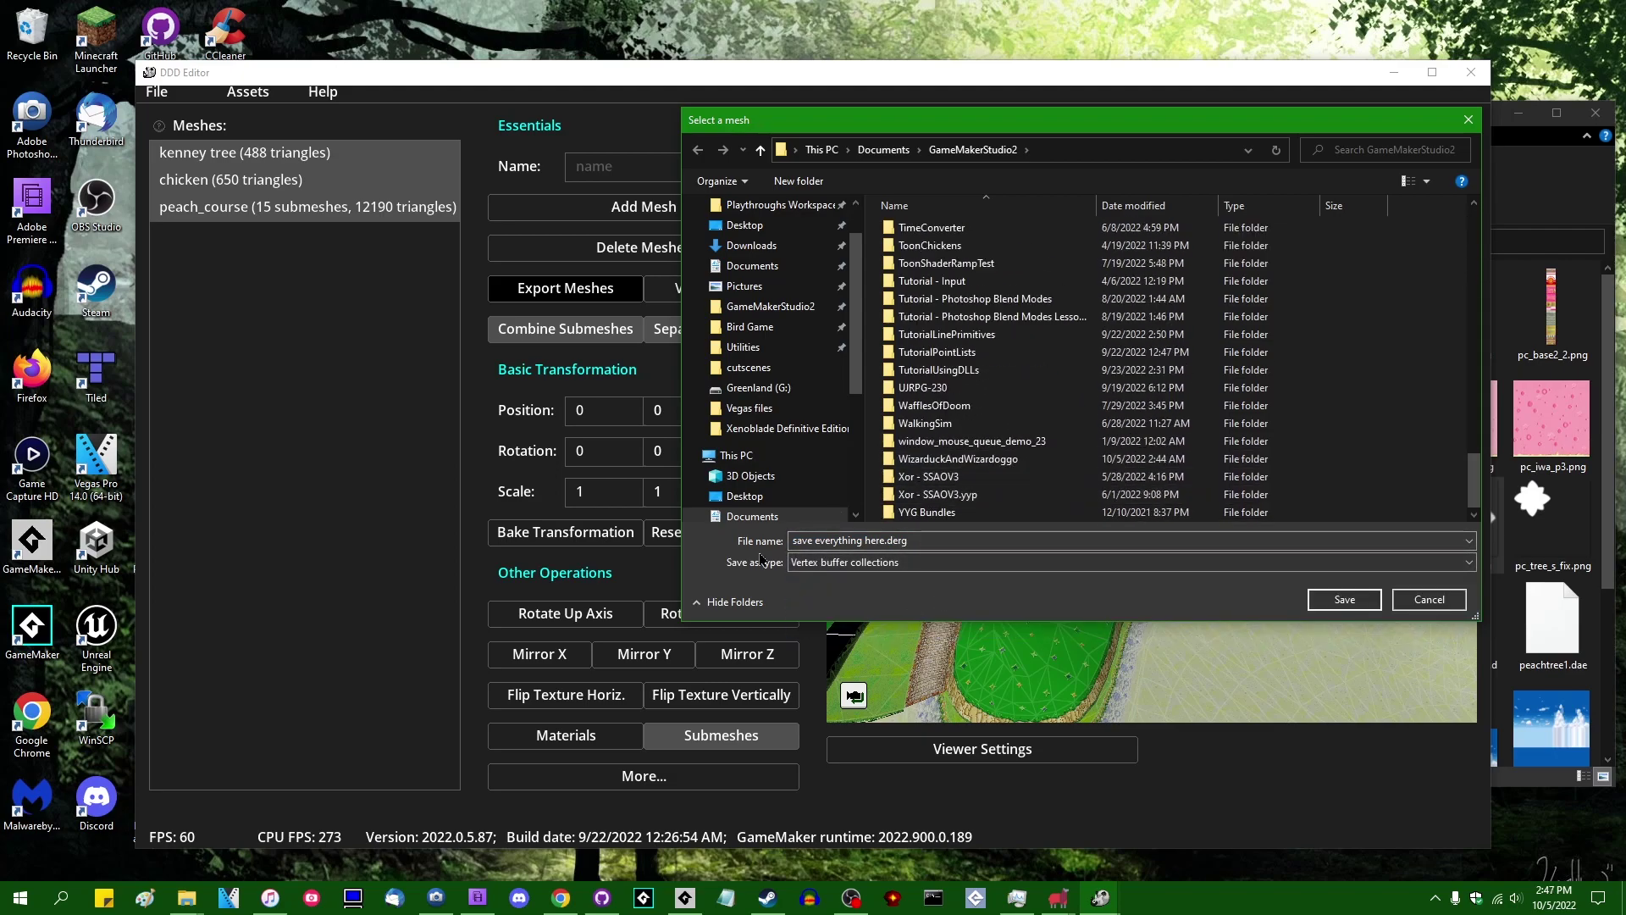
{"action": "left_click", "coordinate": [977, 547]}
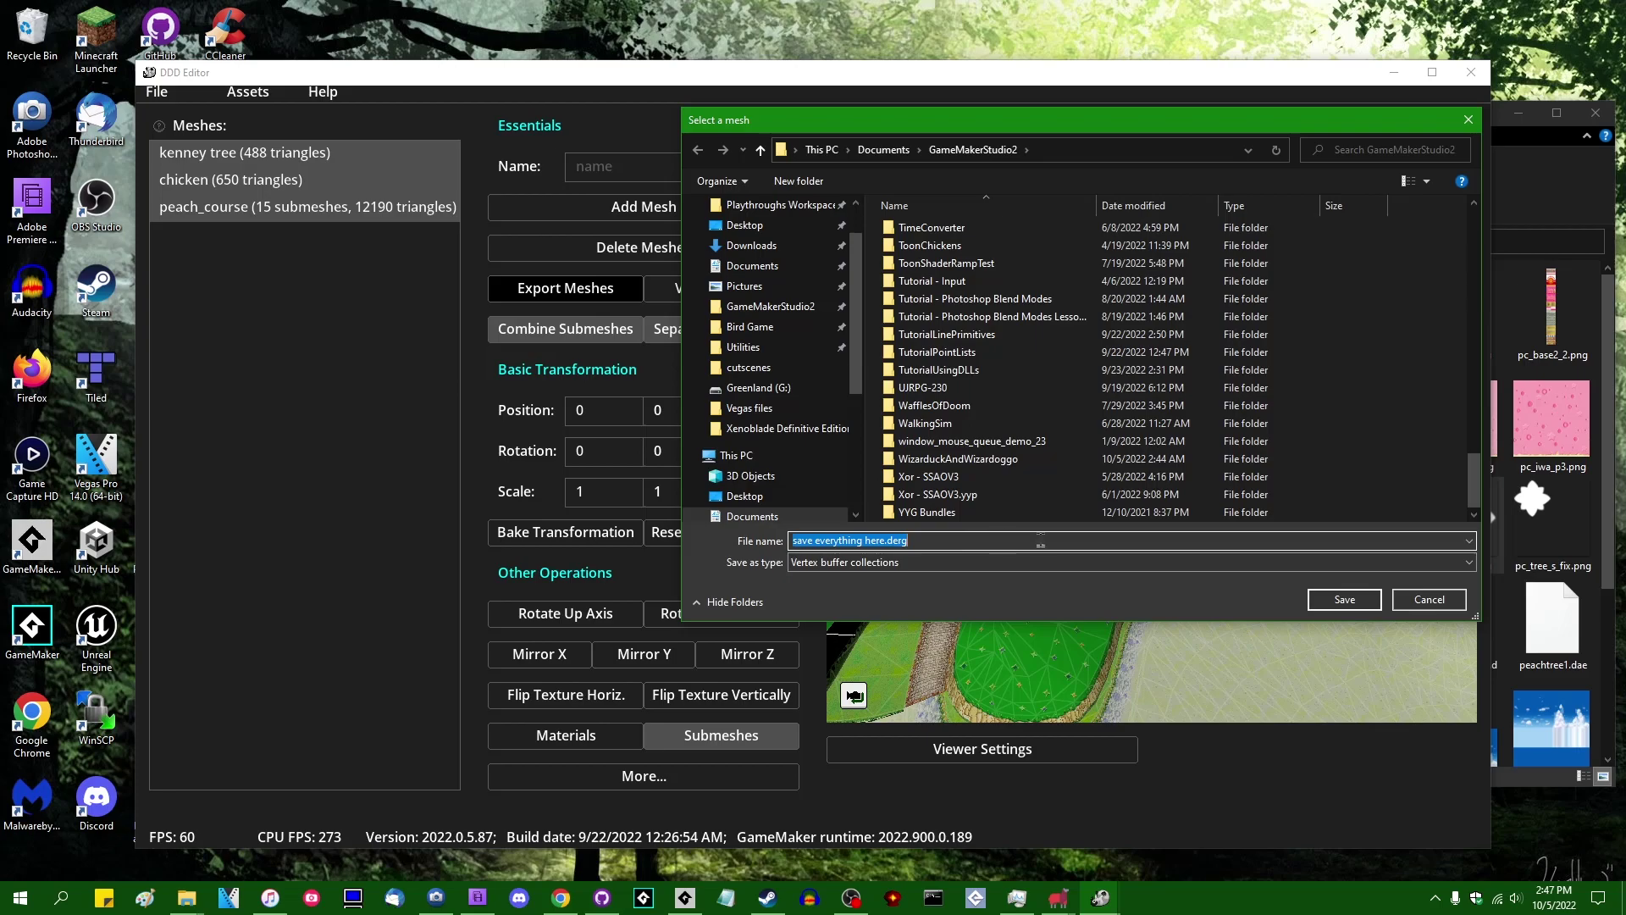
{"action": "left_click_drag", "start_coordinate": [850, 541], "coordinate": [967, 541]}
{"action": "left_click", "coordinate": [976, 541]}
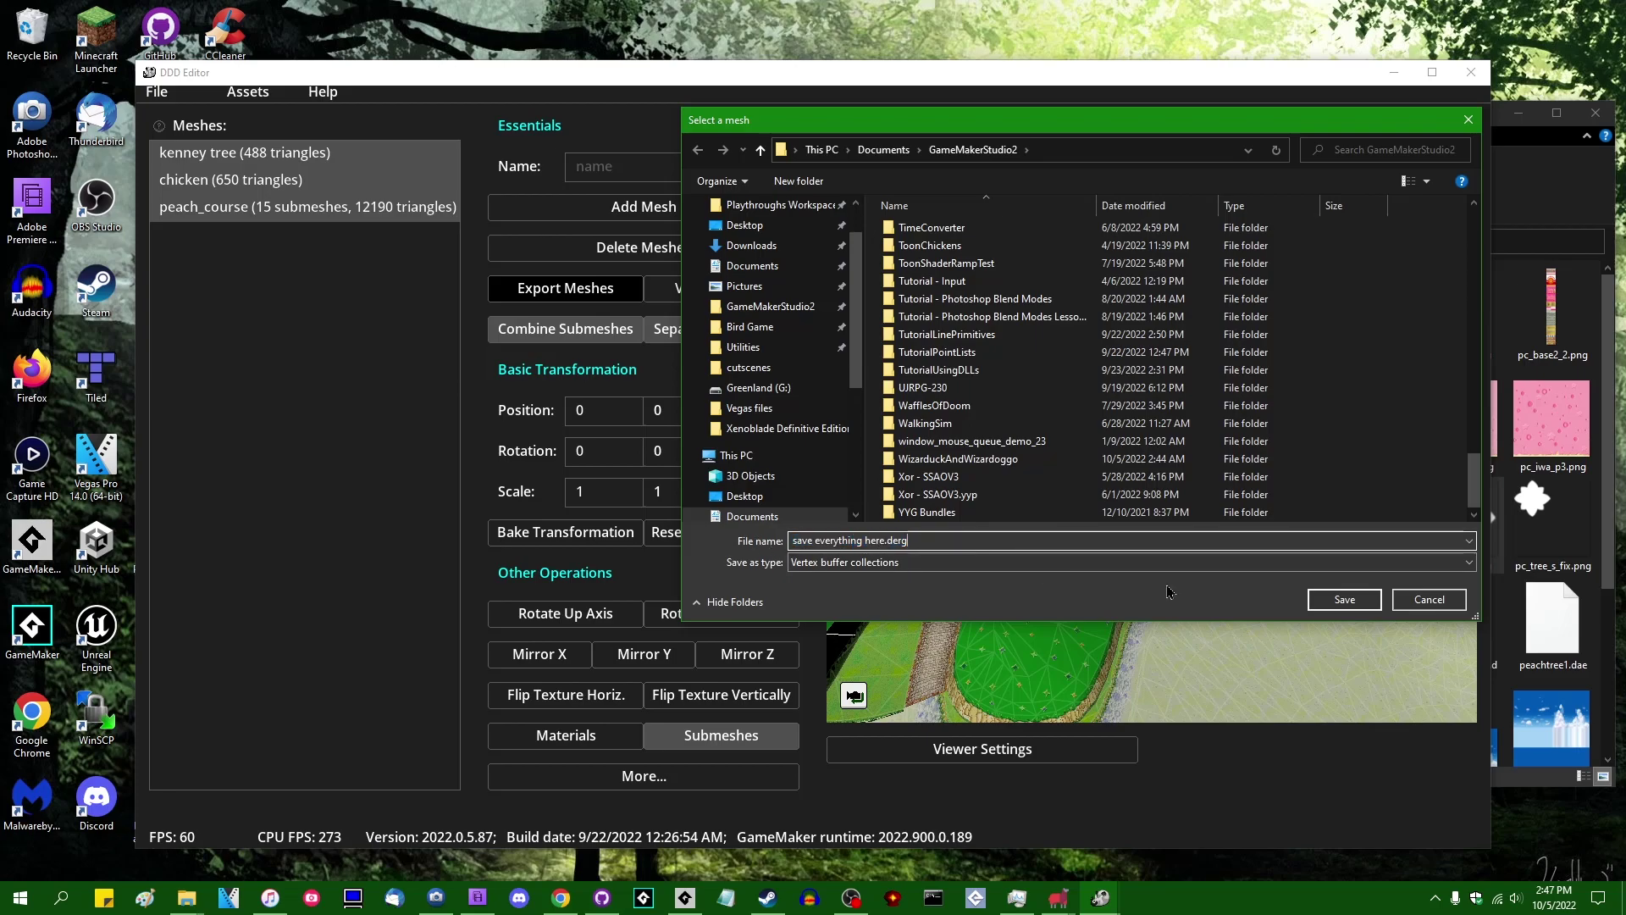
{"action": "left_click", "coordinate": [1346, 601]}
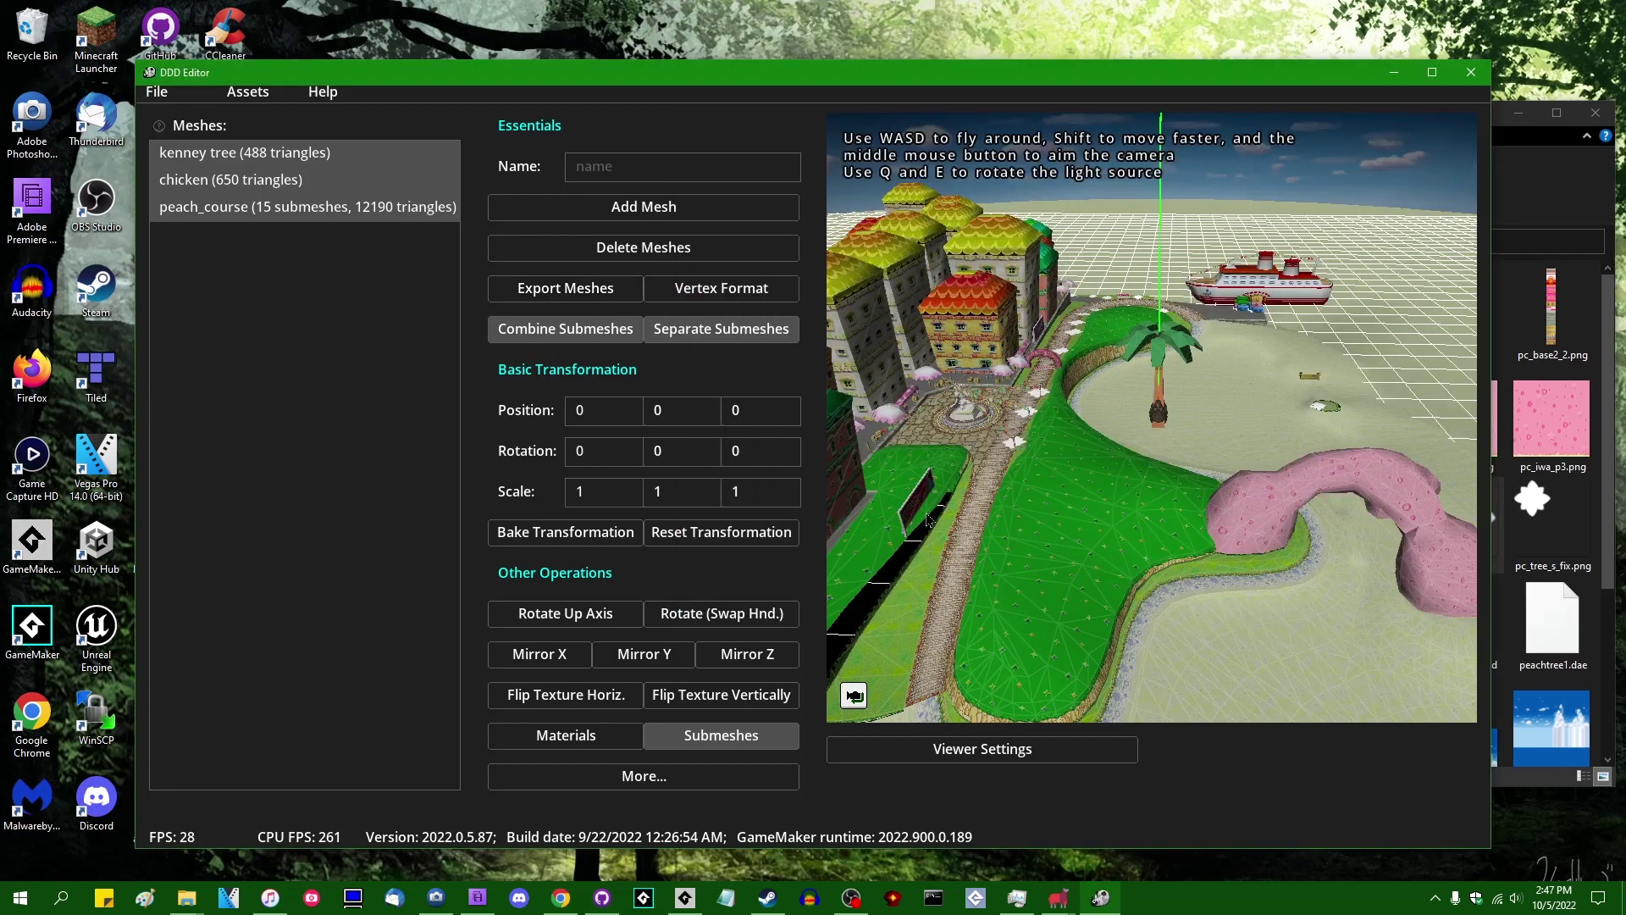
Switch to Chrome, examine the penguin-import-scripts.yymps entry among the downloads on the itch.io page, and return to DDD Editor
{"action": "left_click", "coordinate": [561, 897]}
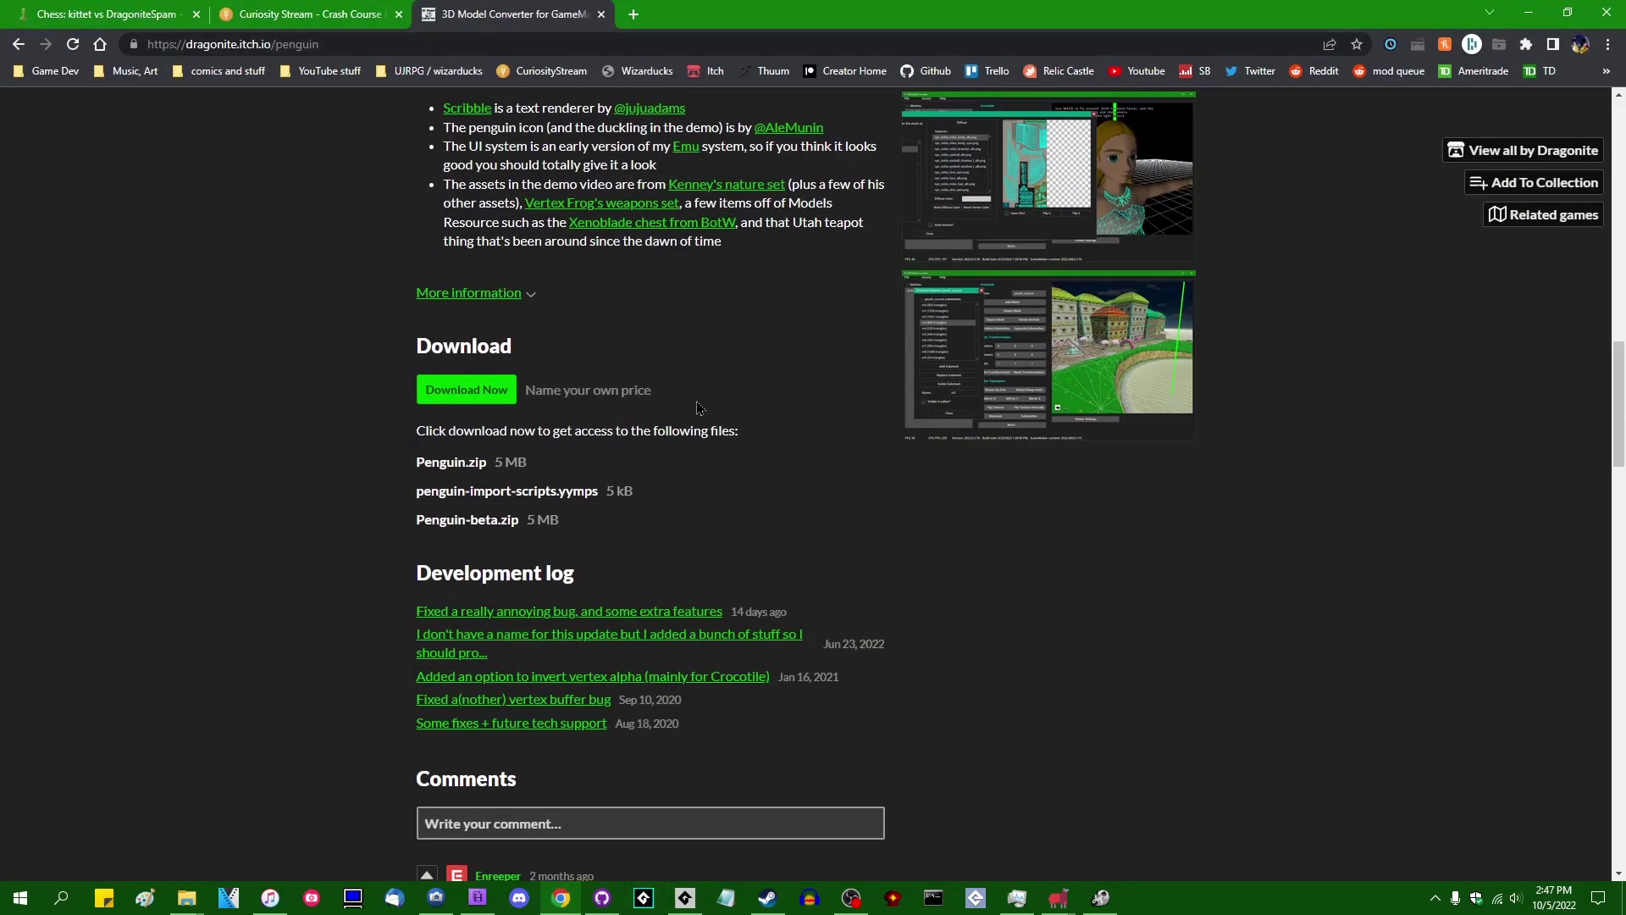
{"action": "triple_click", "coordinate": [548, 490]}
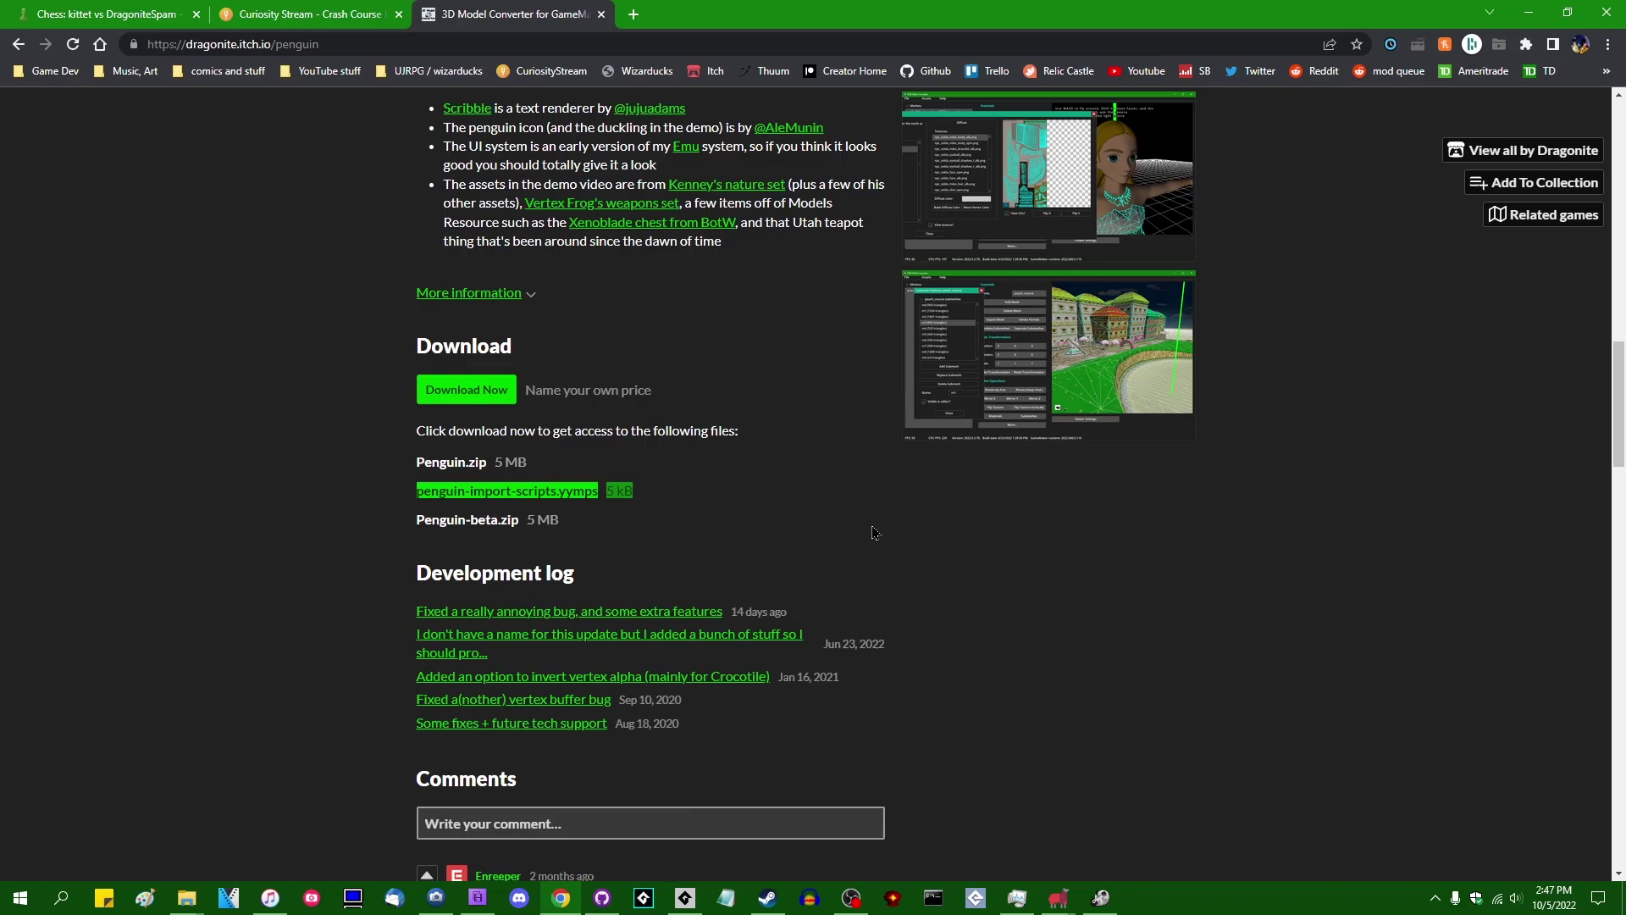
{"action": "left_click_drag", "start_coordinate": [673, 497], "coordinate": [342, 500]}
{"action": "left_click", "coordinate": [1098, 539]}
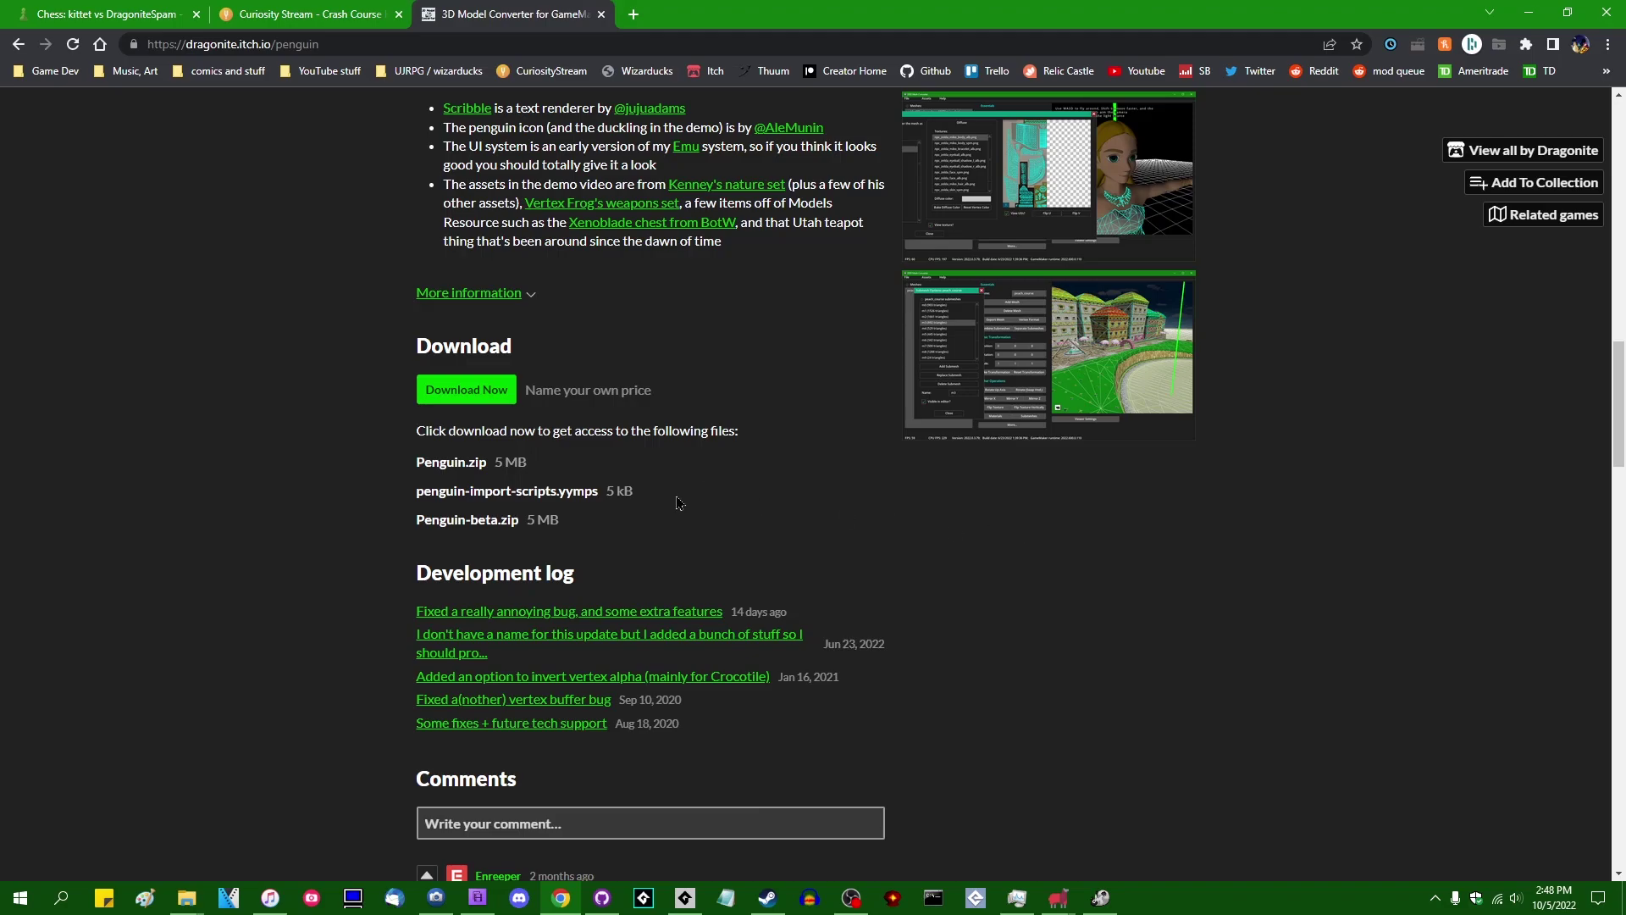
{"action": "left_click_drag", "start_coordinate": [677, 503], "coordinate": [1064, 515]}
{"action": "left_click", "coordinate": [1089, 509]}
{"action": "left_click_drag", "start_coordinate": [686, 494], "coordinate": [368, 490]}
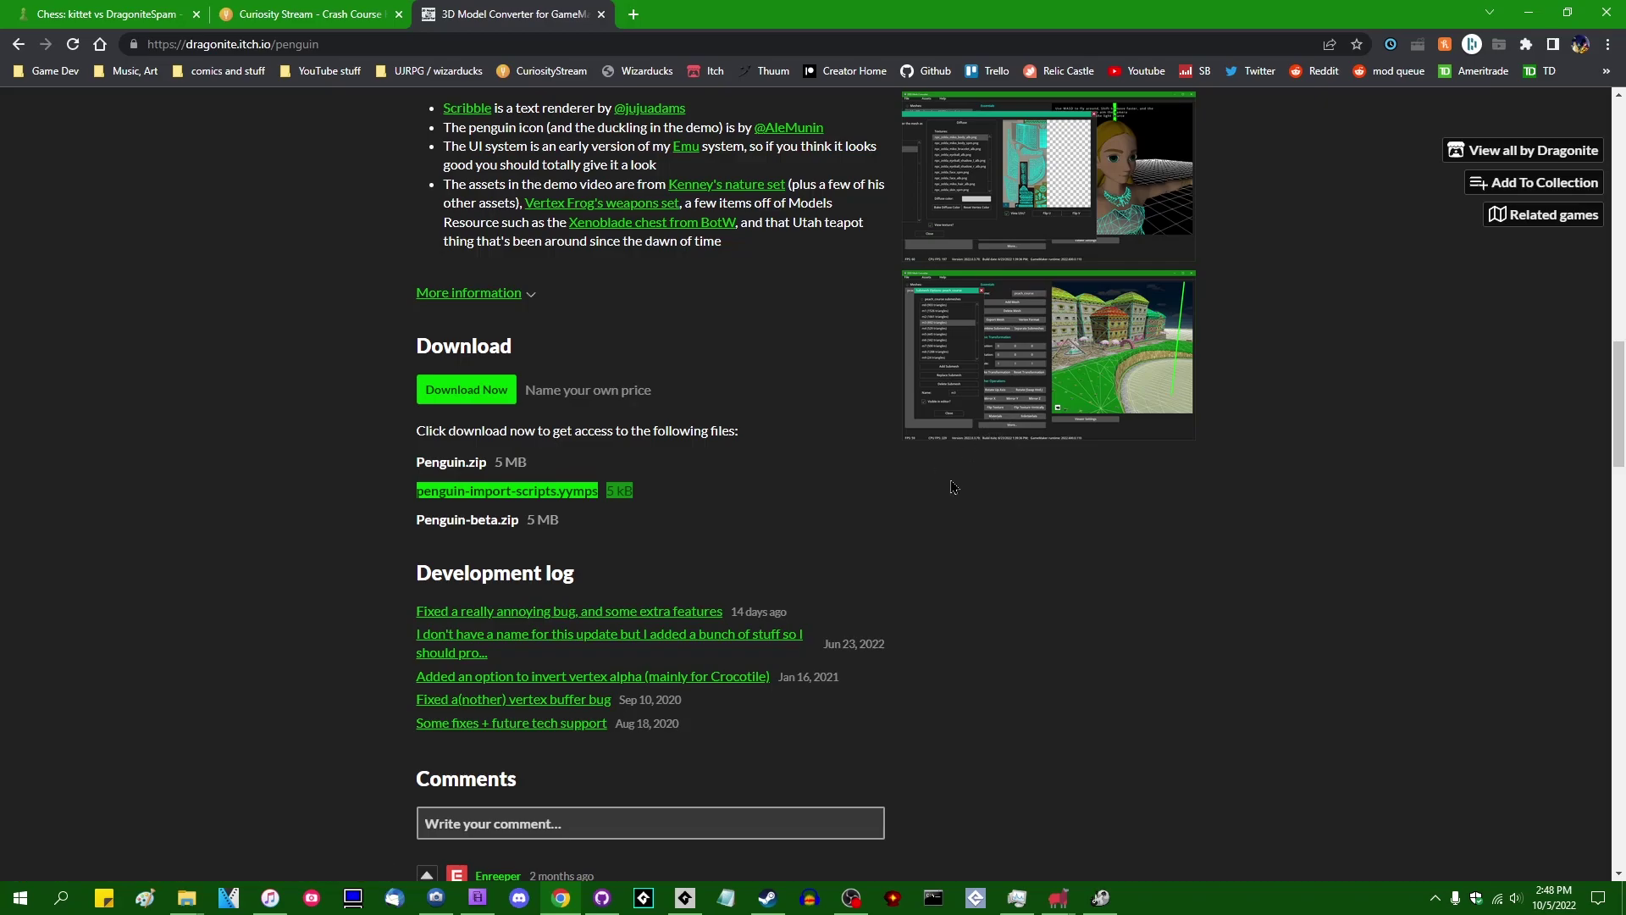
{"action": "left_click", "coordinate": [1011, 519]}
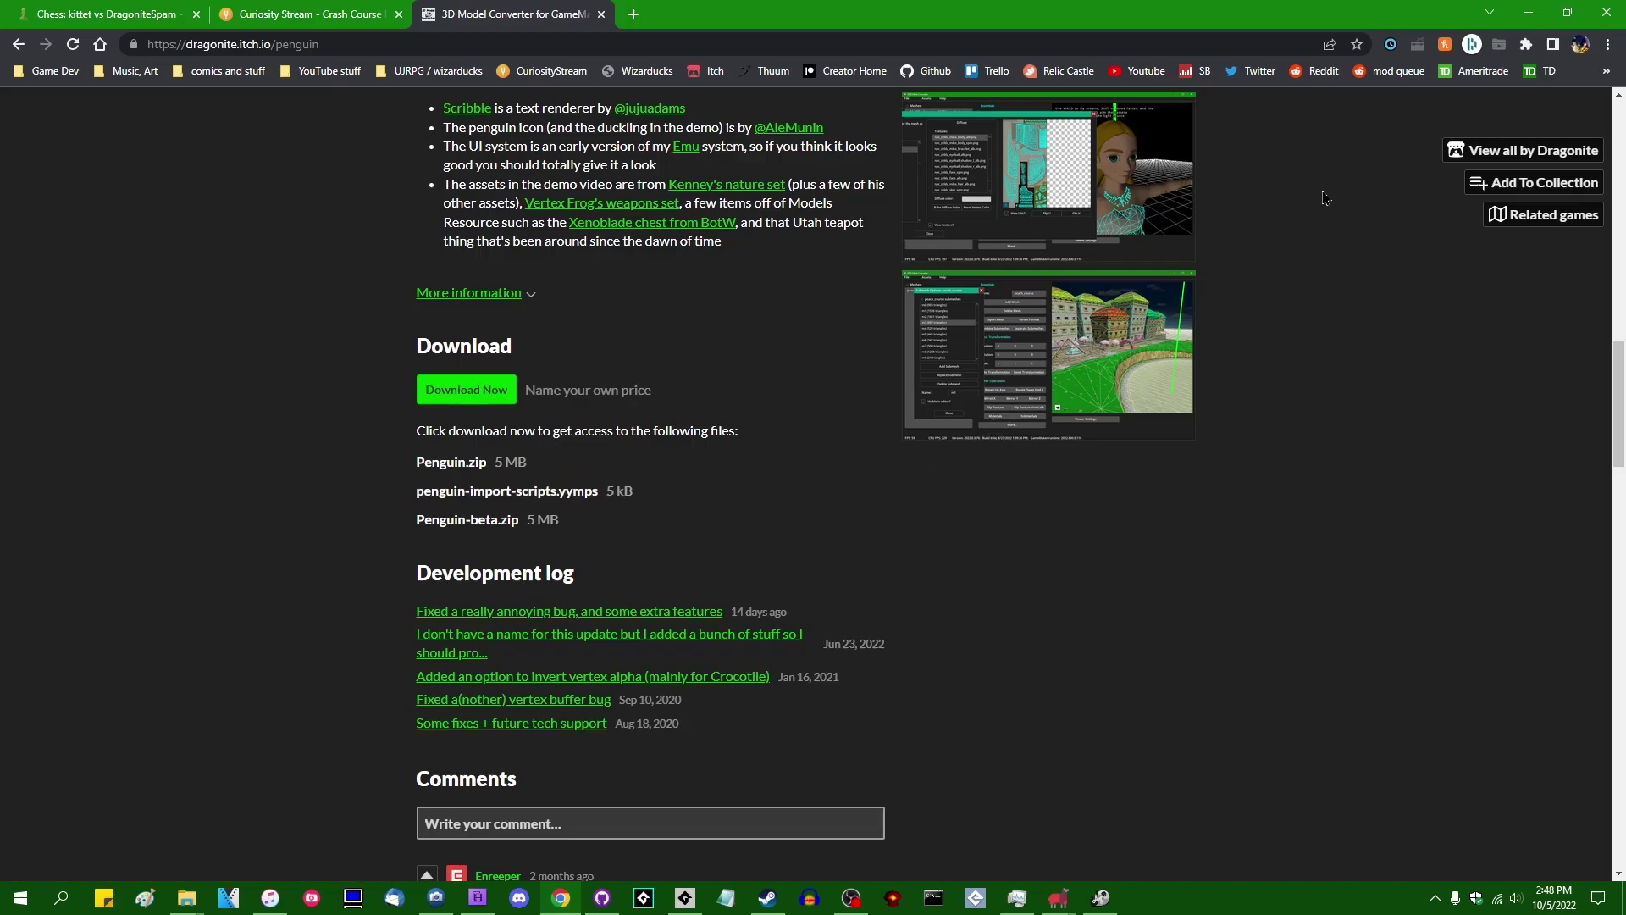
{"action": "left_click", "coordinate": [1528, 12]}
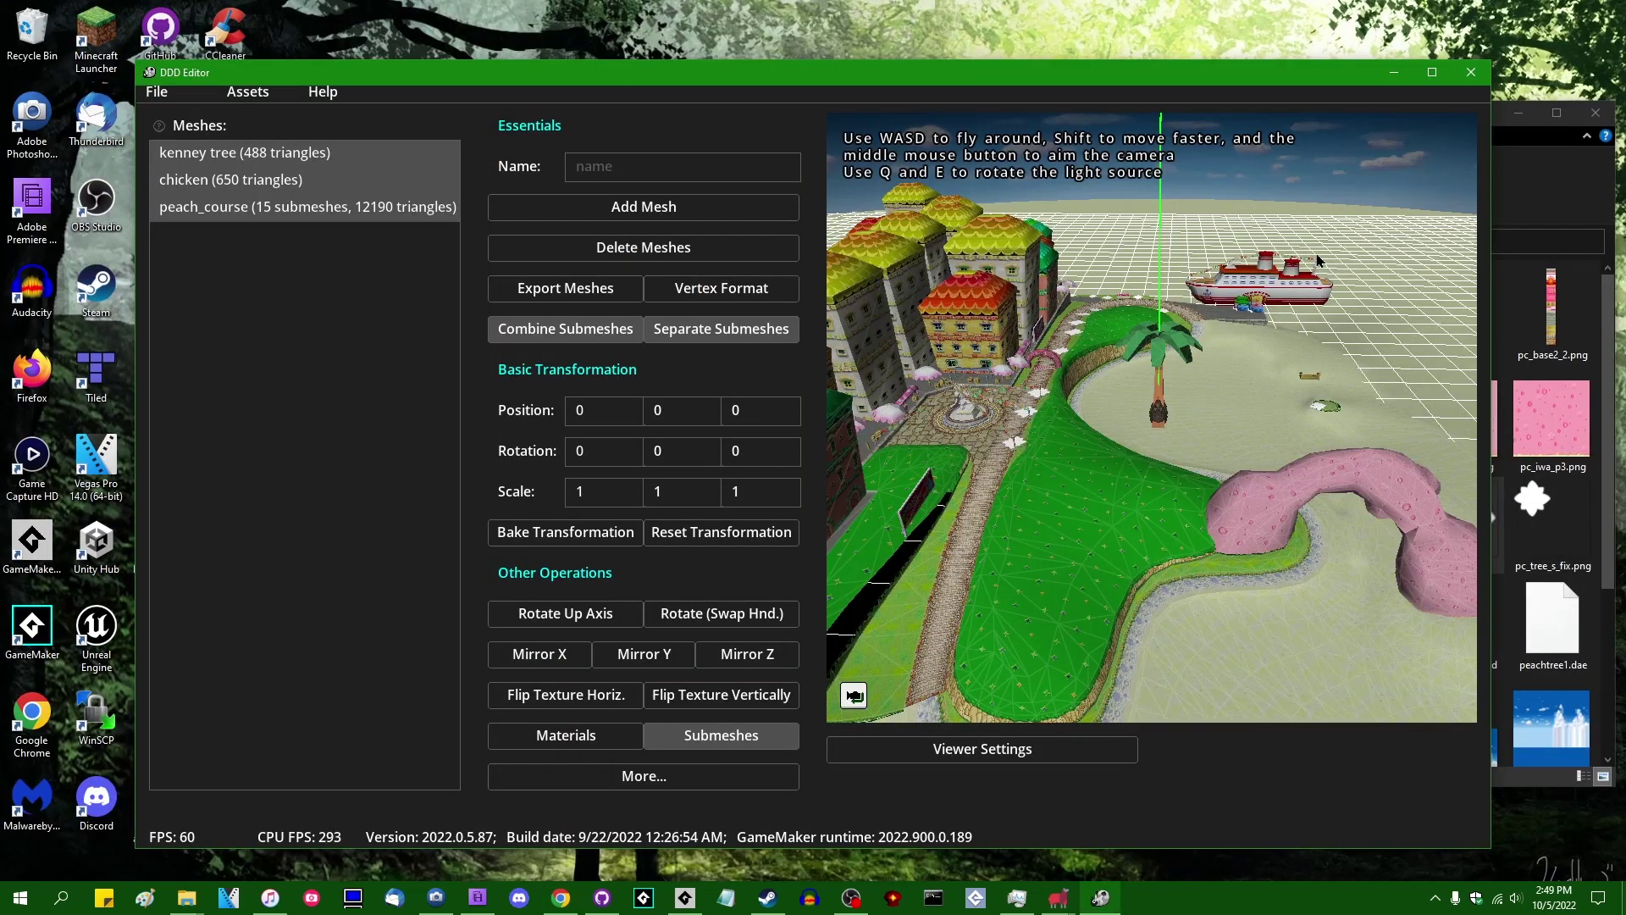